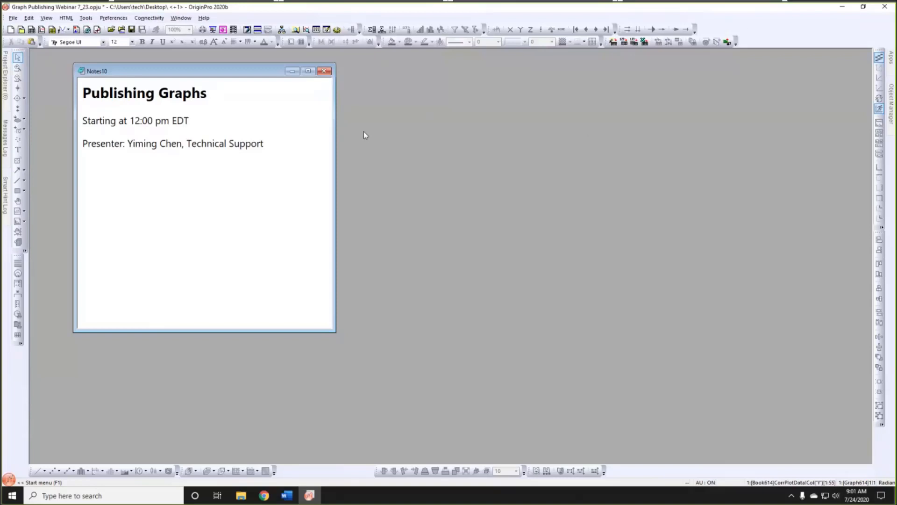
- Switch to the browser and open the Training Webinars page on the OriginLab website
key("alt+Tab")
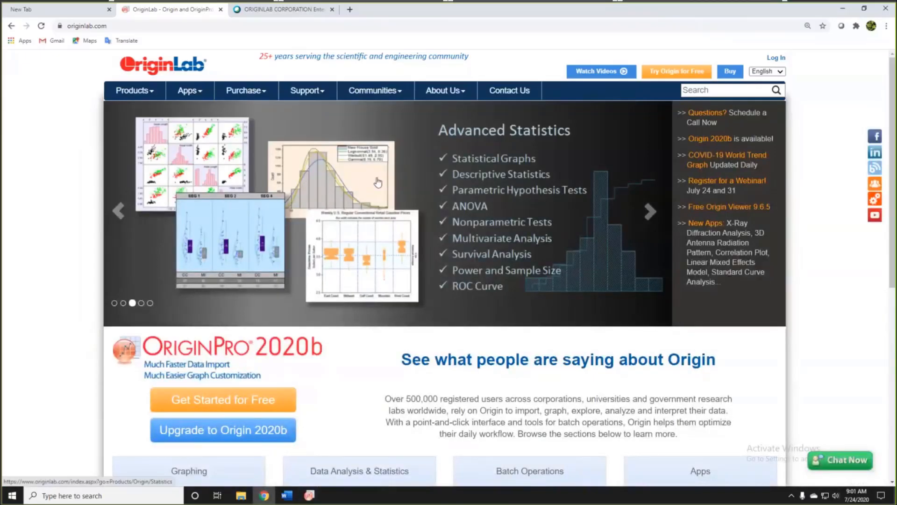
mouse_move(308, 91)
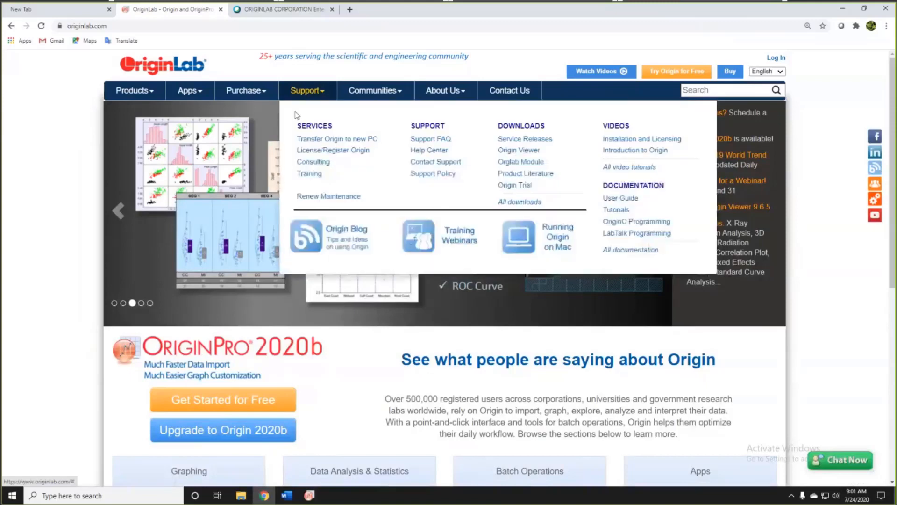
left_click(453, 238)
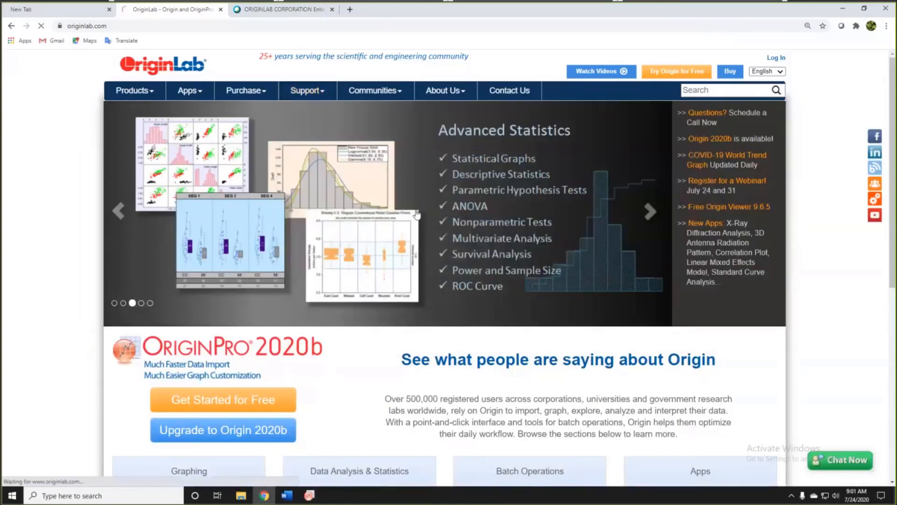
scroll(417, 208, "down", 1)
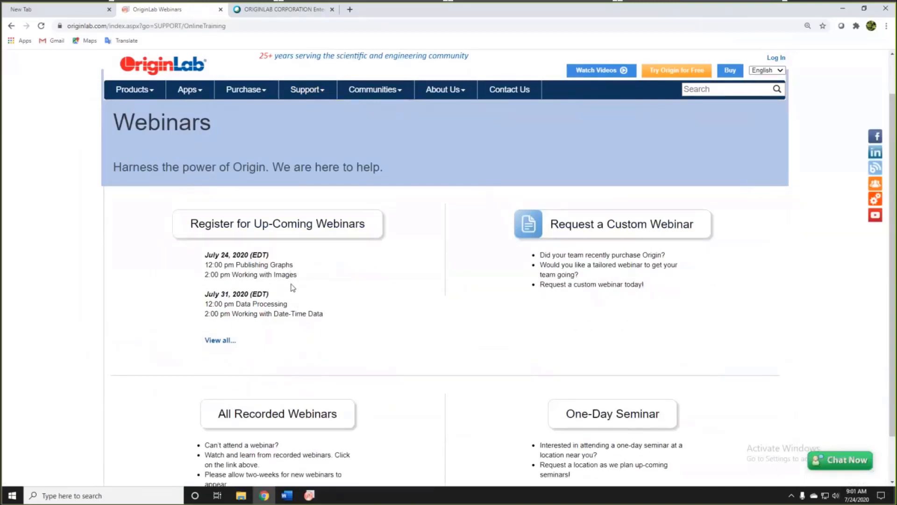
- Highlight the 2:00 pm Working with Images webinar, then open and review the full list of upcoming webinars
left_click_drag(206, 275, 314, 282)
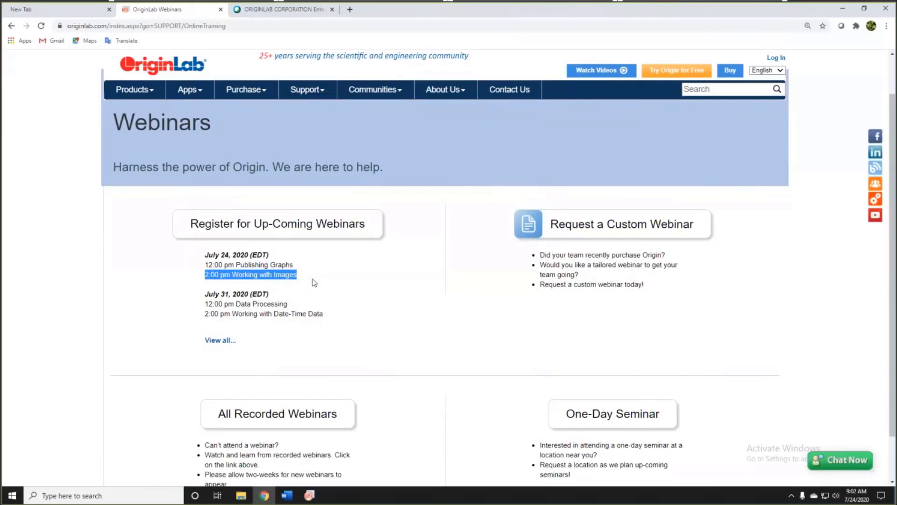
left_click(320, 332)
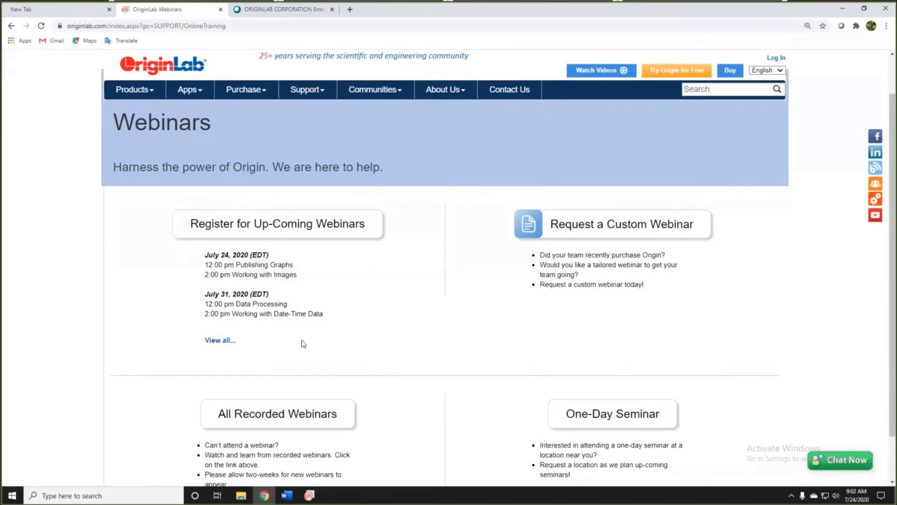
left_click(228, 341)
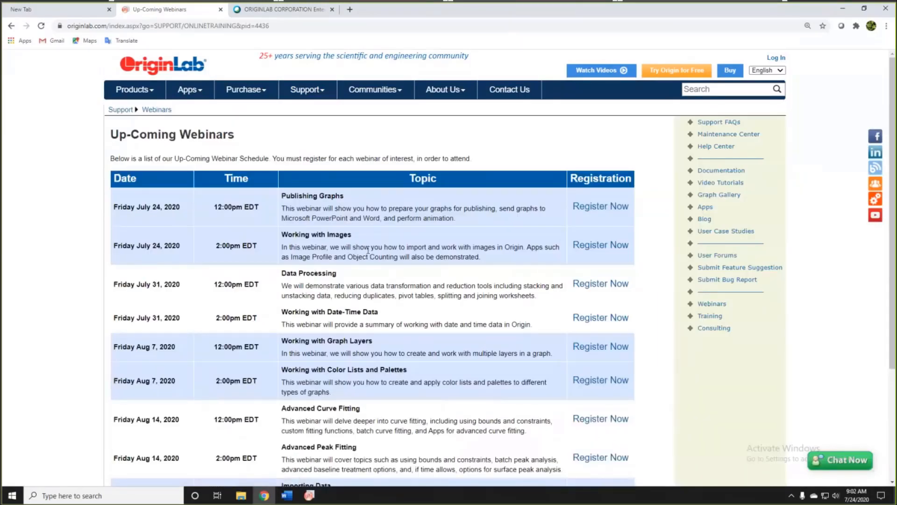
scroll(368, 250, "down", 3)
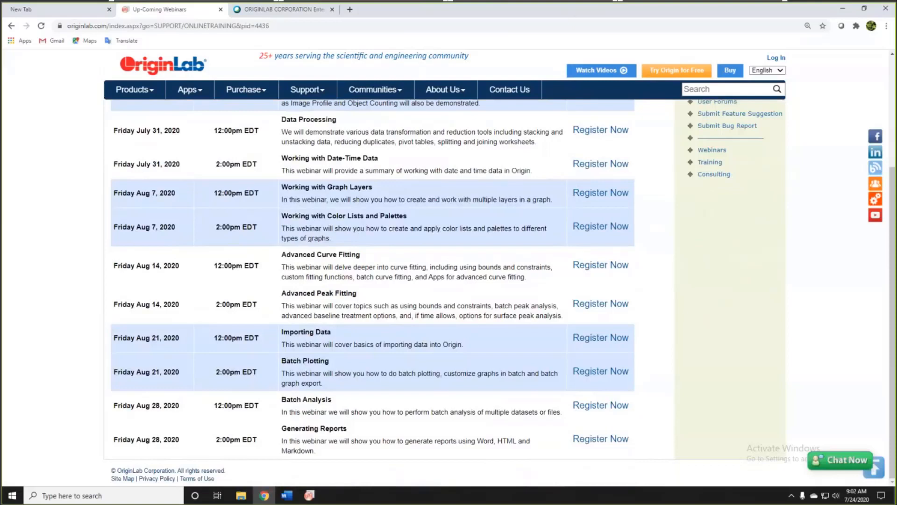
- Switch back to OriginPro and open the 1. Plot Management folder of the project, expanding its subfolders
key("alt+Tab")
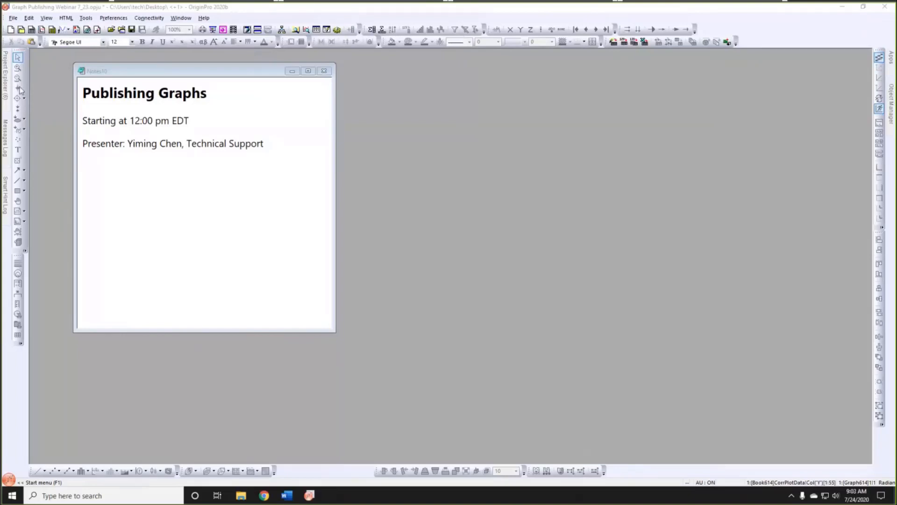
mouse_move(7, 86)
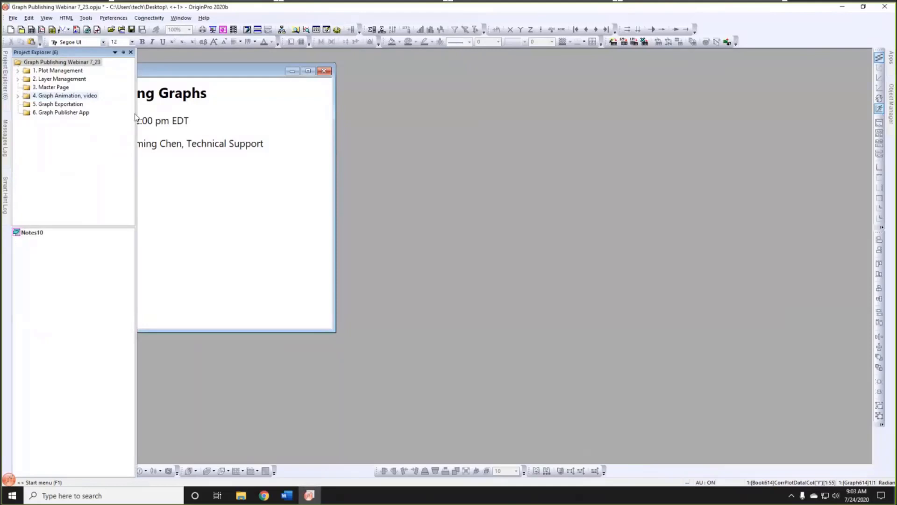
left_click_drag(136, 113, 140, 114)
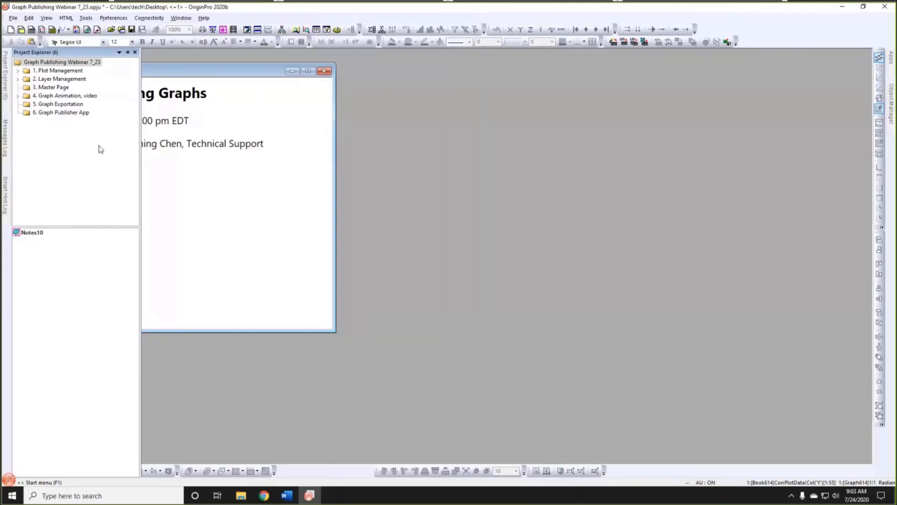
left_click(18, 71)
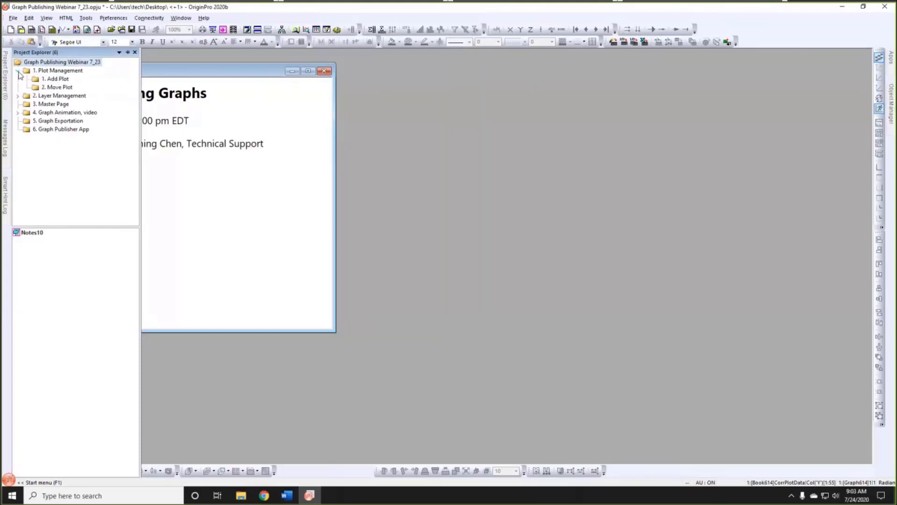
left_click(56, 70)
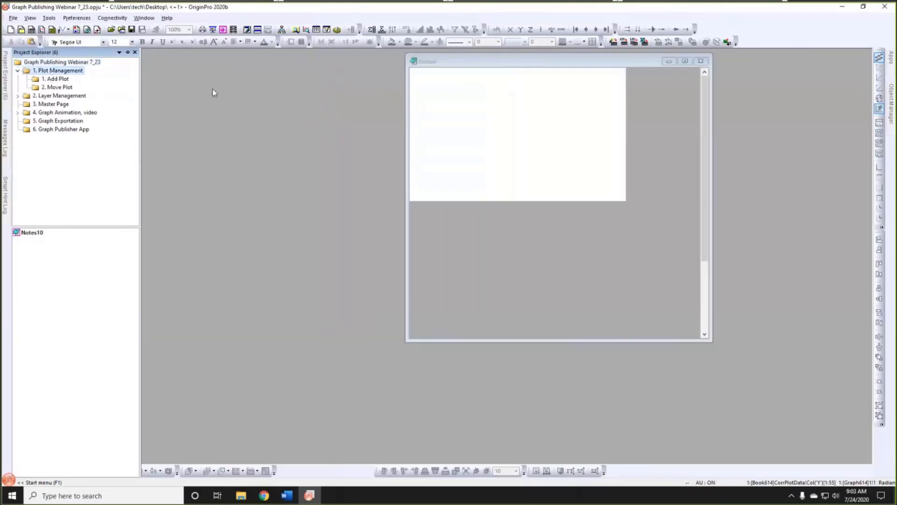
- Arrange the Notes4 and Graph11 windows side by side without overlap and make the graph window slightly smaller
left_click(558, 63)
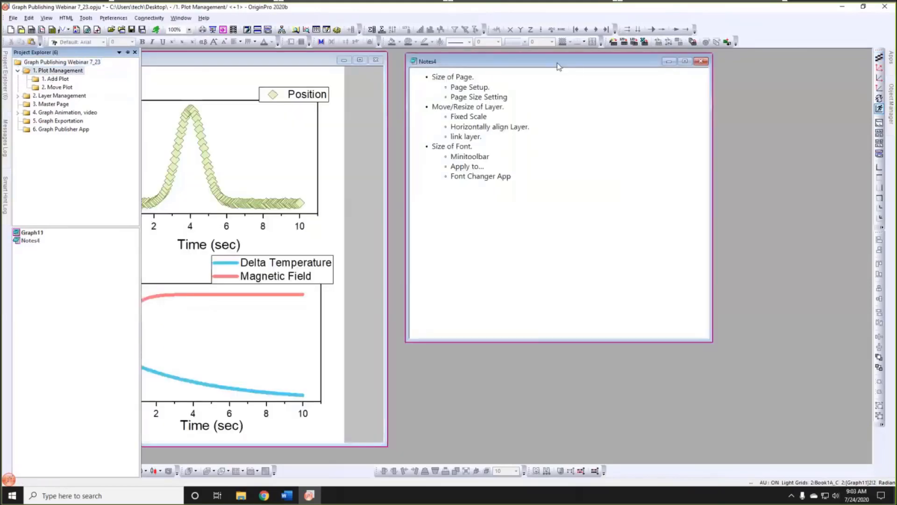
left_click(313, 60)
left_click_drag(321, 58, 336, 60)
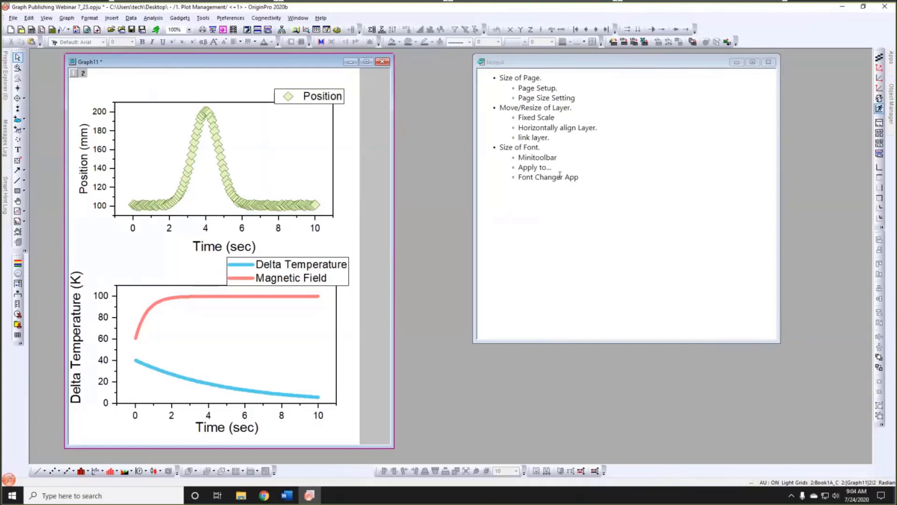
left_click(561, 70)
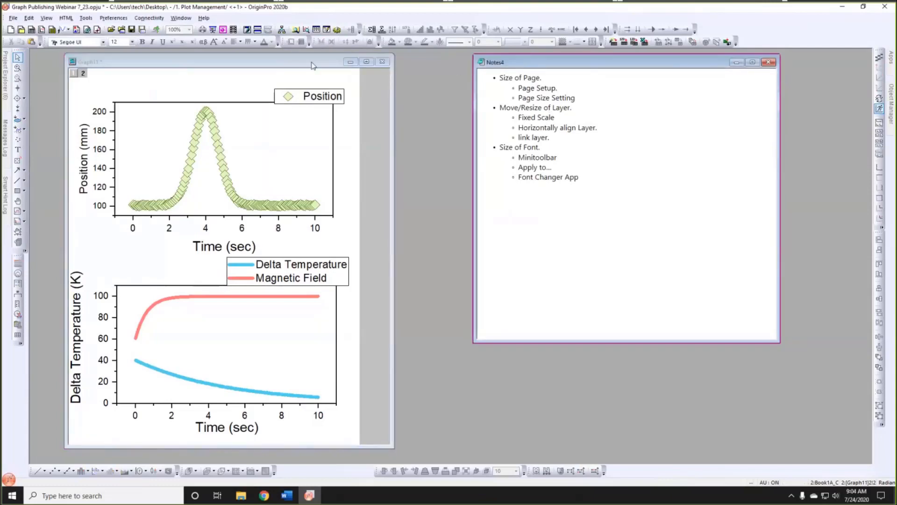
left_click_drag(312, 63, 305, 62)
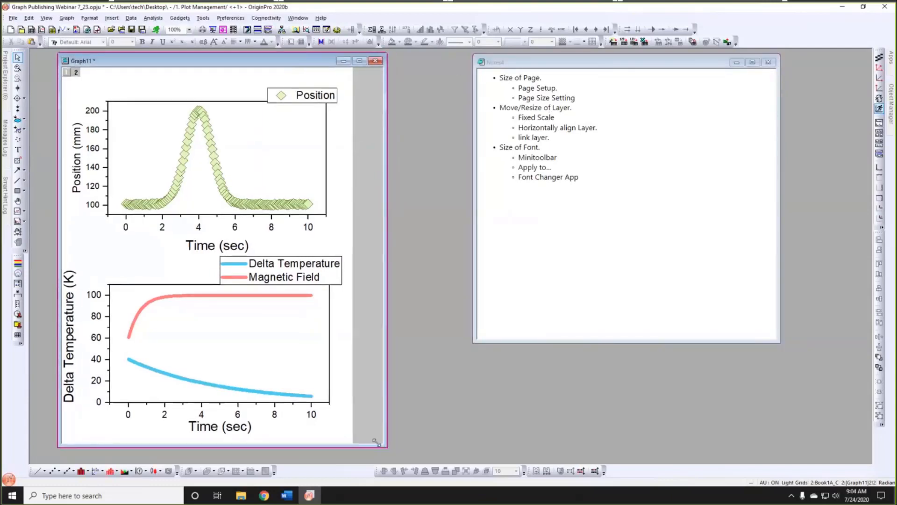
left_click_drag(370, 438, 368, 434)
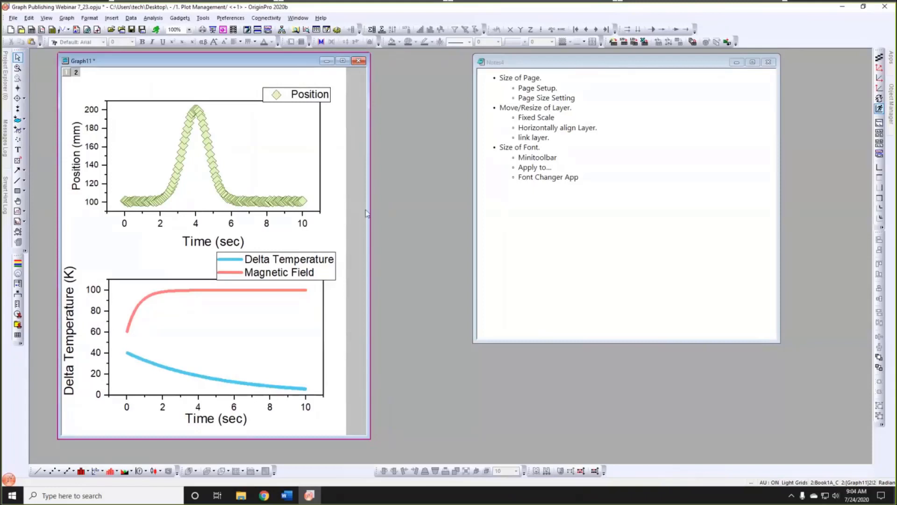
left_click_drag(369, 210, 377, 210)
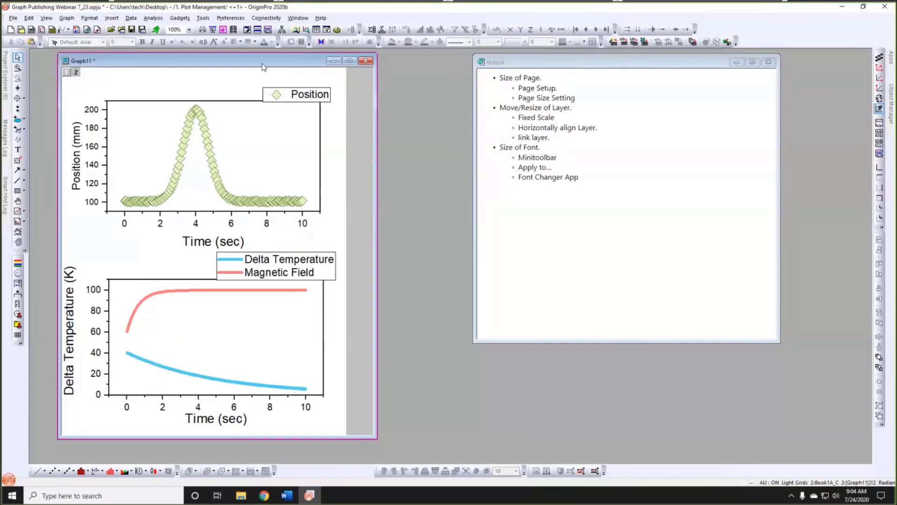
left_click_drag(263, 67, 261, 67)
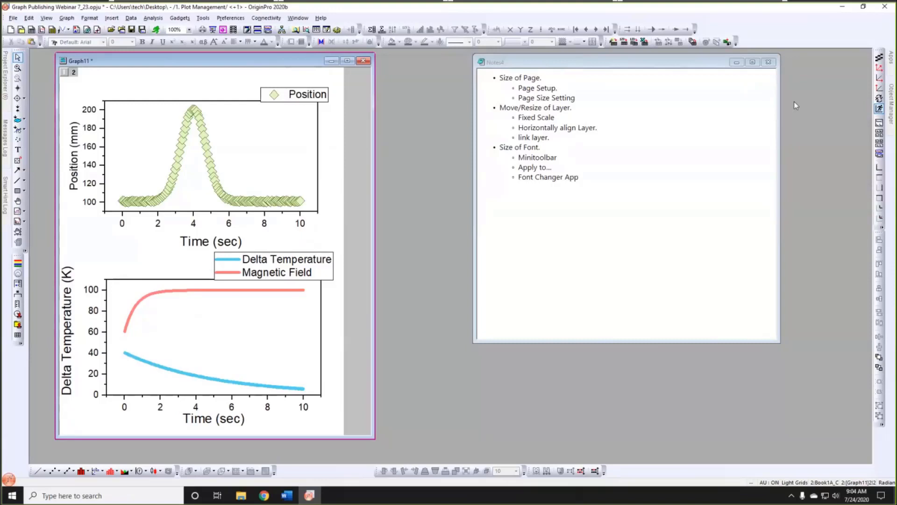
- Widen the Object Manager and examine Graph11's two layers and their Position, Delta Temperature and Magnetic Field plots
mouse_move(891, 102)
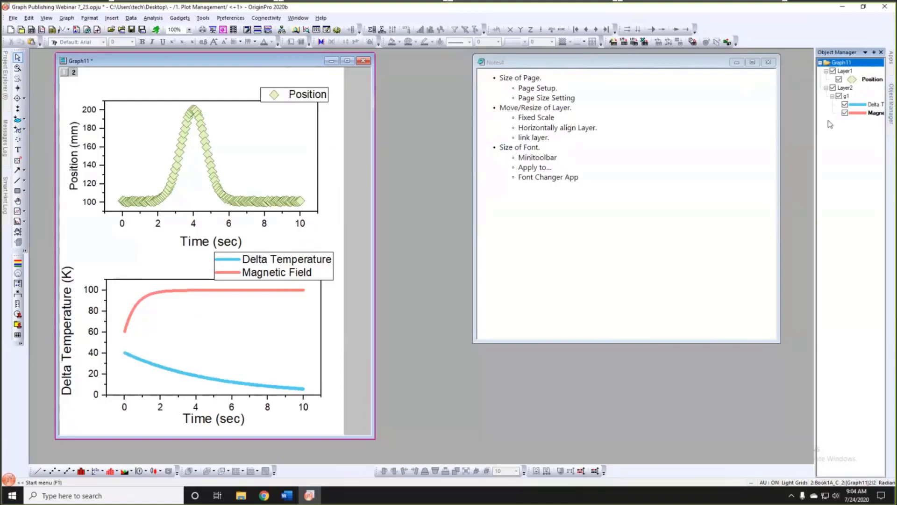
left_click_drag(818, 126, 704, 135)
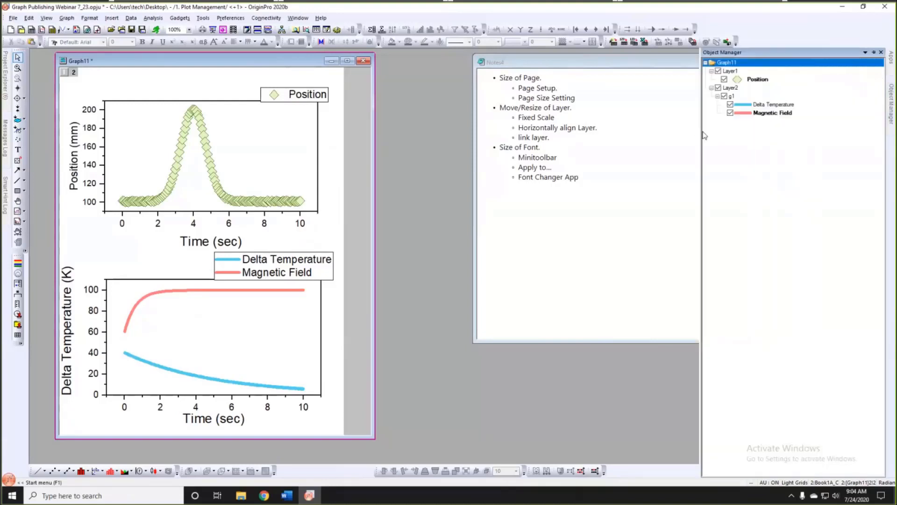
left_click(729, 71)
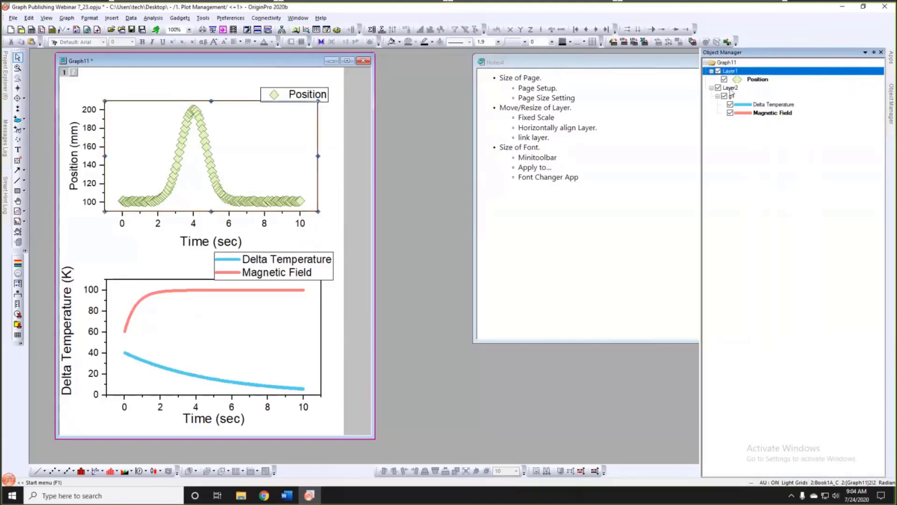
left_click(730, 89)
left_click(737, 79)
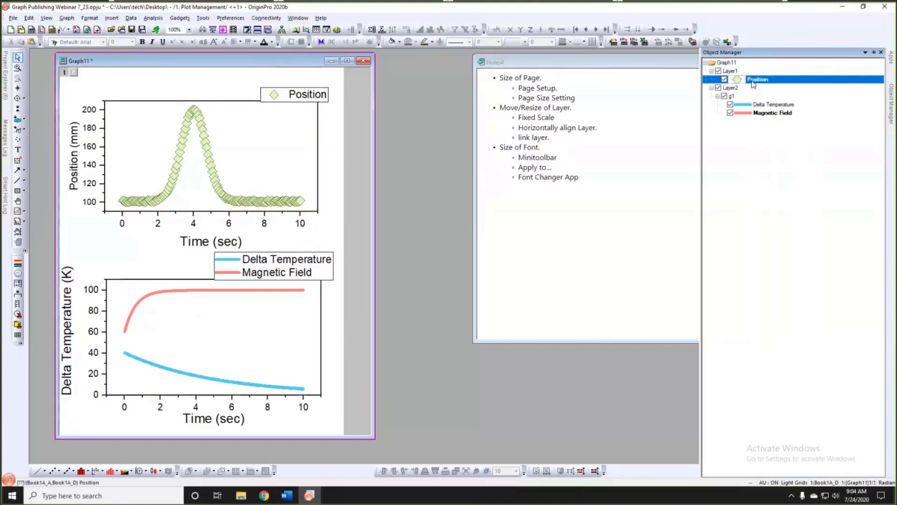
left_click(756, 104)
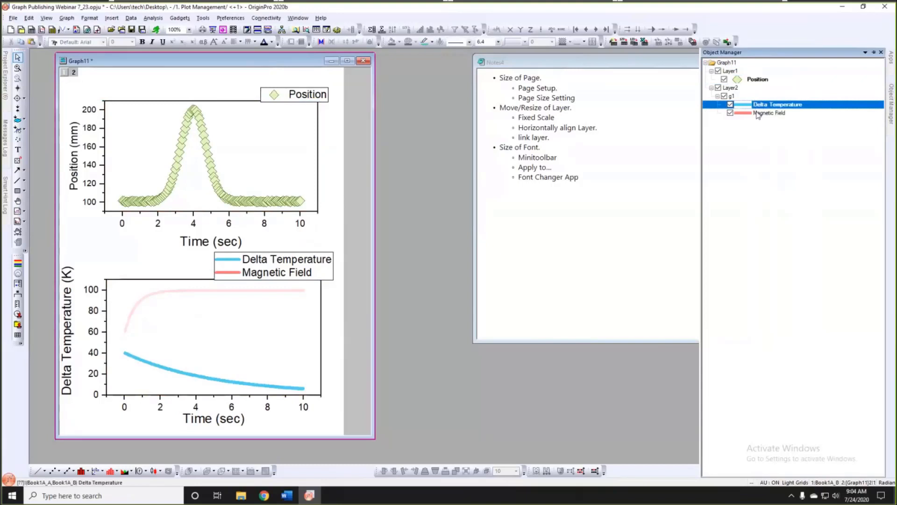
left_click(758, 113)
left_click(764, 159)
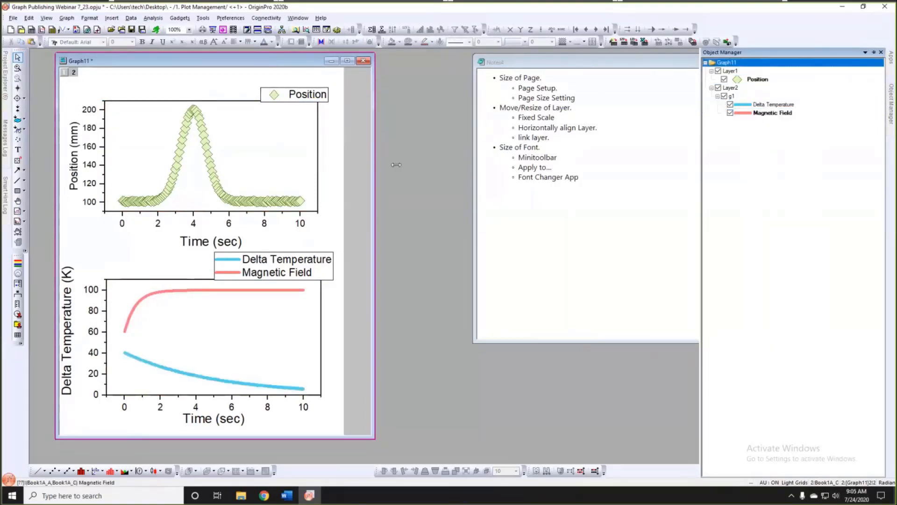
- Set Graph11's page to Letter size in landscape orientation and widen the graph window to suit
left_click_drag(374, 155, 395, 155)
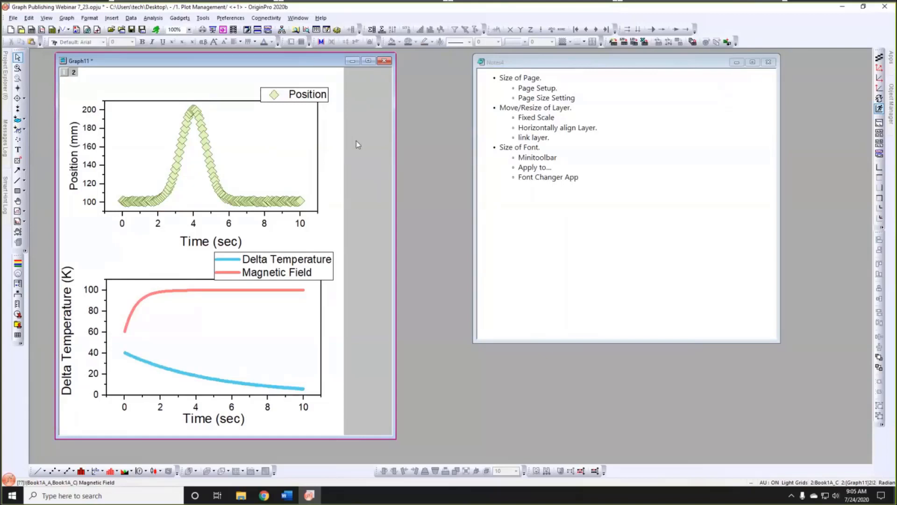
left_click(13, 18)
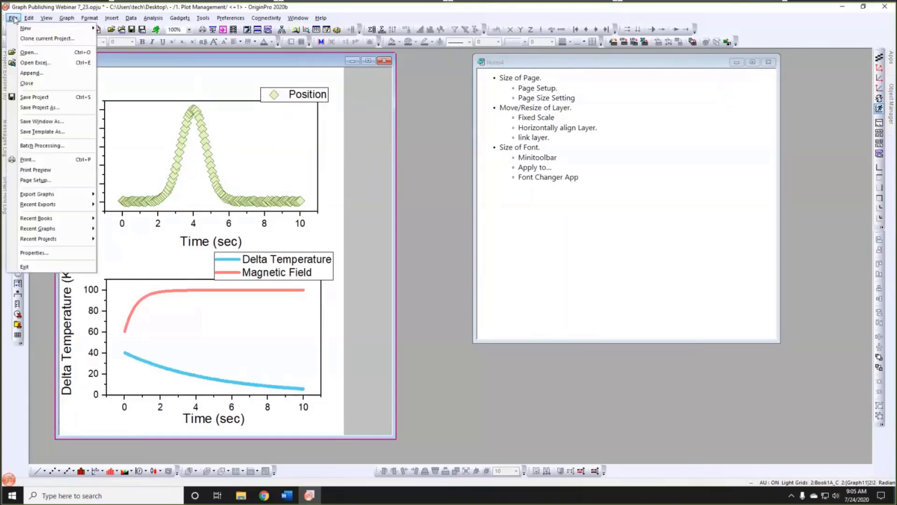
left_click(41, 182)
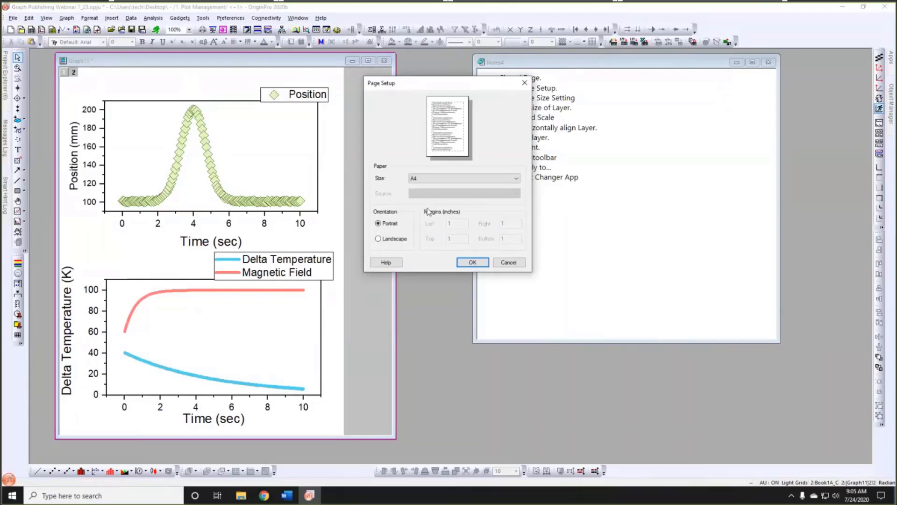
left_click(440, 179)
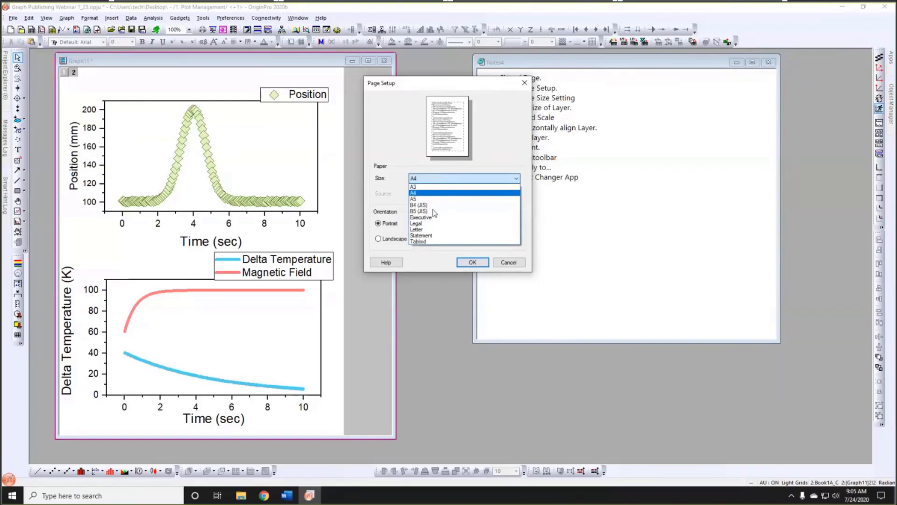
left_click(427, 229)
left_click(426, 178)
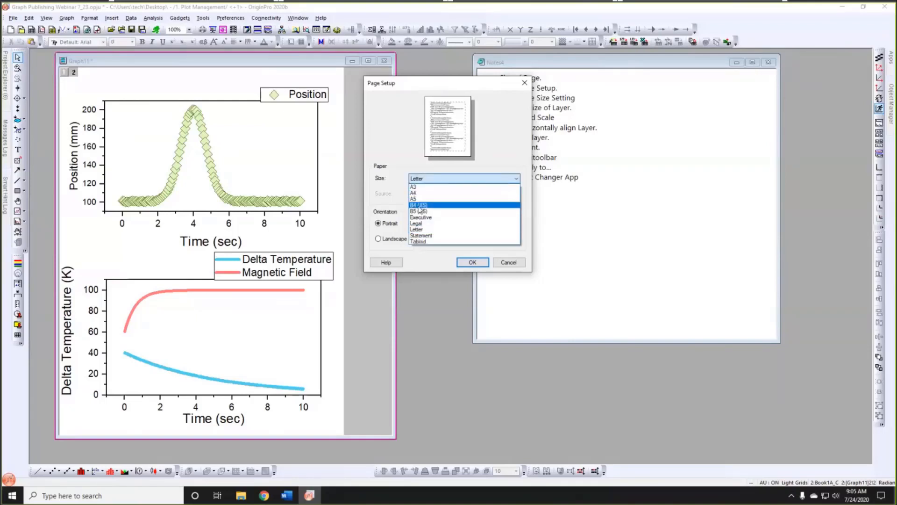
left_click(396, 204)
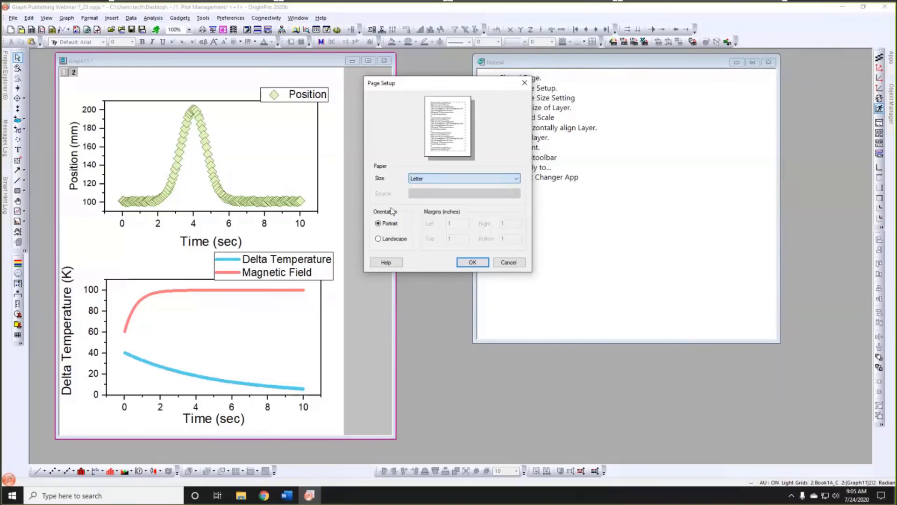
left_click(390, 239)
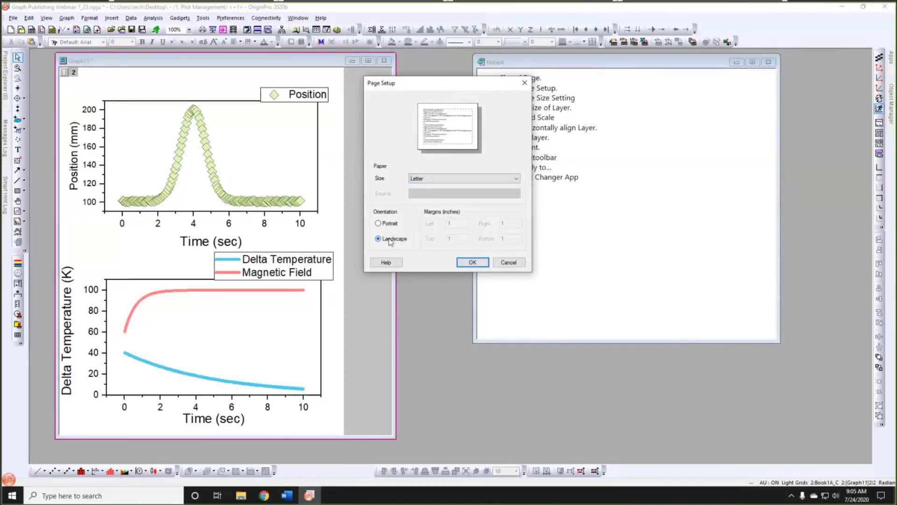
left_click(467, 264)
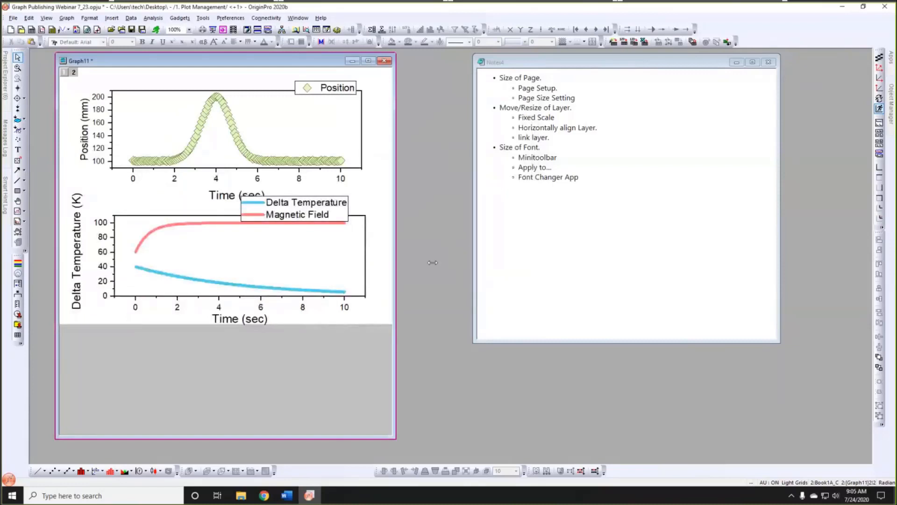
left_click_drag(433, 263, 437, 262)
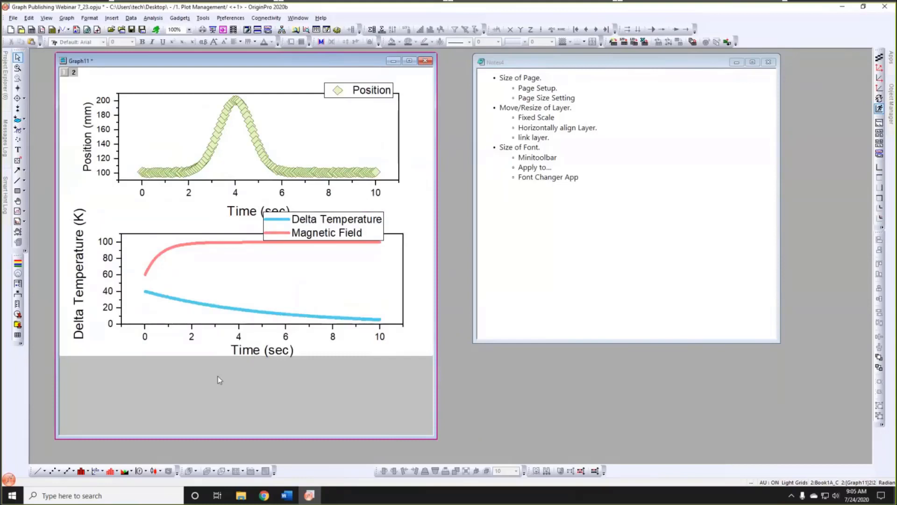
- Set Graph11's page orientation to portrait, keeping the Letter paper size
left_click(13, 17)
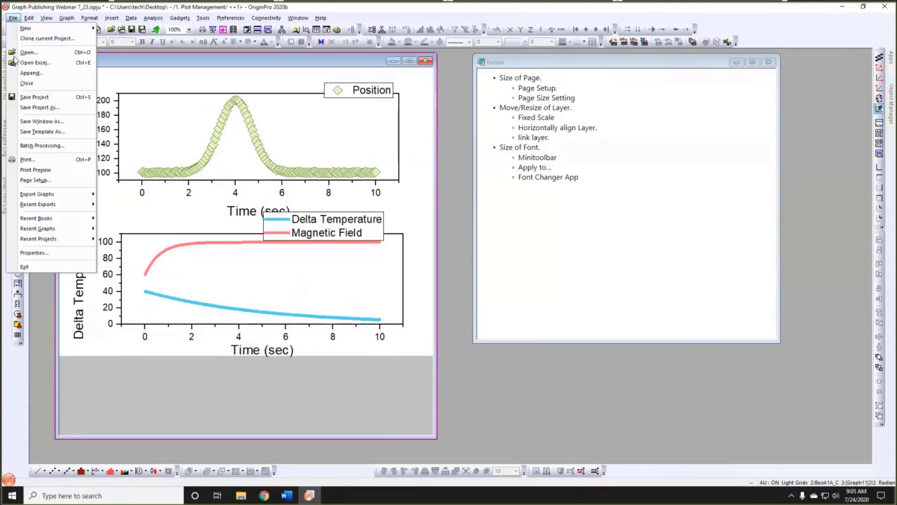
left_click(33, 180)
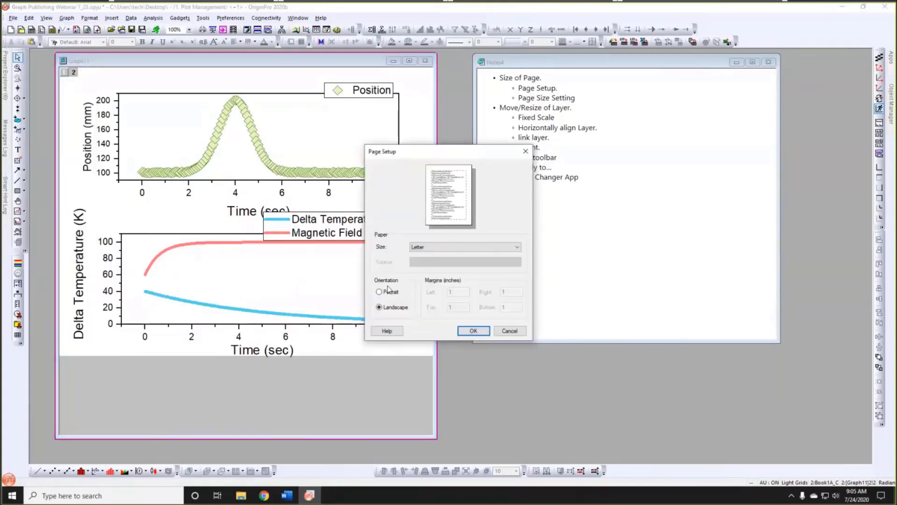
left_click(388, 290)
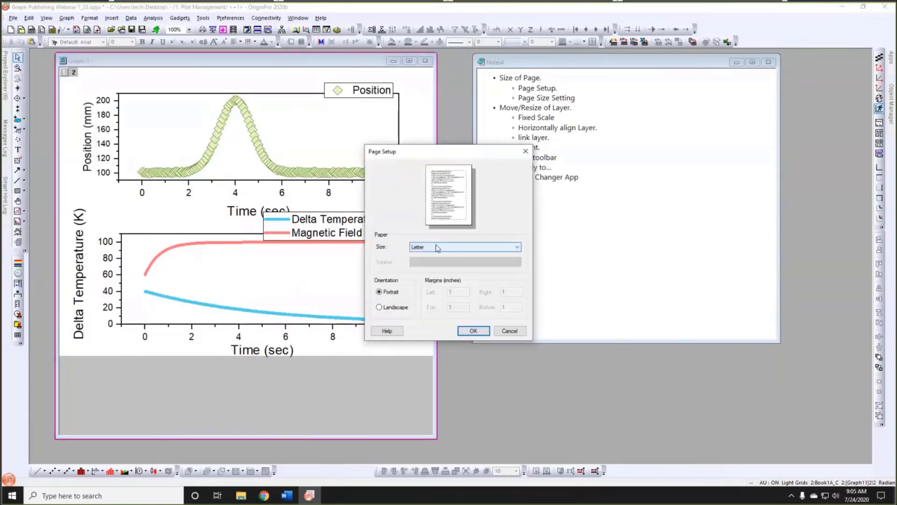
left_click(472, 330)
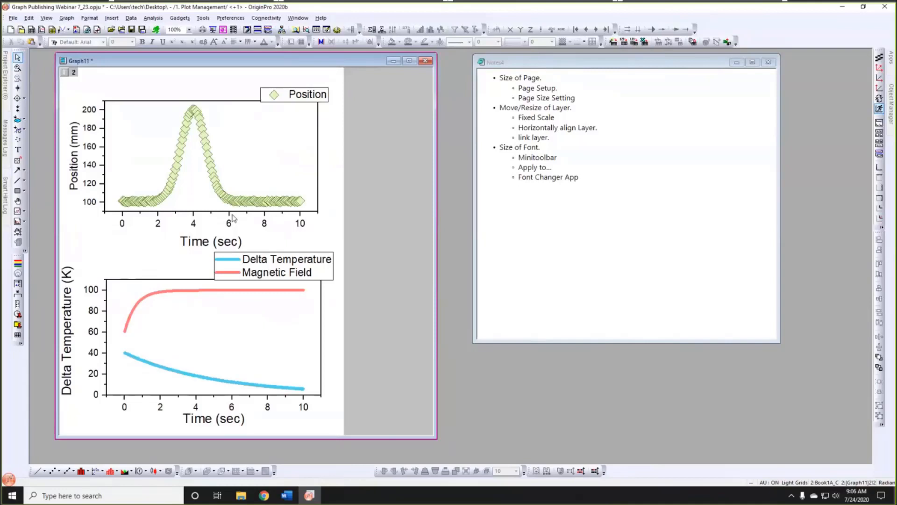
- Examine Graph11's page width, height and units in its page properties, leaving them as they are
double_click(229, 82)
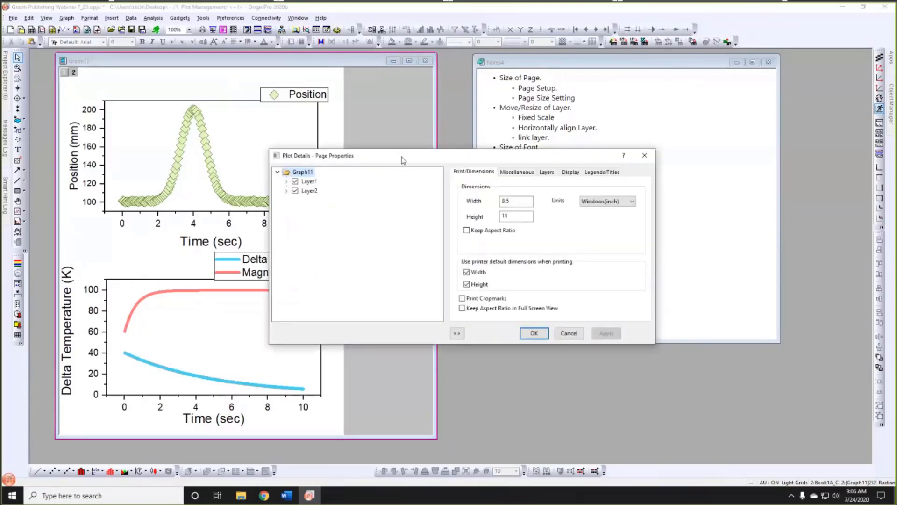
left_click_drag(438, 155, 475, 123)
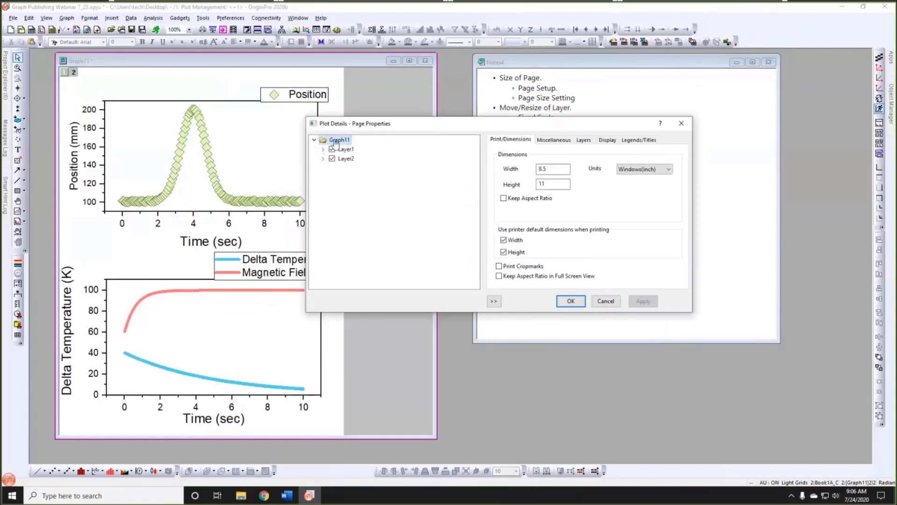
left_click(551, 169)
left_click(603, 301)
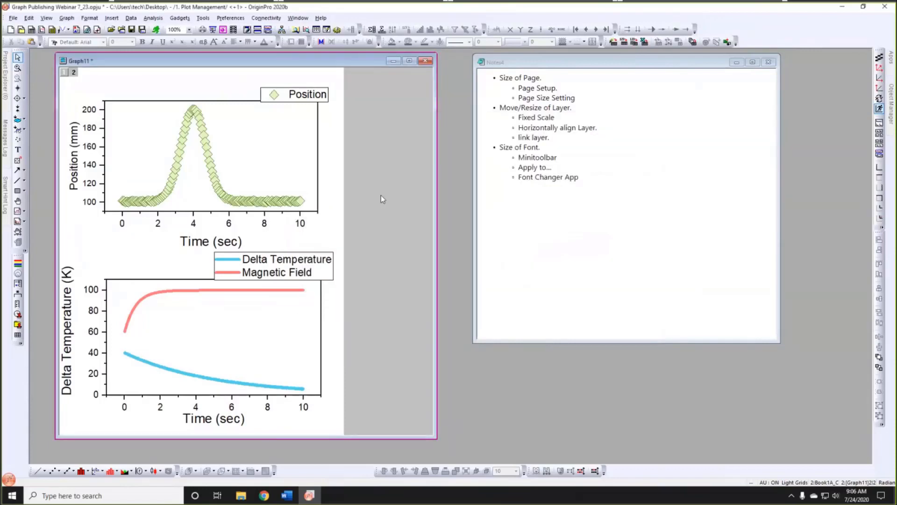
- Examine the layer area, units and scale element options in Layer1's size properties without changing them
left_click(287, 150)
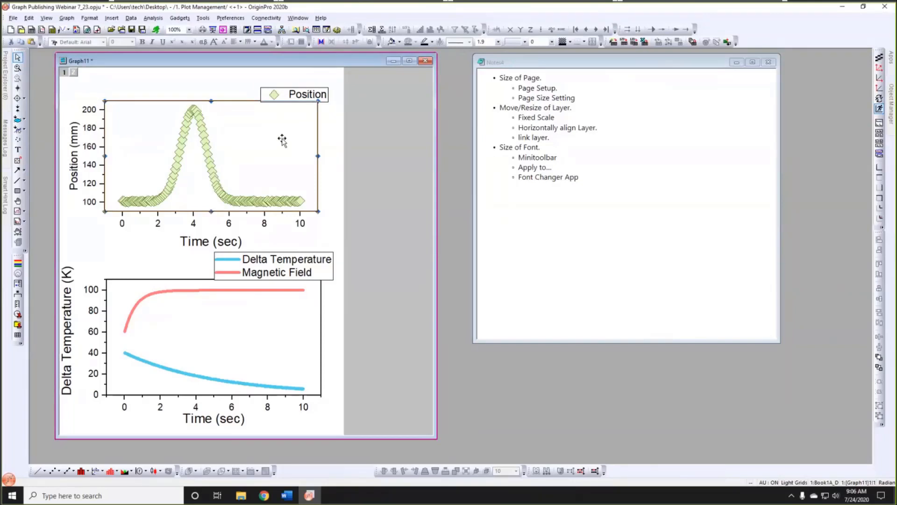
double_click(283, 140)
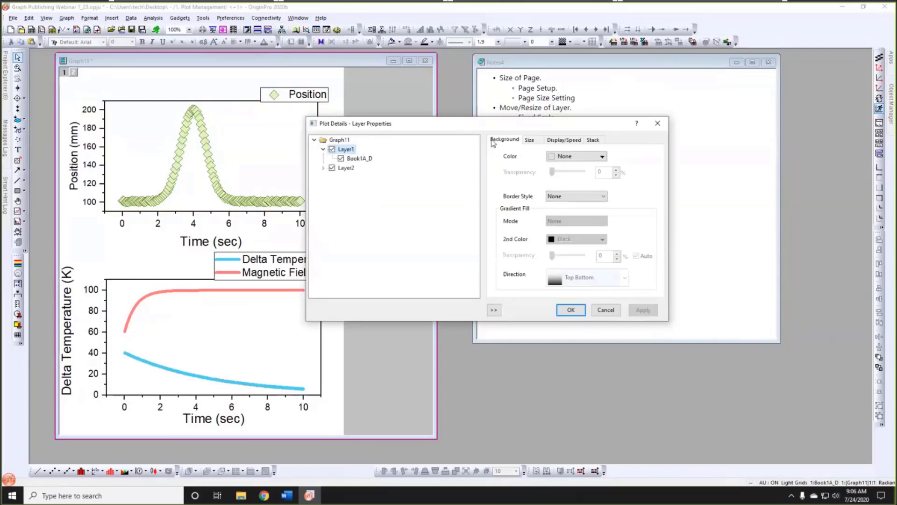
left_click(530, 142)
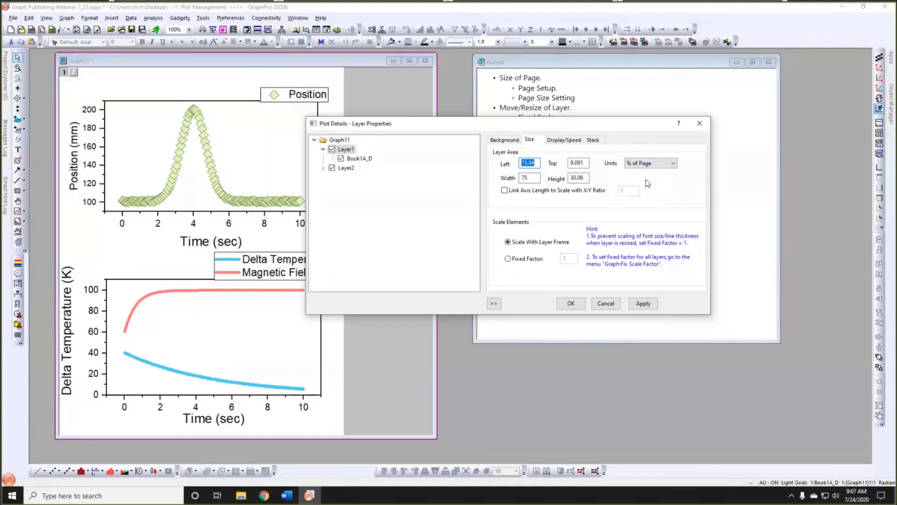
left_click(616, 302)
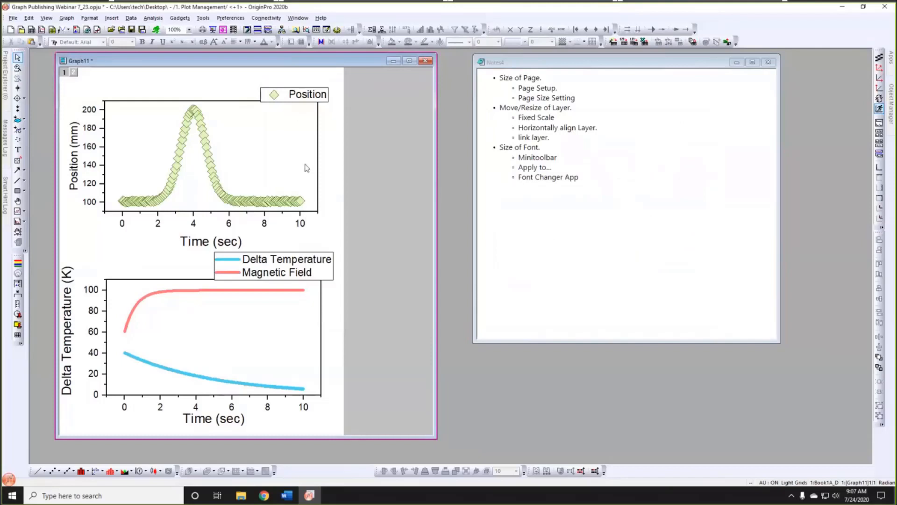
- Shrink the Position layer towards its upper-left corner to roughly two thirds of its width and height
left_click(292, 169)
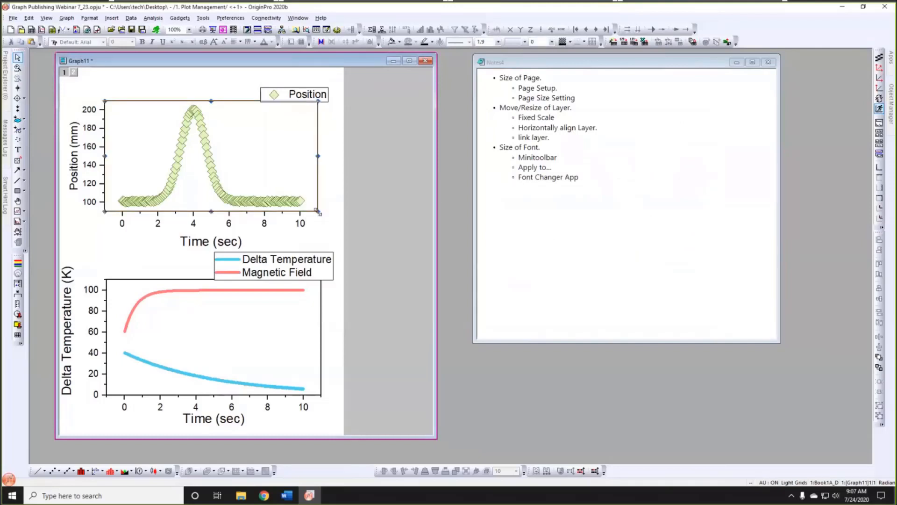
left_click_drag(319, 214, 240, 173)
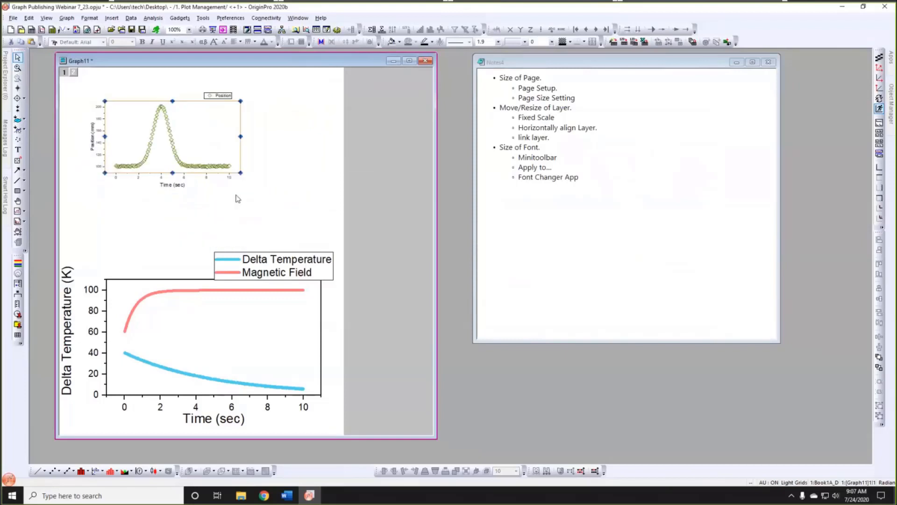
left_click(220, 150)
left_click(268, 195)
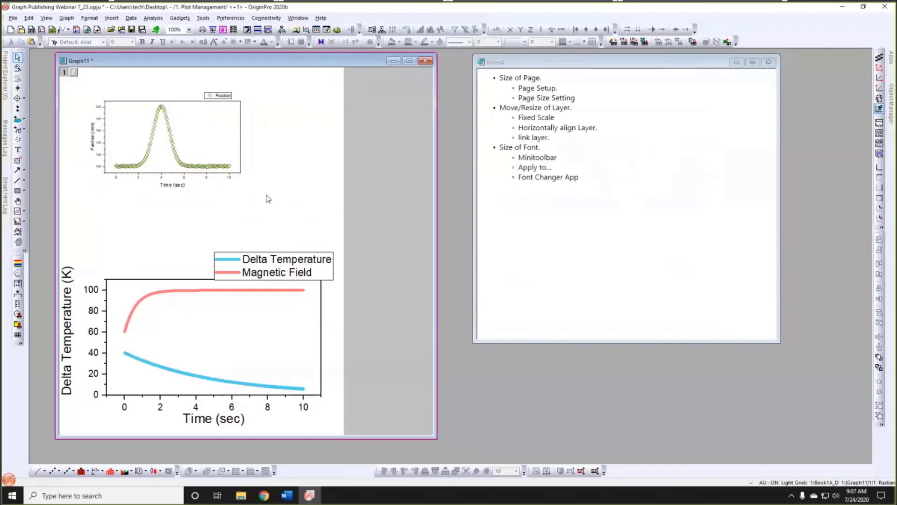
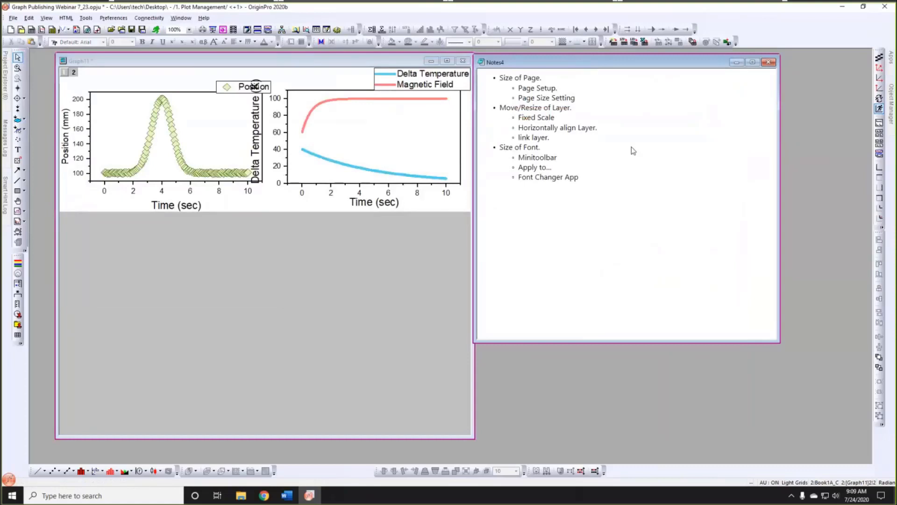
left_click(220, 127)
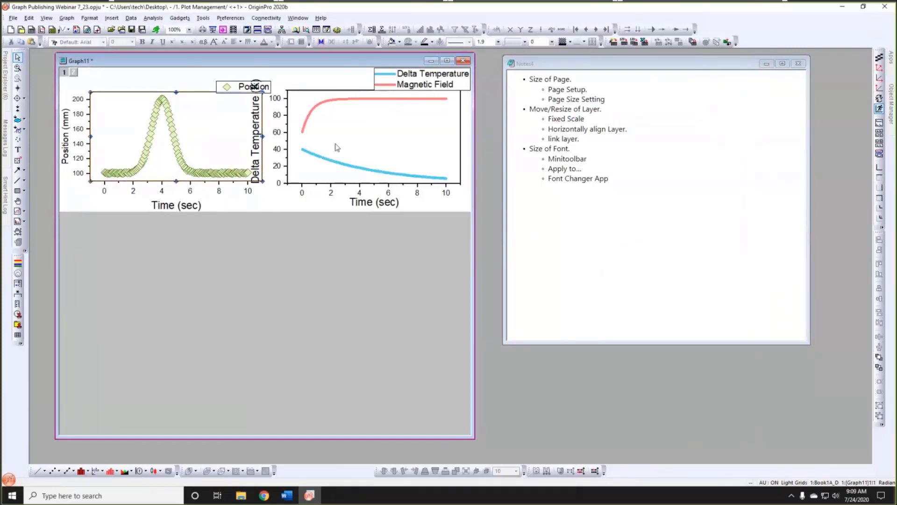
left_click(319, 211)
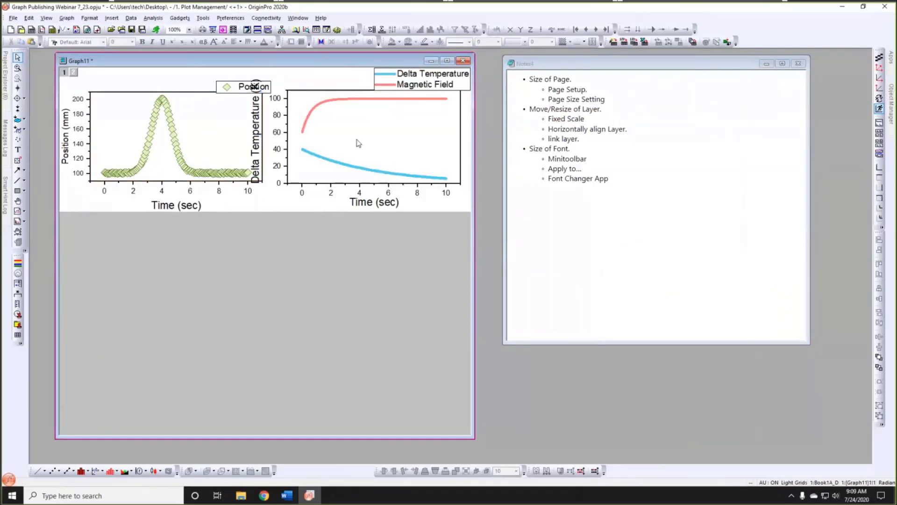
left_click(325, 142)
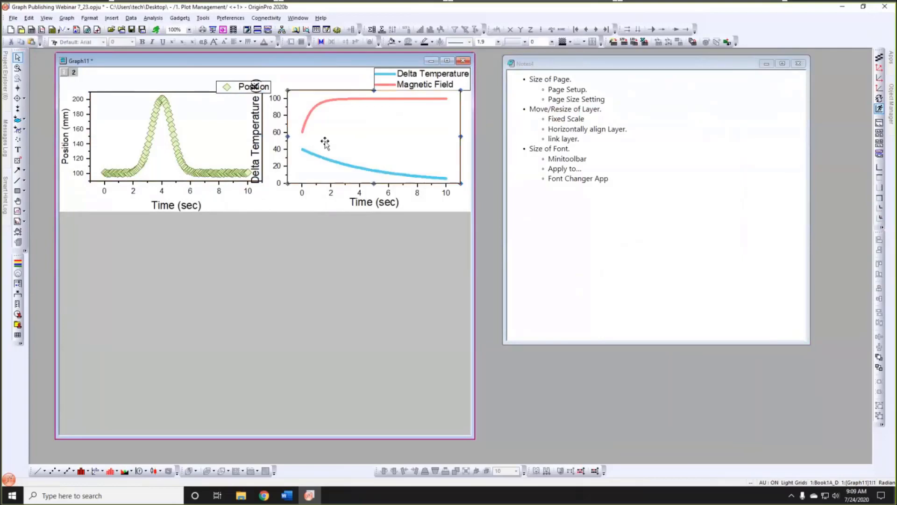
left_click(224, 146)
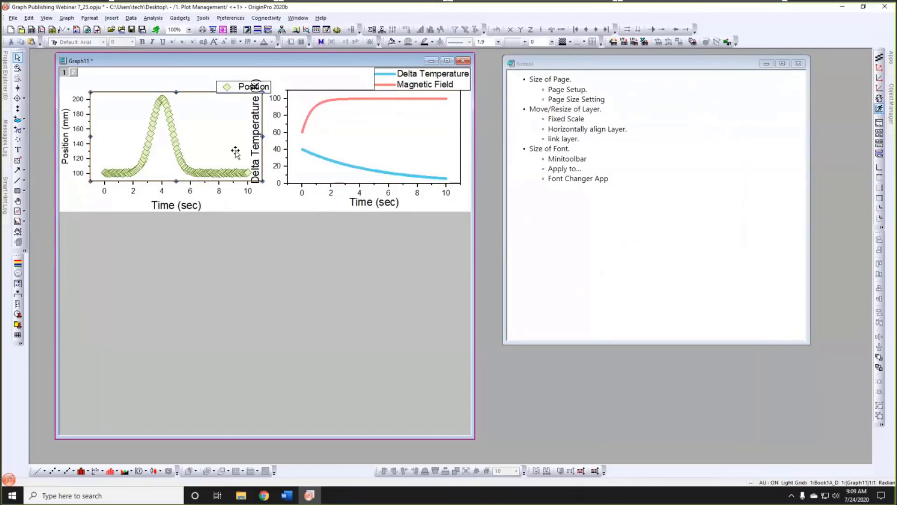
- Link Layer2 to Layer1 in its layer properties, with both the X and Y axis links left at None
double_click(378, 135)
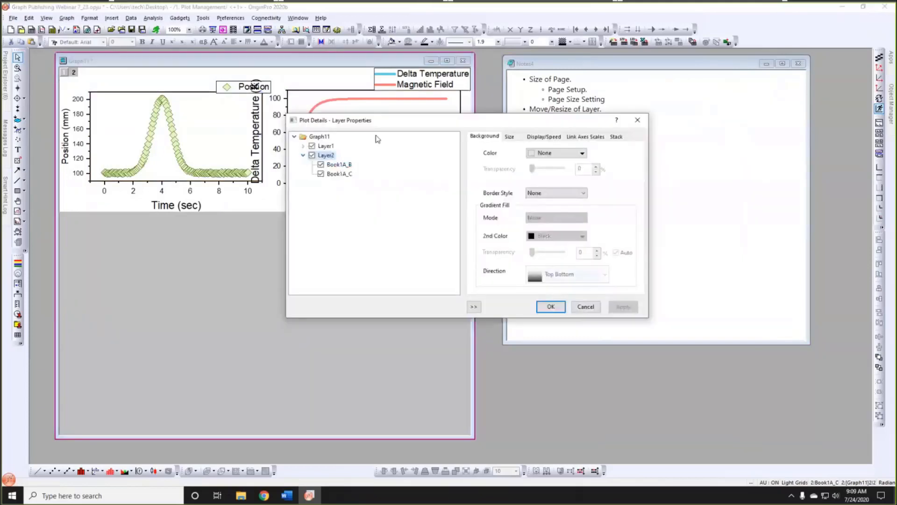
left_click(578, 139)
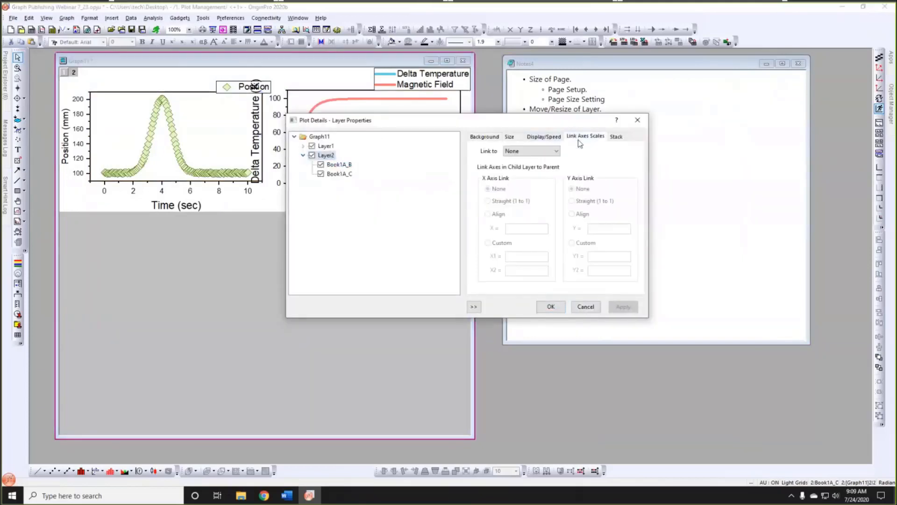
left_click(533, 151)
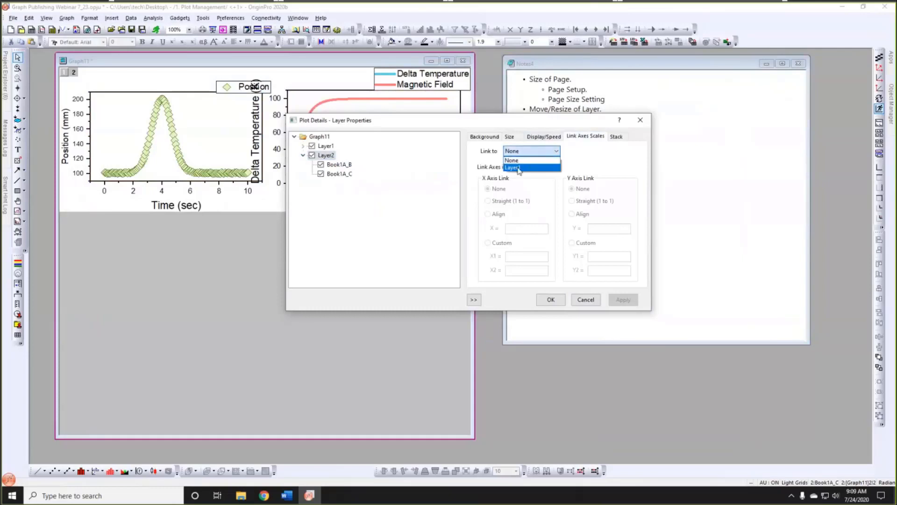
left_click(514, 168)
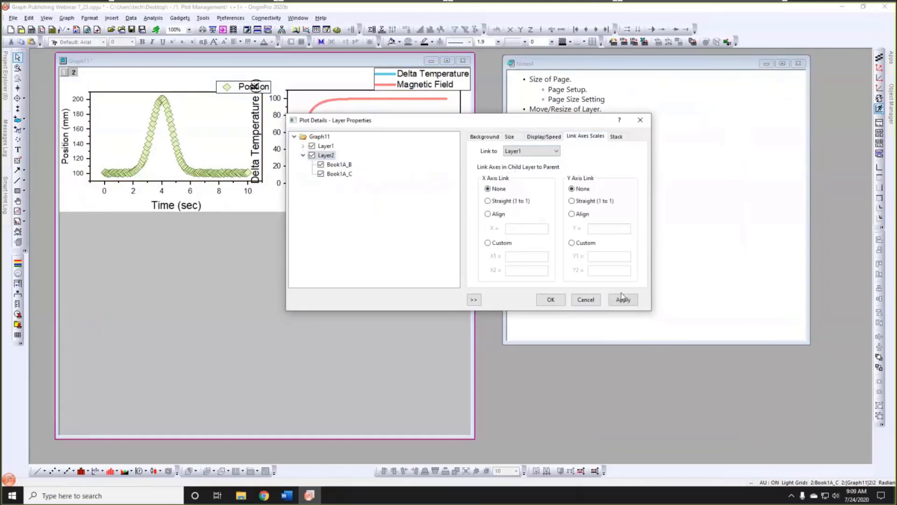
left_click(622, 298)
- Set the units of Layer2's layer area to % of Linked Layer and apply the change
left_click(509, 136)
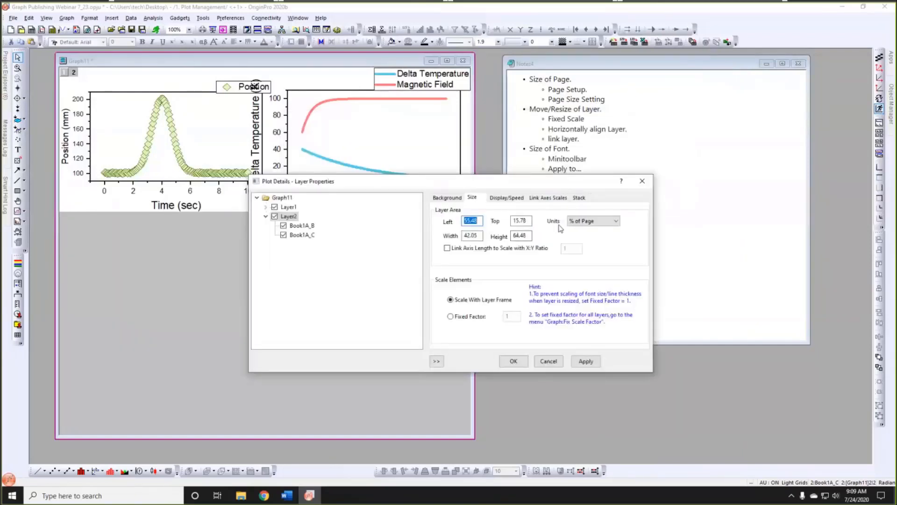
left_click(608, 221)
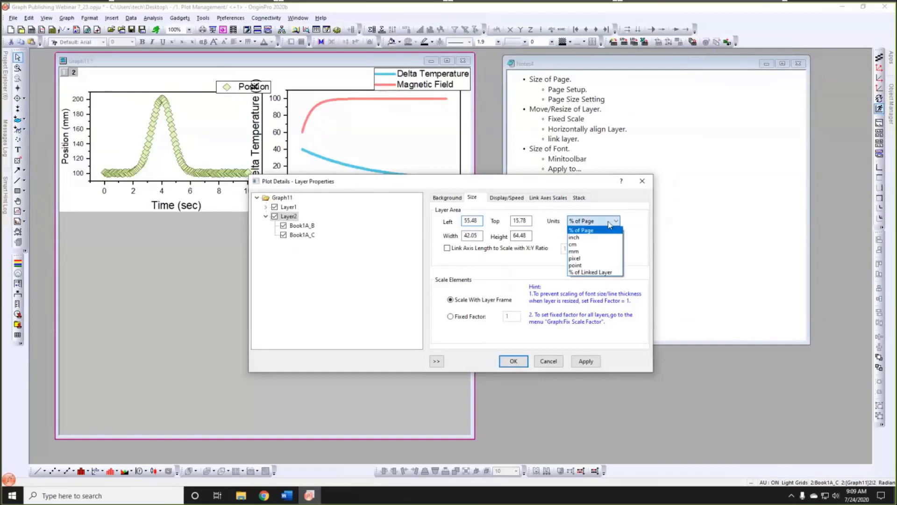
left_click(584, 274)
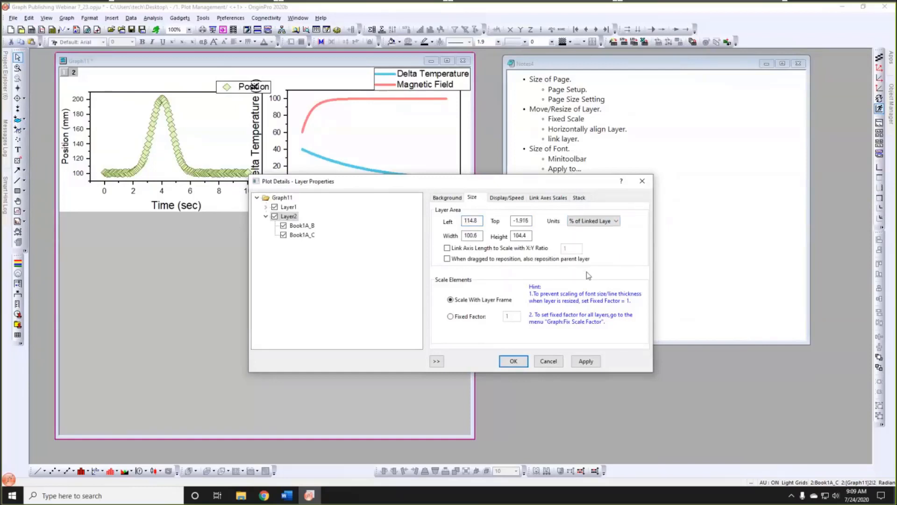
left_click(586, 361)
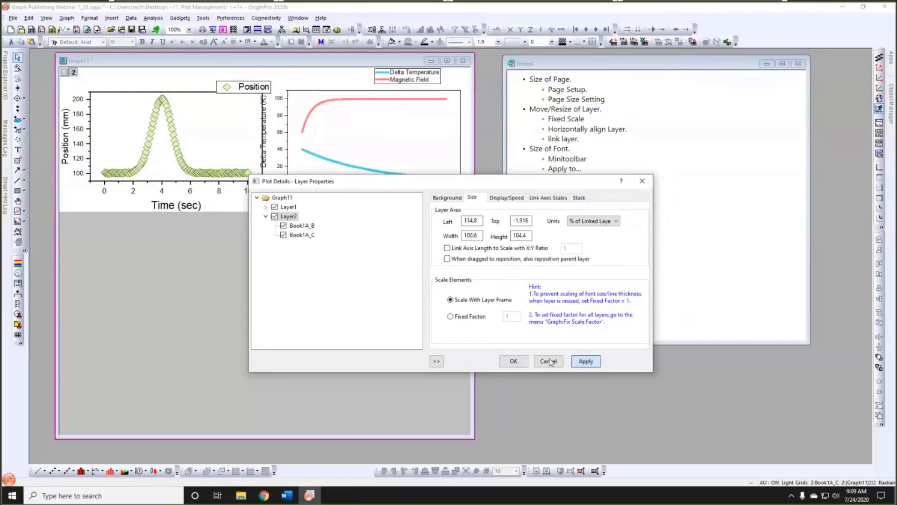
left_click(514, 361)
- Test the layer link by shrinking the Position layer and enlarging it until it extends below the page
left_click(244, 178)
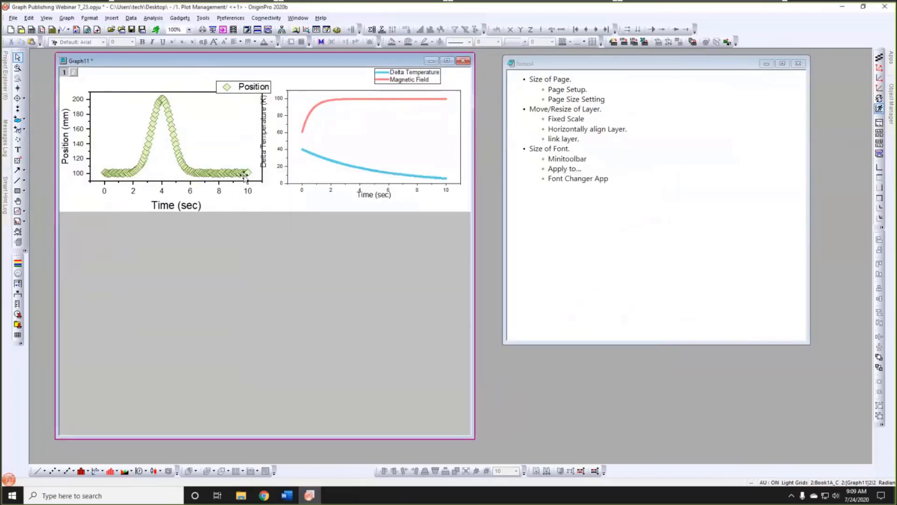
left_click_drag(262, 181, 218, 151)
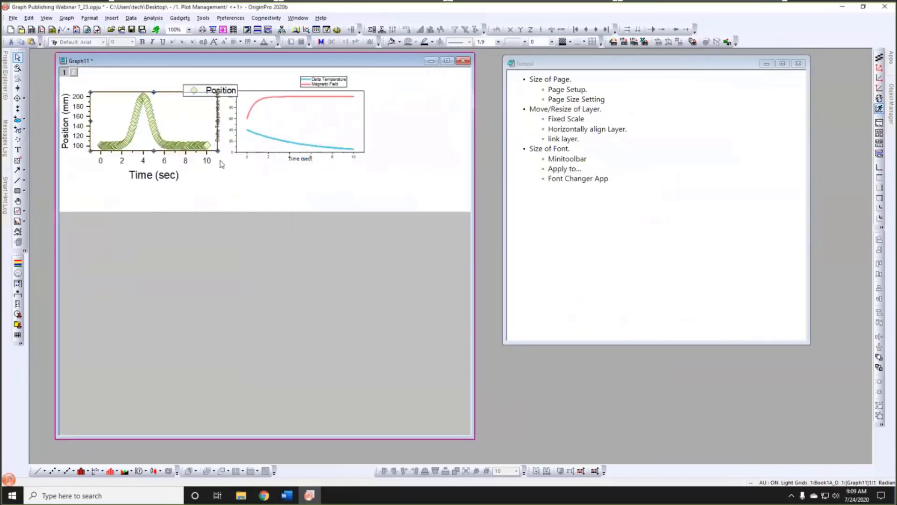
left_click(235, 169)
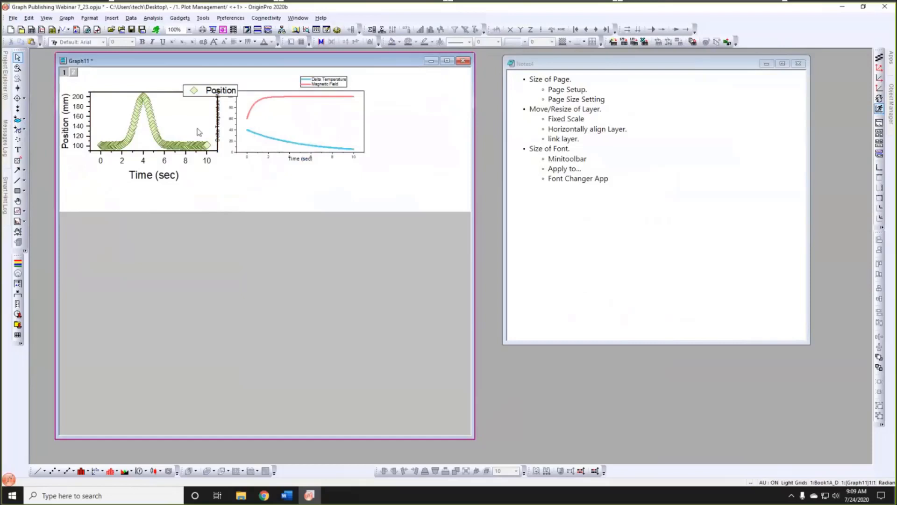
left_click(185, 112)
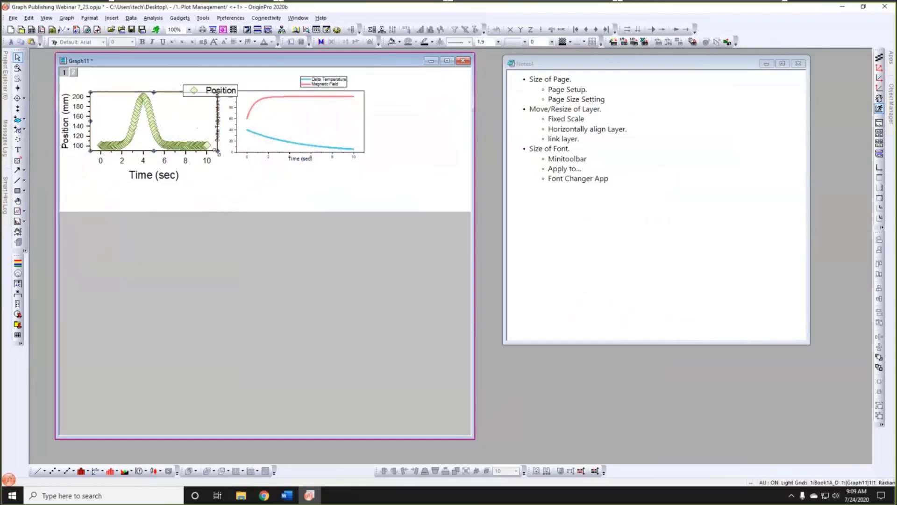
left_click_drag(217, 151, 261, 225)
left_click(293, 242)
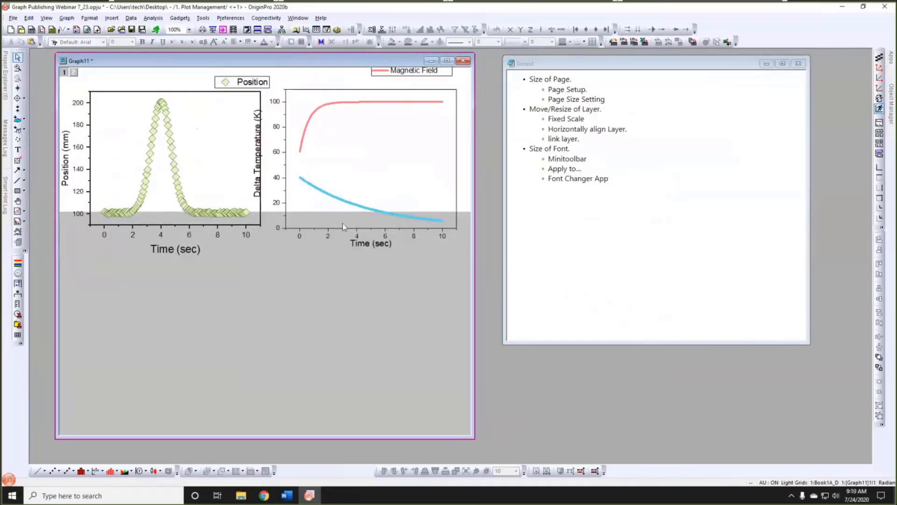
- Increase the font size of the Position layer's Y-axis tick labels to 20
left_click(76, 158)
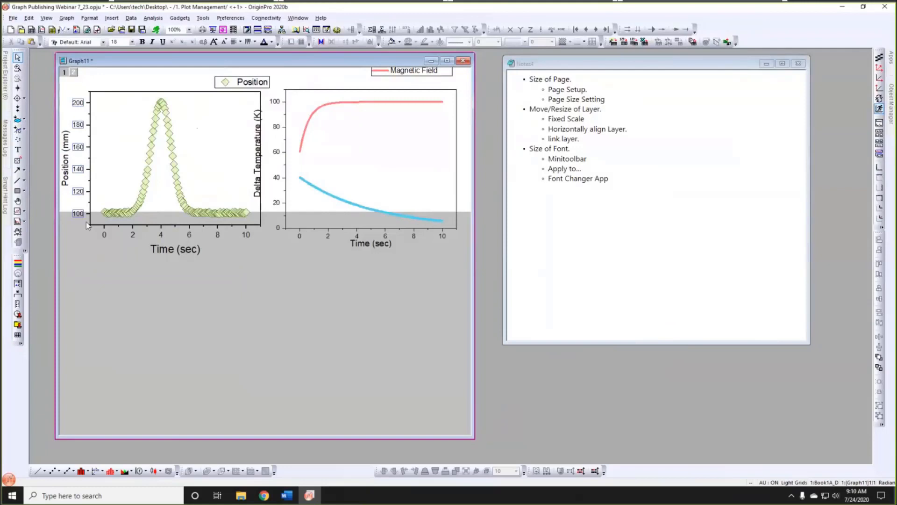
left_click(76, 132)
left_click(78, 130)
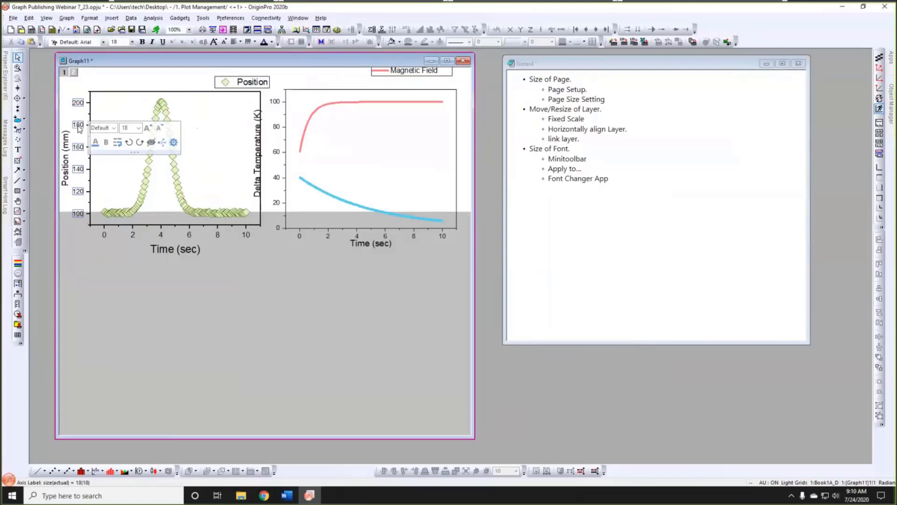
left_click(147, 129)
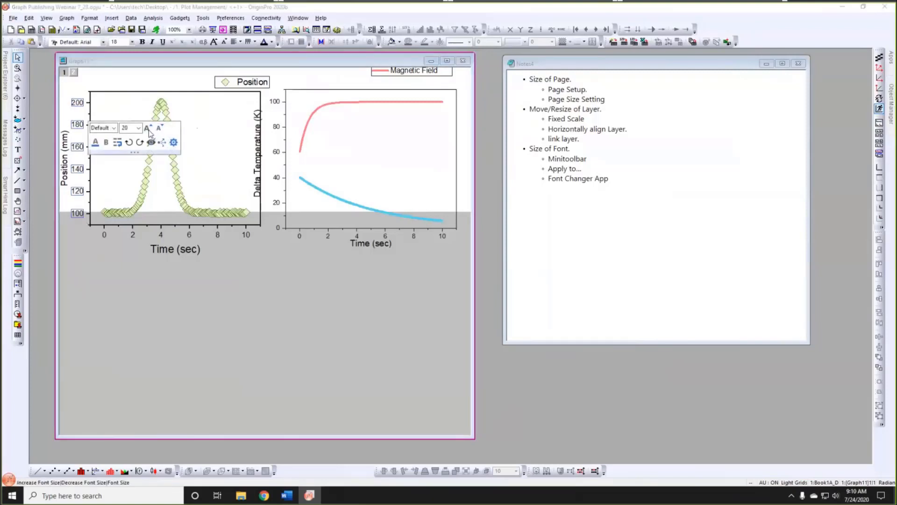
- Increase the font size of the Position layer's Y-axis tick labels to 24 and apply their font and size to the whole graph window
left_click(148, 129)
left_click(148, 129)
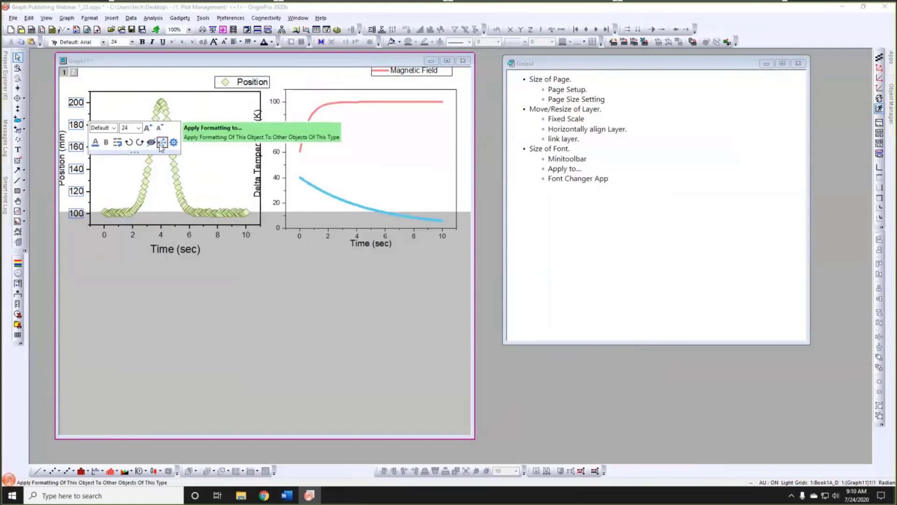
left_click(161, 144)
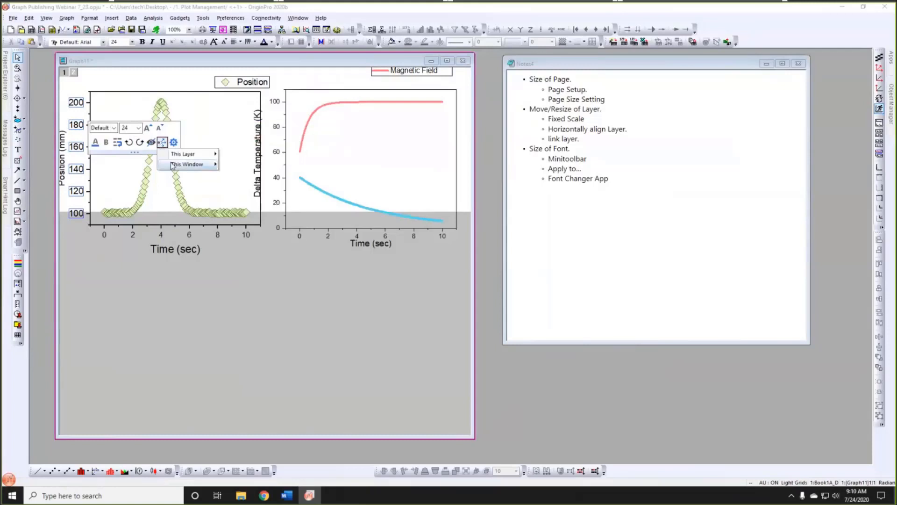
mouse_move(173, 165)
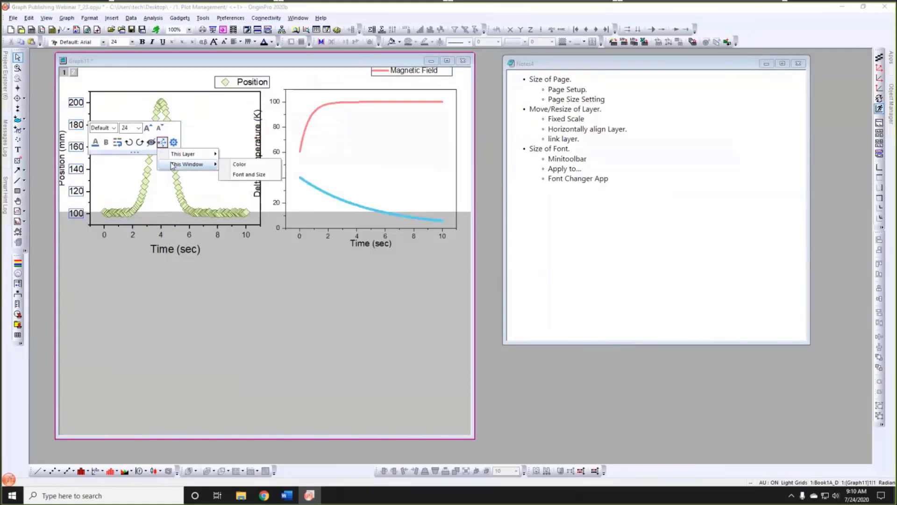
left_click(239, 175)
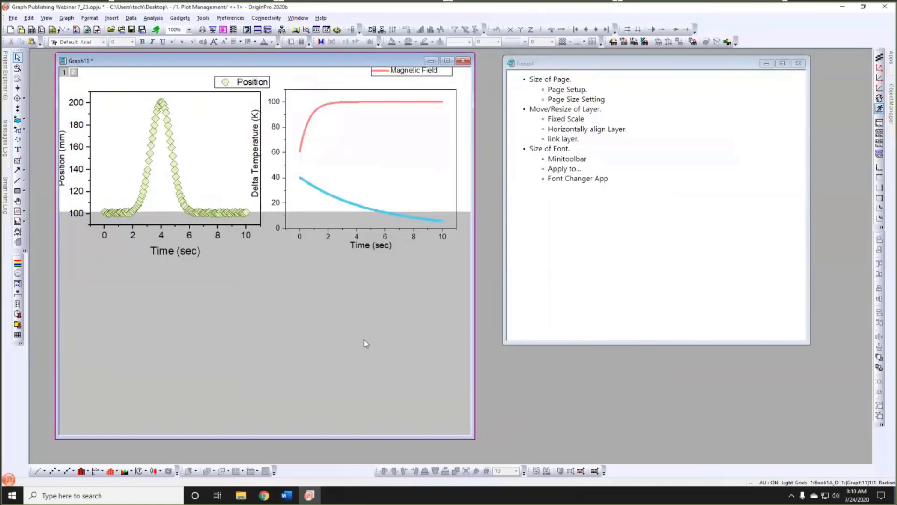
- Start the Font Changer app for Graph11
mouse_move(892, 73)
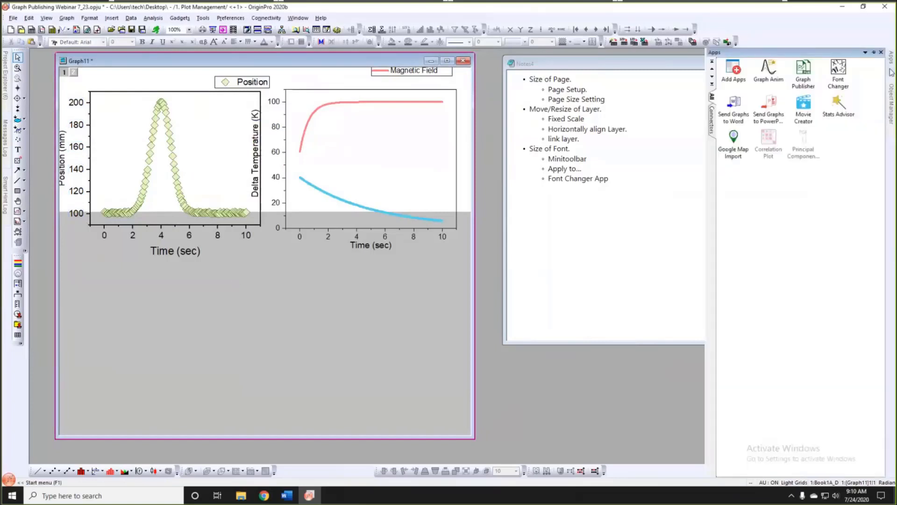
left_click(839, 83)
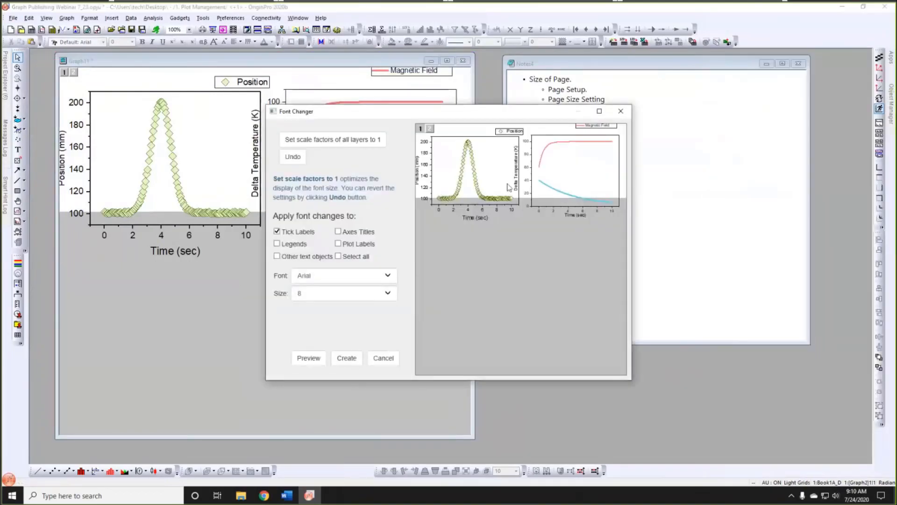
- Browse the list of downloadable add-on apps in the App Center and close it
left_click(889, 58)
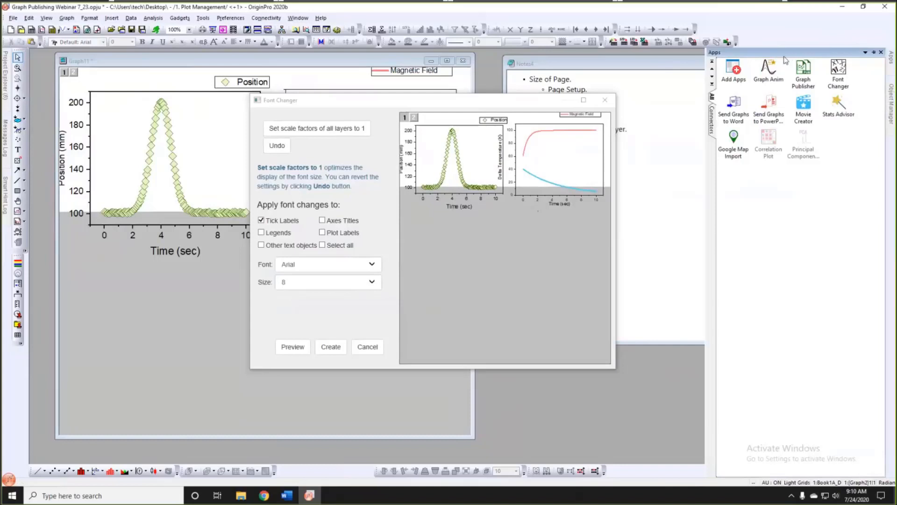
left_click(737, 80)
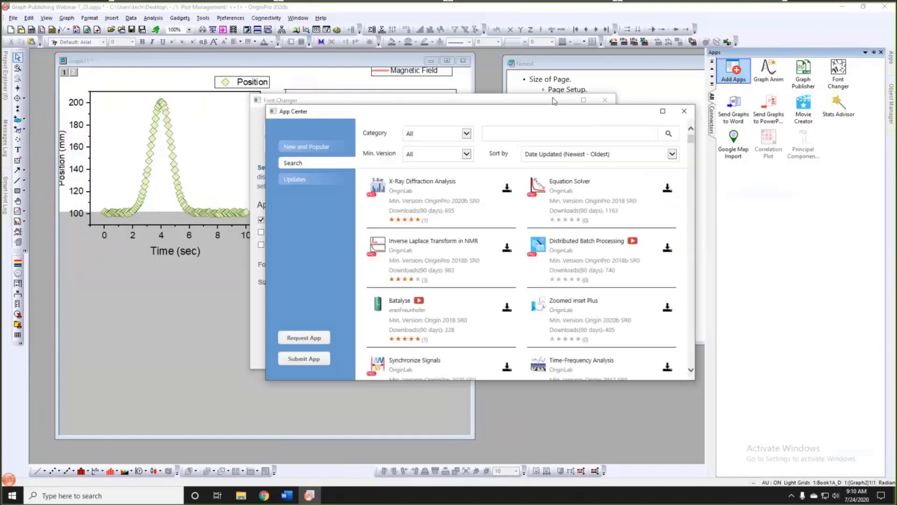
left_click_drag(553, 110, 516, 95)
left_click_drag(653, 123, 655, 159)
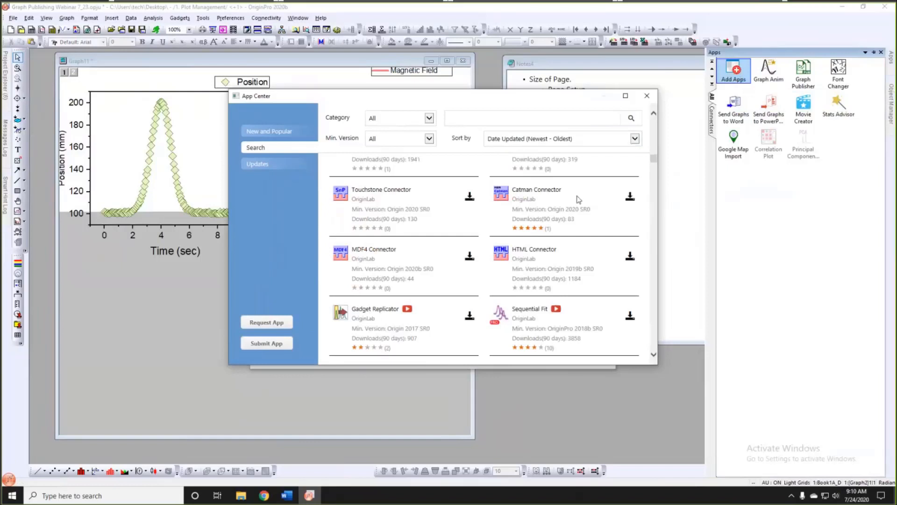
left_click(647, 99)
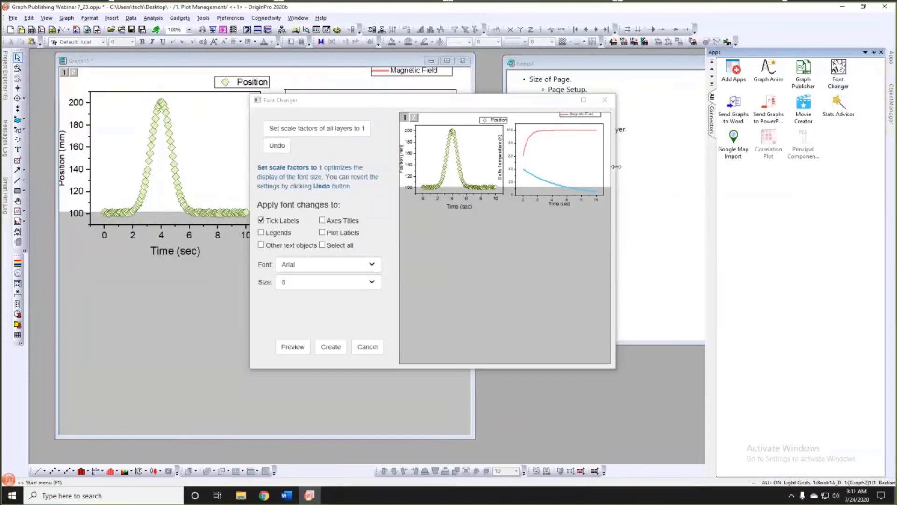
- Widen the Font Changer dialog, apply the font changes to all text types and preview them at size 14
left_click_drag(620, 167, 705, 166)
left_click_drag(549, 107, 520, 109)
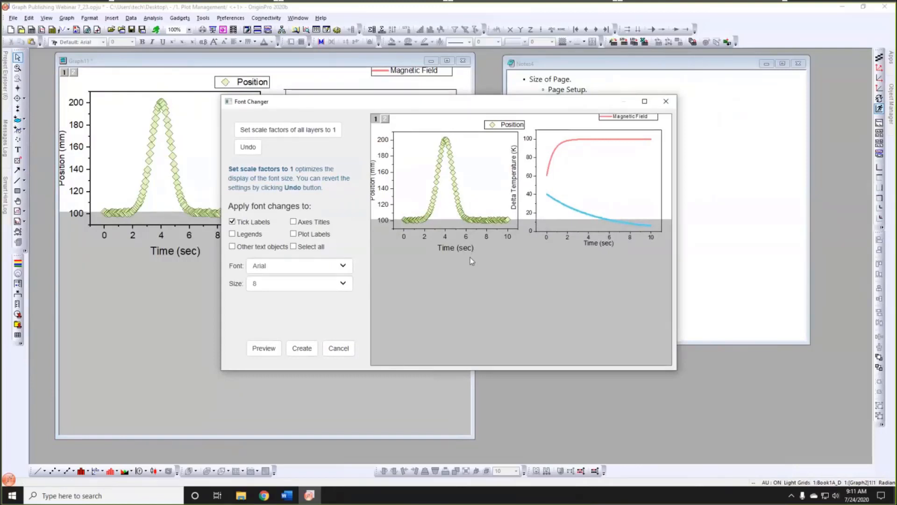
left_click(294, 246)
left_click(344, 284)
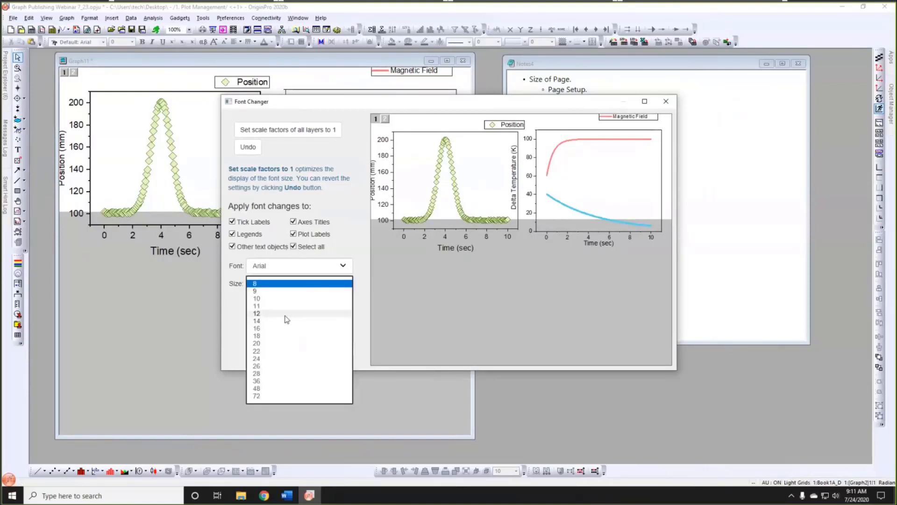
left_click(287, 321)
left_click(264, 348)
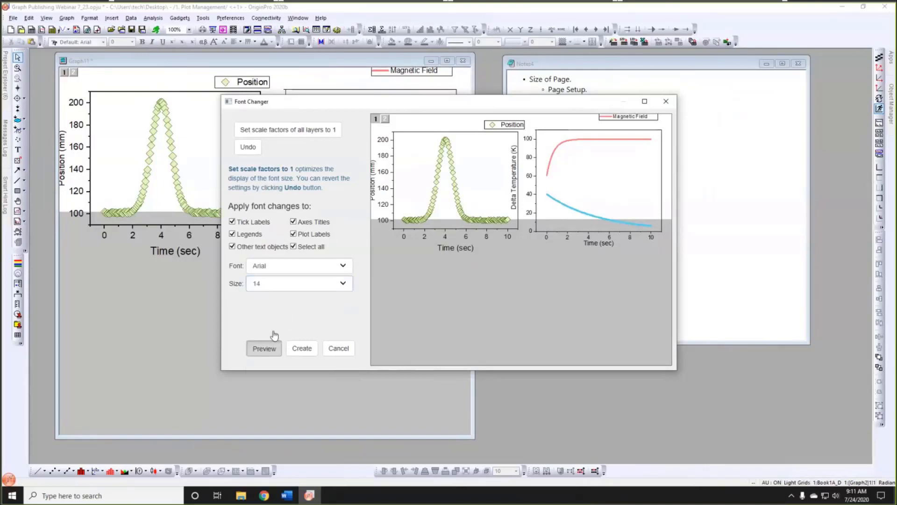
- Set the font size for all text types to 28, preview it and create the modified graph copy
left_click(280, 284)
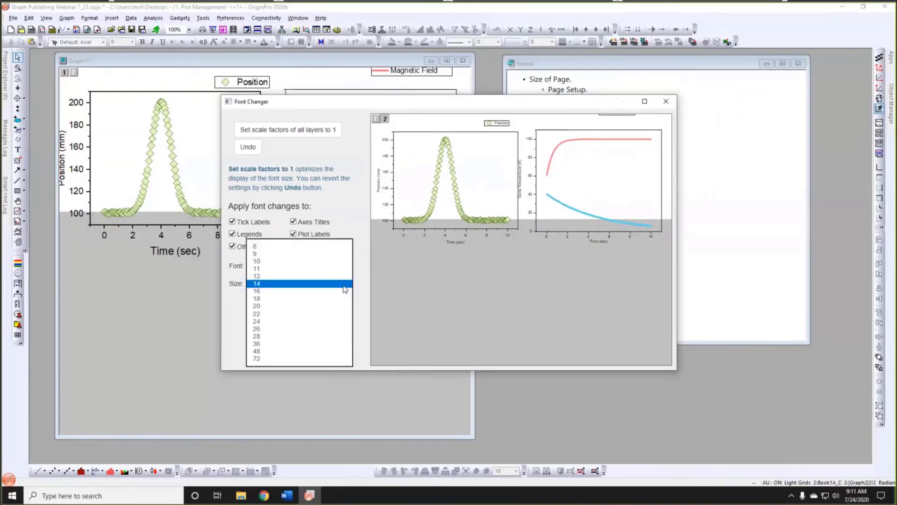
left_click(283, 338)
left_click(266, 347)
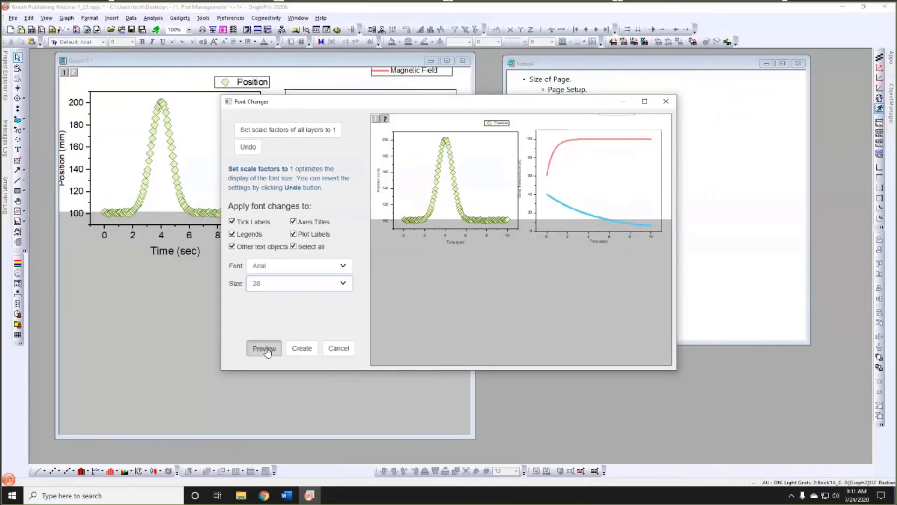
left_click(307, 349)
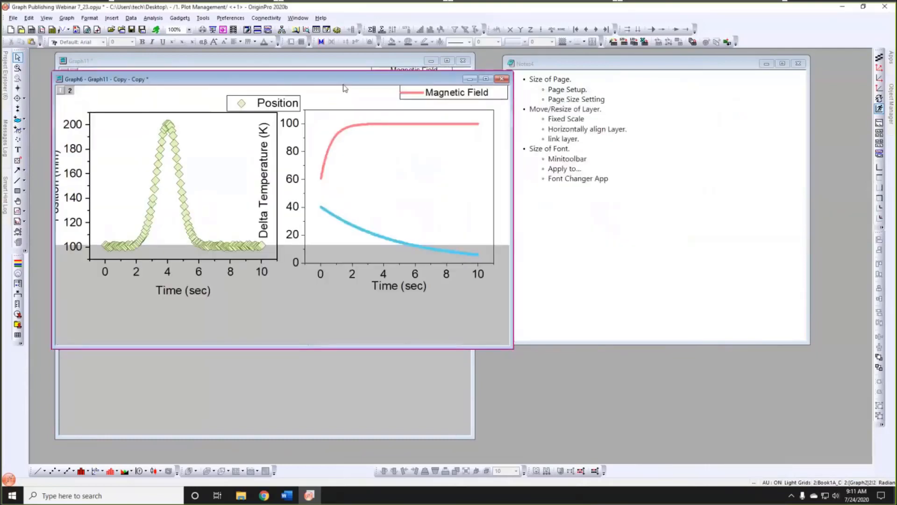
- Enlarge and reposition the new graph copy's window, and fit its page to the layers with tight margins in height and width
left_click_drag(210, 78, 534, 80)
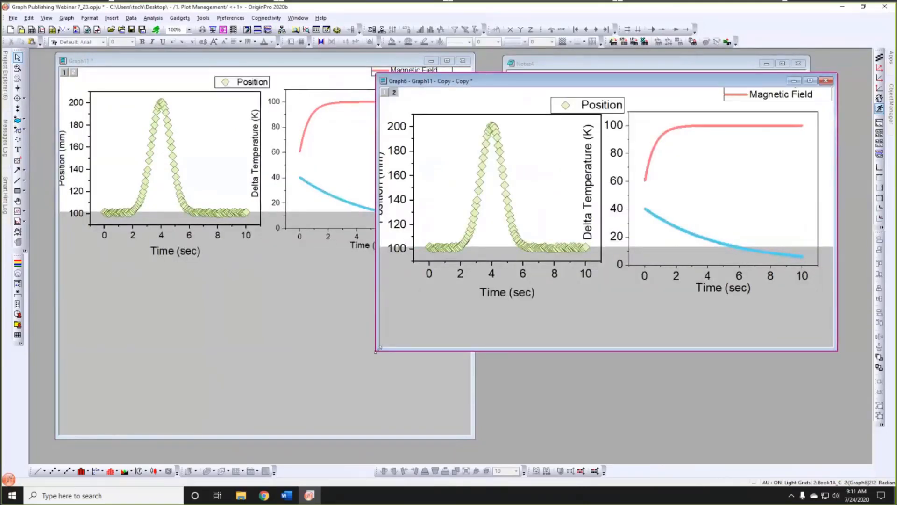
left_click_drag(306, 348, 304, 349)
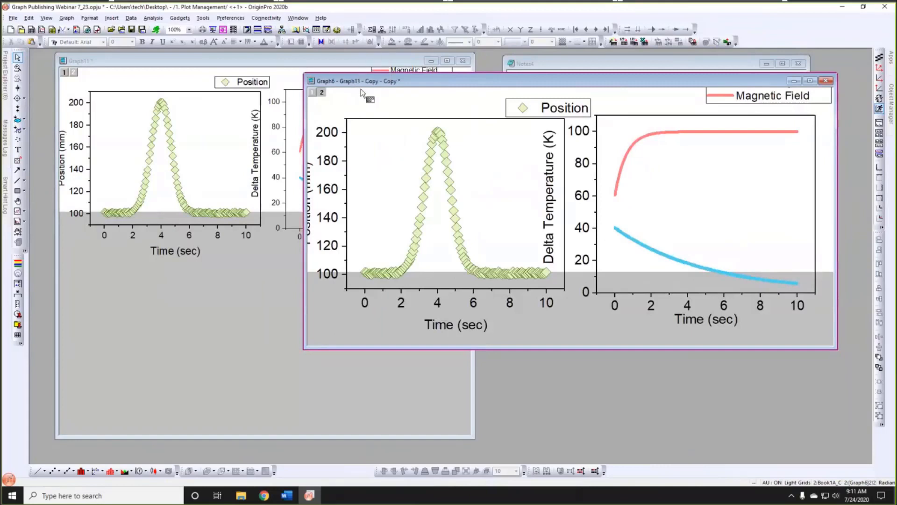
mouse_move(364, 92)
left_click(364, 64)
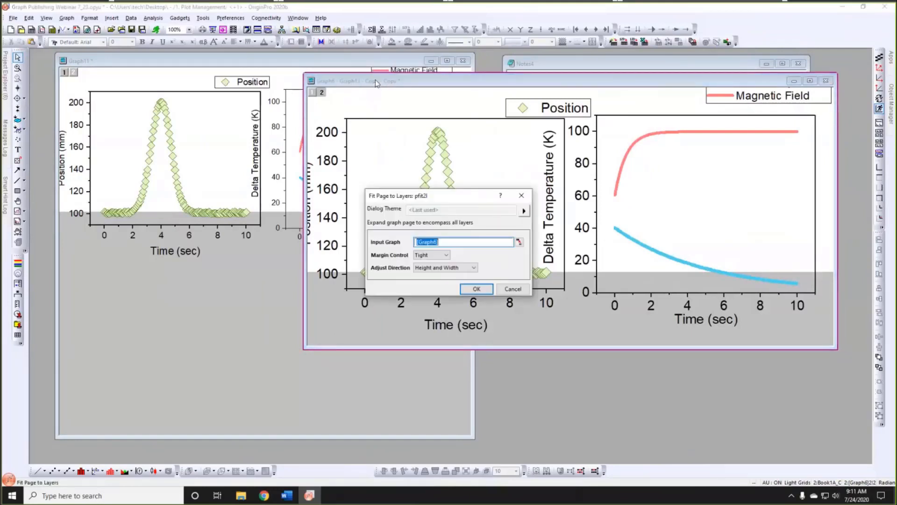
left_click(475, 289)
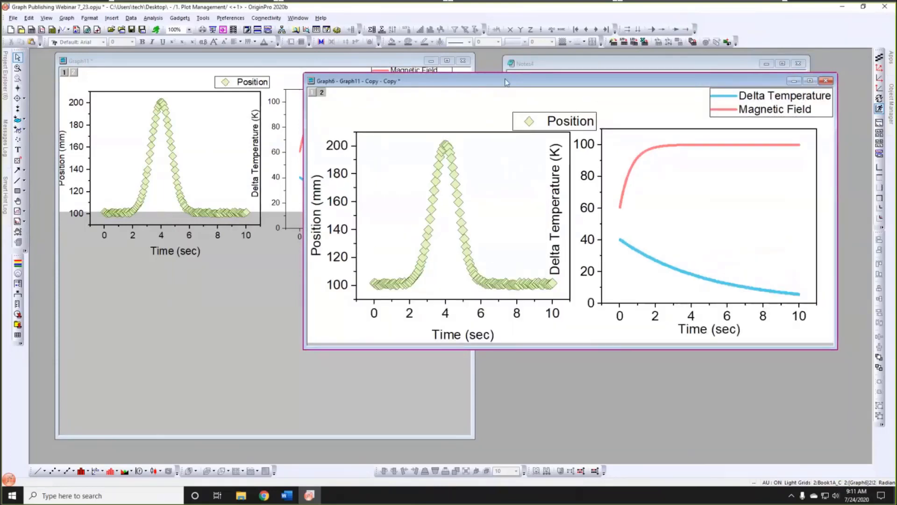
left_click_drag(502, 83, 366, 79)
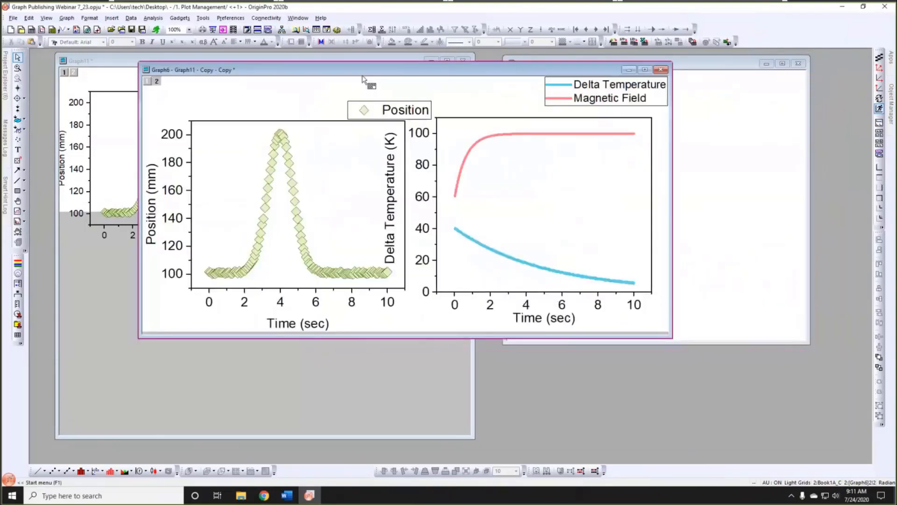
- Open MapBook and MapGraph from the 1. Add Plot folder and enlarge the MapGraph window
mouse_move(5, 75)
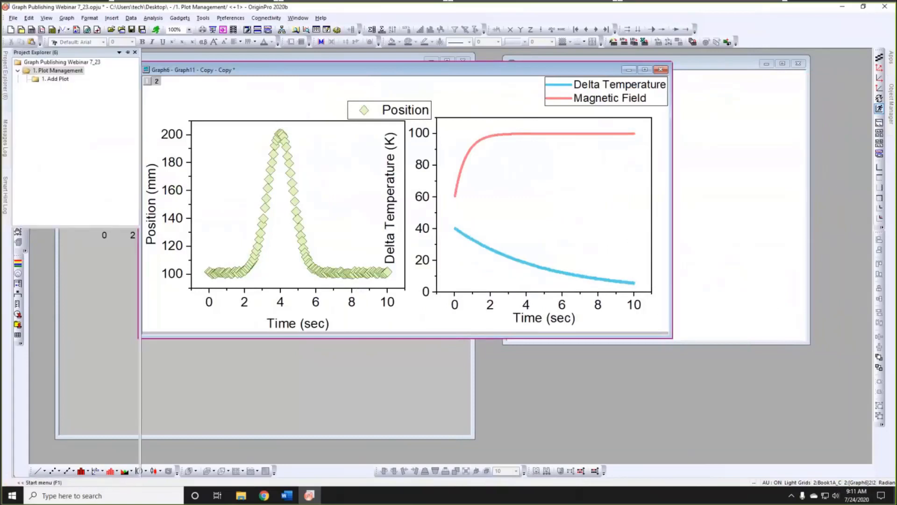
left_click(45, 80)
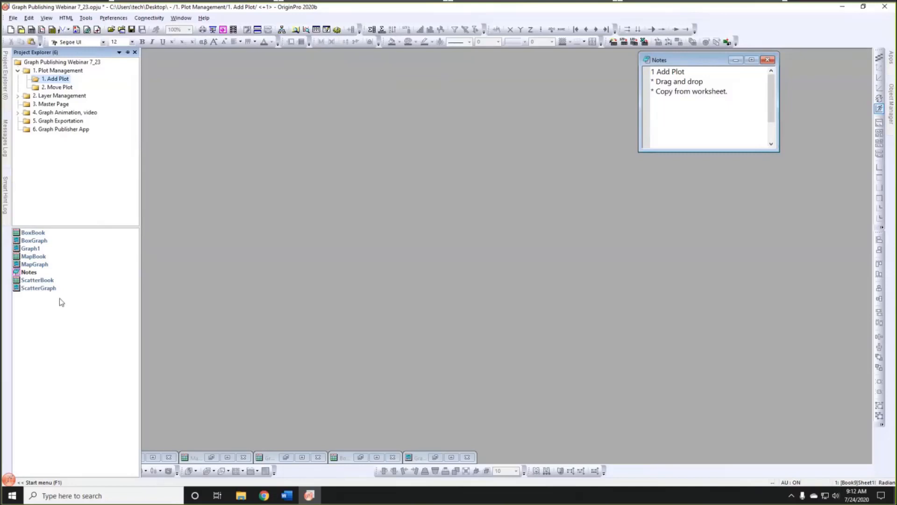
double_click(35, 256)
double_click(35, 264)
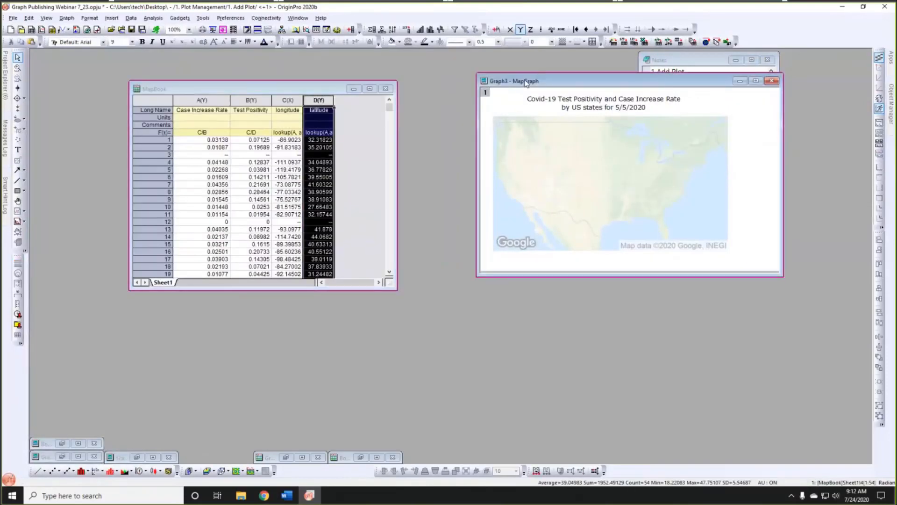
left_click(526, 82)
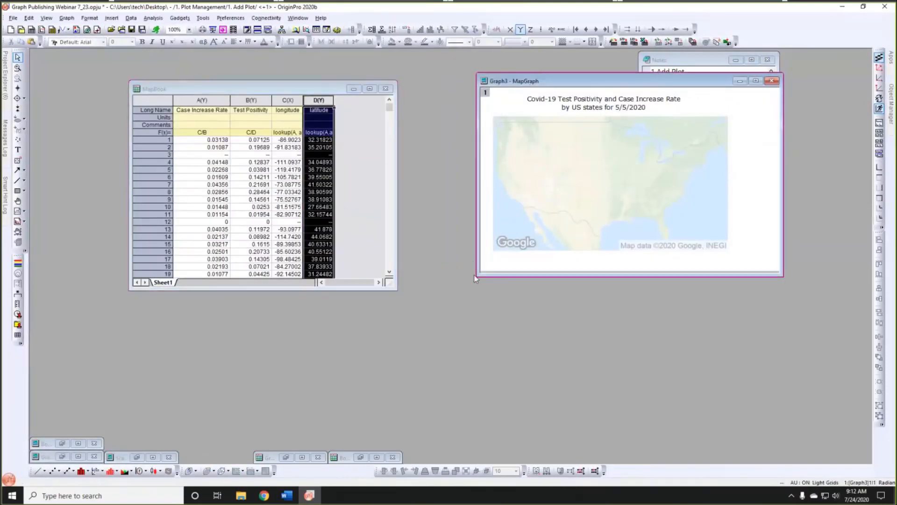
left_click_drag(477, 277, 413, 315)
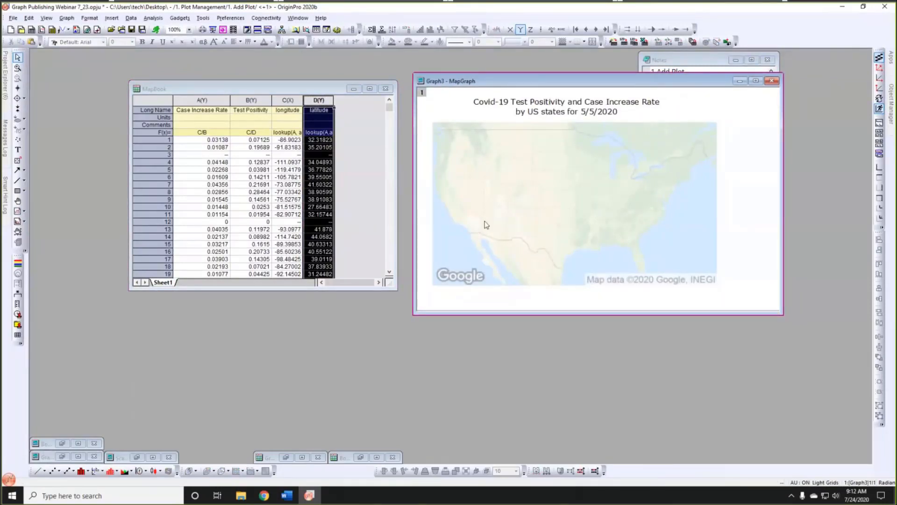
- Plot MapBook's latitude column onto the US map in MapGraph and slightly enlarge the graph window
left_click(352, 130)
left_click(322, 101)
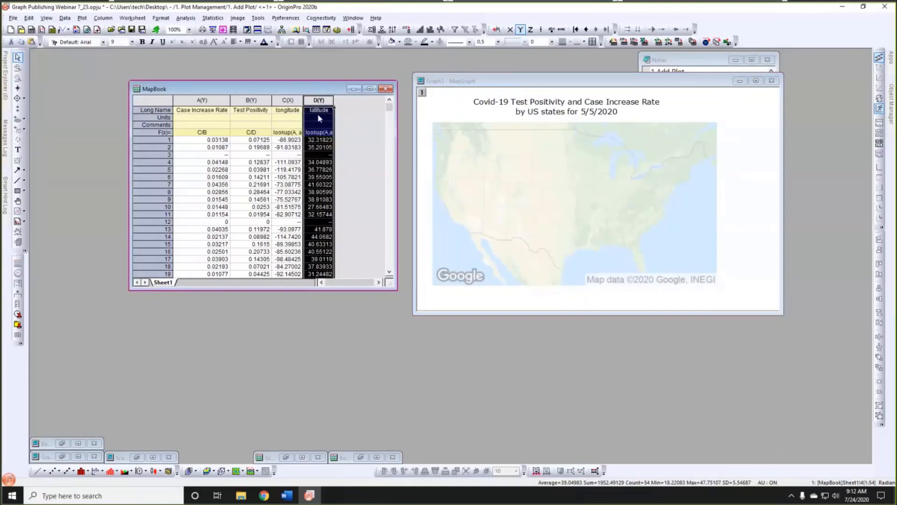
left_click_drag(336, 123, 462, 168)
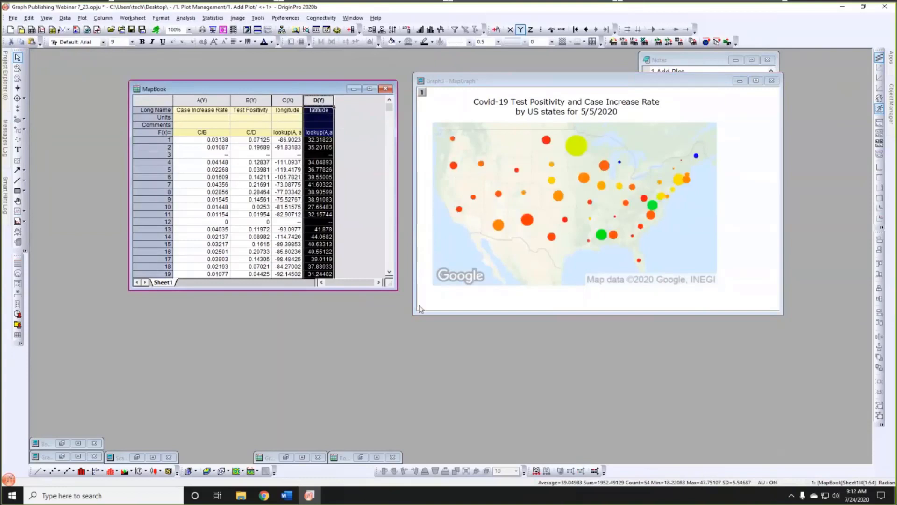
left_click_drag(413, 316, 403, 326)
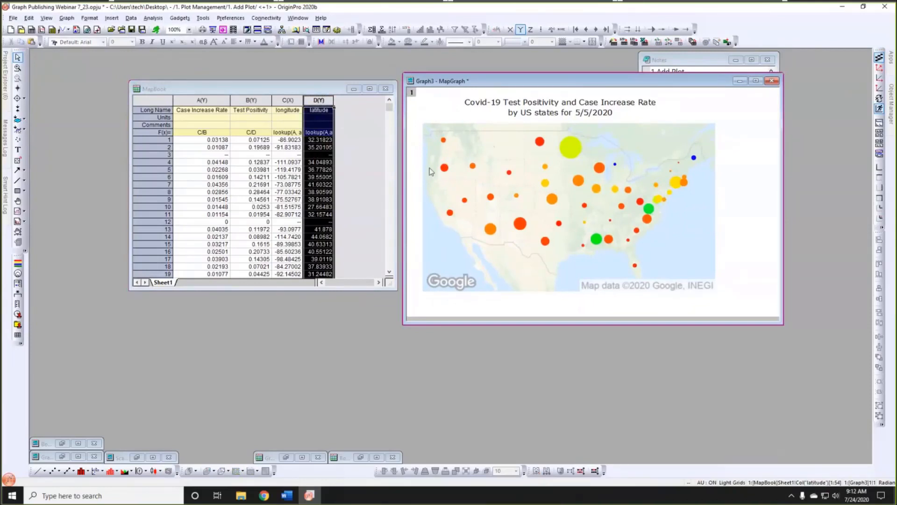
- Open BoxBook and BoxGraph from the 1. Add Plot folder
mouse_move(6, 84)
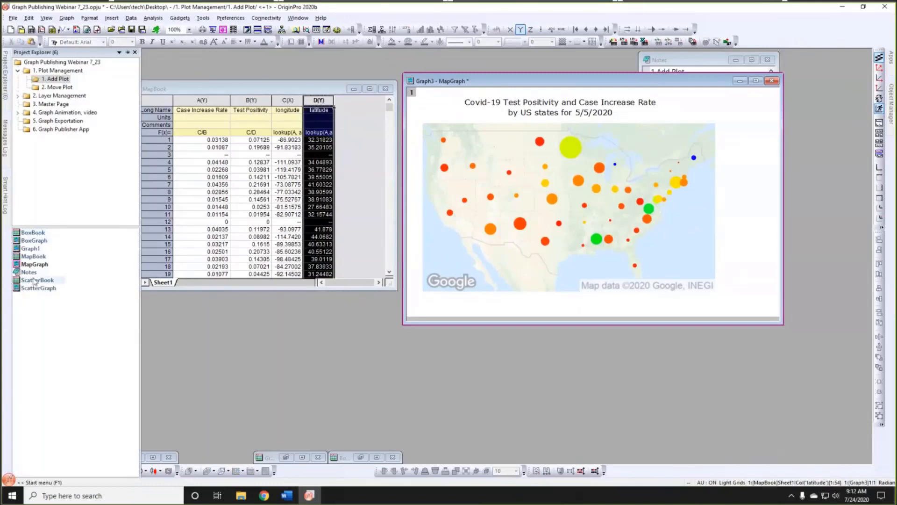
mouse_move(34, 288)
double_click(33, 232)
mouse_move(36, 245)
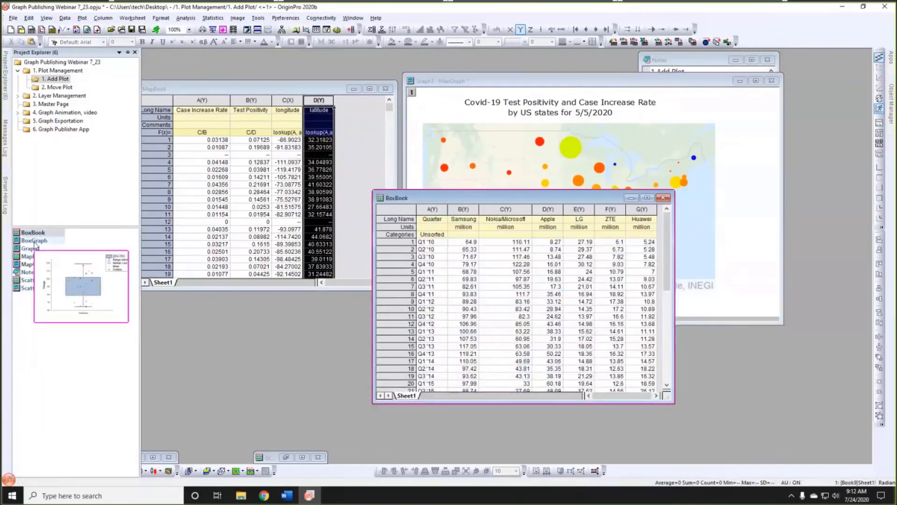
double_click(35, 242)
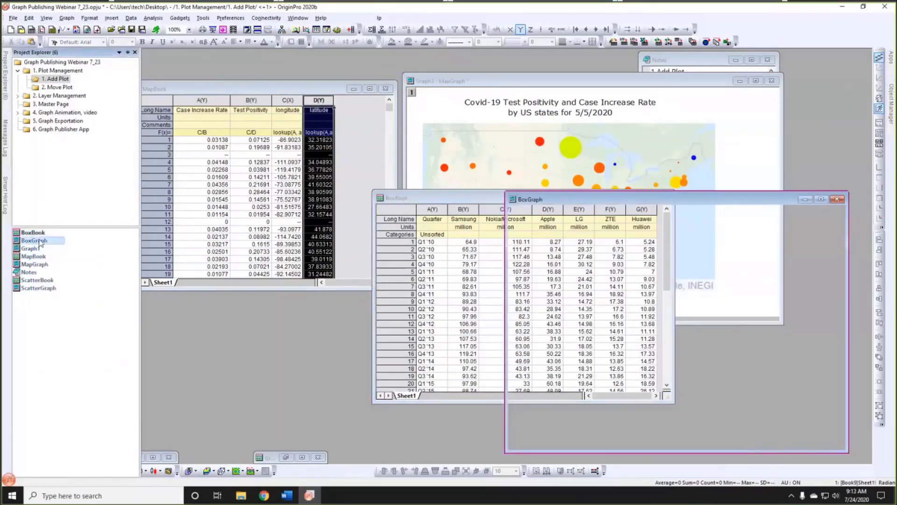
- Place BoxBook and BoxGraph side by side, enlarge the BoxGraph window and select the Samsung box plot
left_click_drag(467, 199, 163, 121)
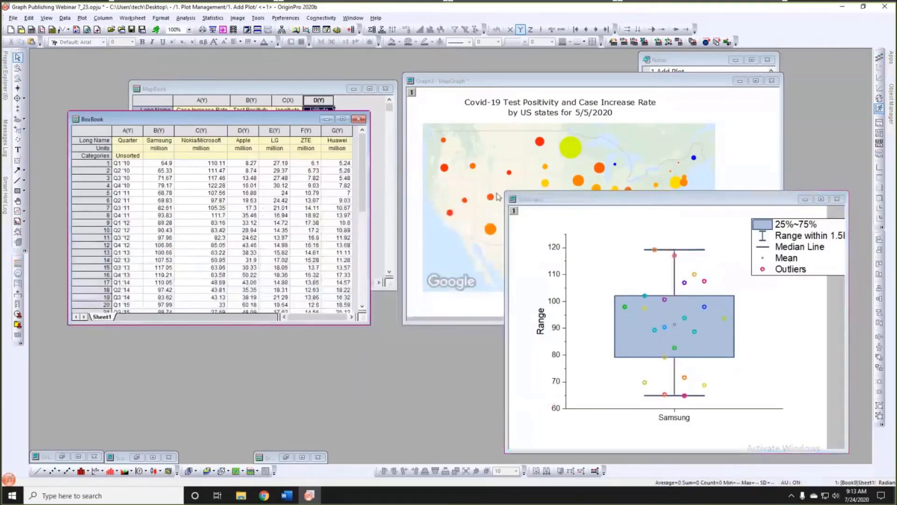
left_click(540, 199)
left_click_drag(540, 199, 414, 91)
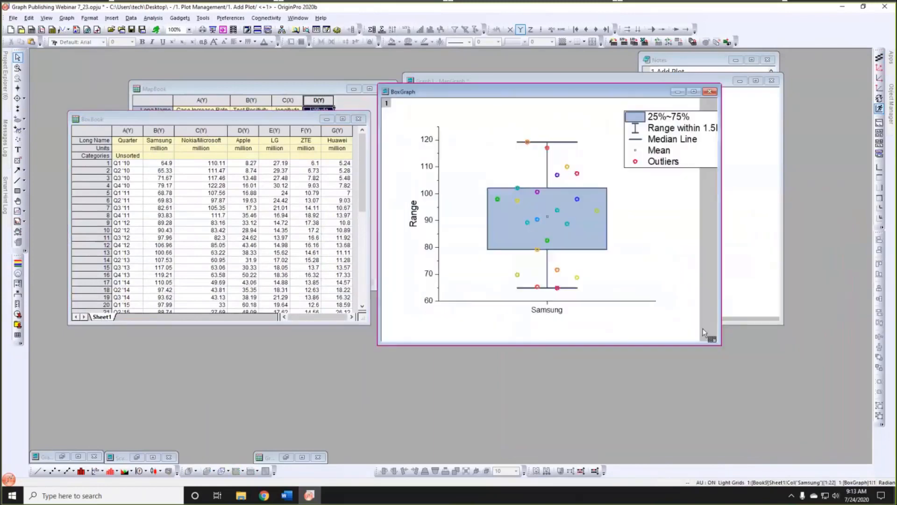
left_click_drag(715, 341, 750, 371)
left_click(590, 234)
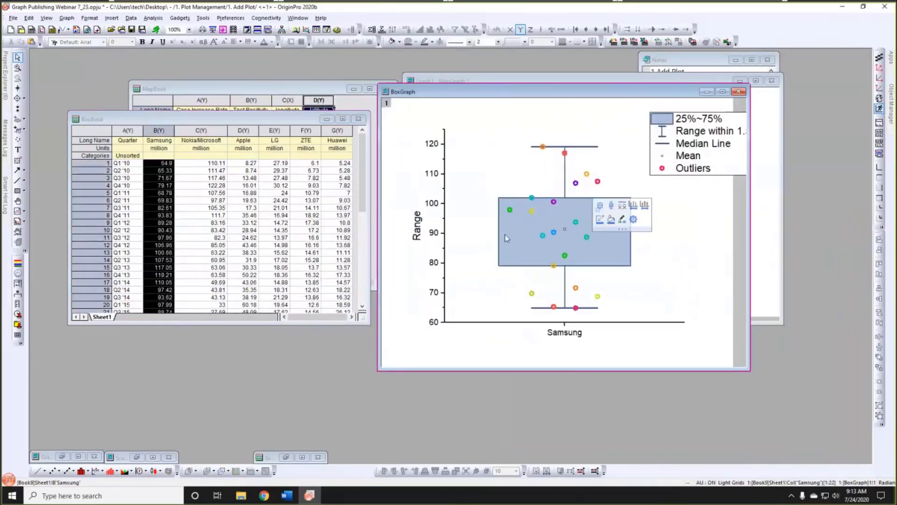
- Move the BoxBook window clear of BoxGraph and enlarge it to show all of its data rows
left_click(257, 119)
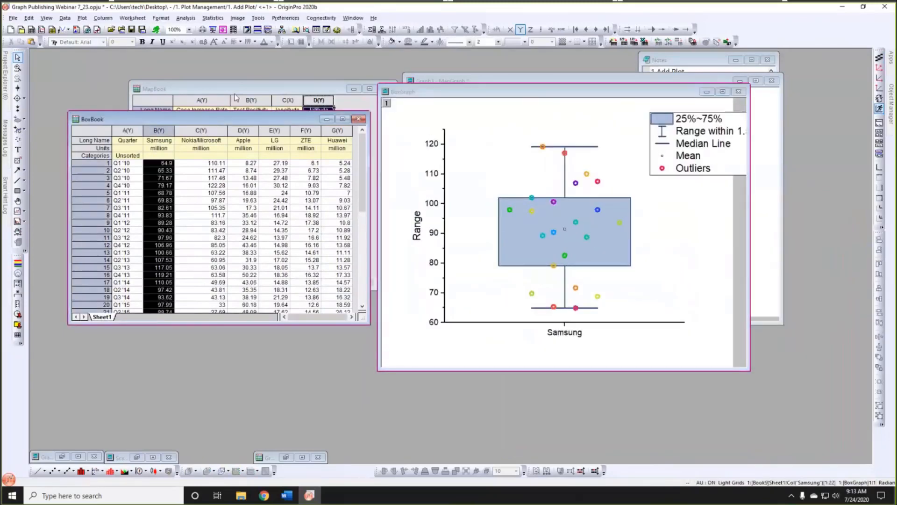
left_click_drag(257, 119, 235, 94)
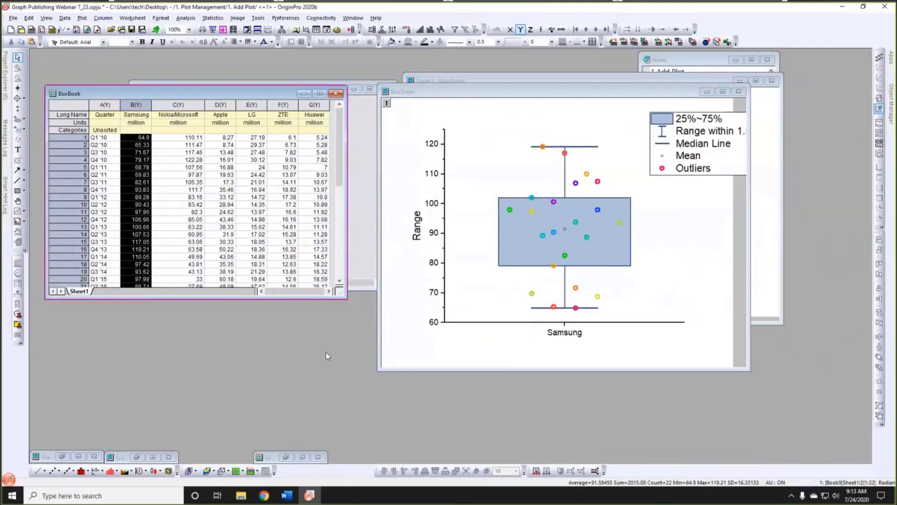
left_click_drag(347, 299, 366, 374)
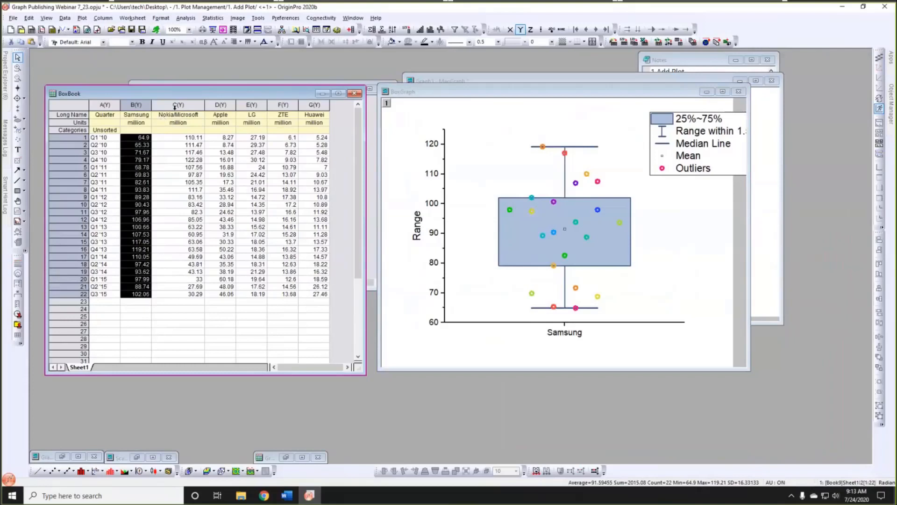
- Add BoxBook's Nokia/Microsoft through Huawei columns to BoxGraph as box plots, rescaling the axes to show all data, and slightly widen the graph window
left_click_drag(175, 105, 354, 114)
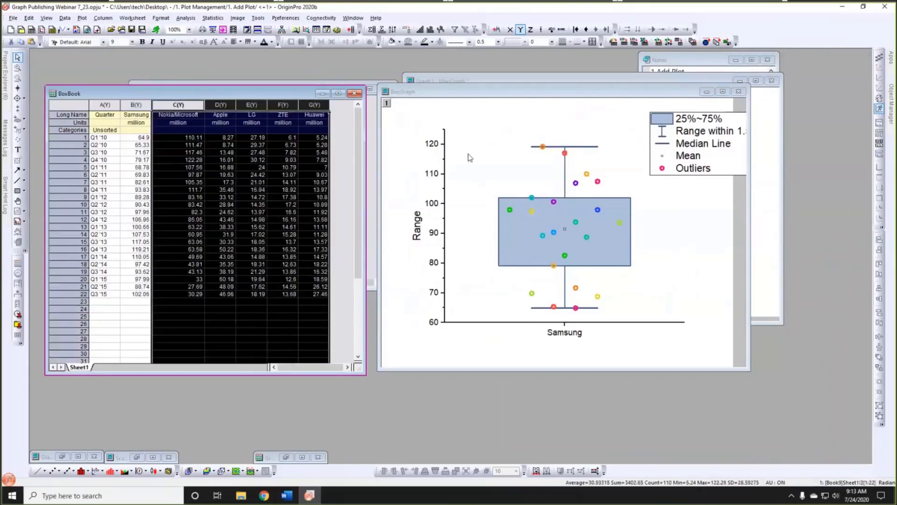
left_click(341, 122)
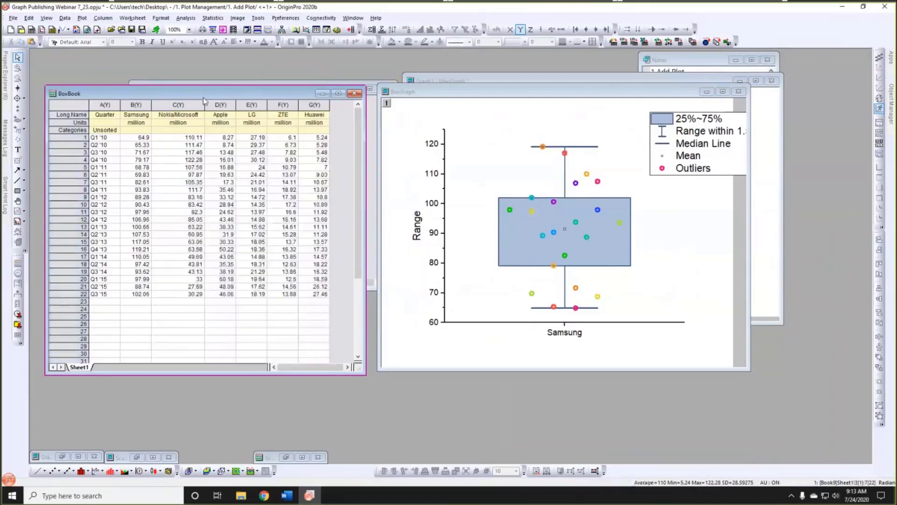
left_click_drag(185, 104, 314, 106)
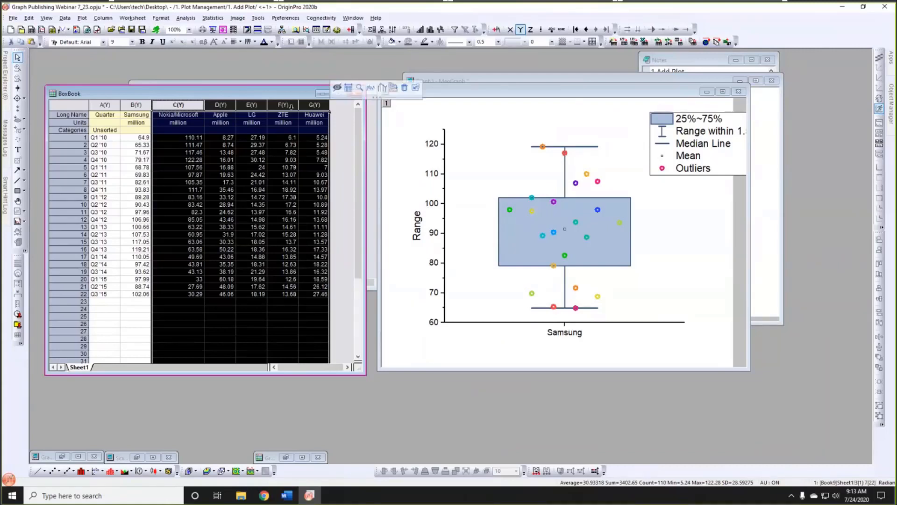
left_click(393, 89)
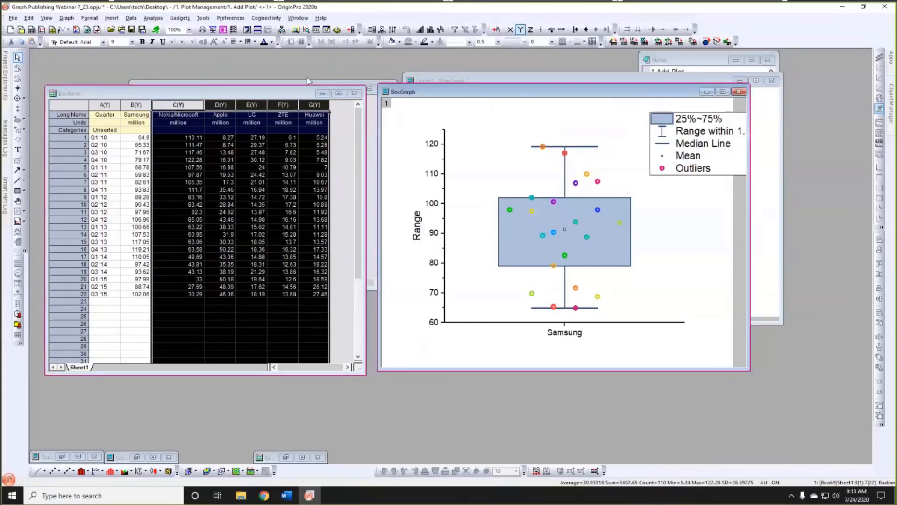
left_click_drag(482, 91, 307, 77)
left_click(497, 191)
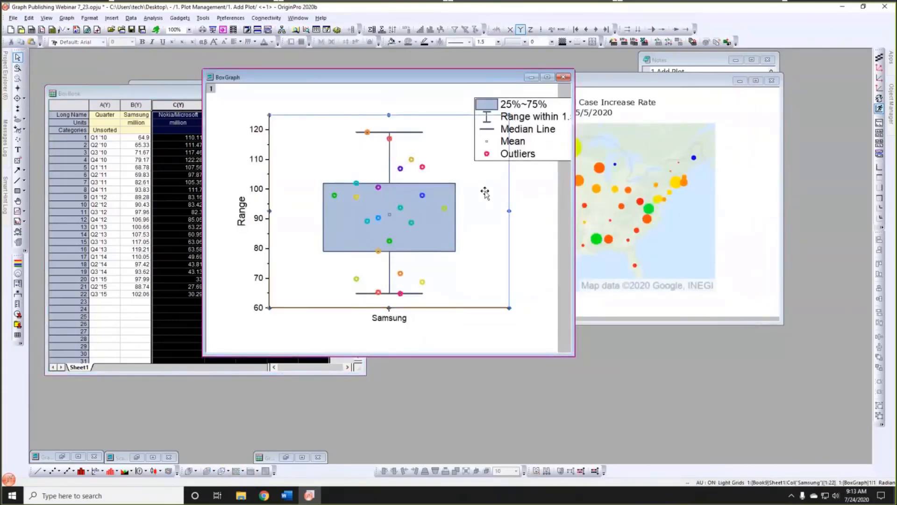
key("ctrl+v")
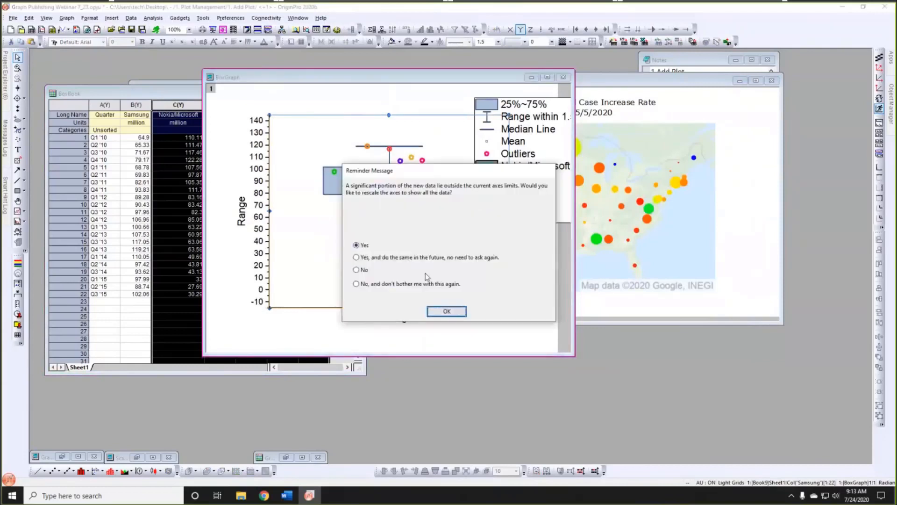
left_click(447, 312)
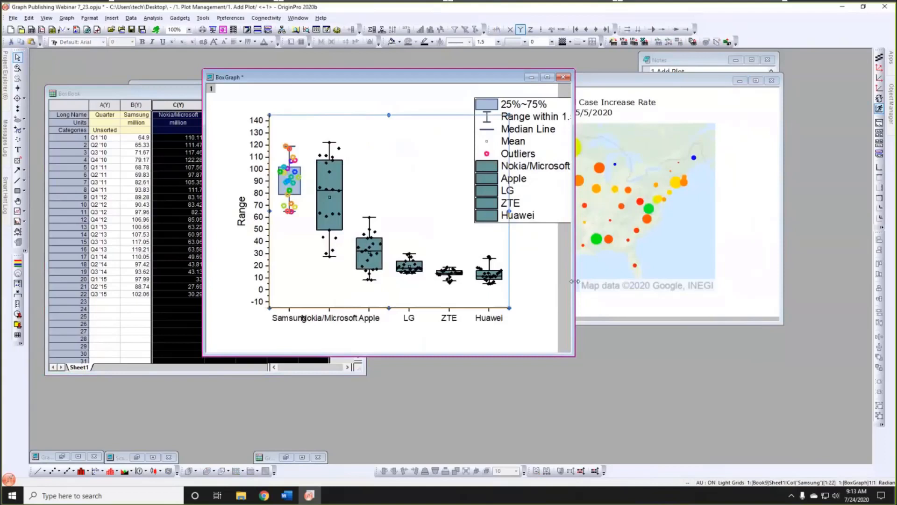
left_click_drag(574, 282, 578, 281)
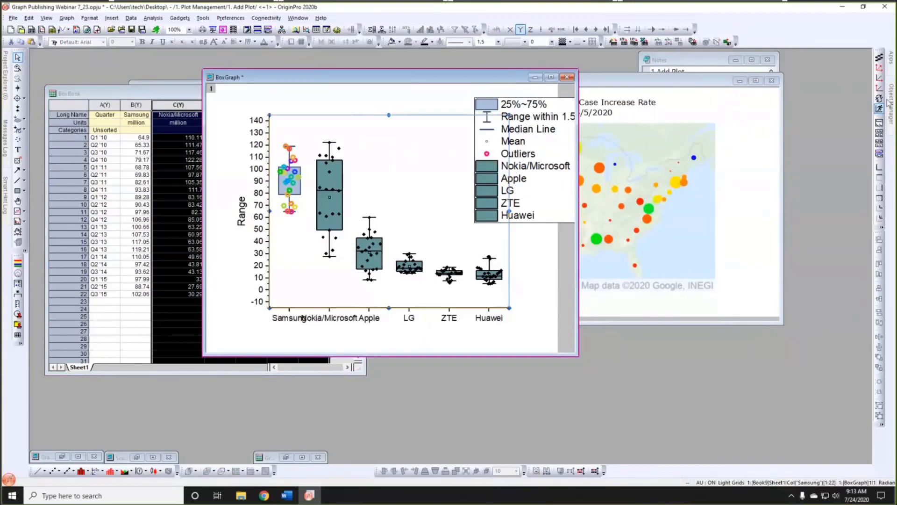
- Ungroup the g1 plot group holding the newly added box plots in BoxGraph
mouse_move(893, 103)
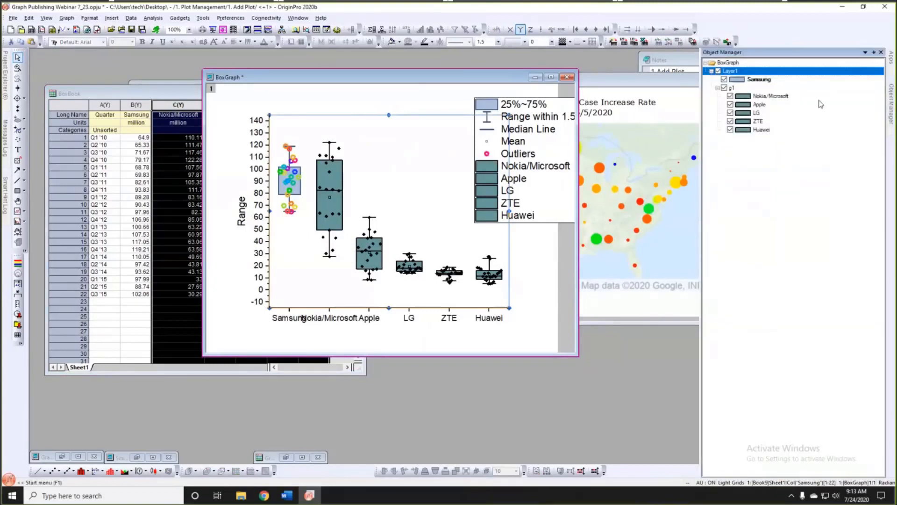
left_click(732, 89)
right_click(733, 90)
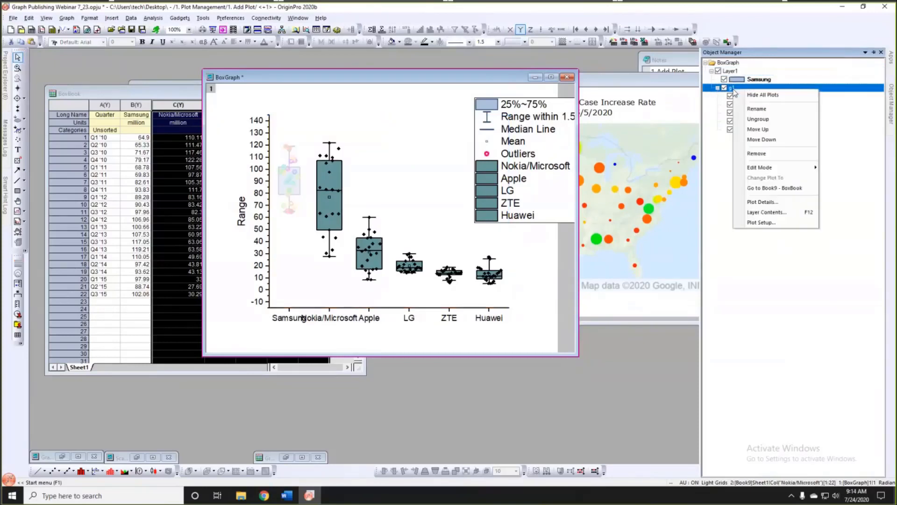
left_click(757, 119)
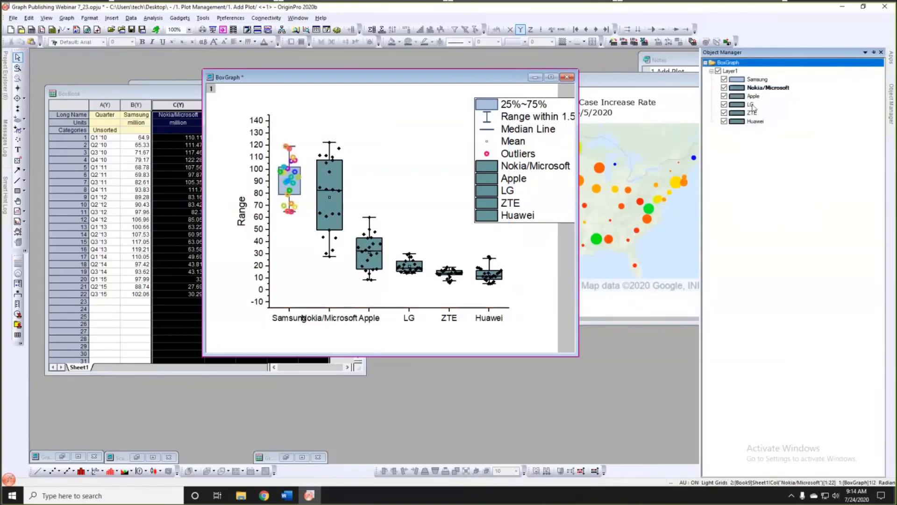
- Set the Samsung plot as the group begin so all box plots share its style, and enlarge the BoxGraph window
left_click(754, 82)
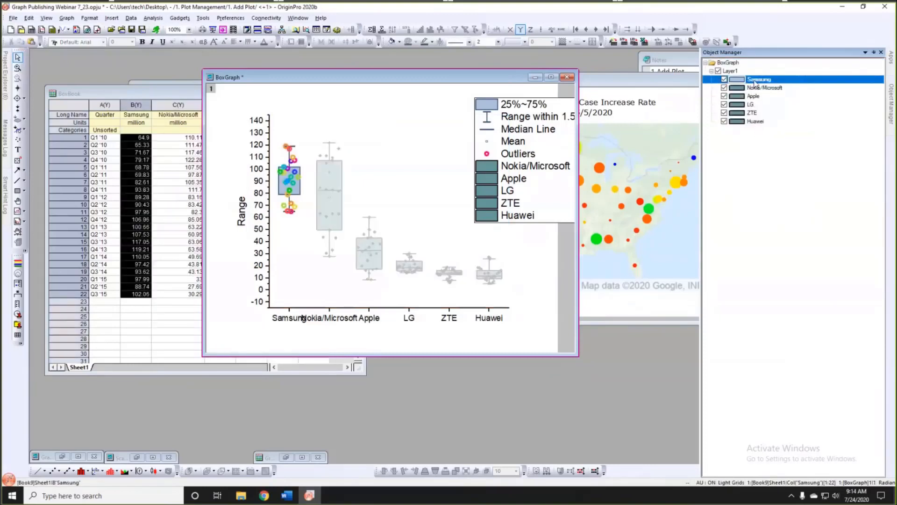
right_click(755, 83)
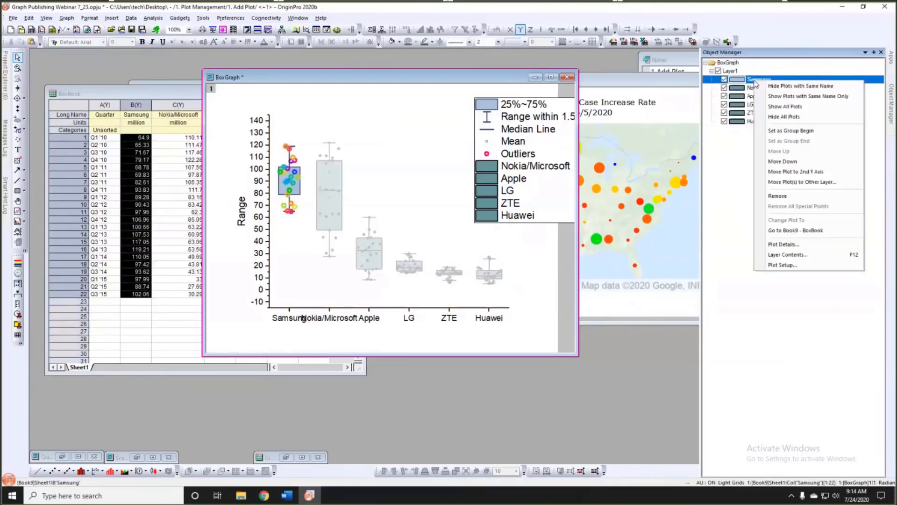
left_click(781, 133)
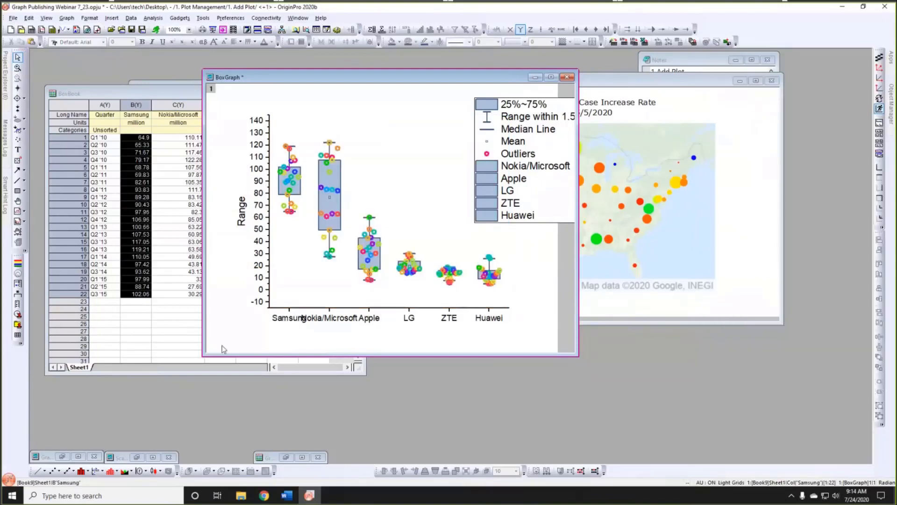
left_click_drag(202, 356, 176, 374)
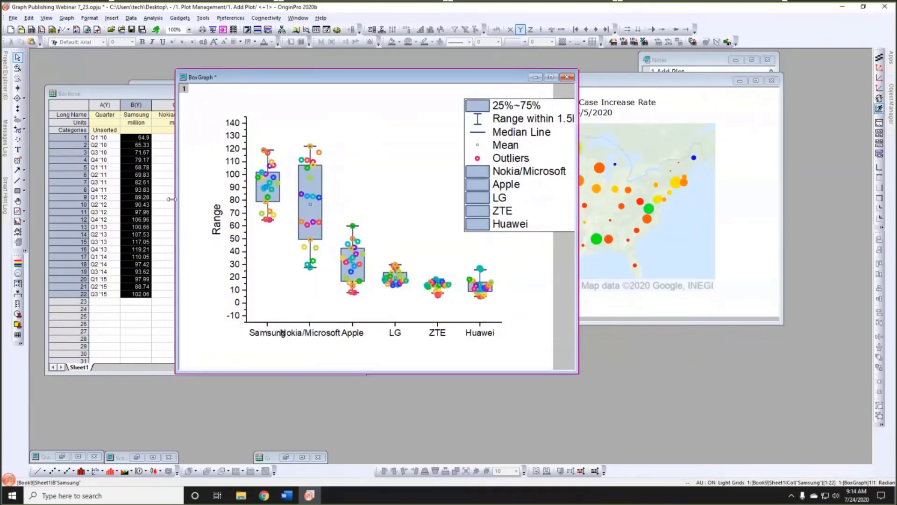
- Open ScatterBook and ScatterGraph from the 1. Add Plot folder, enlarge ScatterBook and place the two windows side by side
mouse_move(7, 93)
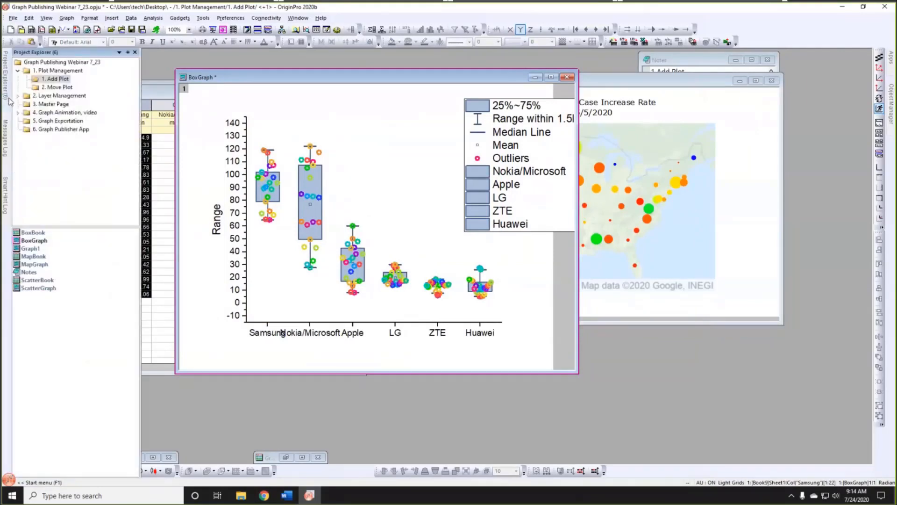
double_click(37, 280)
double_click(40, 289)
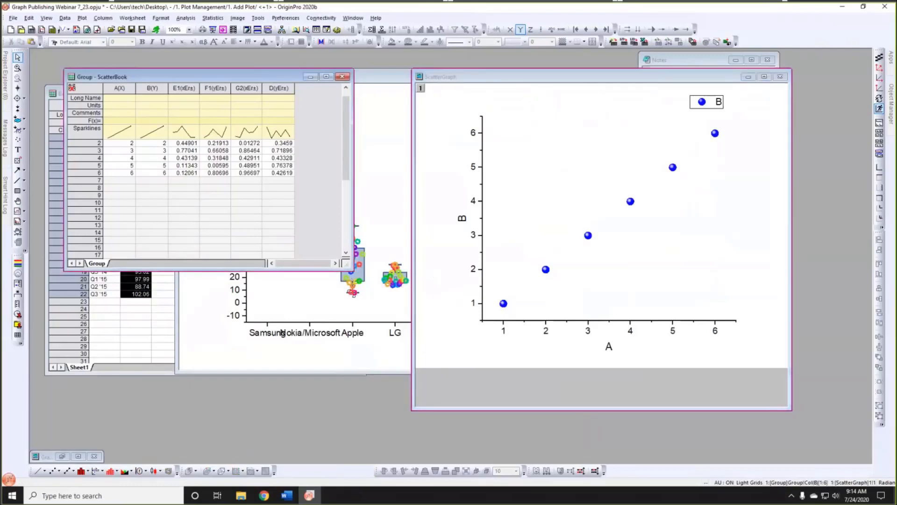
left_click_drag(379, 413, 382, 413)
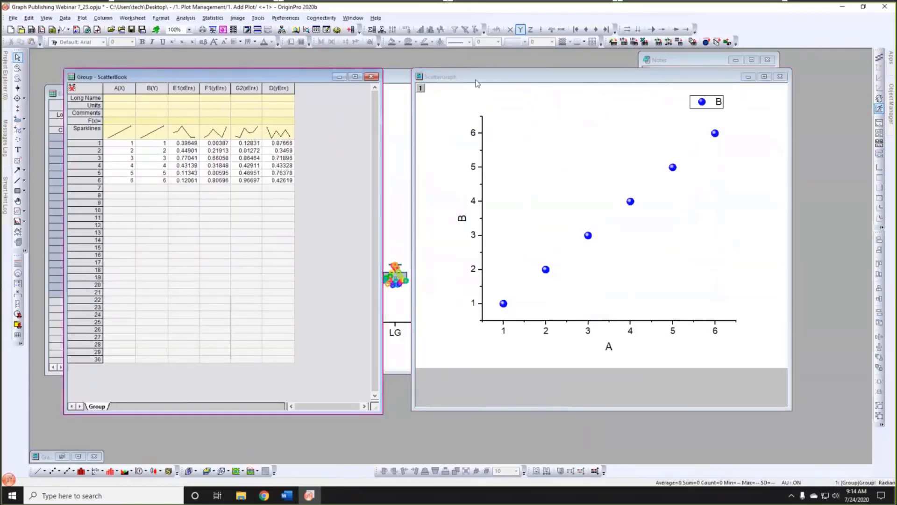
left_click_drag(478, 76, 470, 76)
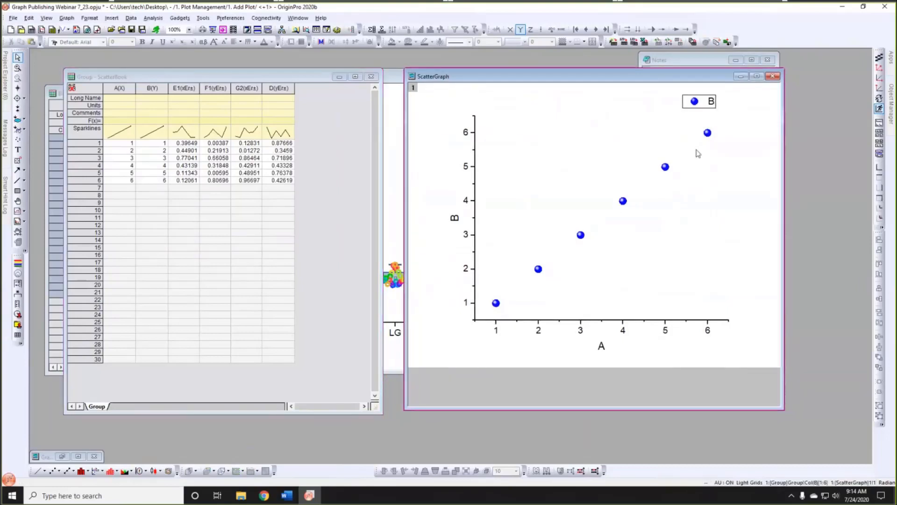
- Examine which ScatterBook column the scatter plot uses and which columns hold X and Y errors
left_click(623, 201)
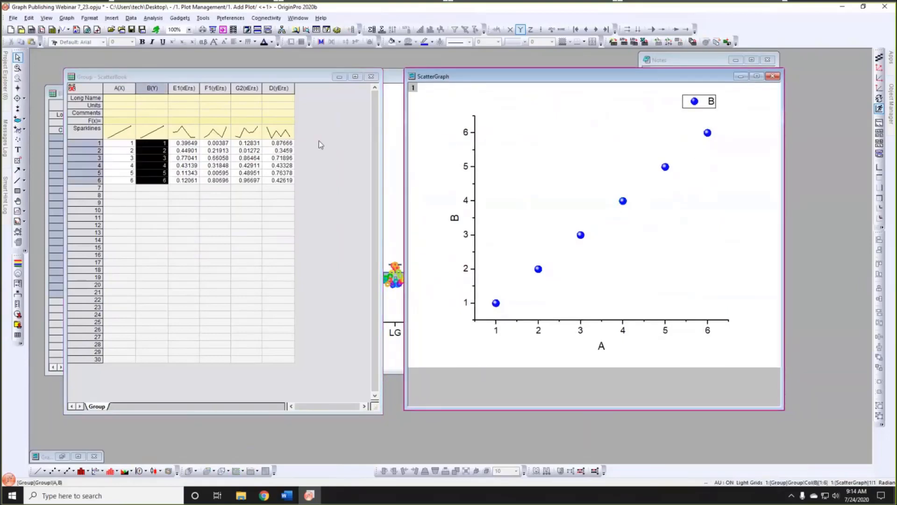
left_click(322, 144)
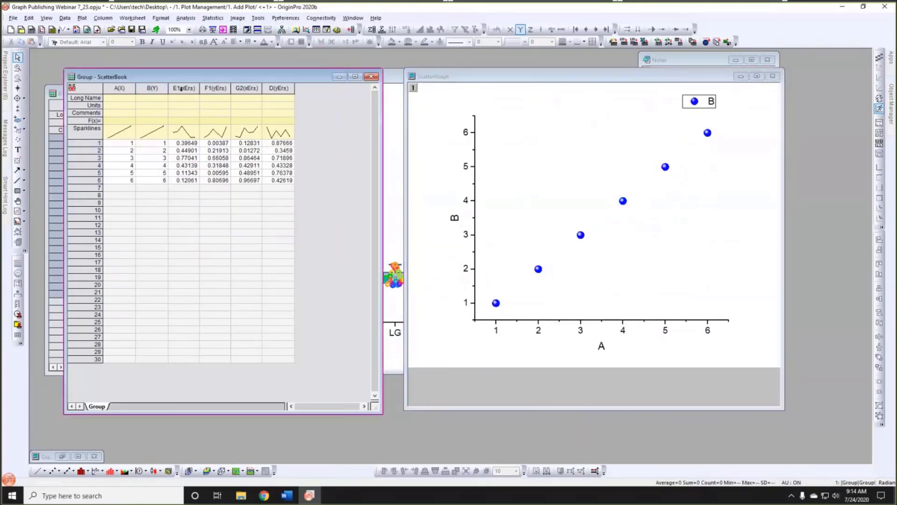
left_click(182, 89)
left_click(244, 89)
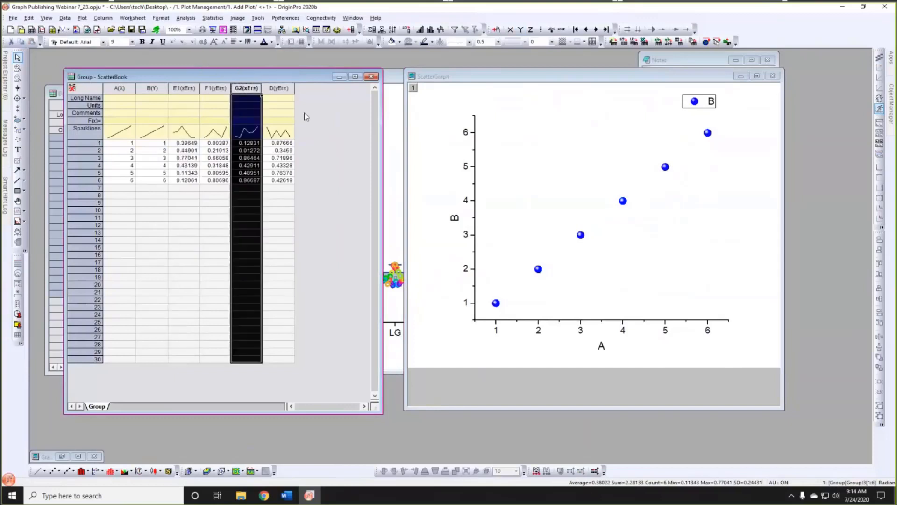
left_click(243, 103)
left_click(215, 88)
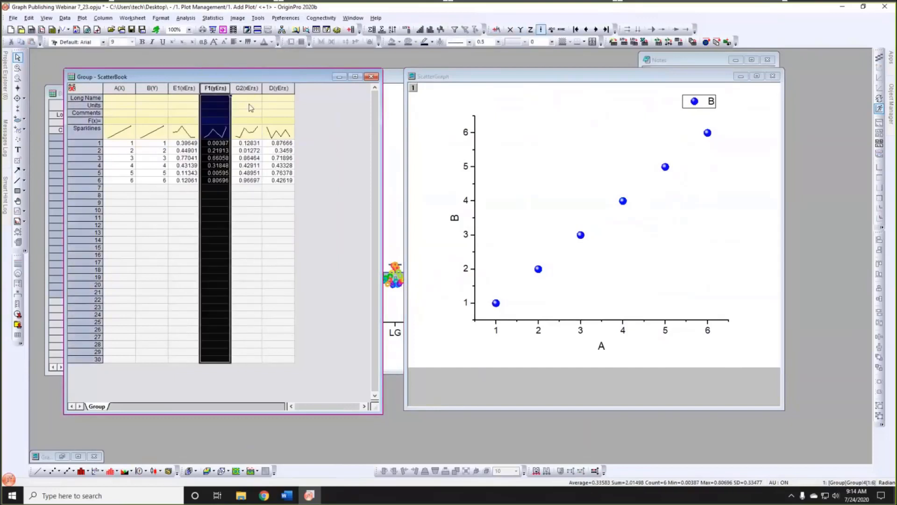
left_click(279, 88)
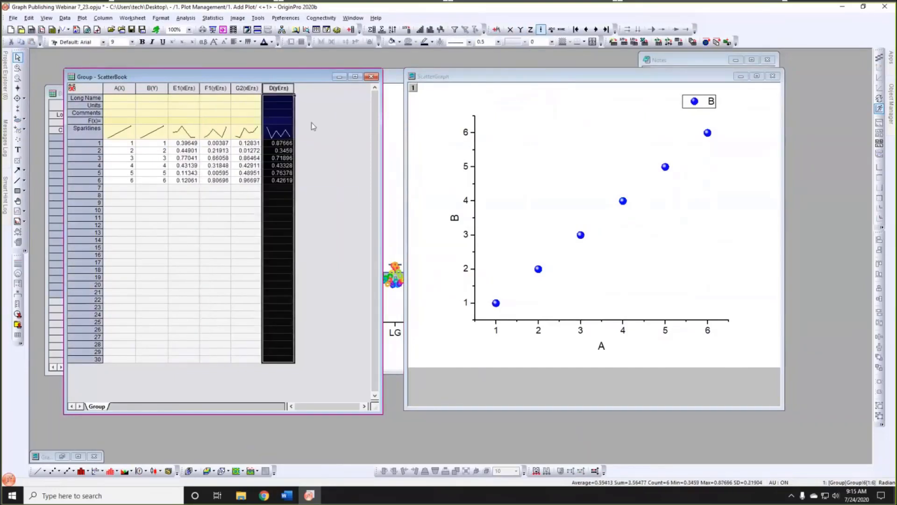
left_click(310, 124)
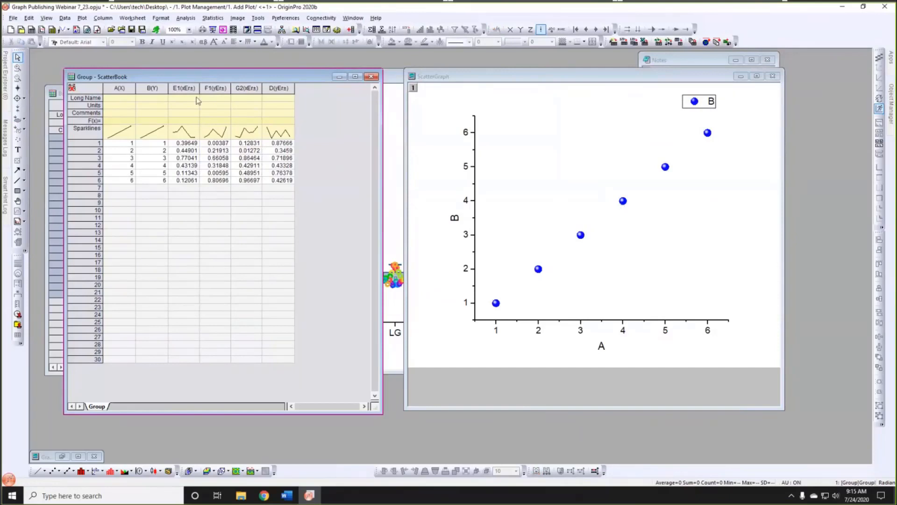
- Add ScatterBook's error columns E1, F1, G2 and D to ScatterGraph as X and Y error bars, and enlarge the graph window
left_click_drag(188, 88, 271, 90)
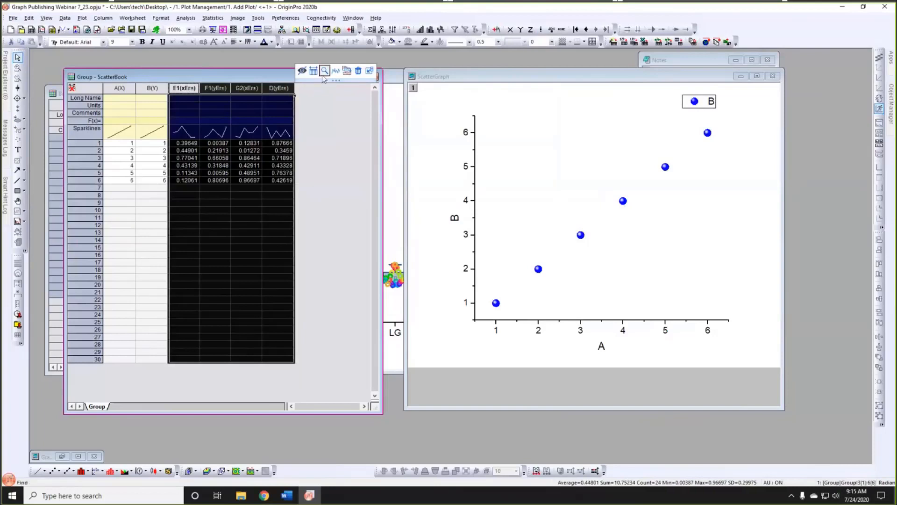
left_click(369, 70)
left_click(532, 160)
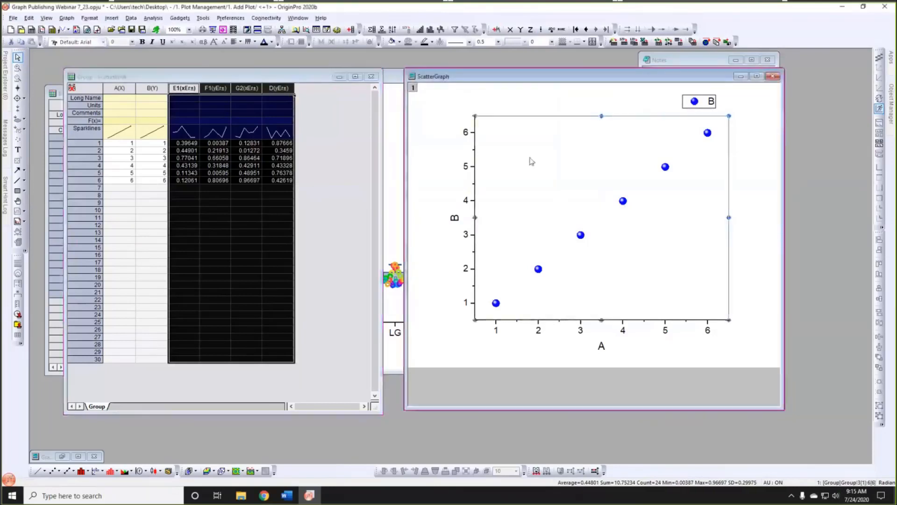
key("ctrl+v")
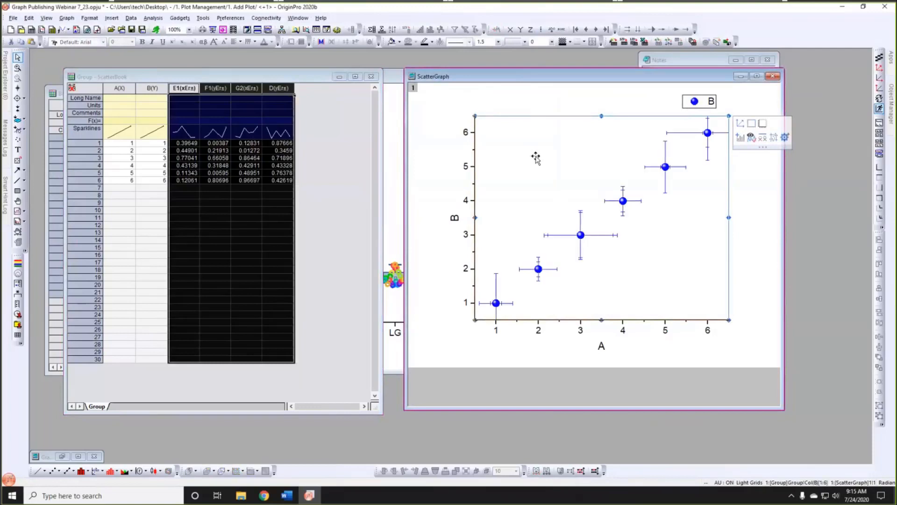
key("ctrl+z")
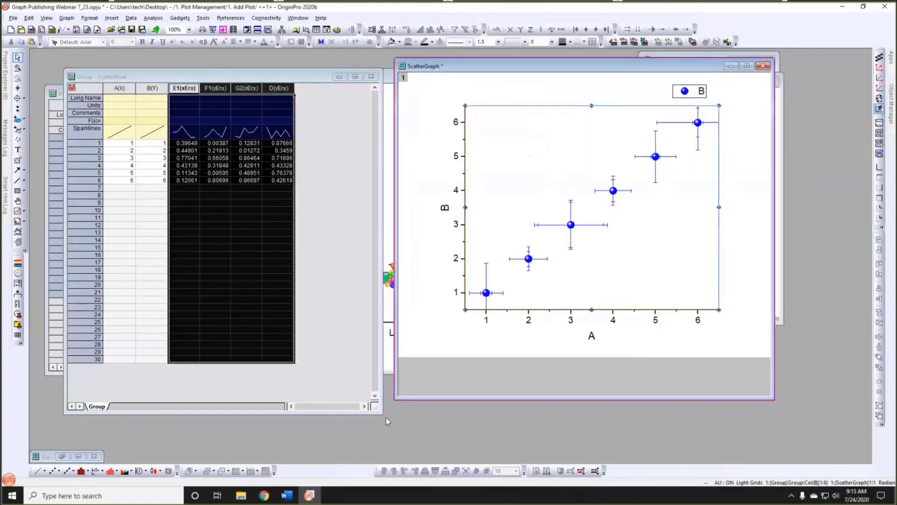
left_click_drag(395, 400, 316, 419)
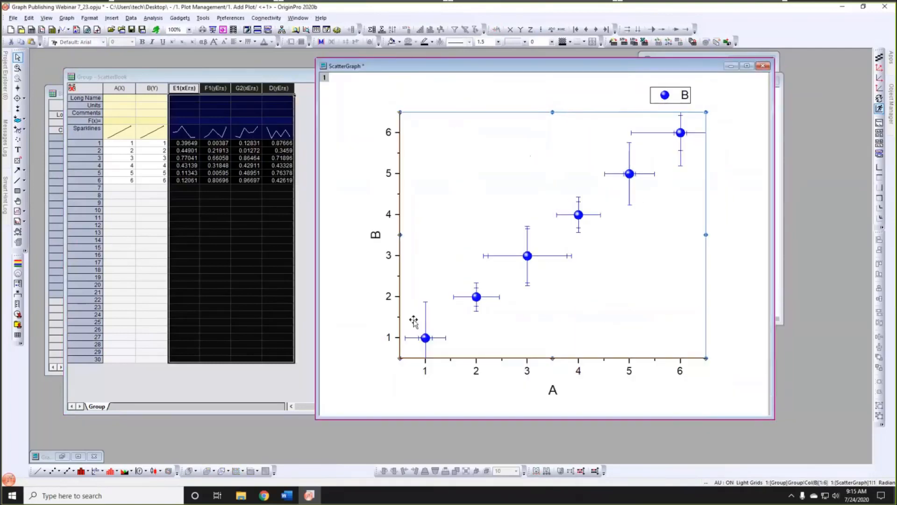
- Set the column D Y error bars in ScatterGraph to show only the Plus Y Error direction
left_click(426, 314)
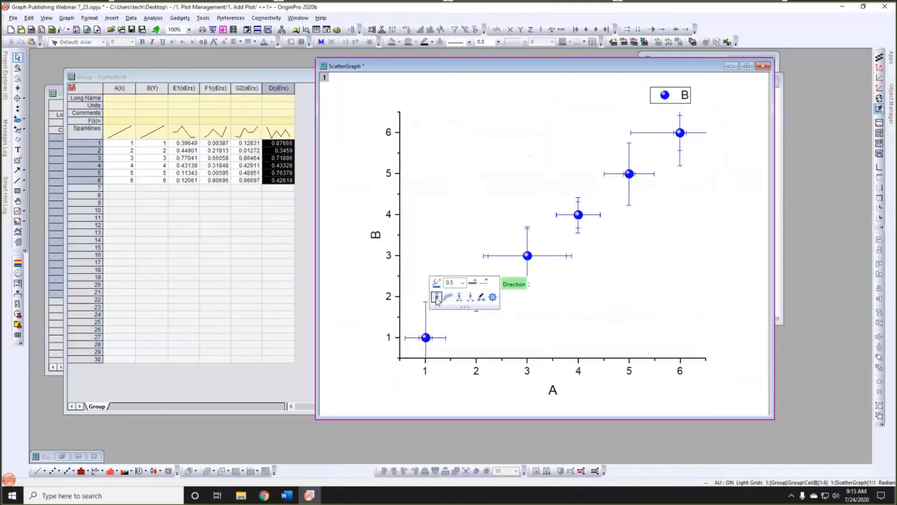
left_click(437, 298)
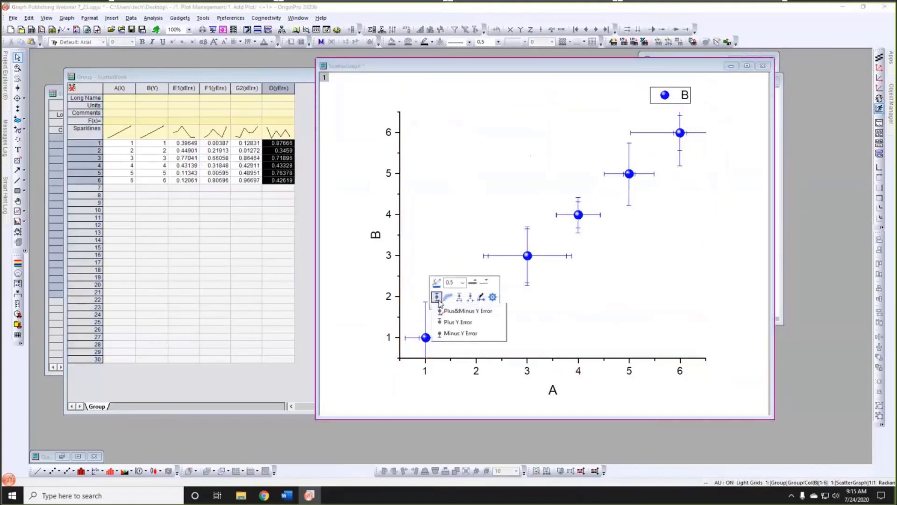
left_click(455, 322)
- Set the X error bars from column E1 to Minus X Error and those from column G2 to Plus X Error
left_click(413, 339)
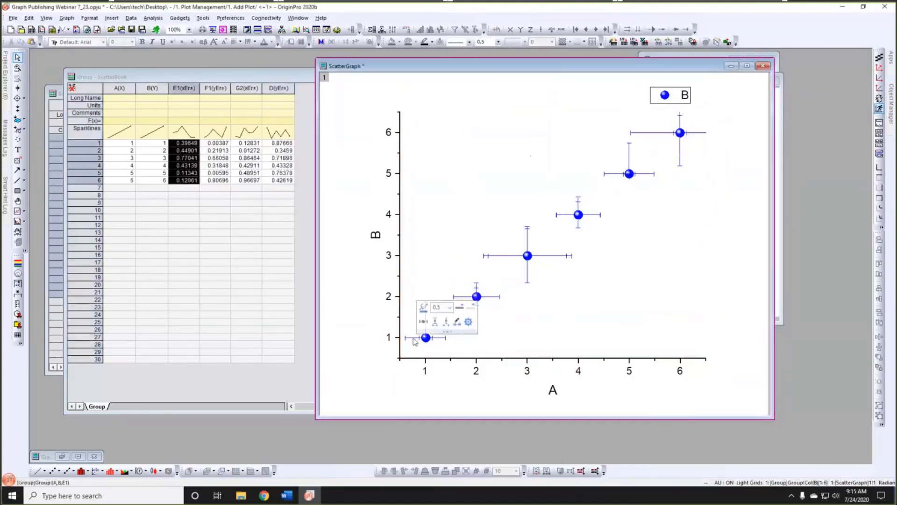
left_click(423, 321)
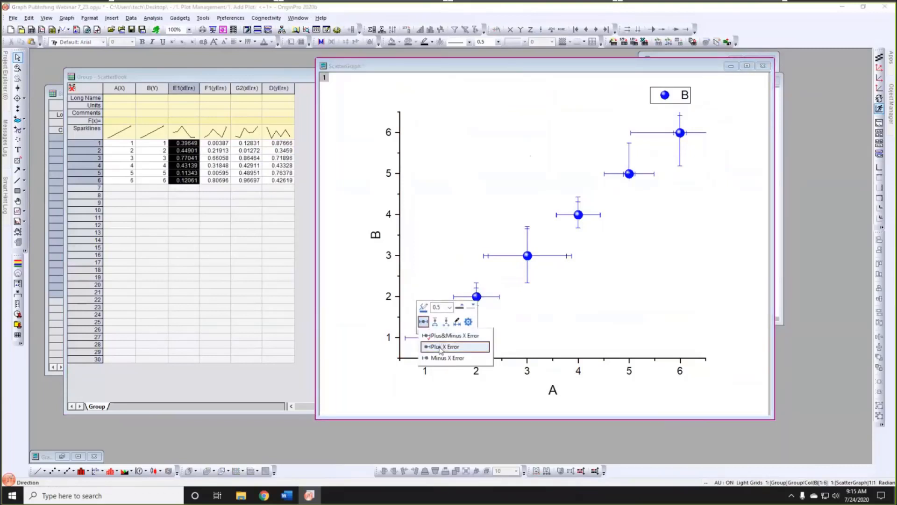
left_click(439, 358)
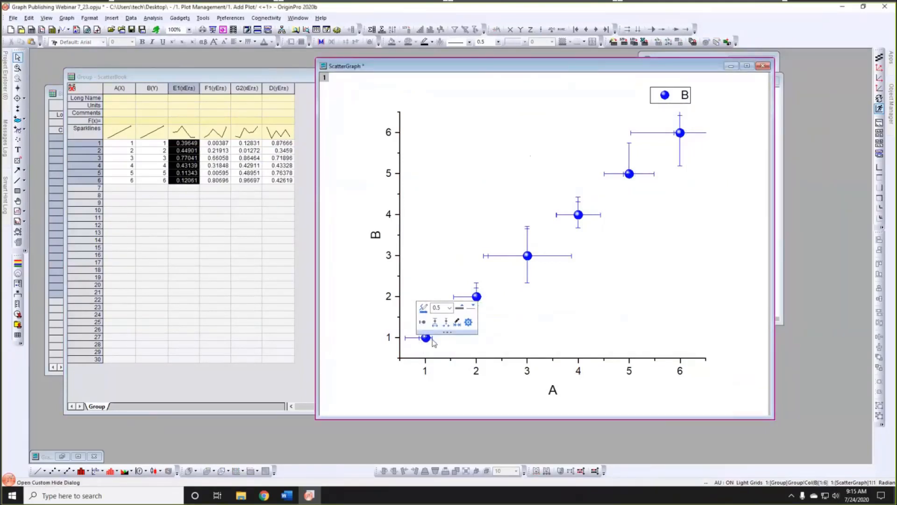
left_click(432, 338)
left_click(442, 324)
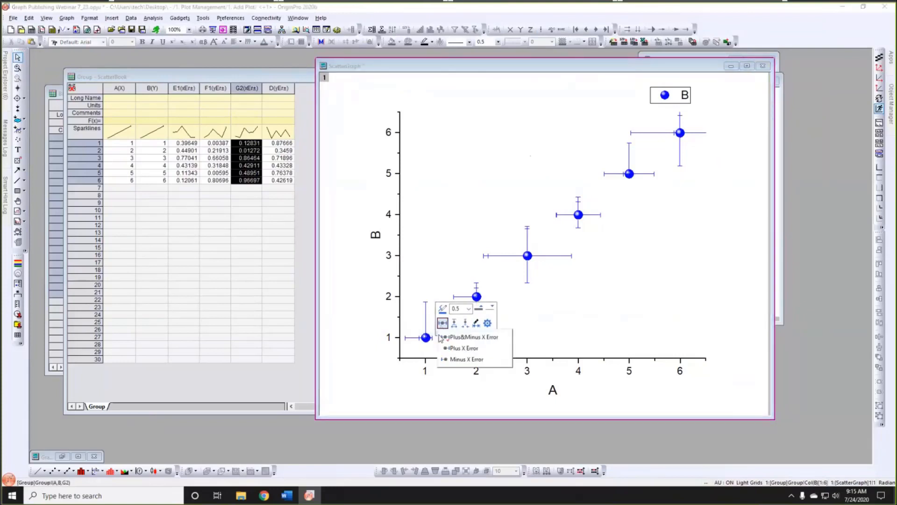
left_click(462, 348)
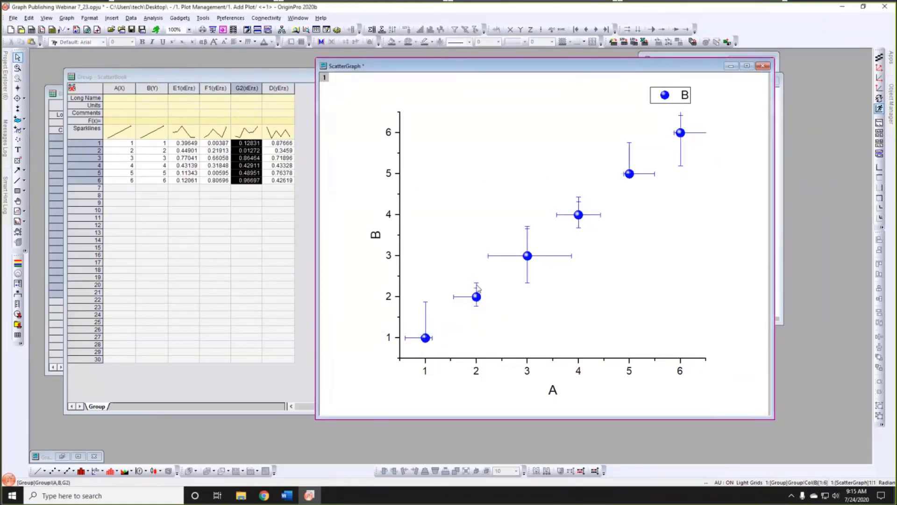
- Set the column F1 Y error bars to show only the Minus Y Error direction
mouse_move(483, 289)
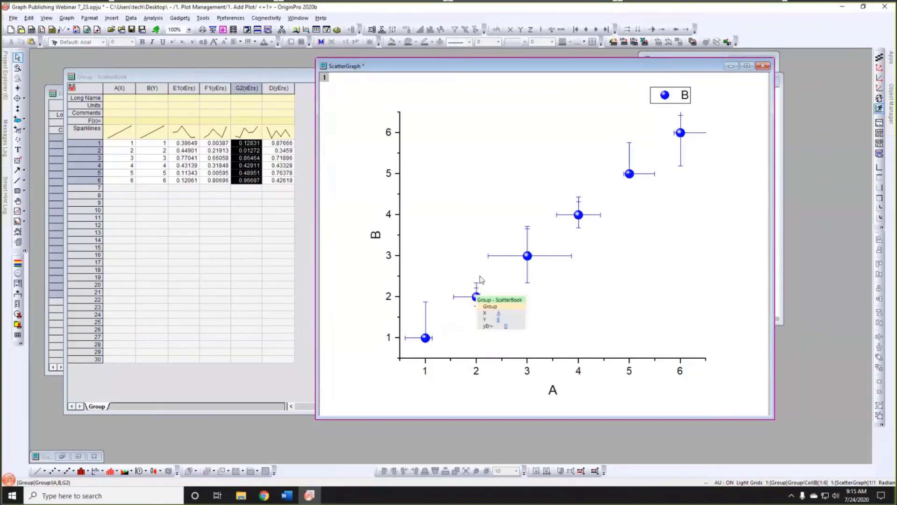
left_click(477, 286)
left_click(477, 289)
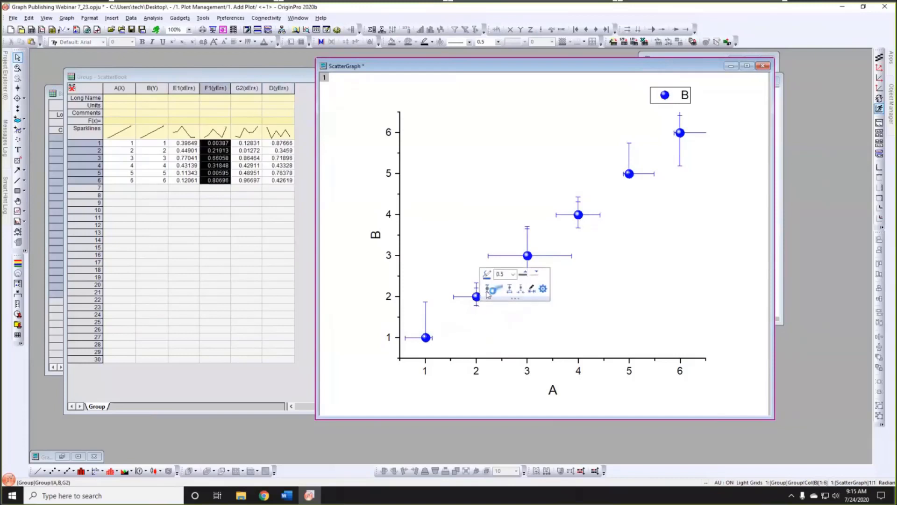
left_click(487, 288)
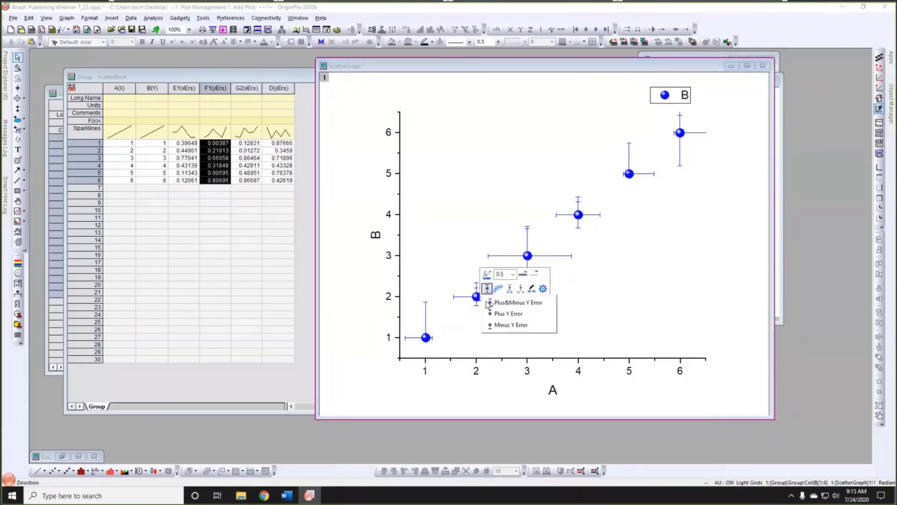
left_click(507, 325)
left_click(446, 315)
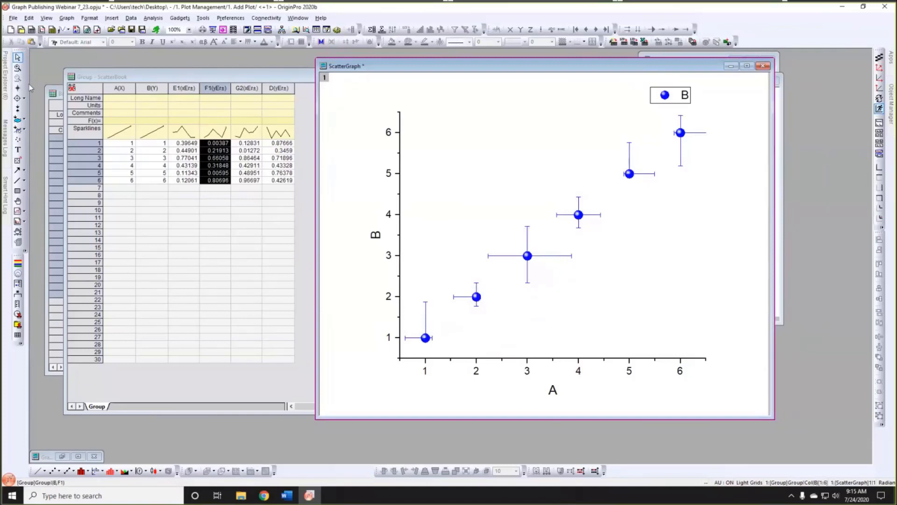
- Open the 2. Move Plot folder and activate Graph5 beside the US Average Sea Level workbook
mouse_move(6, 89)
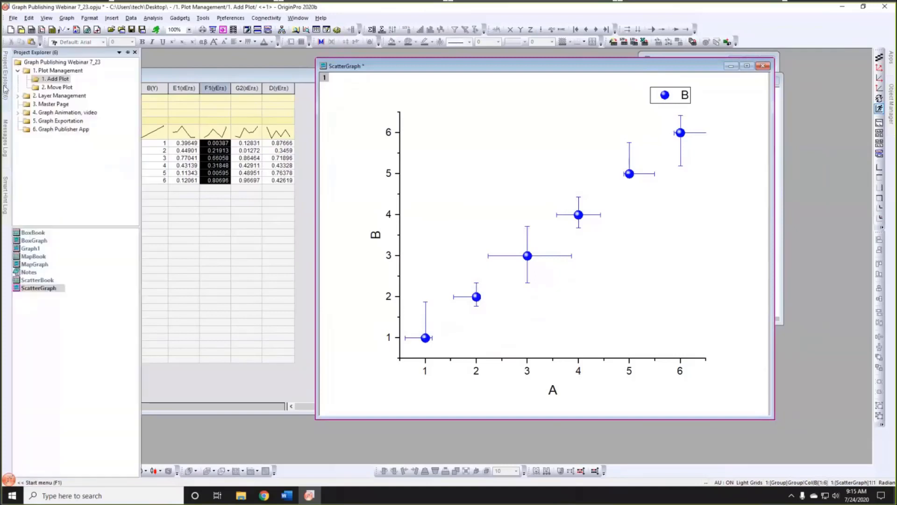
left_click(44, 89)
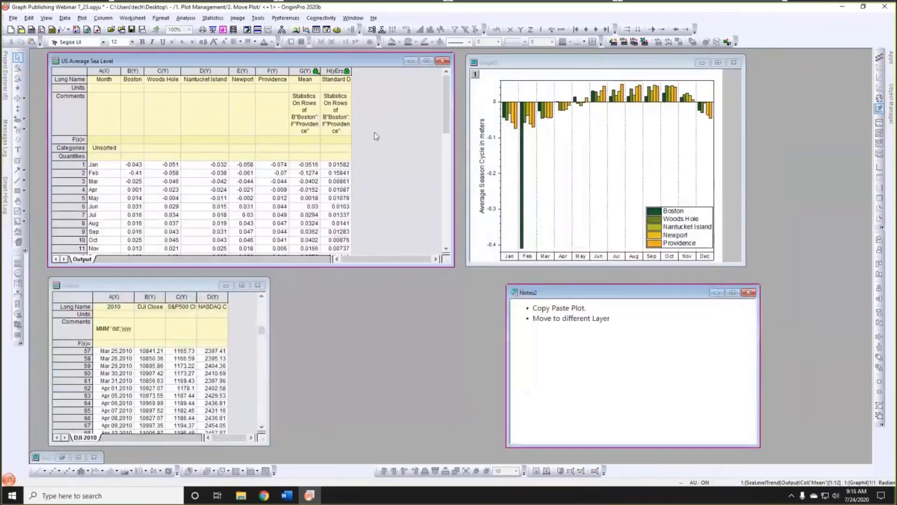
left_click(374, 133)
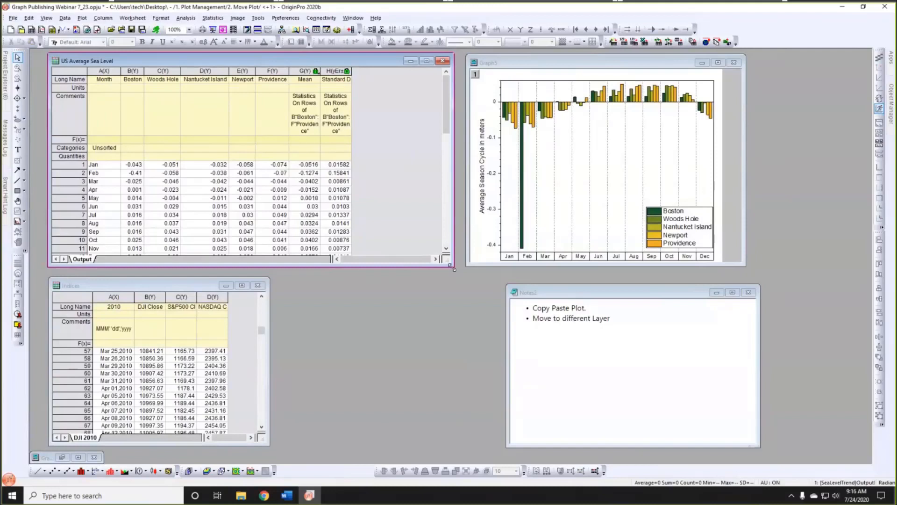
left_click(522, 67)
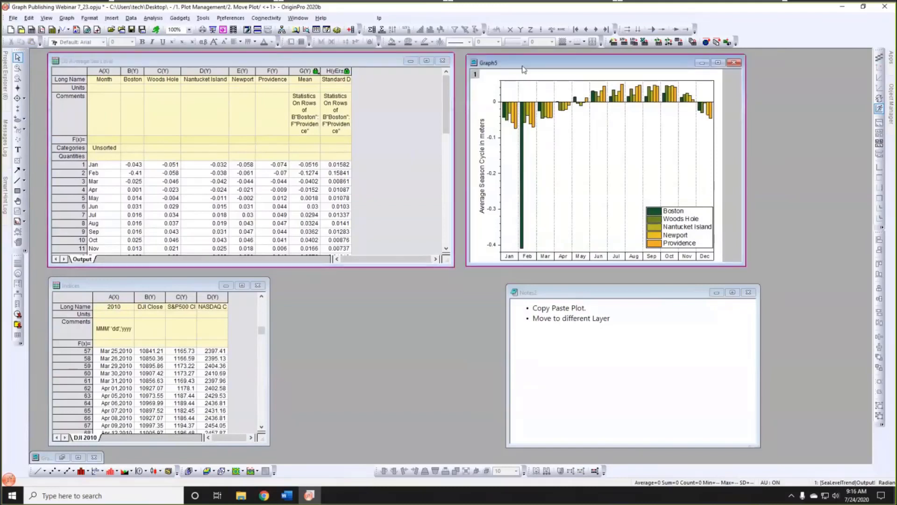
- Examine which US Average Sea Level columns the individual city column plots in Graph5 use, from Boston through Providence
left_click(505, 114)
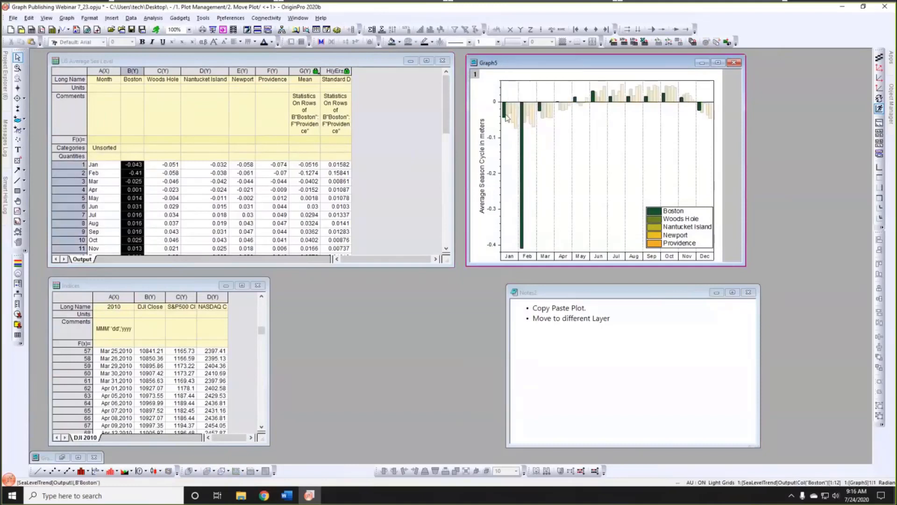
mouse_move(508, 116)
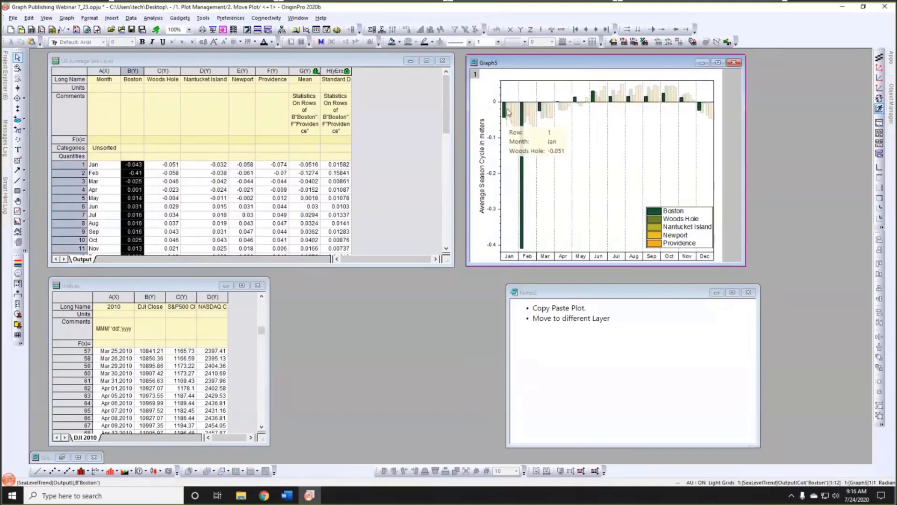
left_click(508, 112)
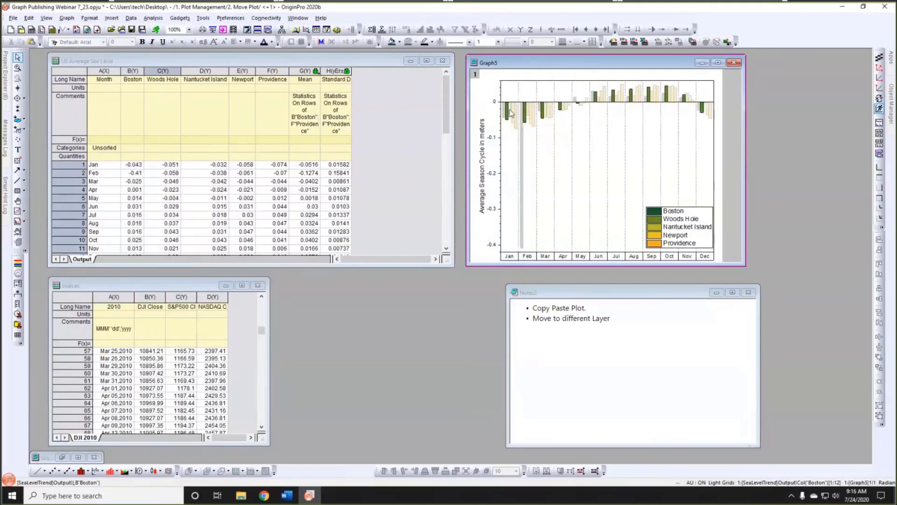
left_click(512, 117)
left_click(515, 123)
left_click(518, 119)
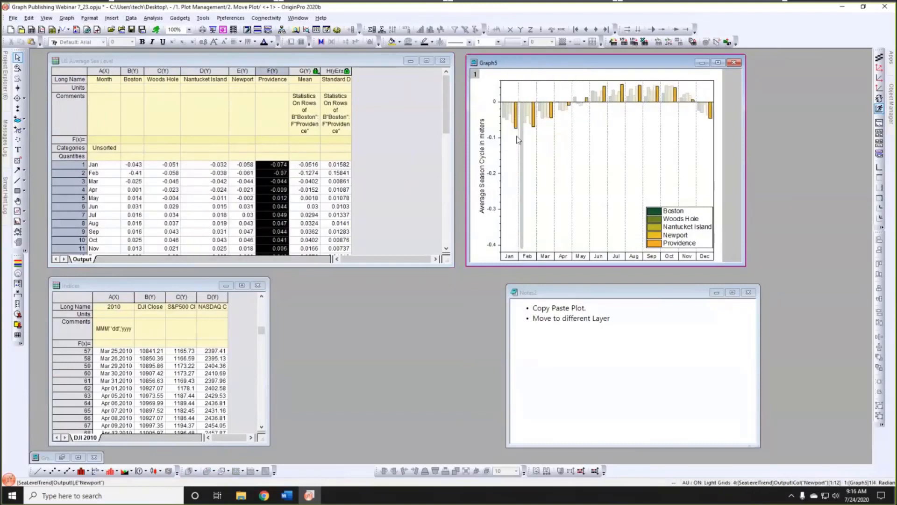
left_click(513, 142)
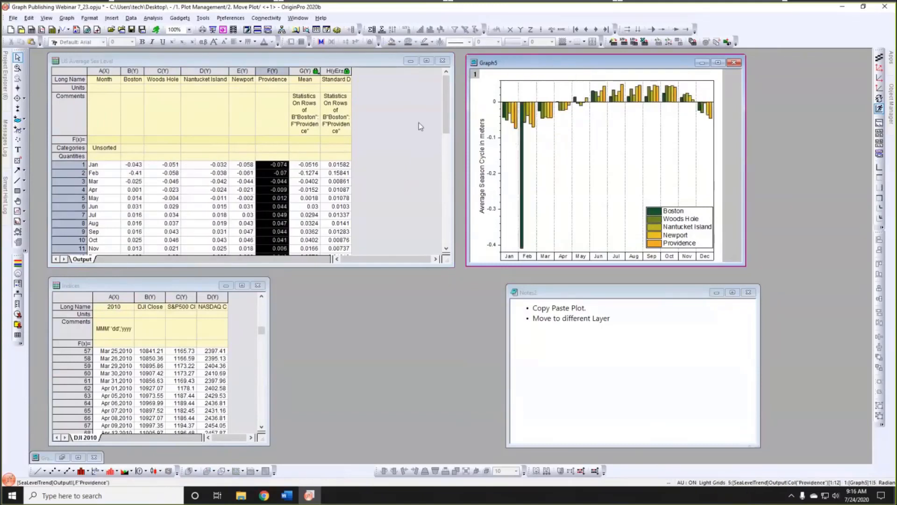
- Inspect the Mean and Standard Deviation columns in the US Average Sea Level worksheet
left_click(385, 135)
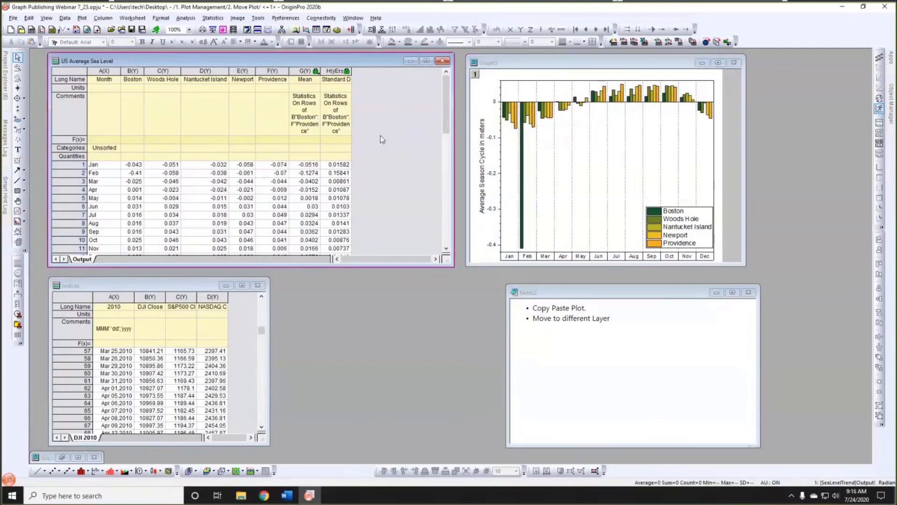
left_click(305, 70)
left_click_drag(319, 72, 335, 71)
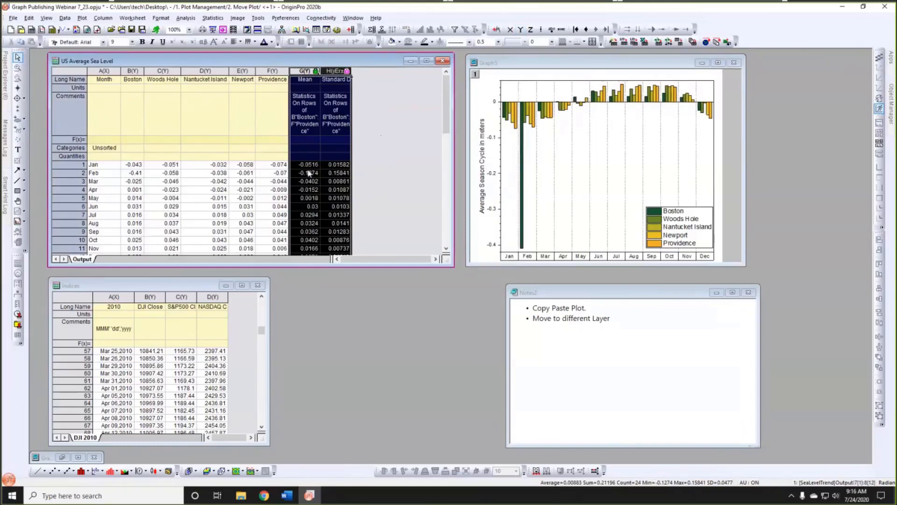
left_click(379, 170)
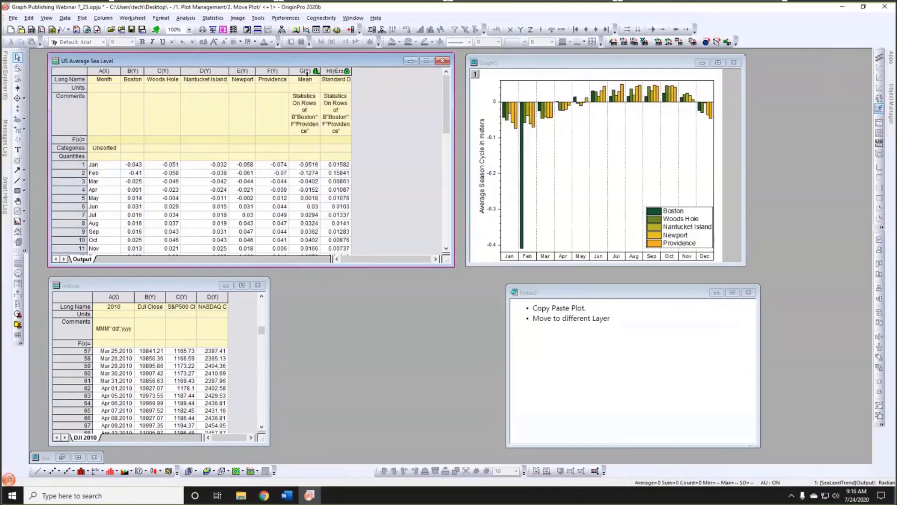
left_click_drag(306, 72, 335, 72)
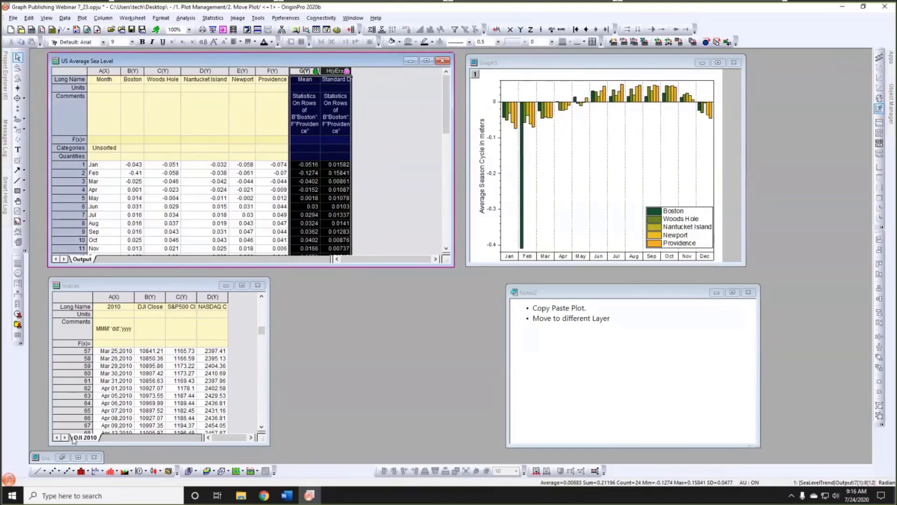
- Restore and enlarge the minimized Graph2, and open the plot properties of its Standard Deviation error bars
left_click(54, 459)
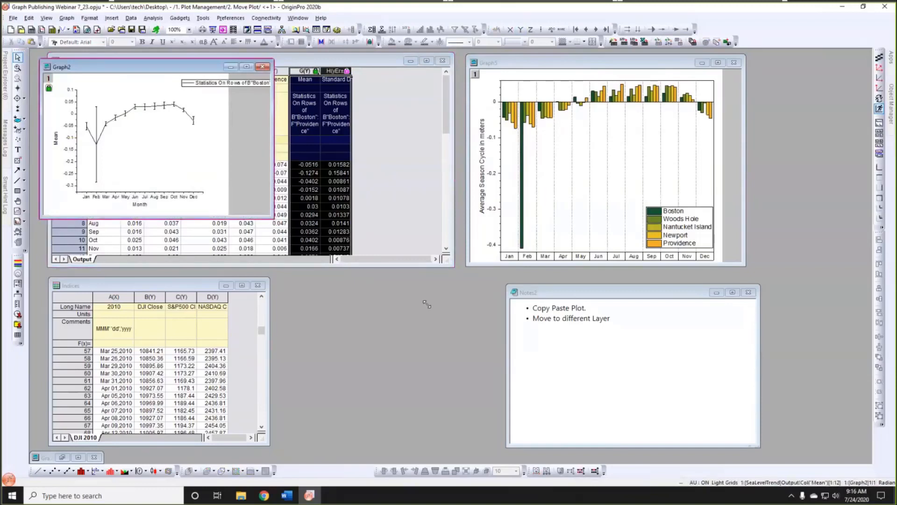
left_click_drag(426, 304, 437, 310)
double_click(185, 136)
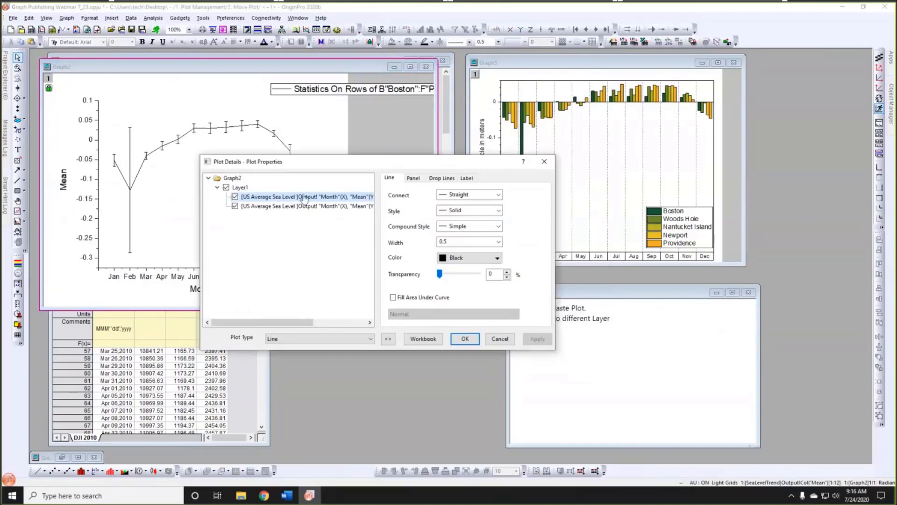
left_click(303, 206)
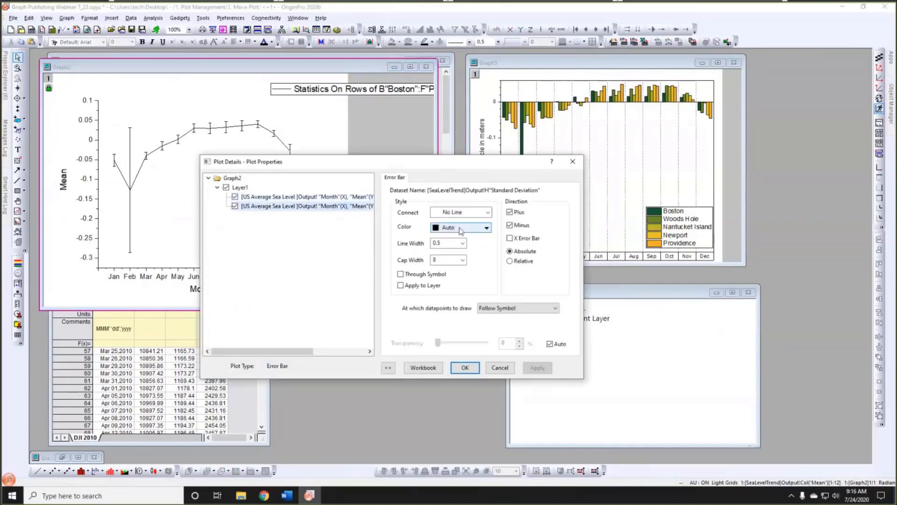
- Pick LT Magenta for the Standard Deviation error bars and set their connection style to Spline
left_click(461, 229)
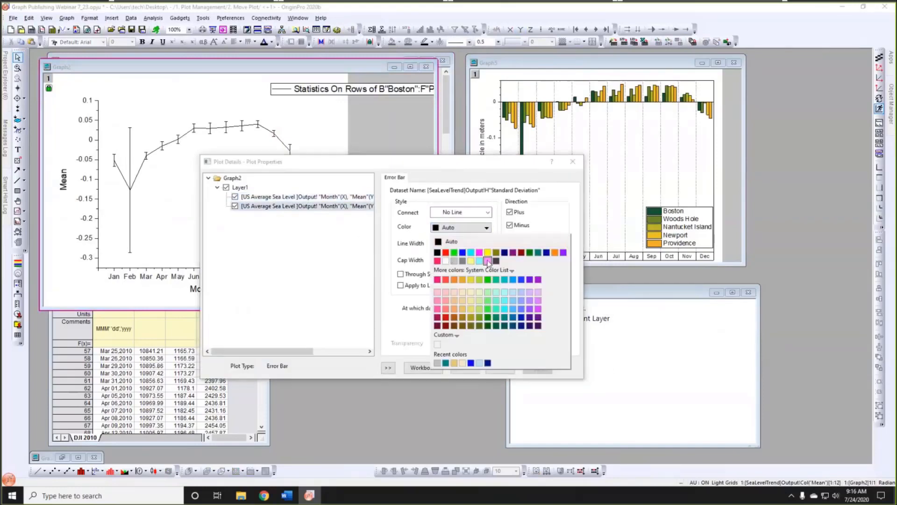
left_click(487, 261)
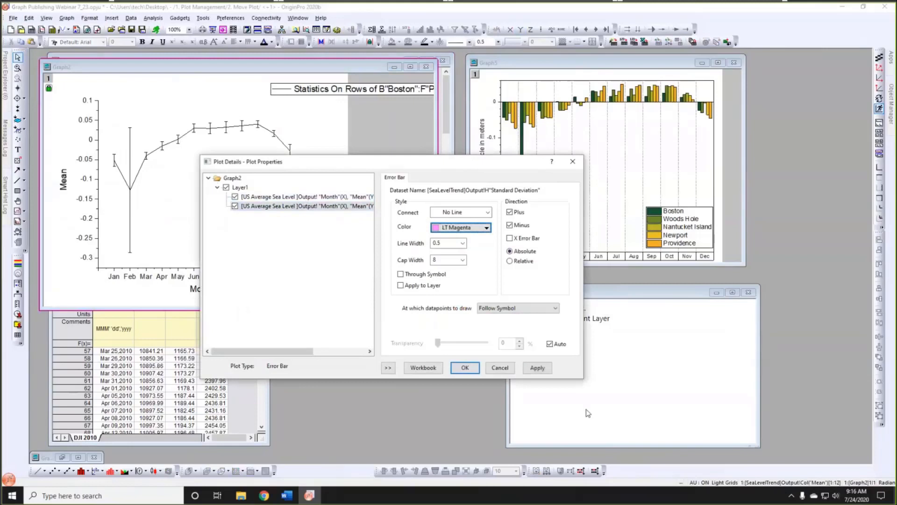
left_click(468, 215)
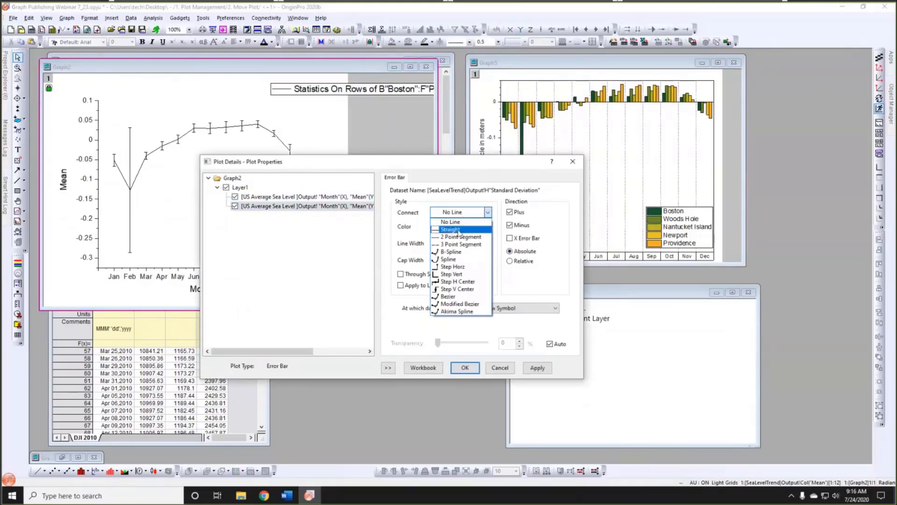
left_click(458, 229)
left_click(460, 213)
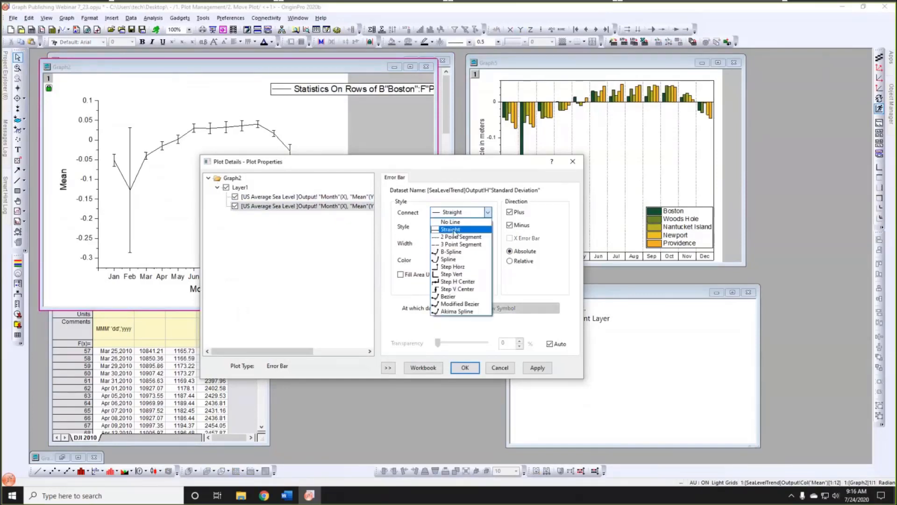
left_click(448, 258)
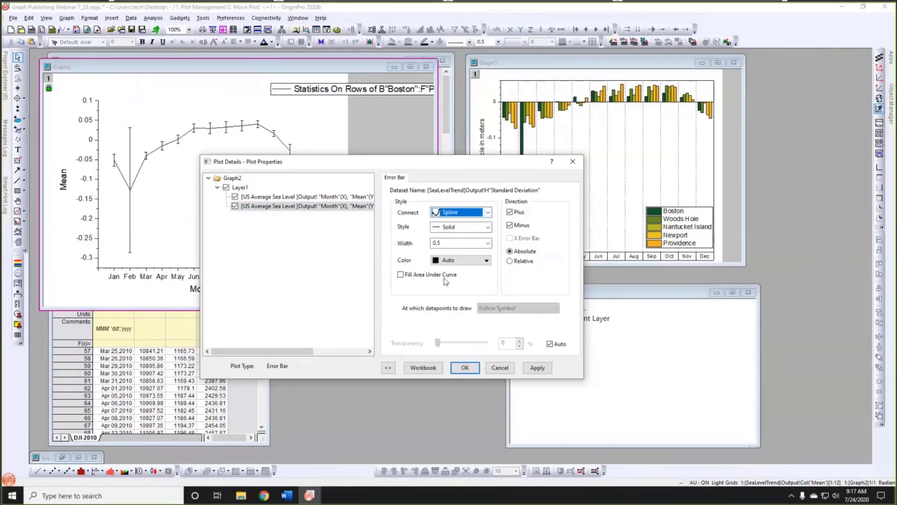
- Color the error bars' connecting spline LT Magenta, enable Fill Area Under Curve and apply the changes
left_click(453, 259)
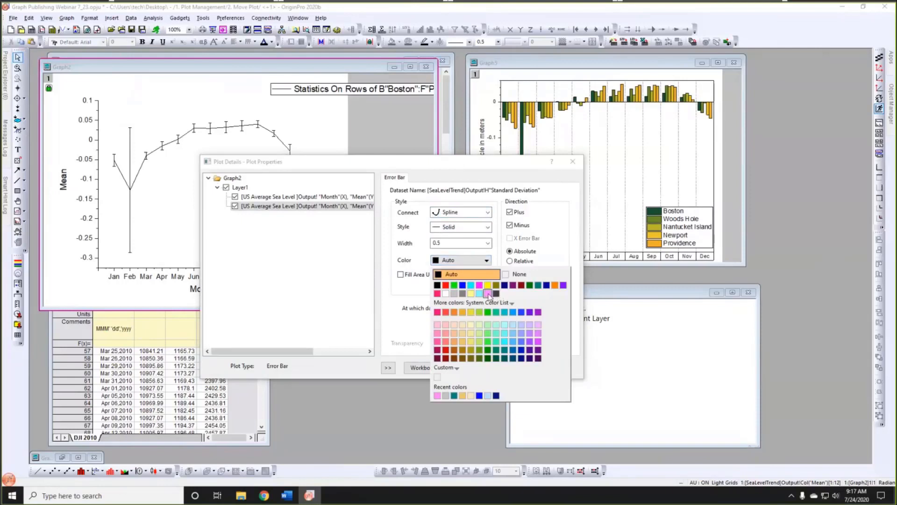
left_click(488, 293)
left_click(537, 368)
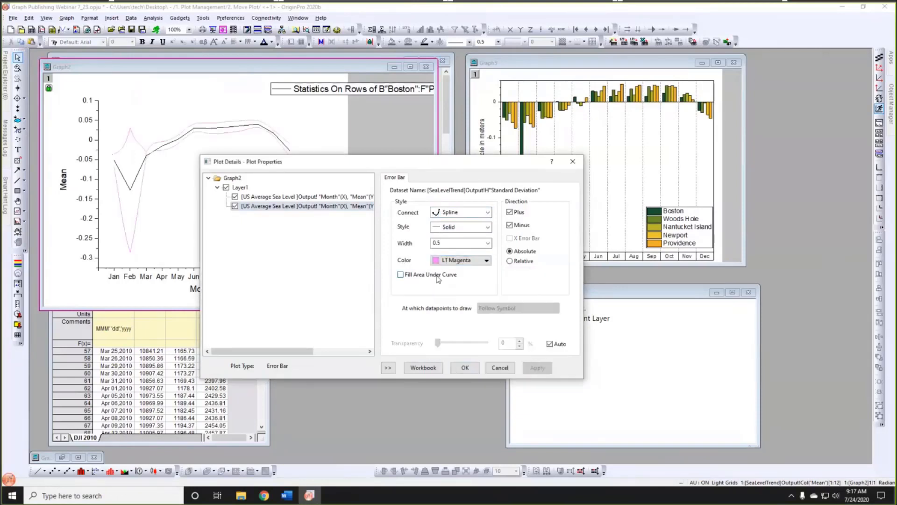
left_click(437, 279)
left_click(537, 367)
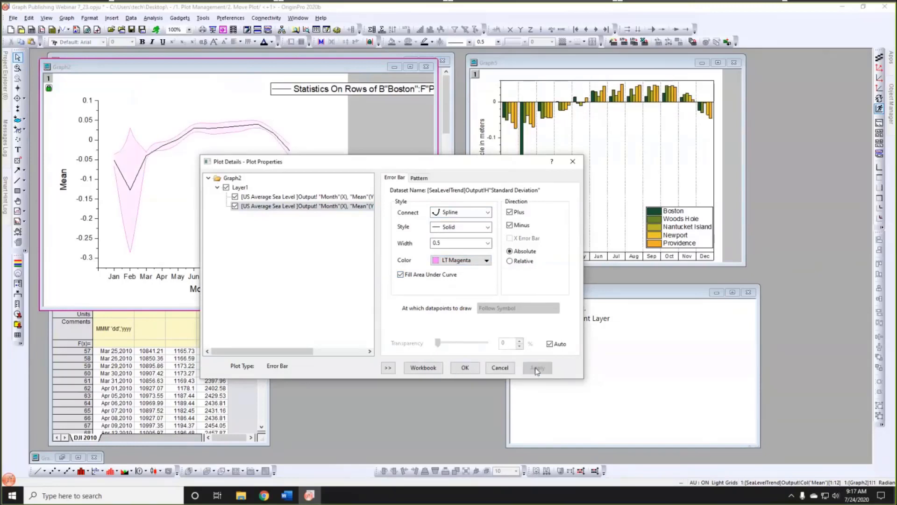
- Accept the error bar settings, copy the Mean plot with its error bars from Graph2 and paste it into Graph5
left_click(470, 370)
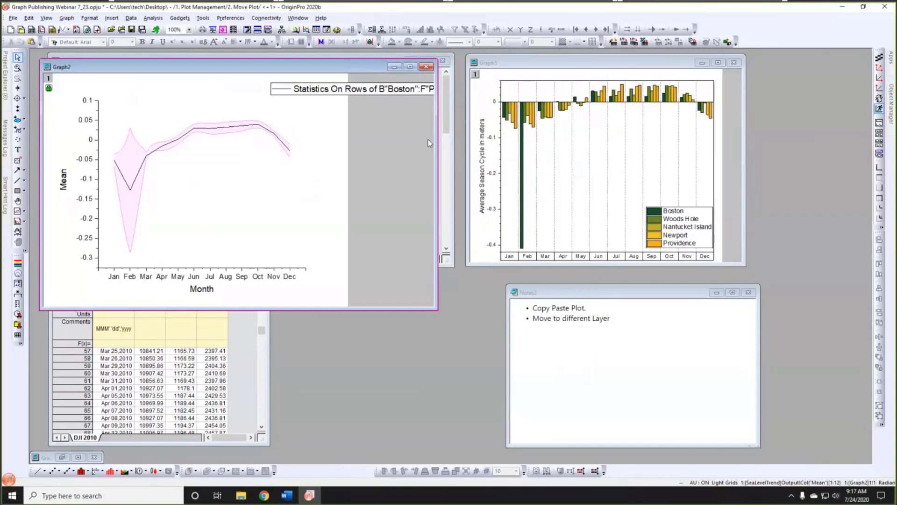
left_click(250, 129)
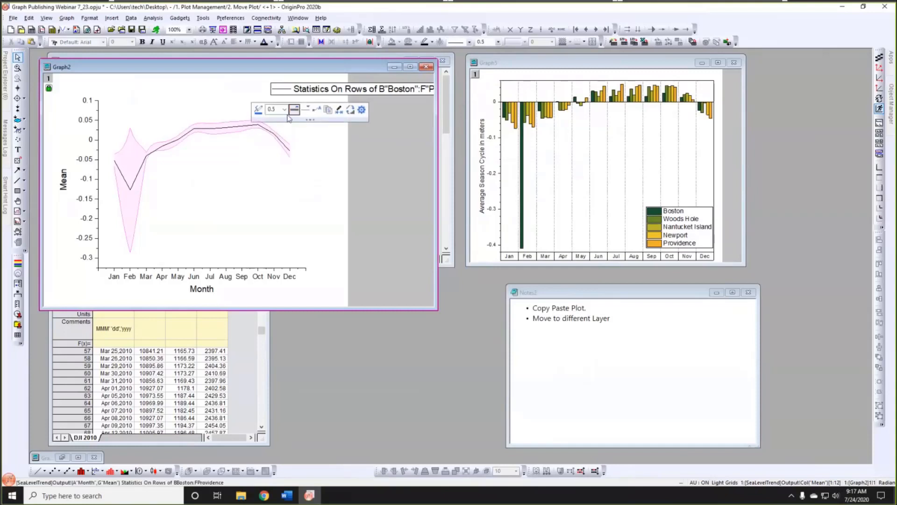
left_click(328, 109)
left_click(568, 163)
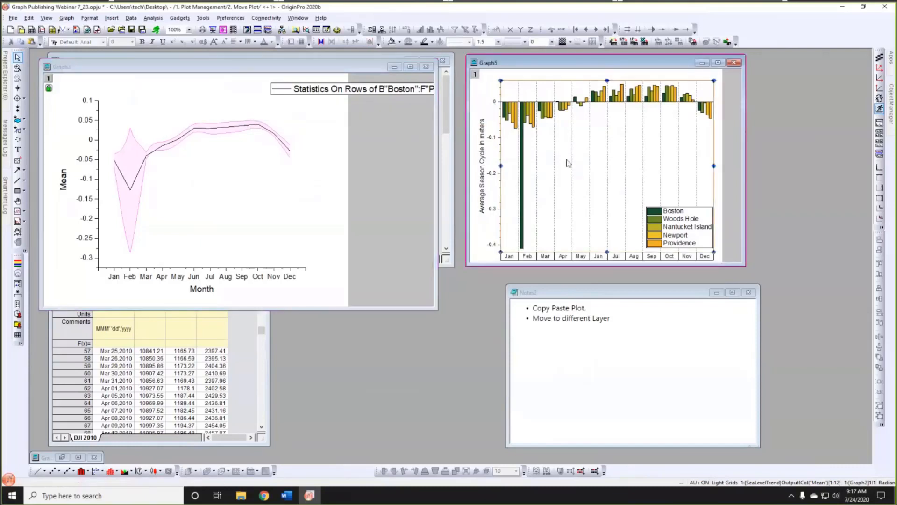
key("ctrl+v")
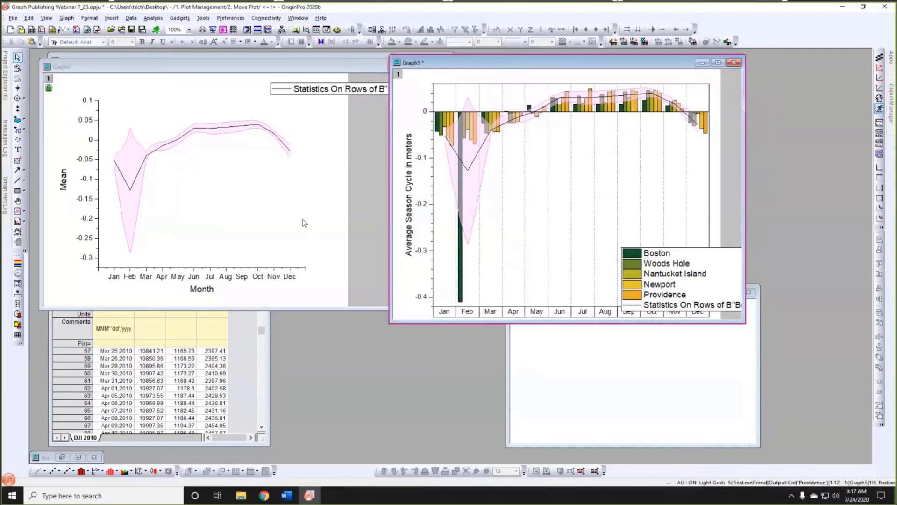
- Bring forward and enlarge the Indices workbook, and plot its DJI, S&P500 and NASDAQ Close columns as a line graph
left_click(235, 315)
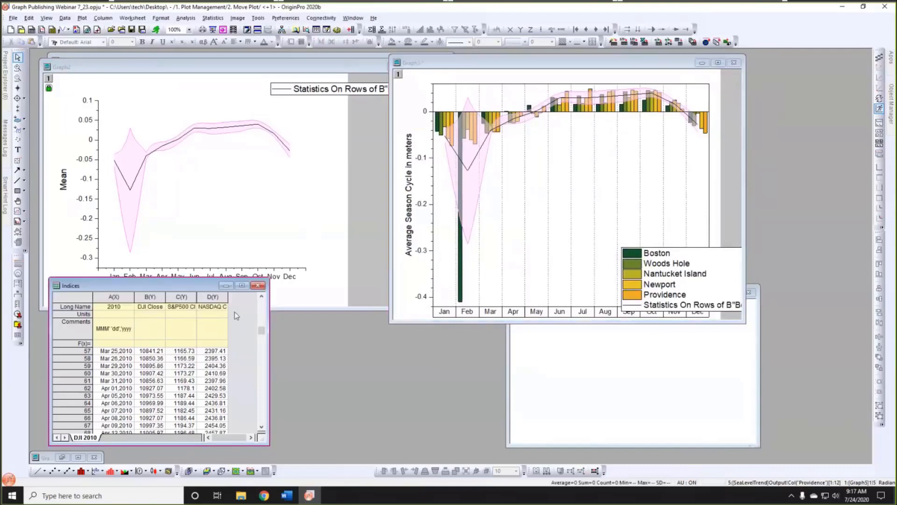
left_click_drag(202, 285, 227, 129)
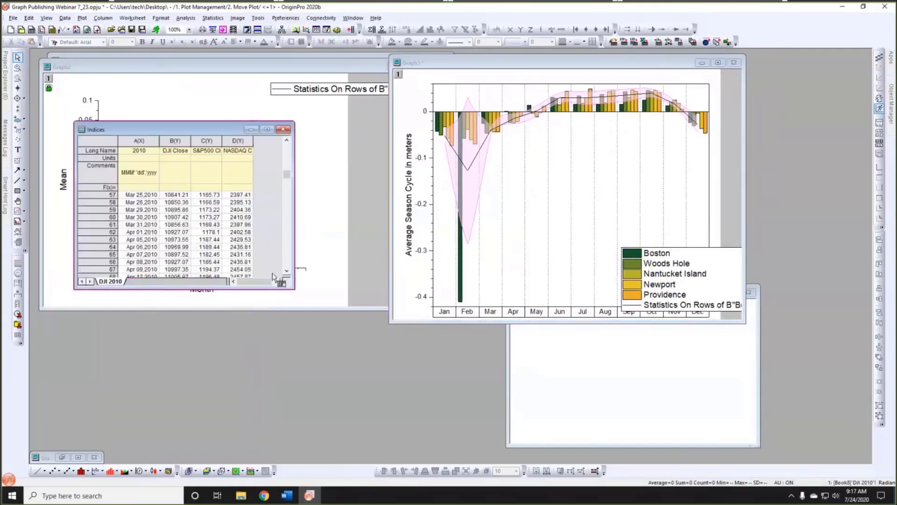
left_click_drag(291, 289, 336, 421)
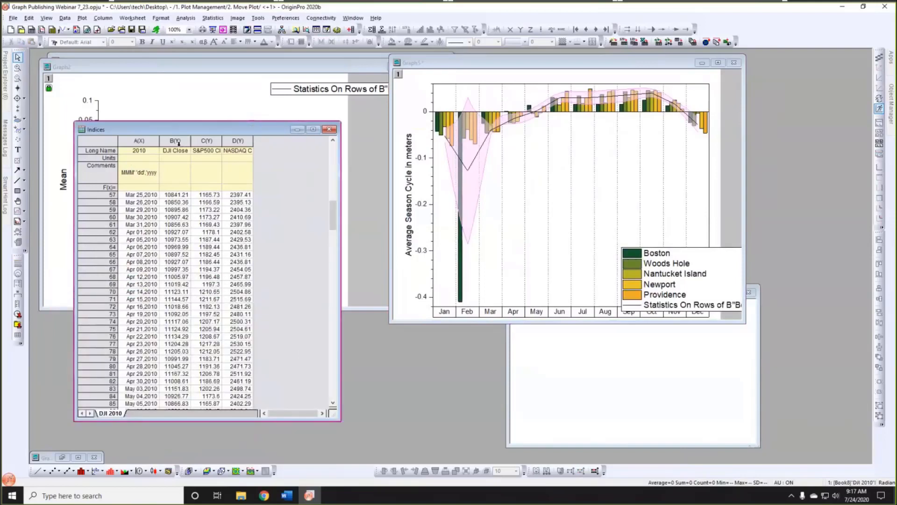
left_click_drag(178, 142, 238, 141)
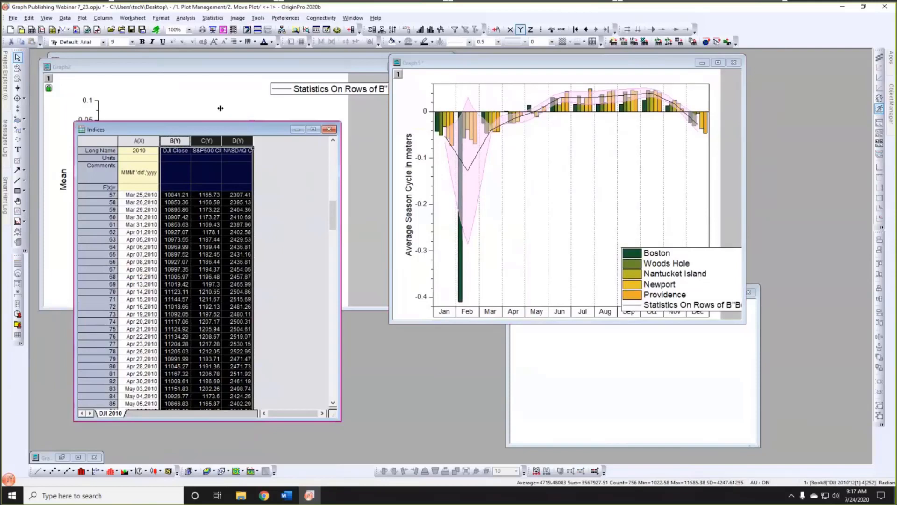
left_click_drag(238, 126, 220, 108)
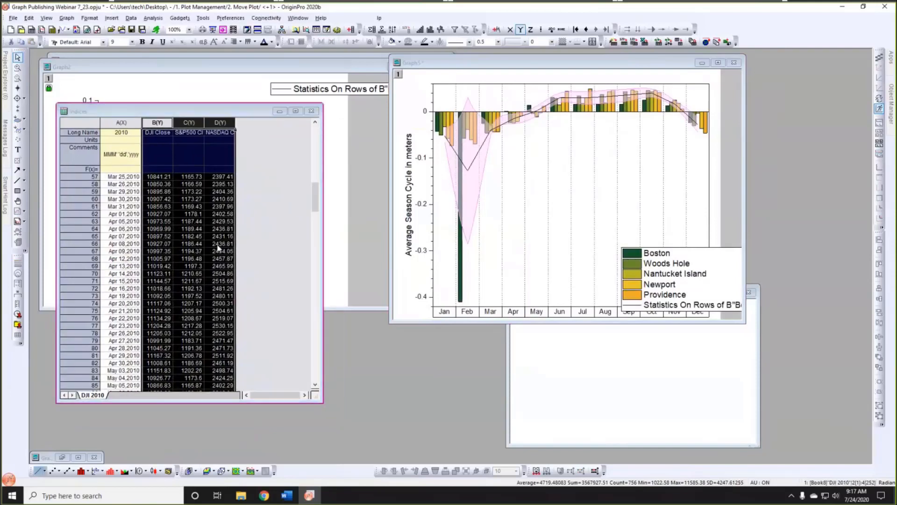
- Enlarge the new line graph's window and reposition it over the Indices workbook
left_click_drag(211, 81, 341, 75)
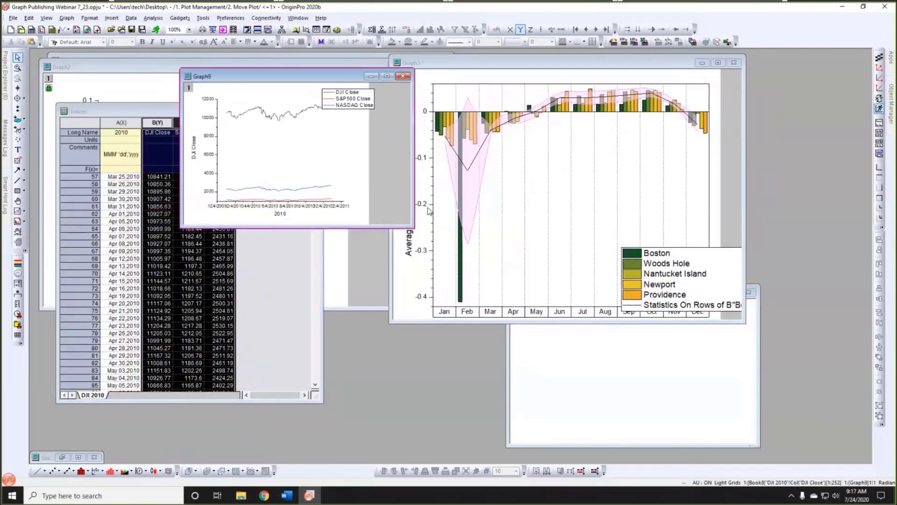
left_click(414, 232)
left_click(384, 209)
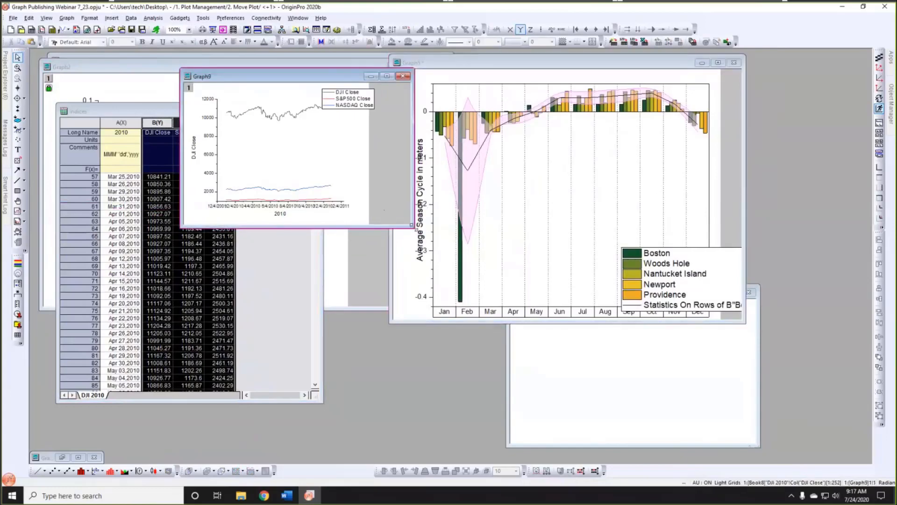
left_click_drag(414, 228, 624, 408)
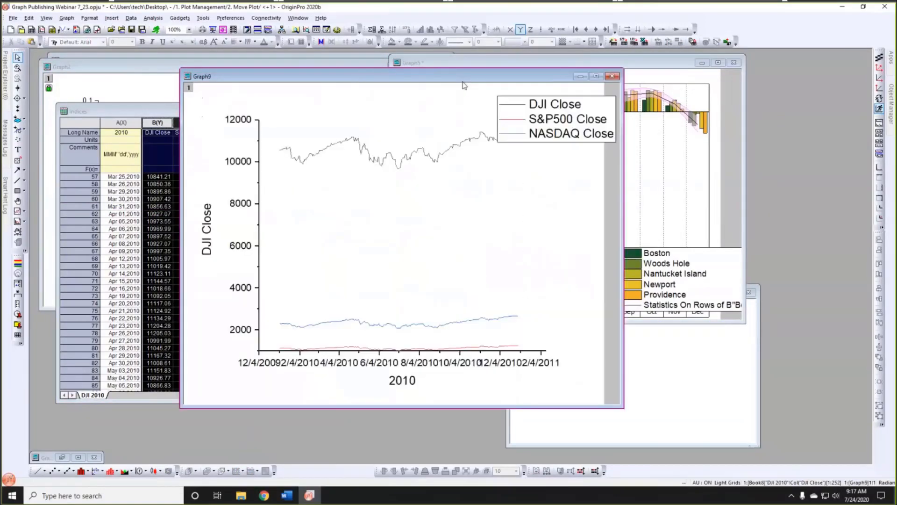
left_click_drag(398, 76, 463, 81)
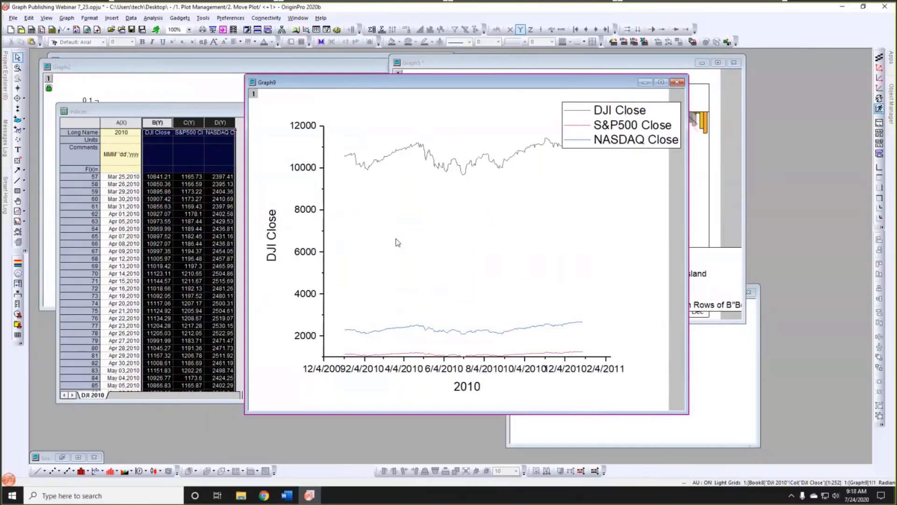
left_click_drag(339, 78, 339, 89)
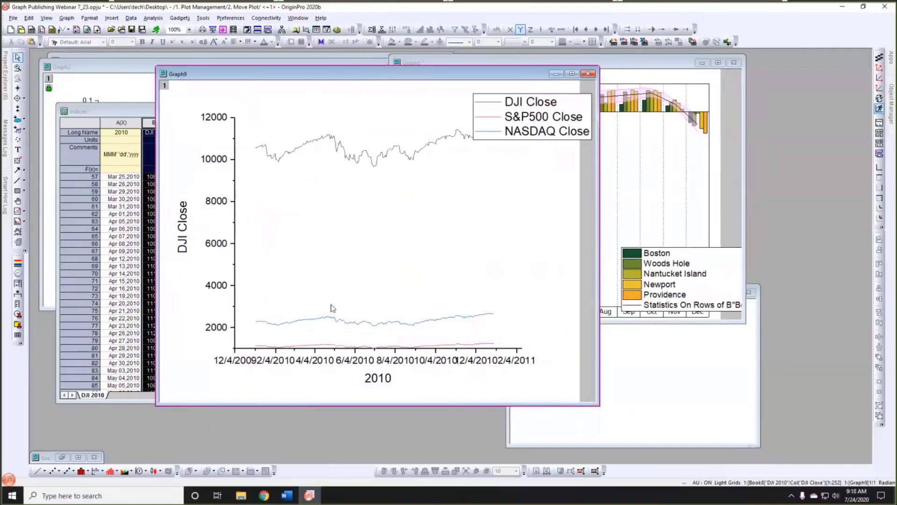
- Shift the line graph window aside, keep the Object Manager docked open and widen it to show all plot names
left_click(329, 320)
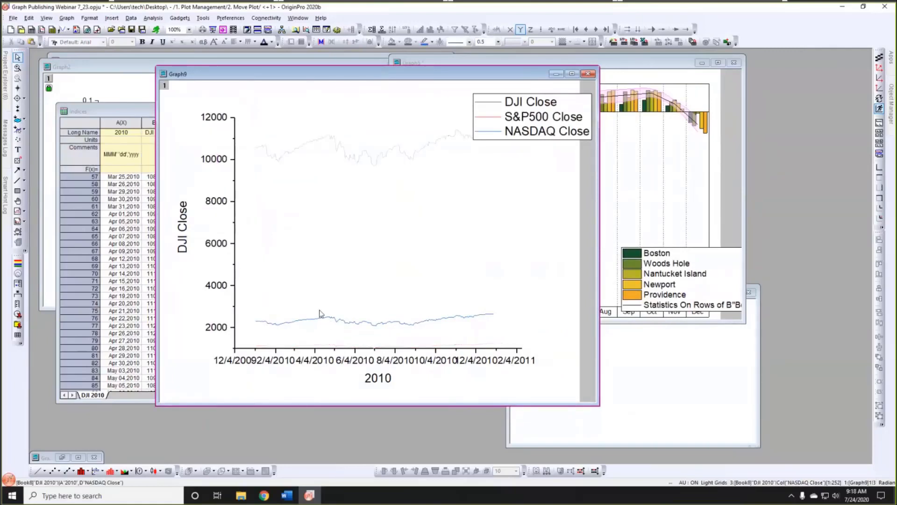
left_click_drag(403, 71, 364, 78)
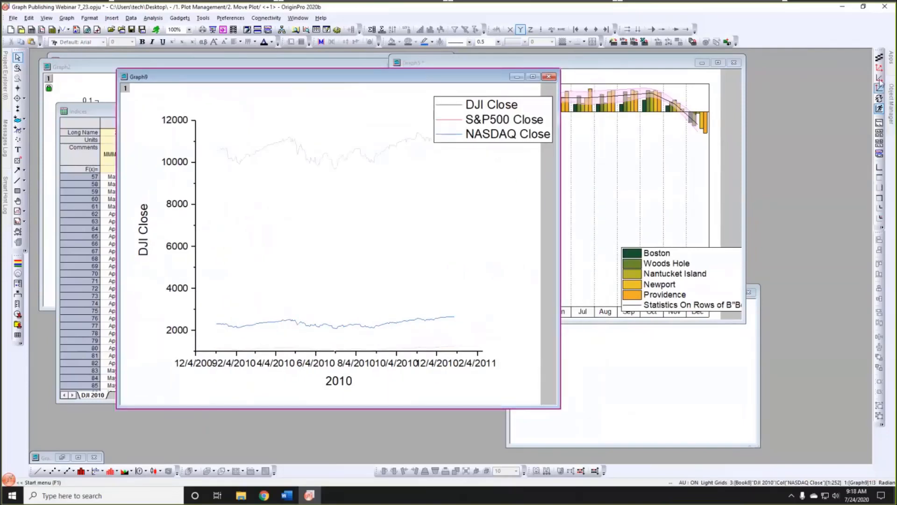
mouse_move(893, 104)
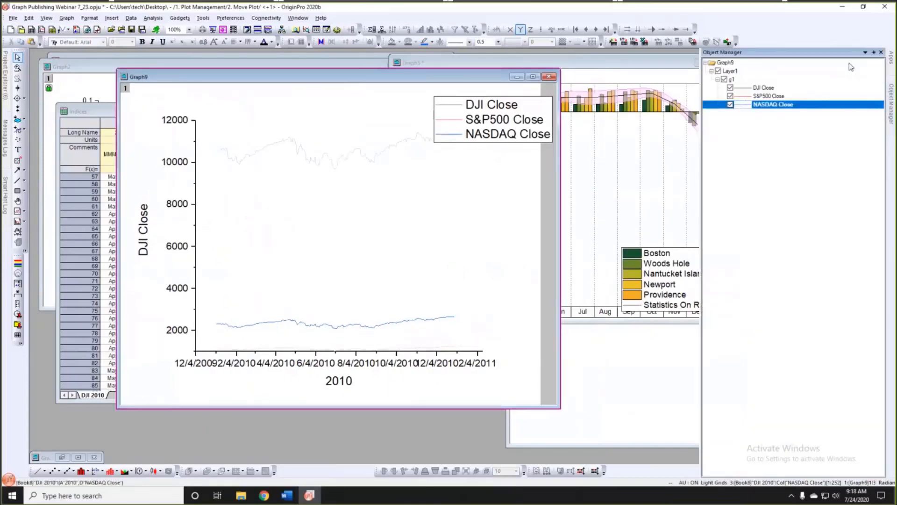
left_click(873, 54)
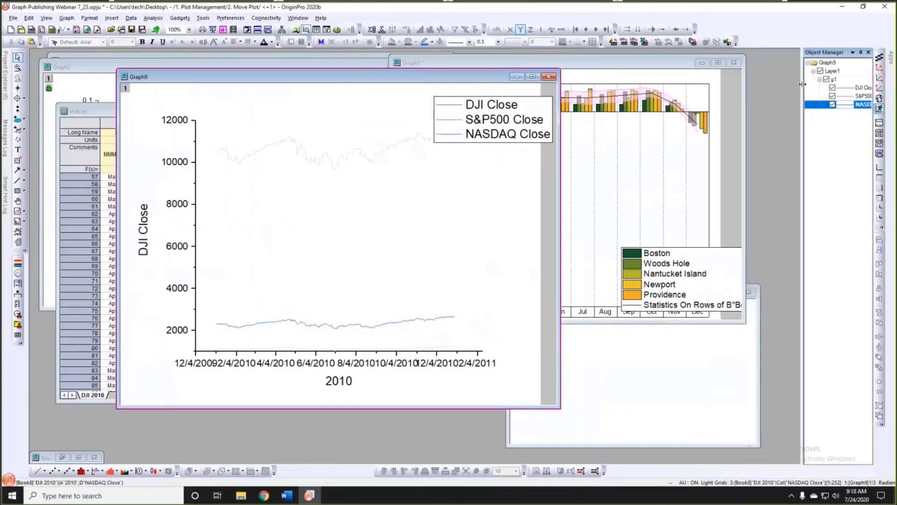
left_click_drag(804, 87, 668, 96)
left_click(722, 161)
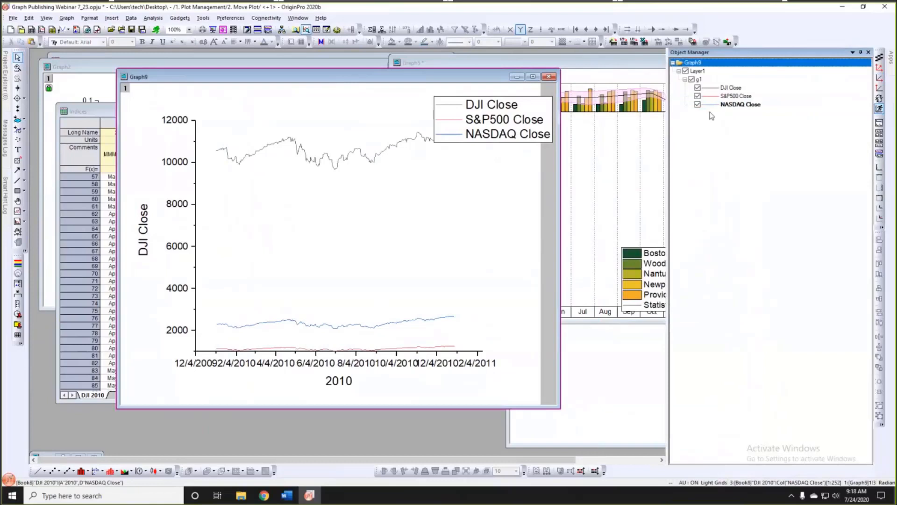
- Move the S&P500 Close plot to a second Y axis
left_click(723, 97)
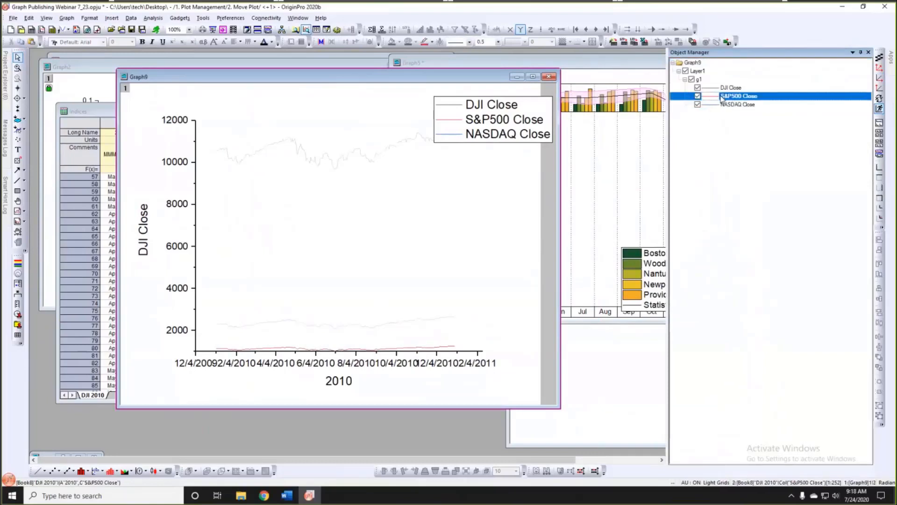
right_click(730, 98)
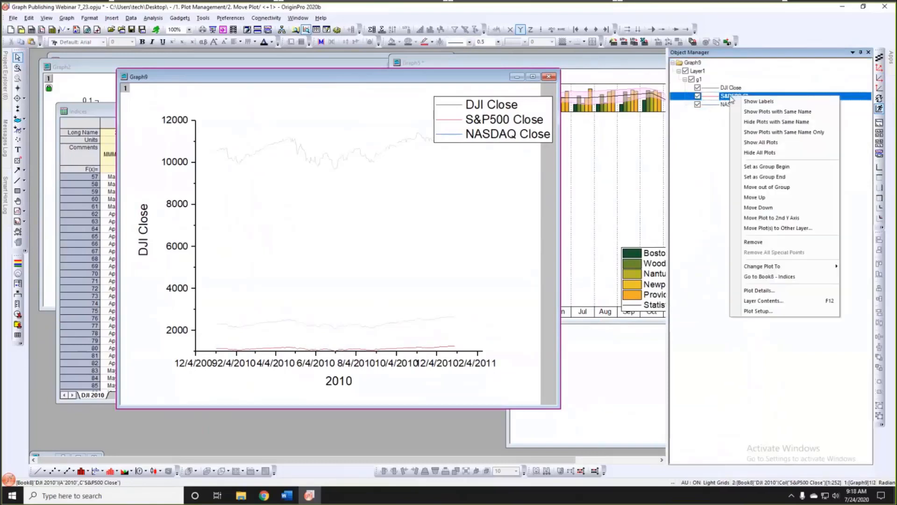
left_click(790, 220)
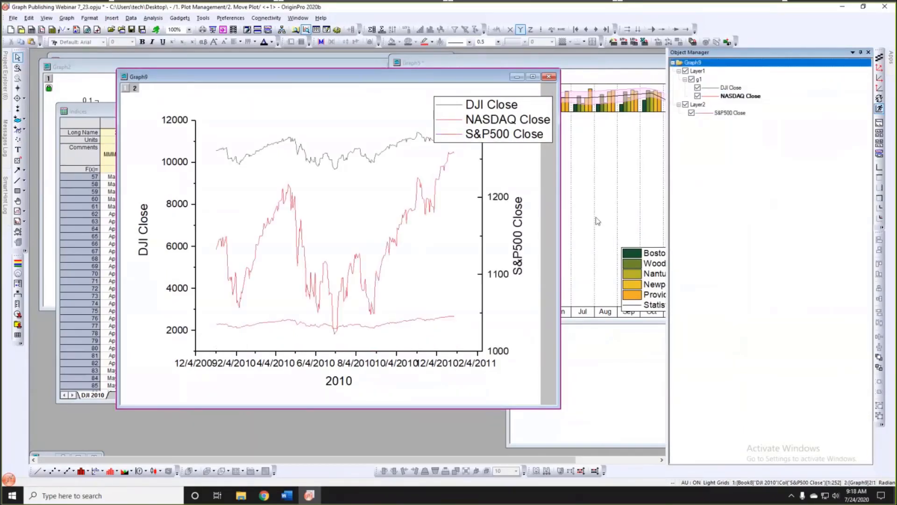
left_click(739, 98)
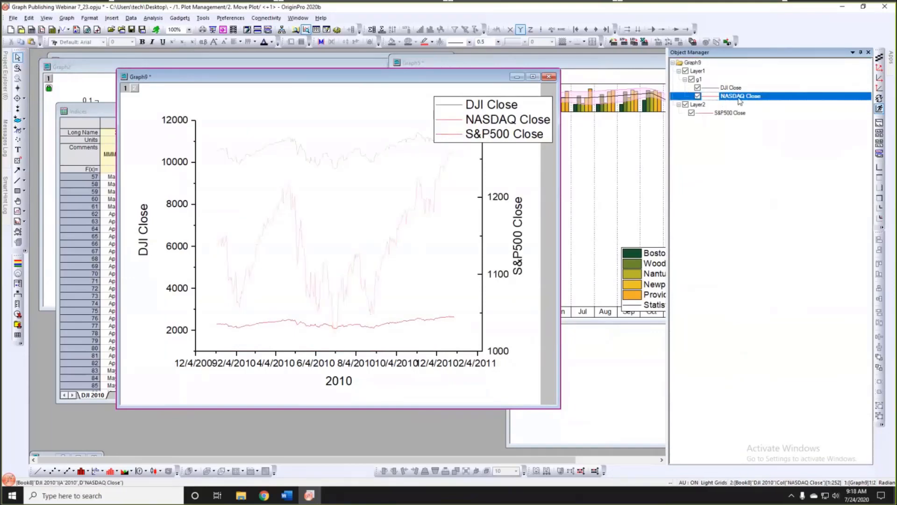
right_click(739, 99)
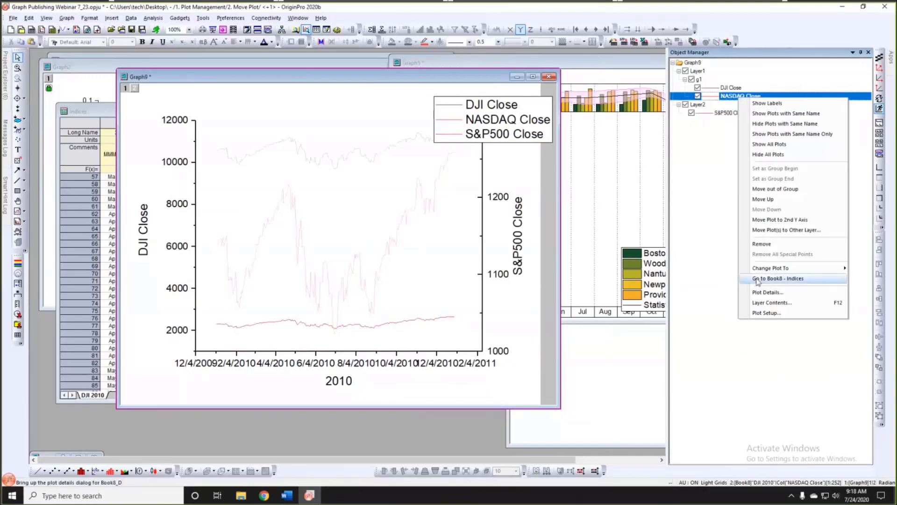
left_click(777, 230)
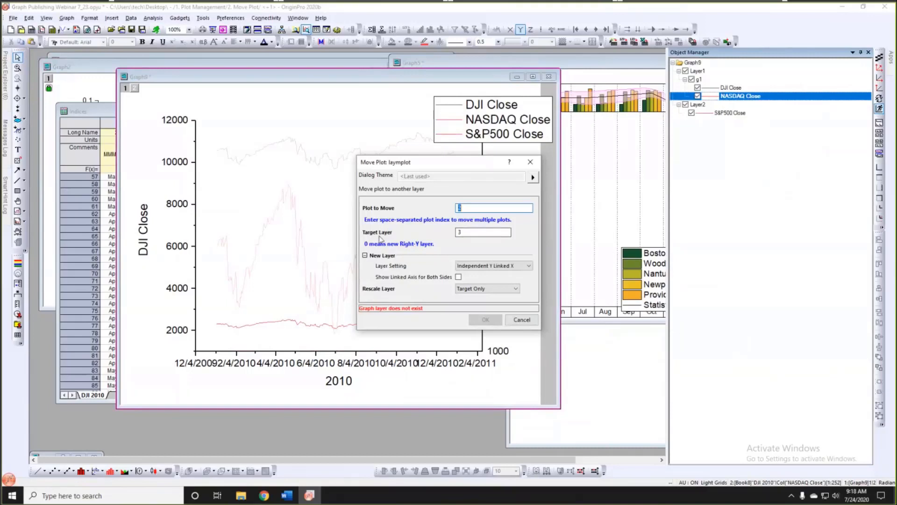
double_click(464, 232)
left_click(525, 323)
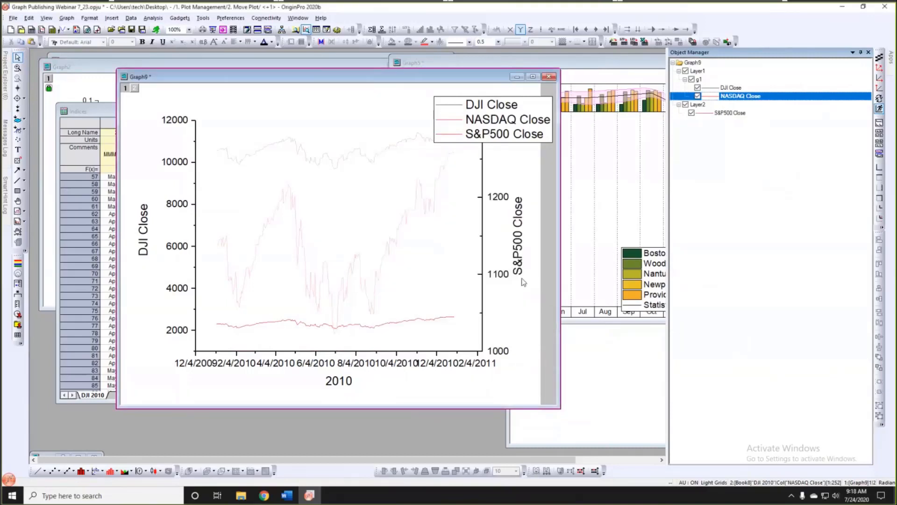
- Nudge the graph window aside and add a linked Right-Y layer to the graph
left_click_drag(443, 81, 432, 81)
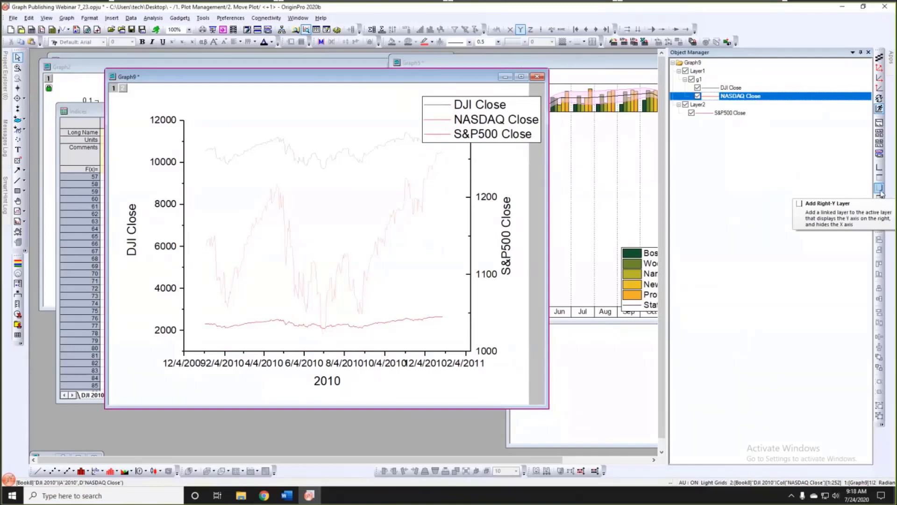
left_click(880, 192)
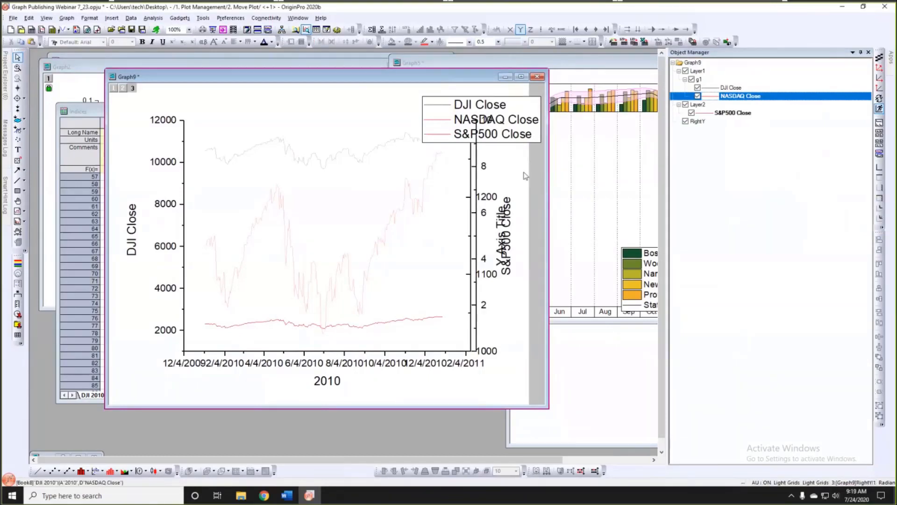
right_click(727, 96)
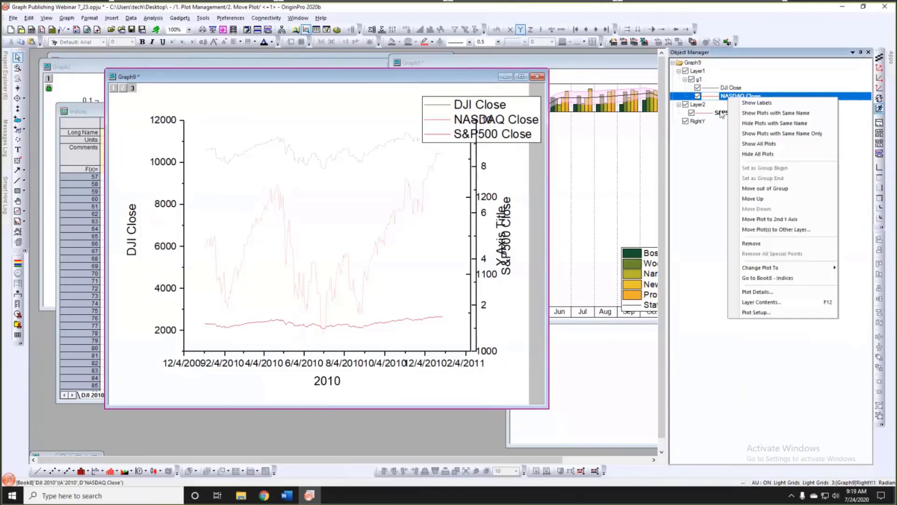
mouse_move(753, 271)
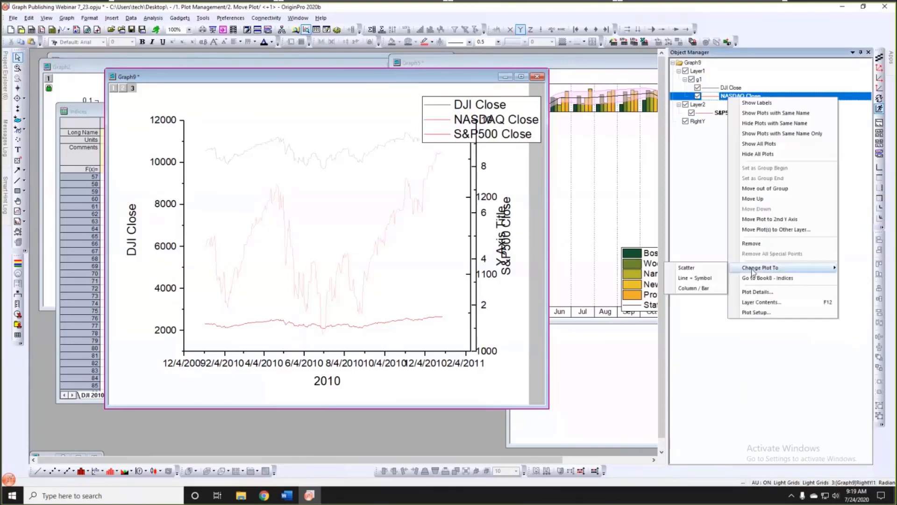
left_click(757, 230)
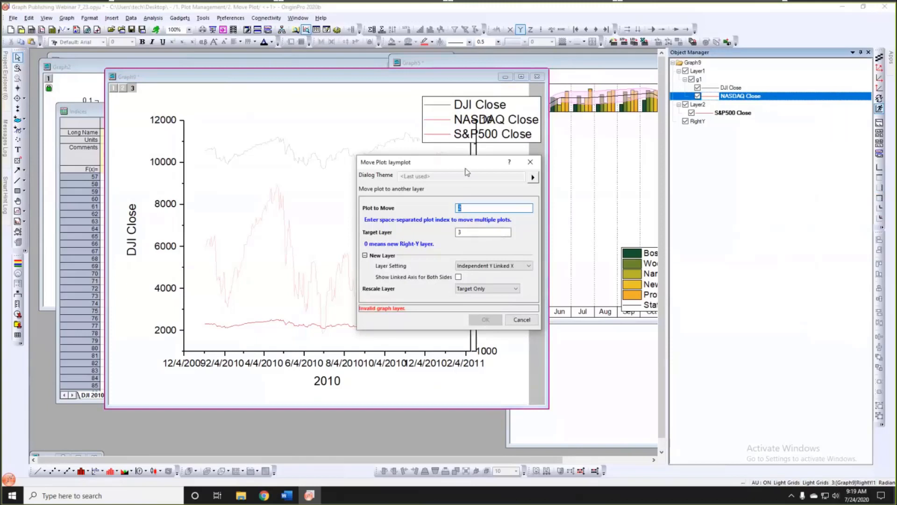
left_click_drag(466, 172, 499, 173)
left_click(498, 232)
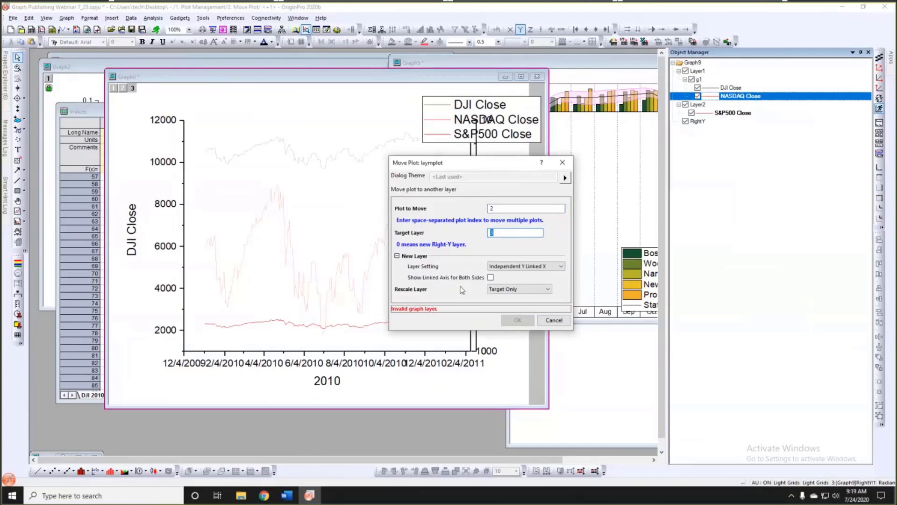
left_click(554, 320)
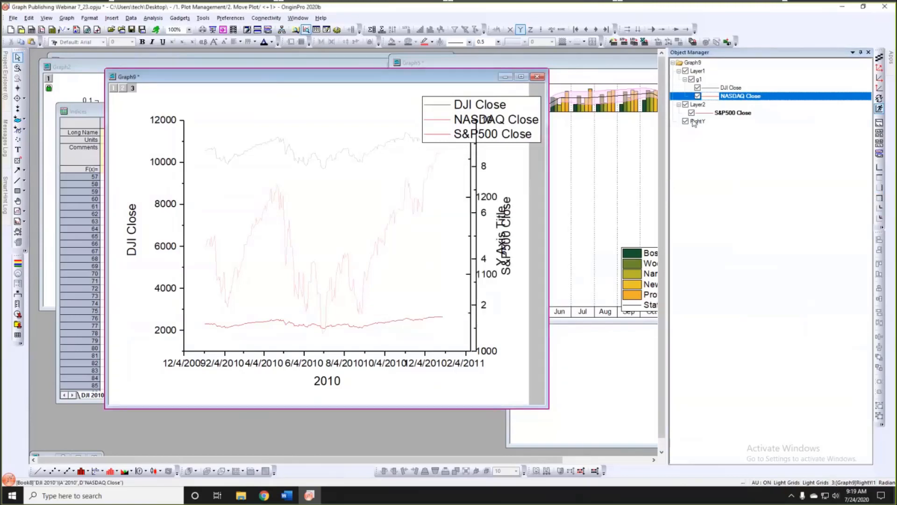
- Move the NASDAQ Close plot from Layer1 into the RightY layer
left_click(732, 99)
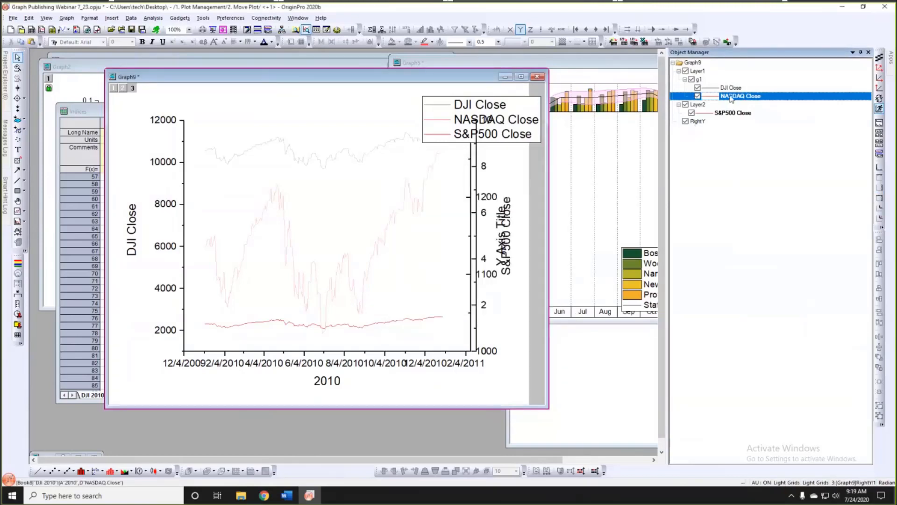
left_click_drag(731, 98, 701, 125)
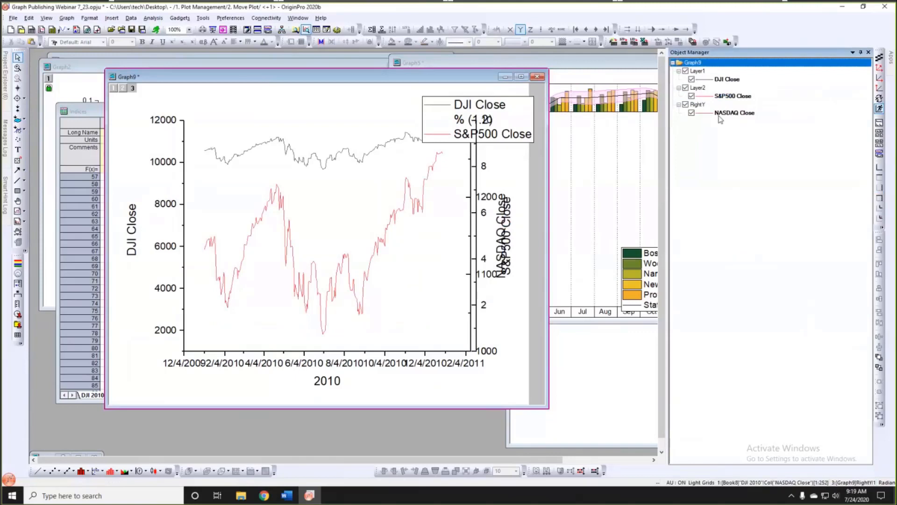
- Make room by narrowing the Object Manager and widening the Graph9 window, and move the legend into the blank area beside the page
left_click_drag(669, 140, 751, 145)
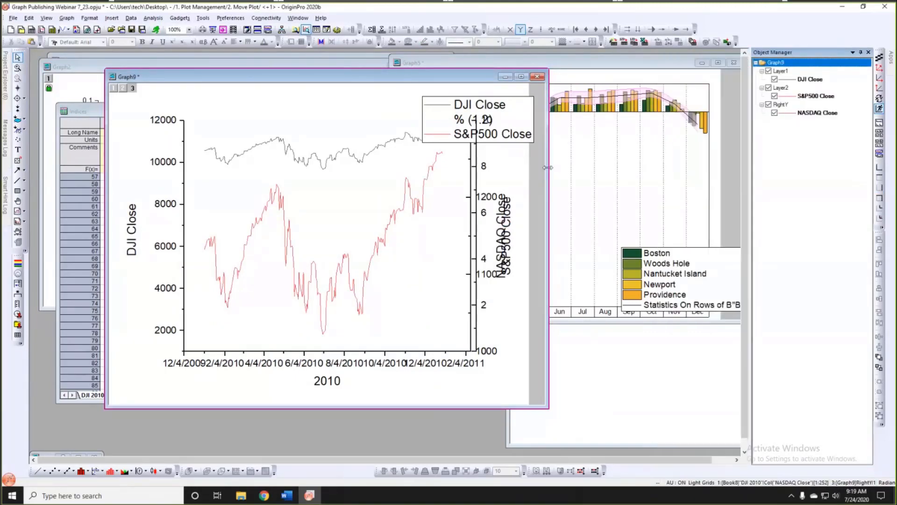
left_click_drag(647, 170, 696, 171)
left_click_drag(522, 104, 639, 139)
- Offset the NASDAQ Close Y axis outward so it stands apart from the S&P500 Close axis
left_click(507, 169)
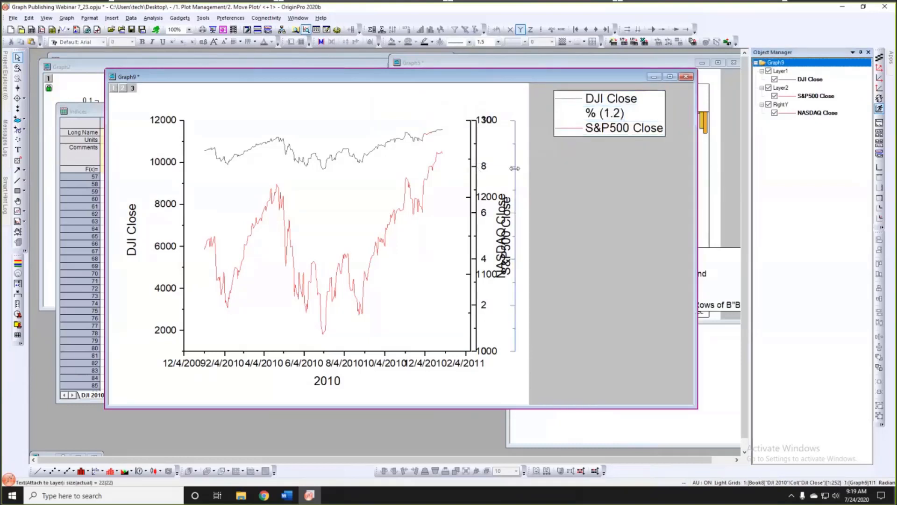
left_click_drag(507, 170, 507, 169)
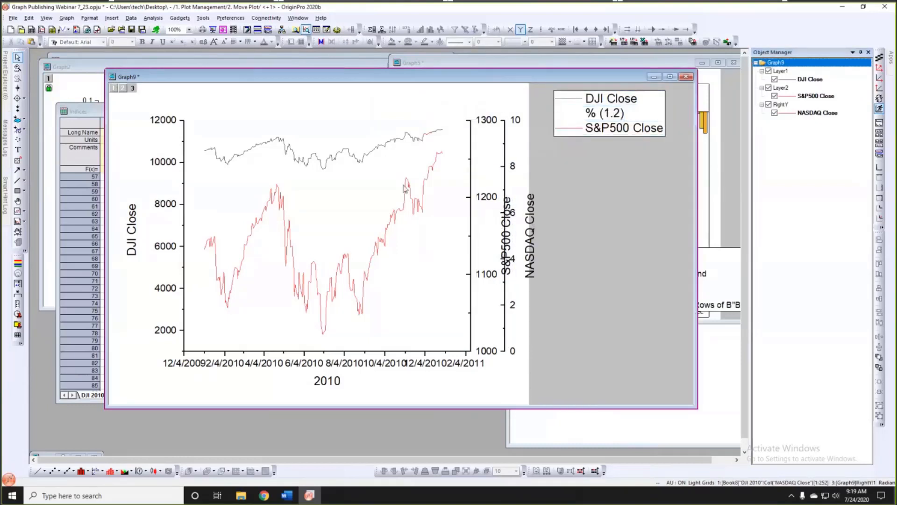
- Zoom in on the Y scale of the DJI Close layer only
left_click(354, 157)
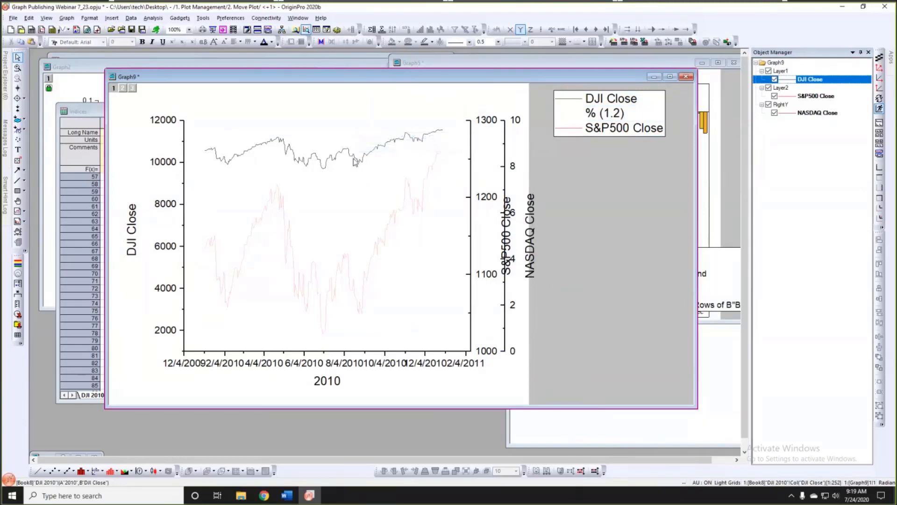
key("shift+z")
scroll(354, 162, "down", 3)
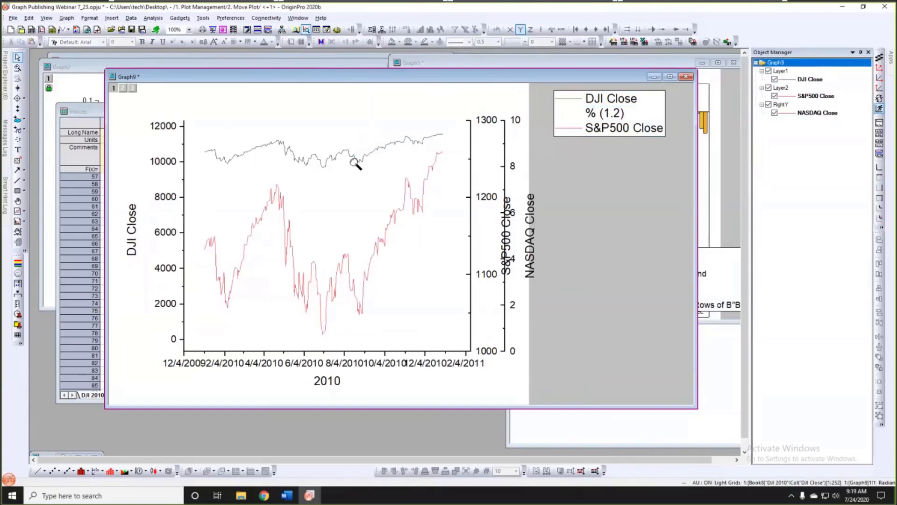
scroll(354, 162, "up", 3)
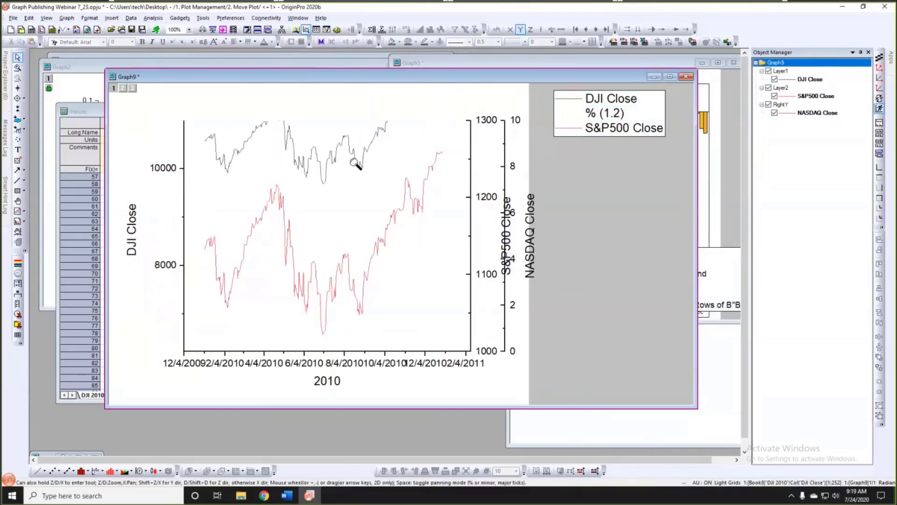
scroll(354, 162, "up", 1)
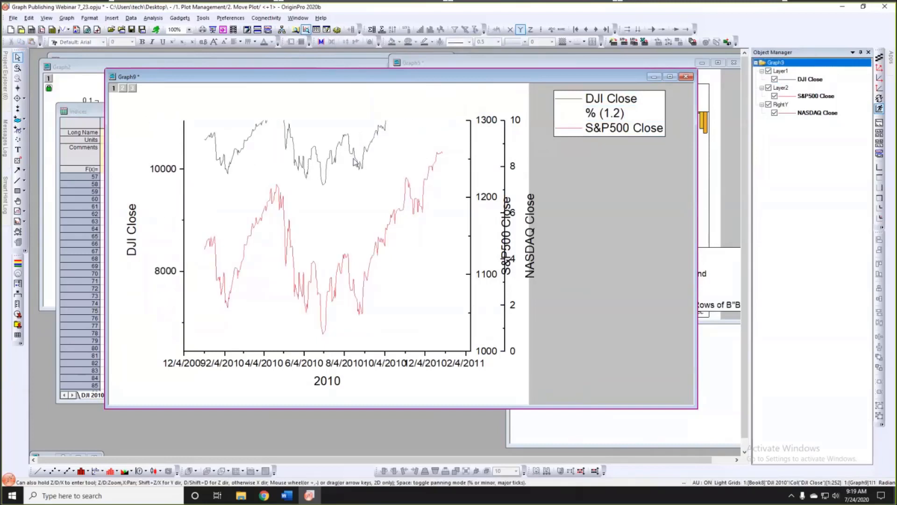
- Pan the DJI Close layer vertically until its whole curve fits inside the frame above the S&P500 Close curve
left_click(356, 163)
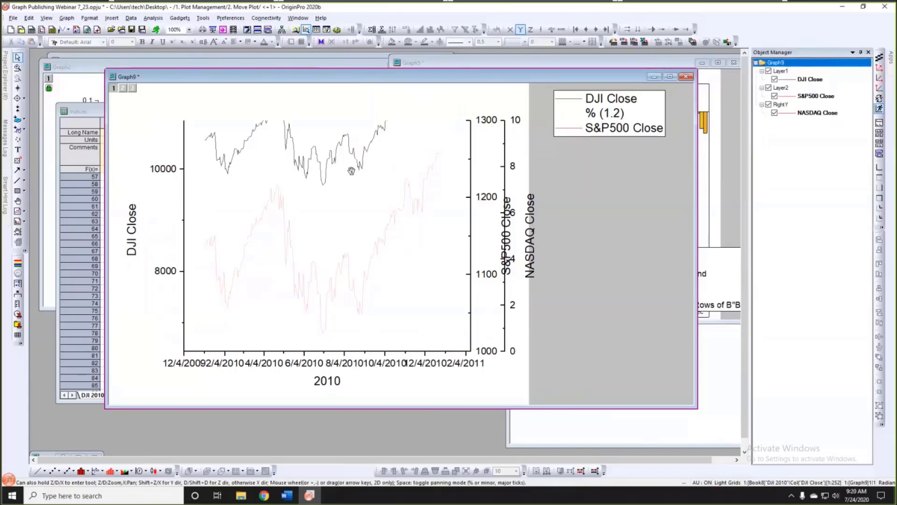
scroll(350, 171, "up", 3)
scroll(351, 171, "down", 2)
scroll(351, 171, "up", 1)
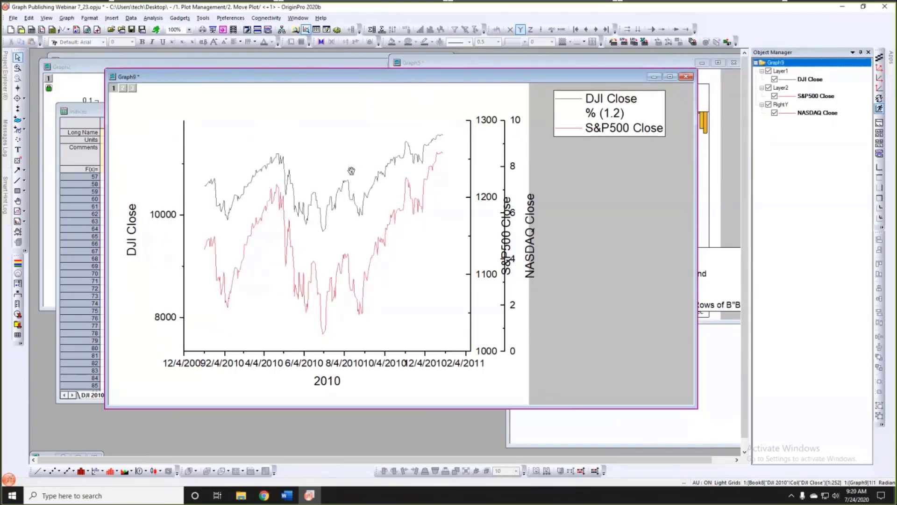
left_click(326, 242)
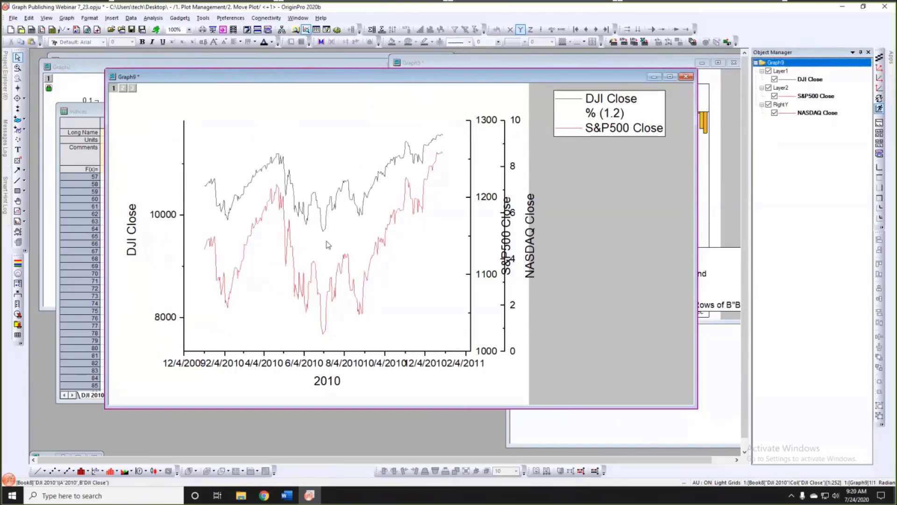
- Zoom out the Y scale of the S&P500 Close layer and pan its curve up towards the DJI Close curve
left_click(815, 97)
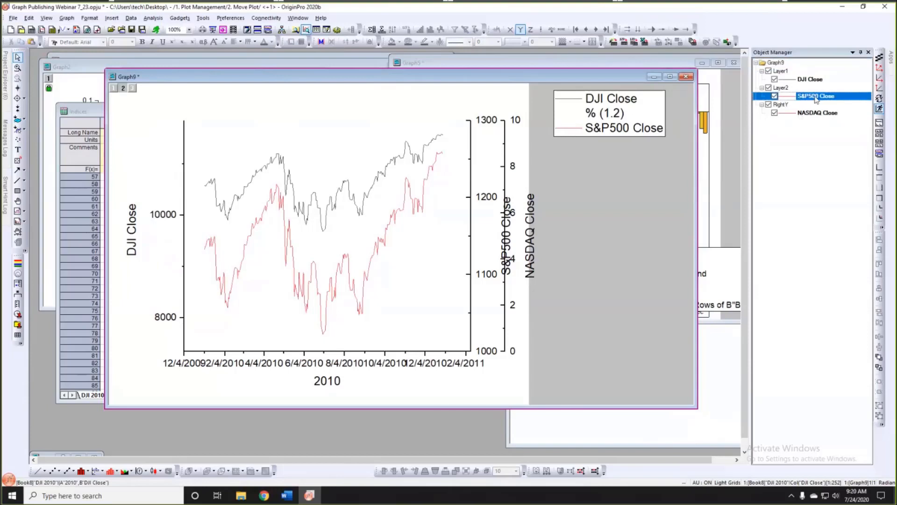
left_click(395, 239)
key("shift+z")
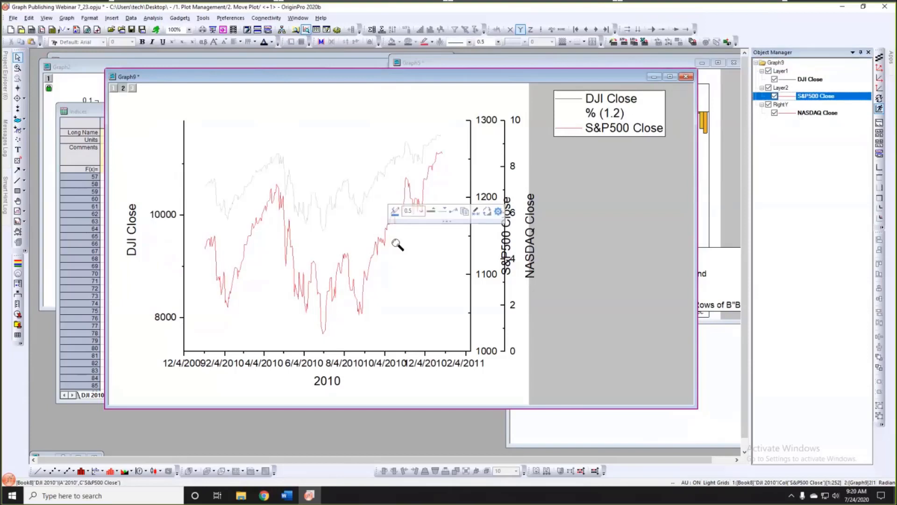
scroll(397, 243, "down", 3)
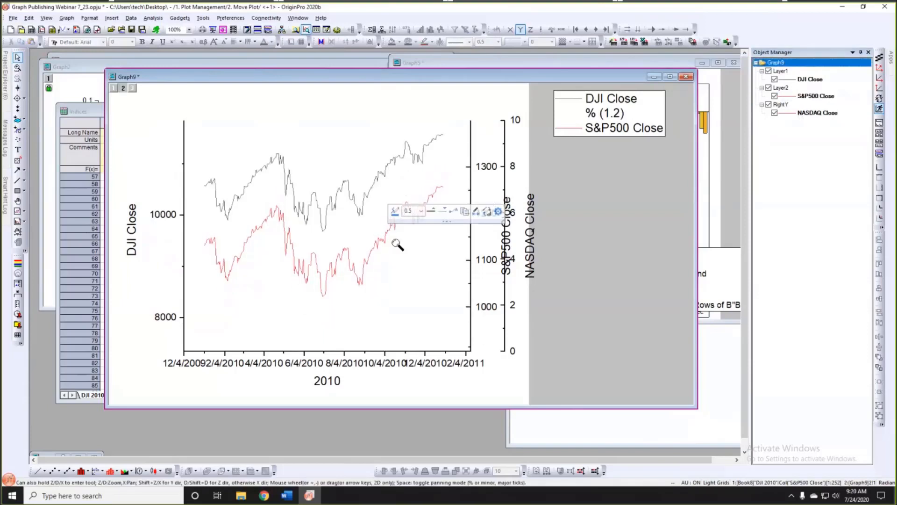
key("shift+x")
scroll(396, 243, "down", 1)
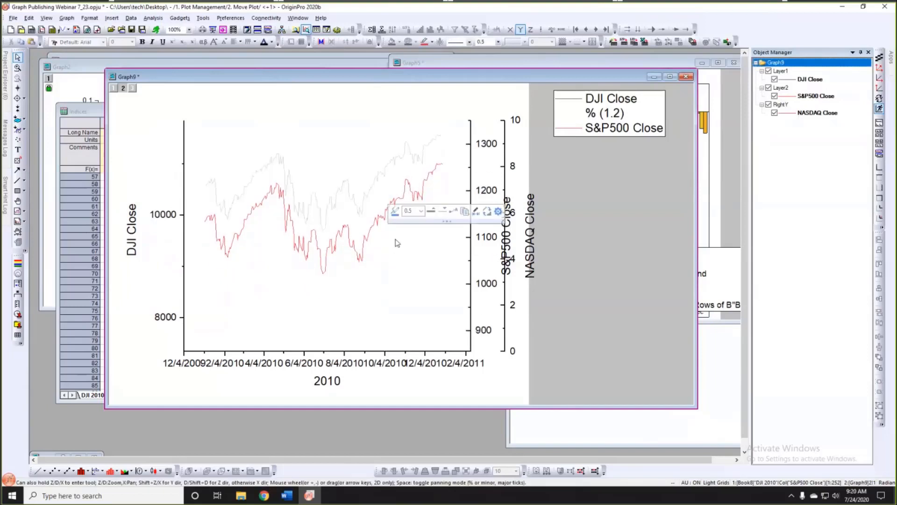
left_click(593, 269)
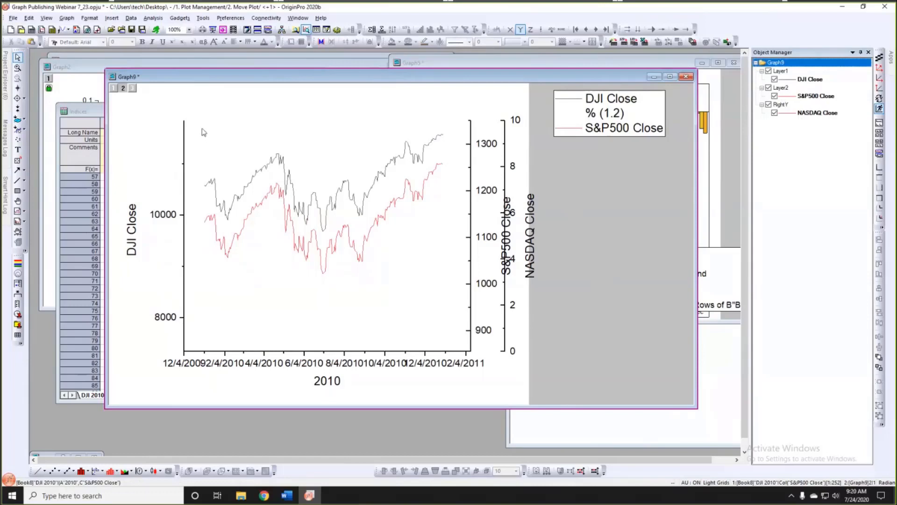
- Shrink the Graph9 window and open the project folder 1. Merge Layers under 2. Layer Management
left_click_drag(105, 70, 201, 135)
mouse_move(5, 90)
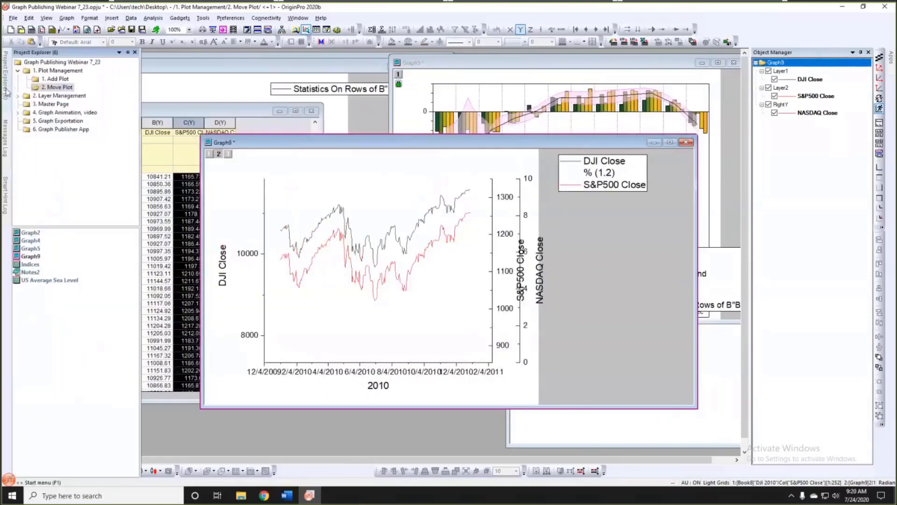
left_click(40, 96)
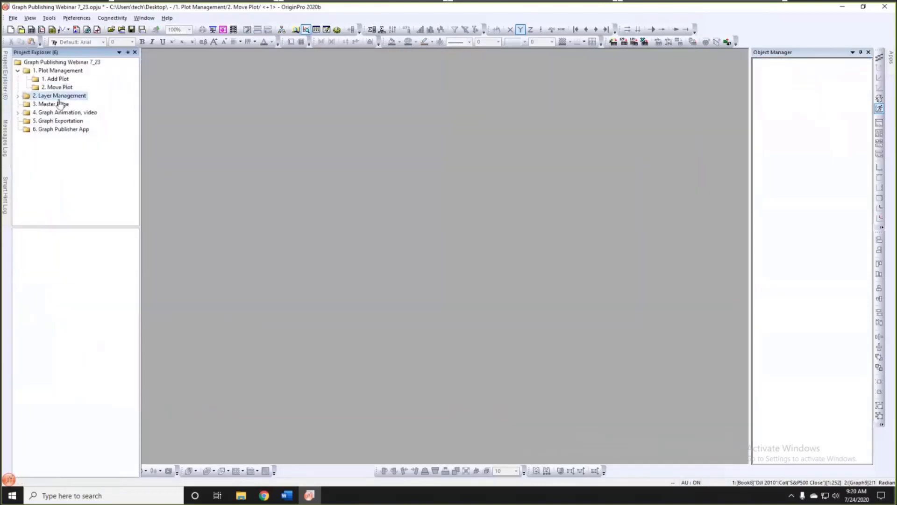
left_click(17, 96)
left_click(57, 105)
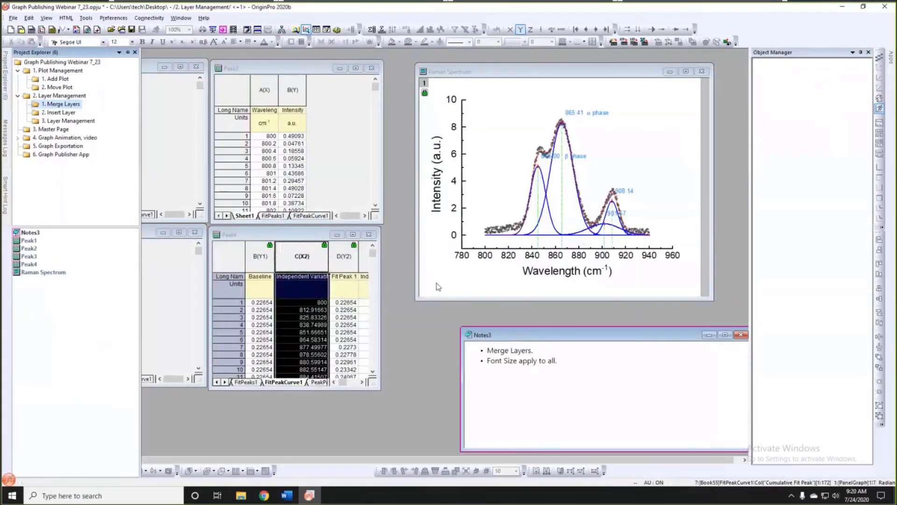
- Shift the Raman Spectrum graph window up slightly and activate the Peak1 workbook
left_click(438, 287)
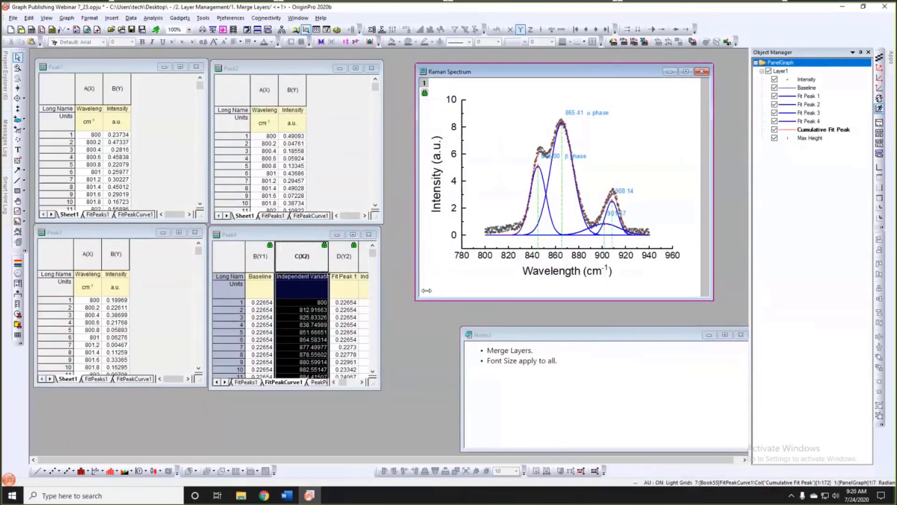
left_click_drag(484, 70, 490, 60)
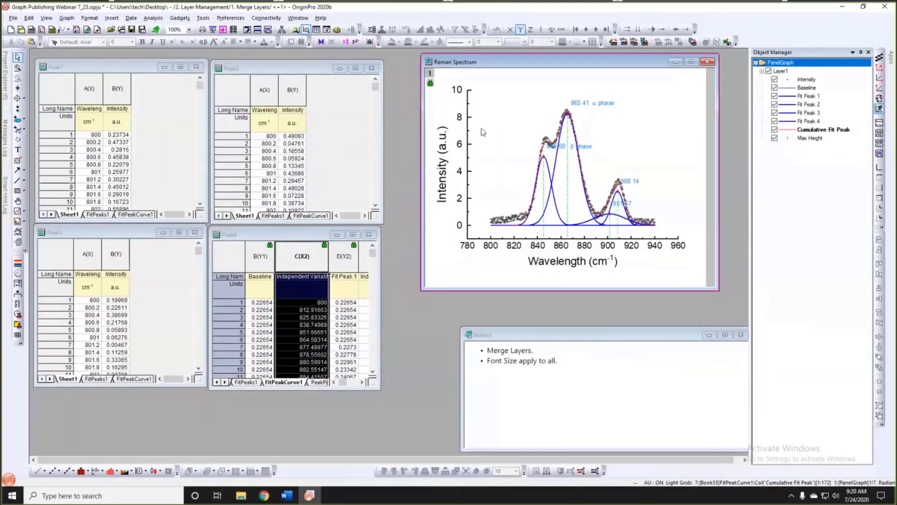
left_click(136, 66)
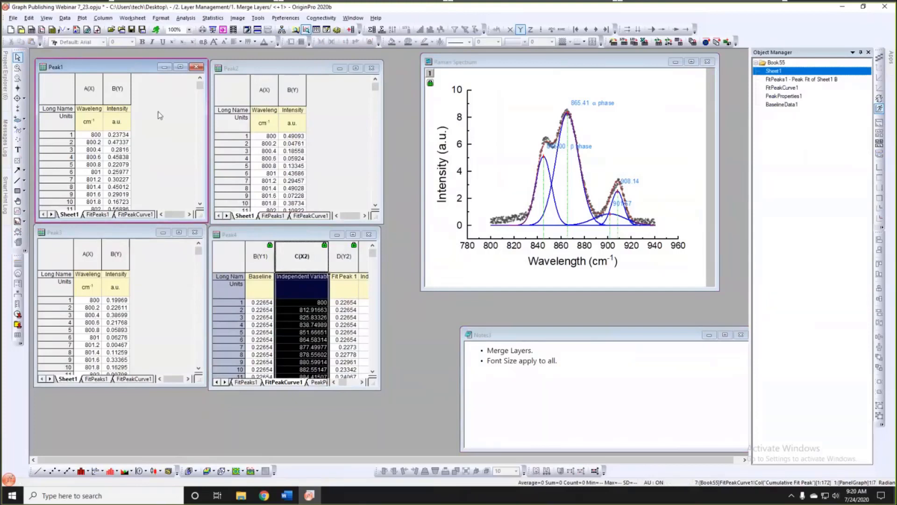
- Batch-duplicate the Raman Spectrum graph with the Peak2, Peak3 and Peak4 workbooks, plotted to individual graphs
left_click(538, 64)
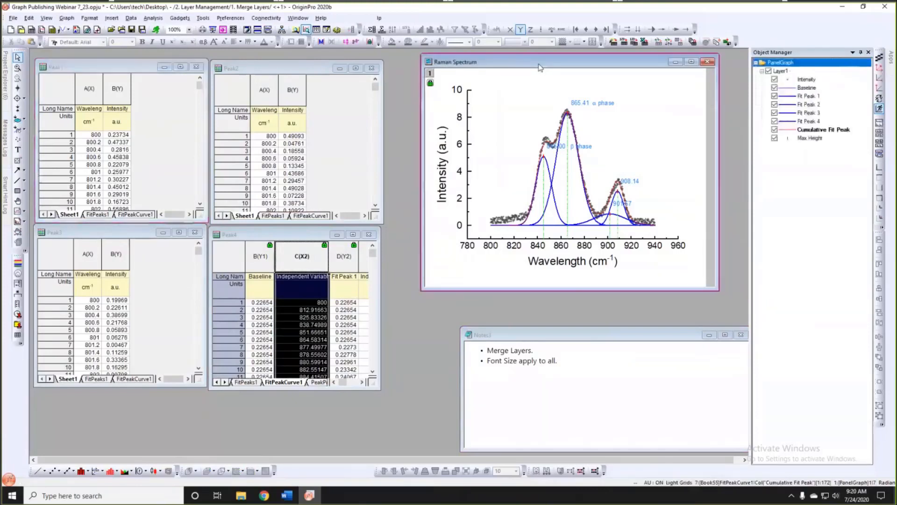
right_click(509, 61)
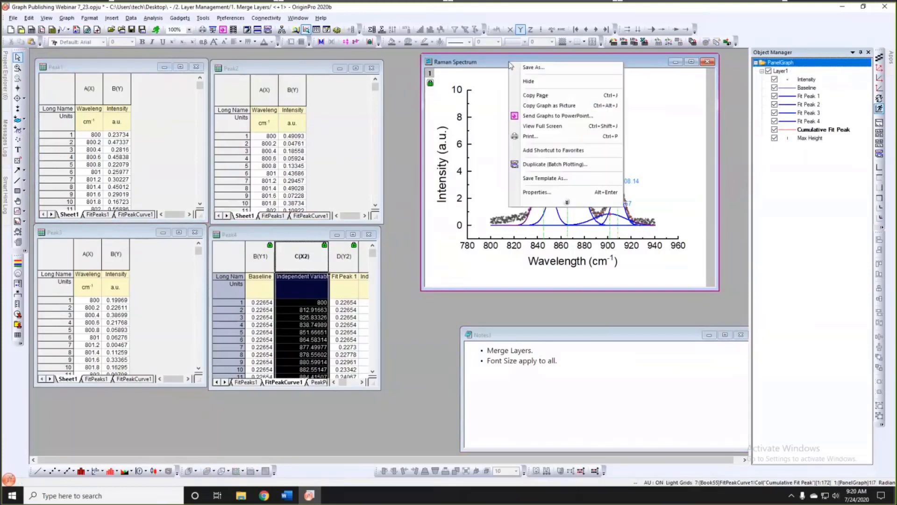
left_click(540, 165)
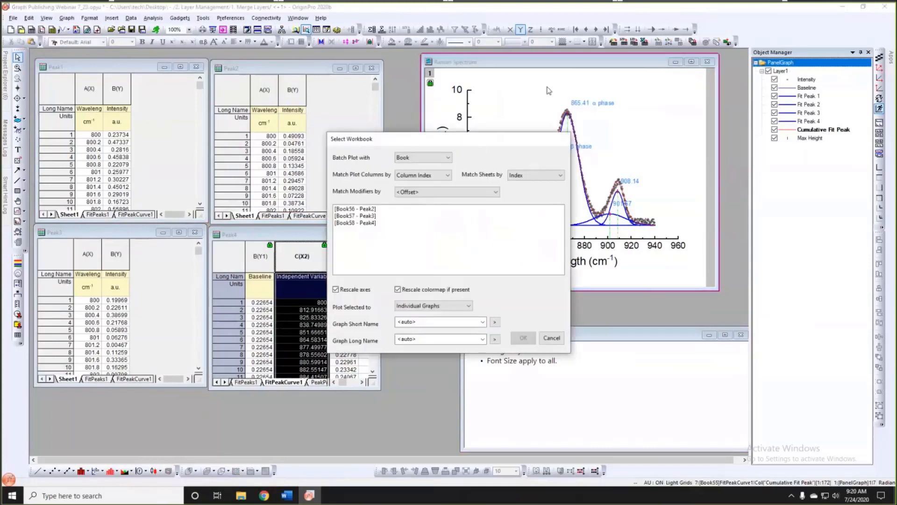
left_click(444, 151)
left_click(444, 164, "shift")
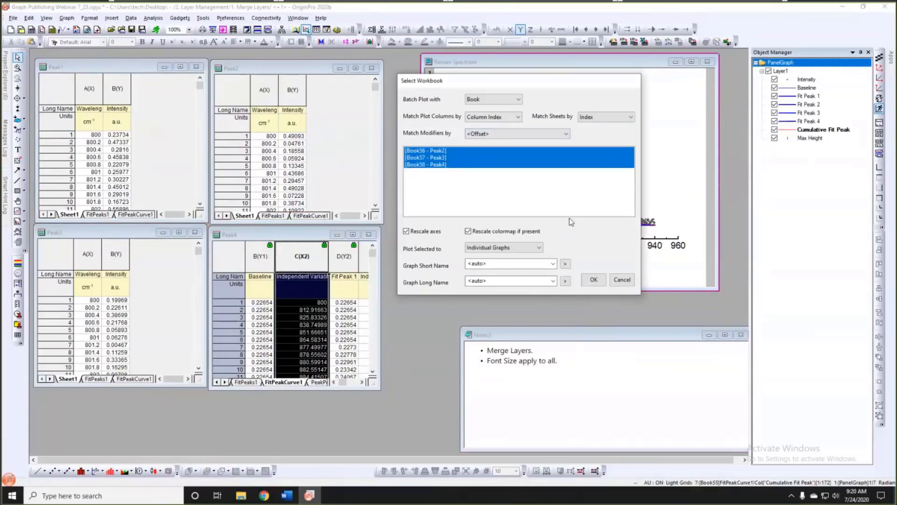
left_click(594, 280)
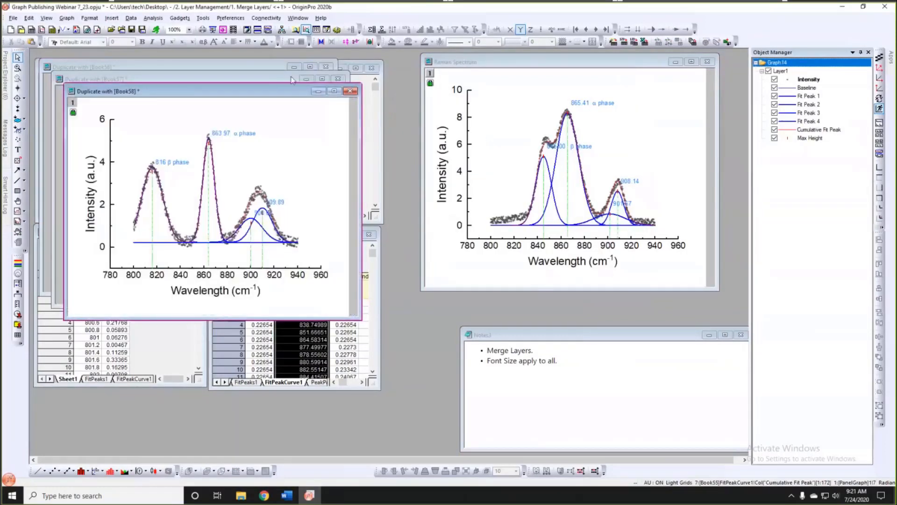
- Spread out the duplicated graph windows so each can be seen, shrinking the Book56 duplicate, and widen the Object Manager
left_click_drag(267, 91, 631, 197)
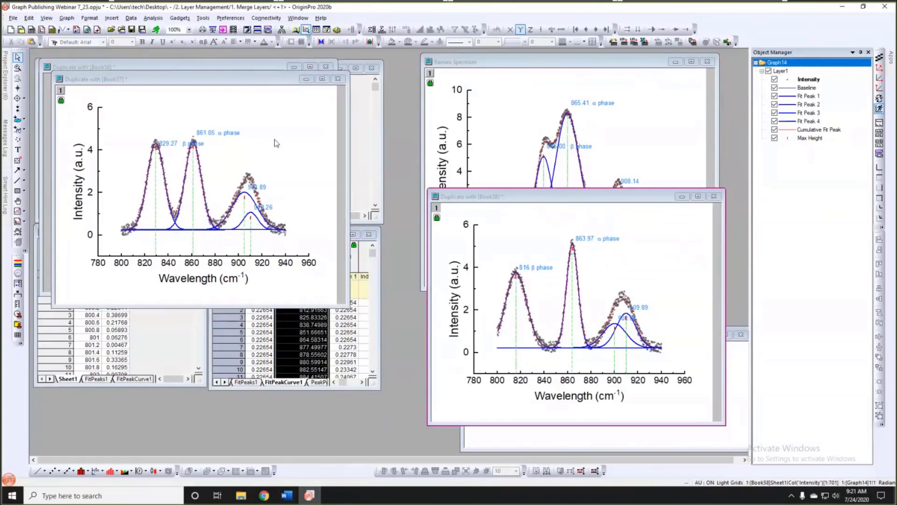
left_click_drag(242, 79, 314, 61)
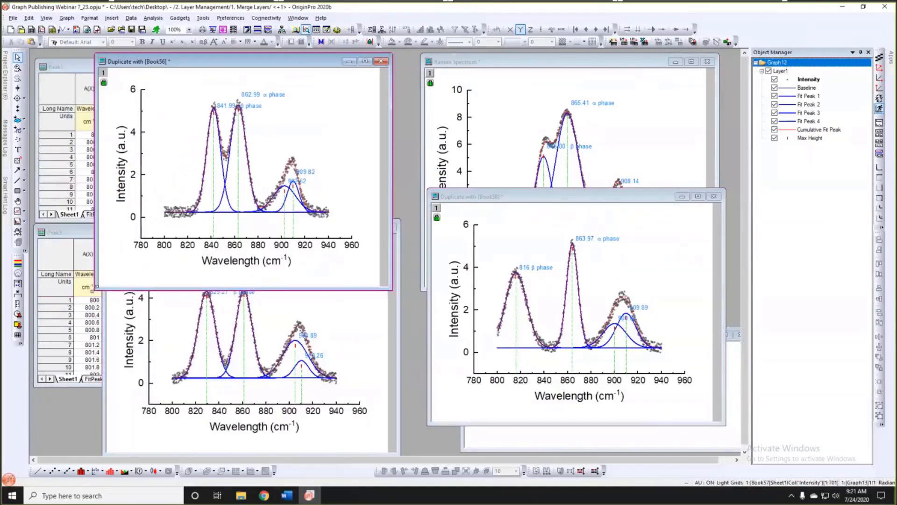
left_click_drag(96, 289, 144, 259)
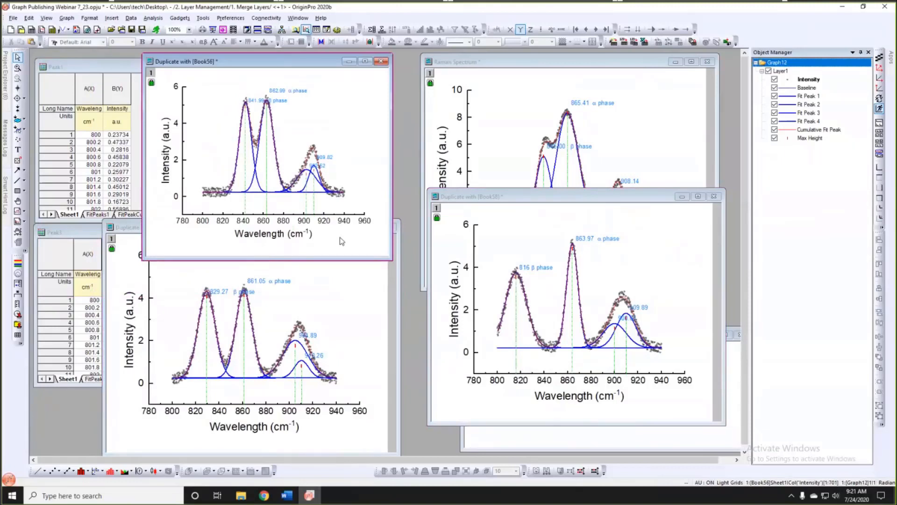
left_click_drag(750, 145, 714, 147)
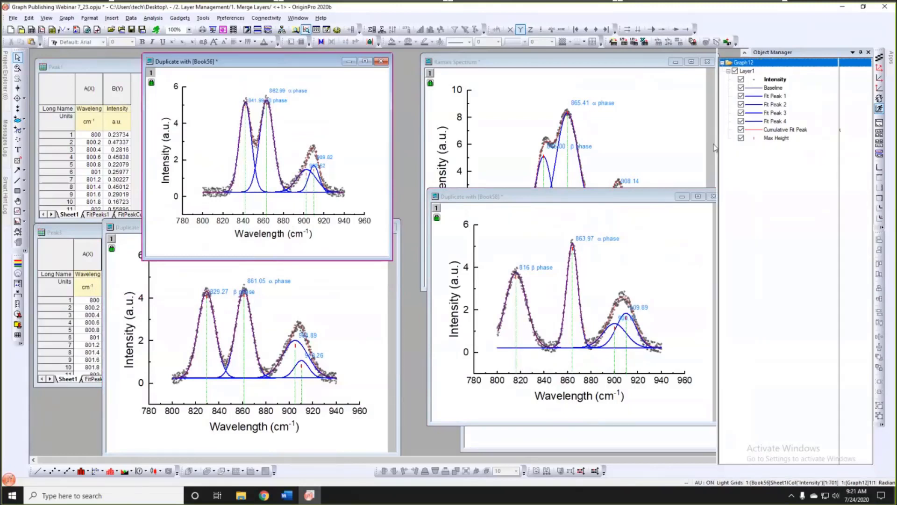
- Start merging graph windows and choose all graphs in the active folder as the sources
left_click(879, 149)
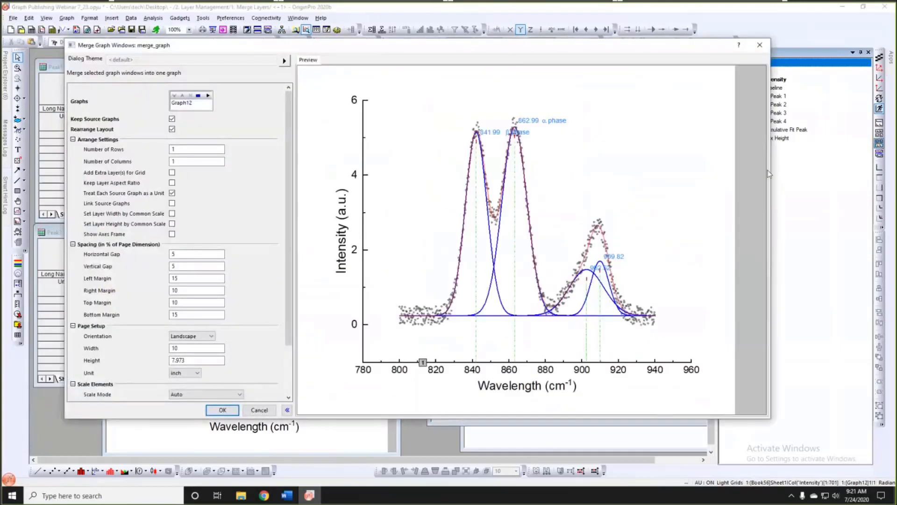
left_click_drag(770, 170, 730, 174)
left_click_drag(272, 49, 269, 53)
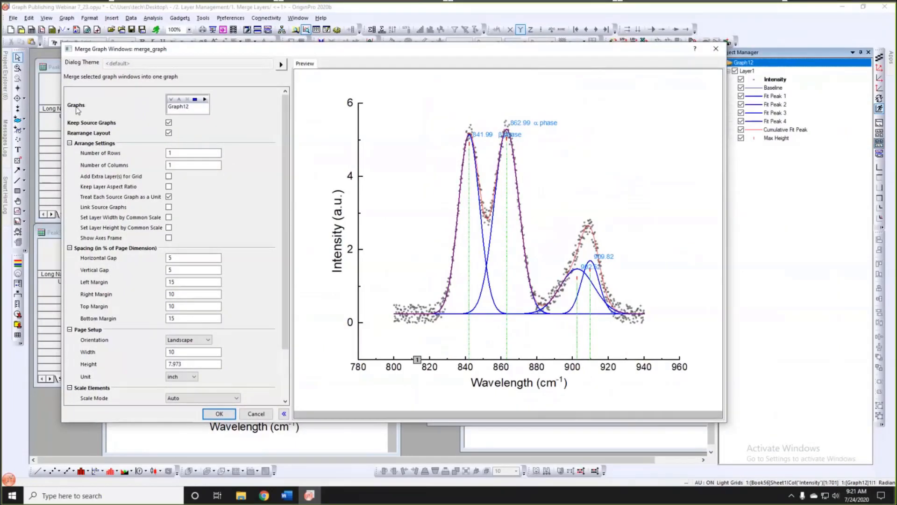
left_click(204, 99)
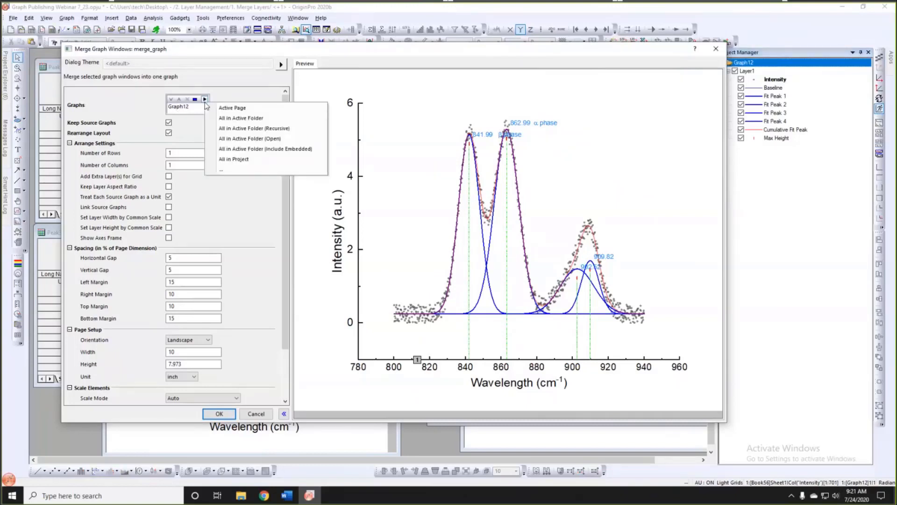
left_click(223, 119)
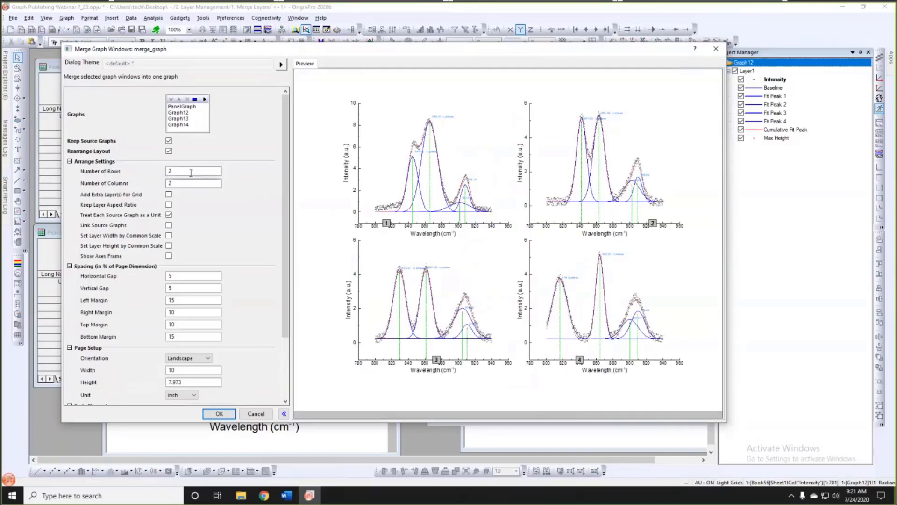
- Set the merged graph's layout to 4 rows and 1 column
double_click(166, 171)
type("4")
key("Tab")
type("1")
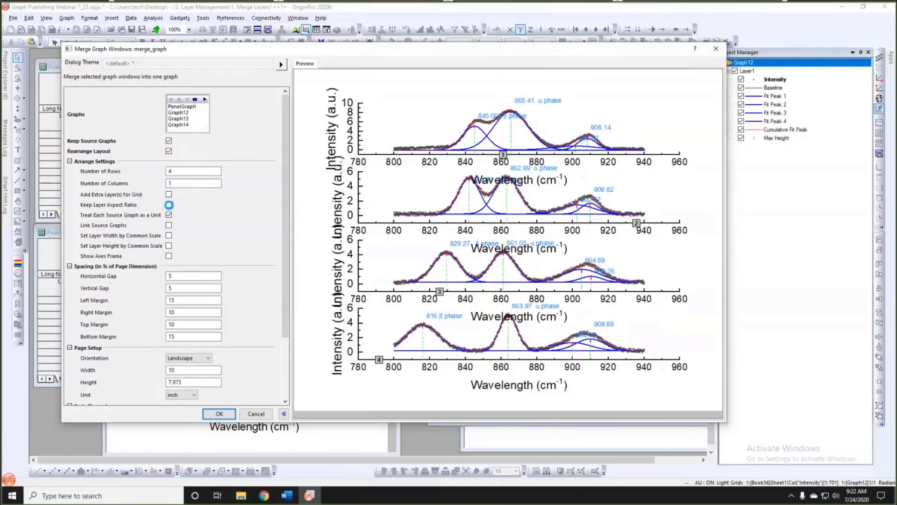
- Try keeping the layer aspect ratio in the merged graph
left_click(169, 205)
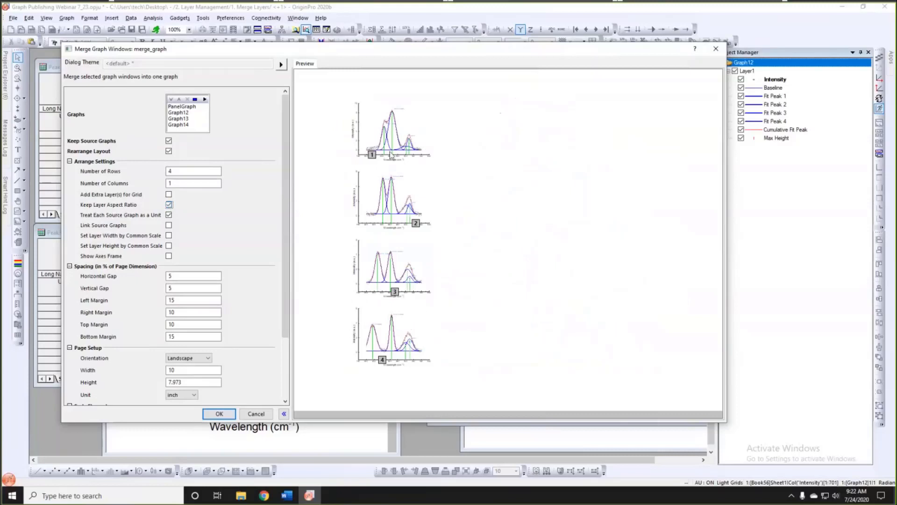
left_click_drag(365, 55, 399, 54)
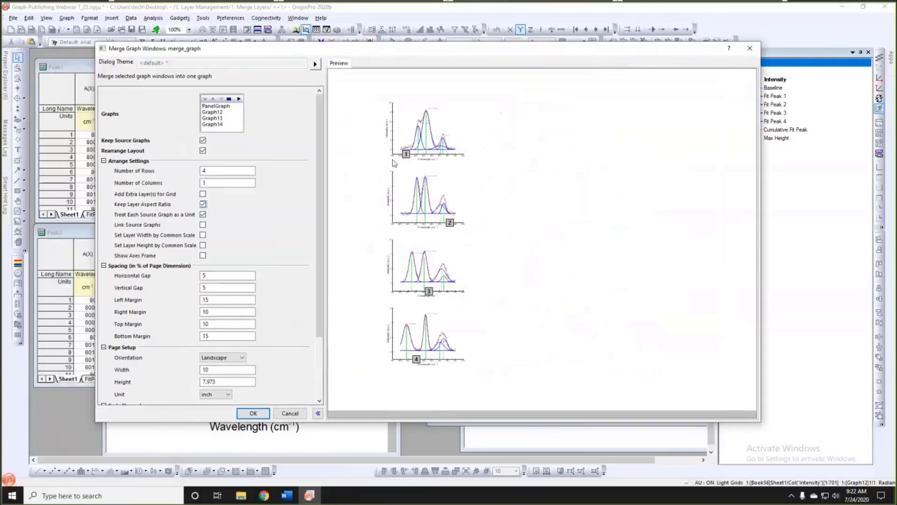
left_click(203, 205)
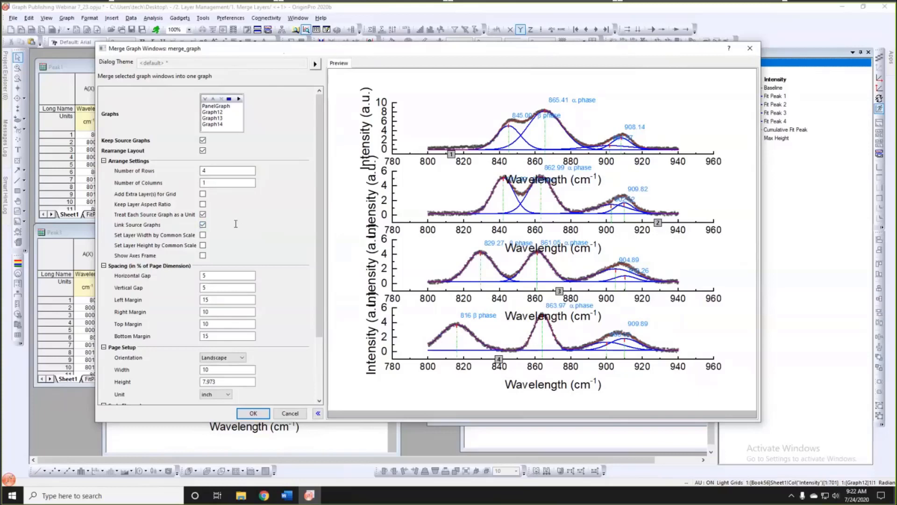
- Set layer heights by common scale and show the axes frame around each merged panel
left_click(204, 246)
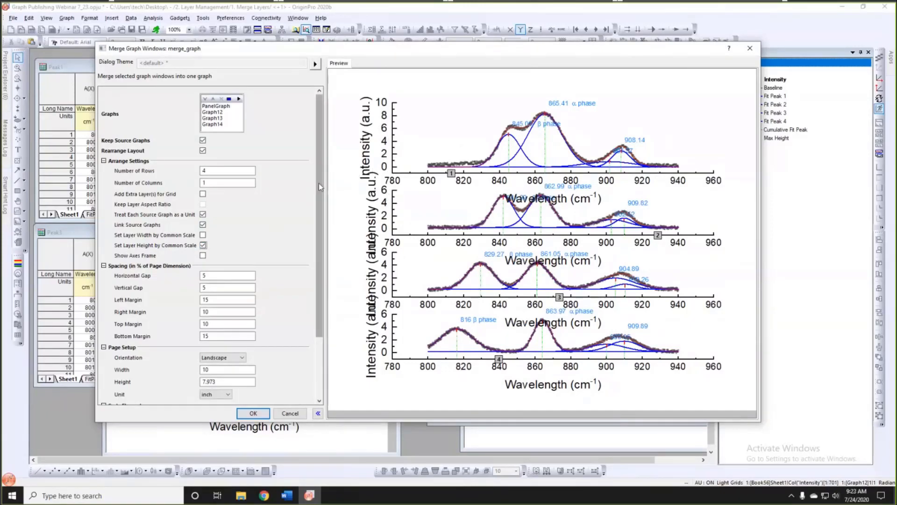
scroll(303, 196, "down", 2)
scroll(284, 204, "down", 1)
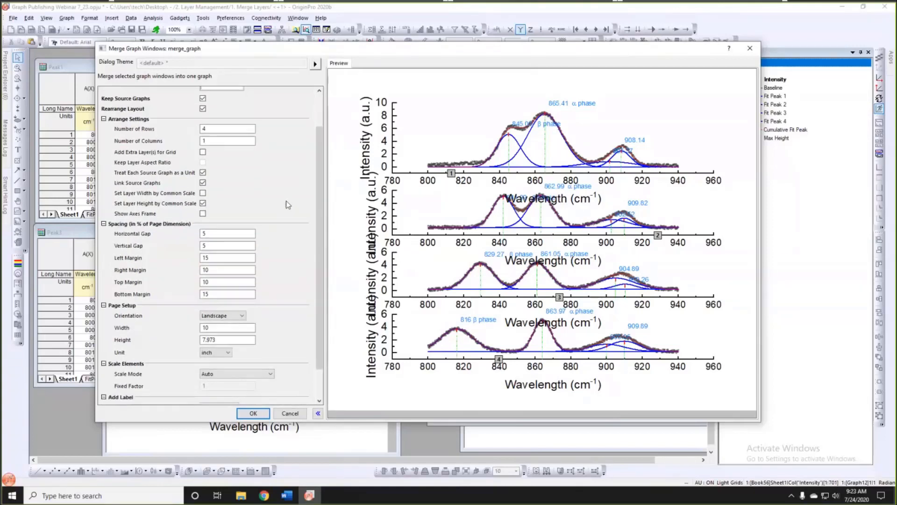
left_click(203, 214)
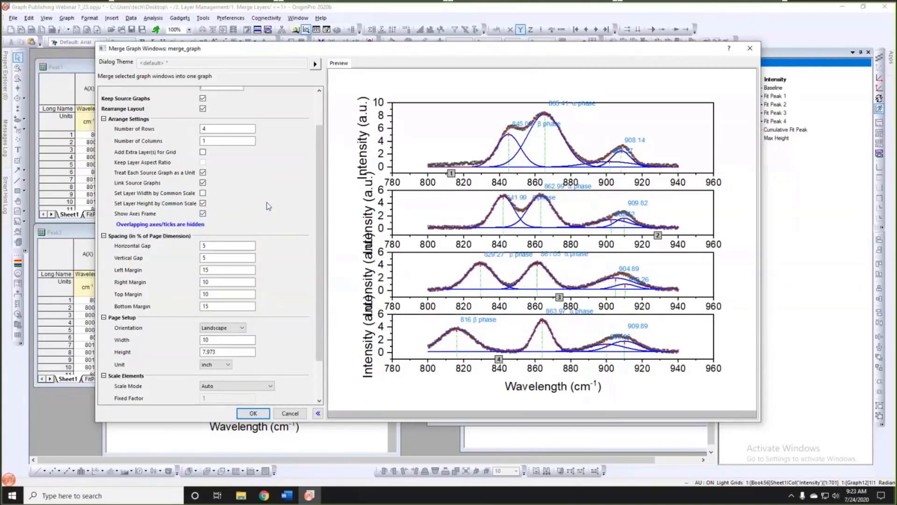
- Set the vertical gap between the merged panels to 0 percent of the page dimension
scroll(306, 220, "down", 1)
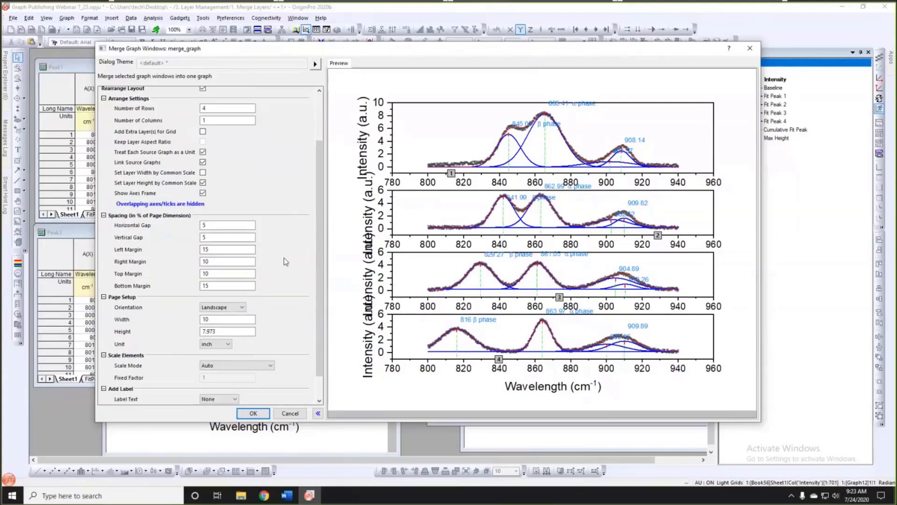
left_click(213, 237)
type("0")
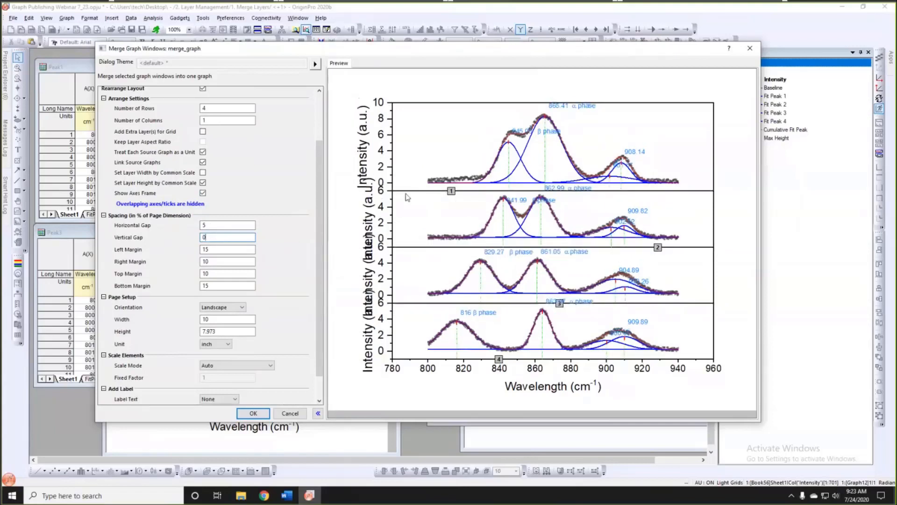
- Scale the merged graph's elements by a fixed factor of 0.8
scroll(295, 254, "down", 1)
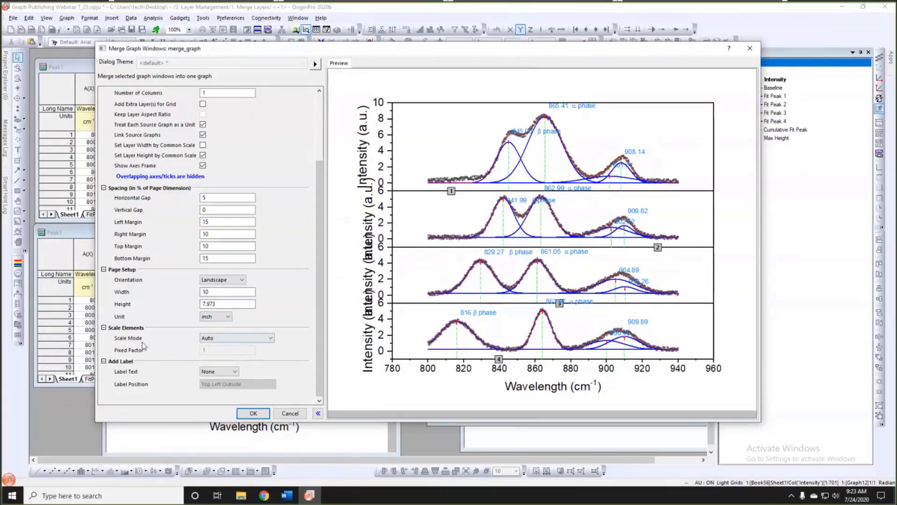
left_click(268, 340)
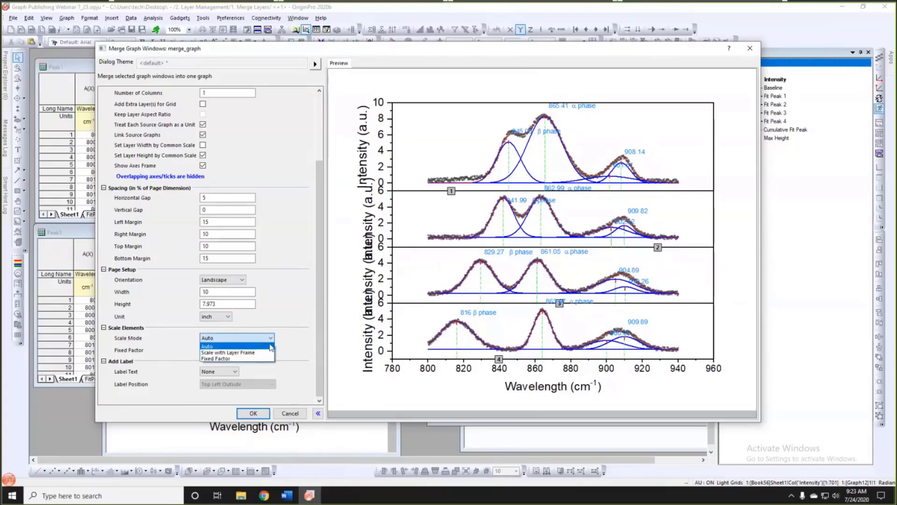
left_click(231, 359)
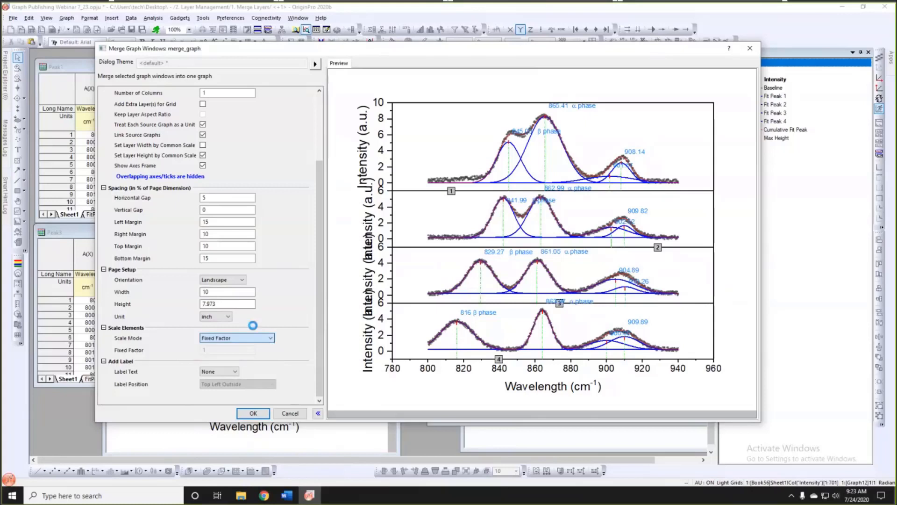
double_click(218, 351)
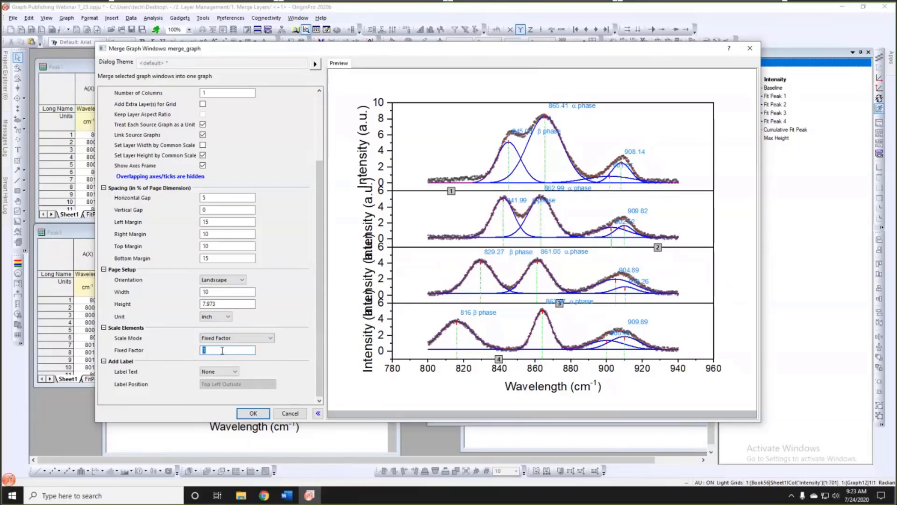
type("0.8")
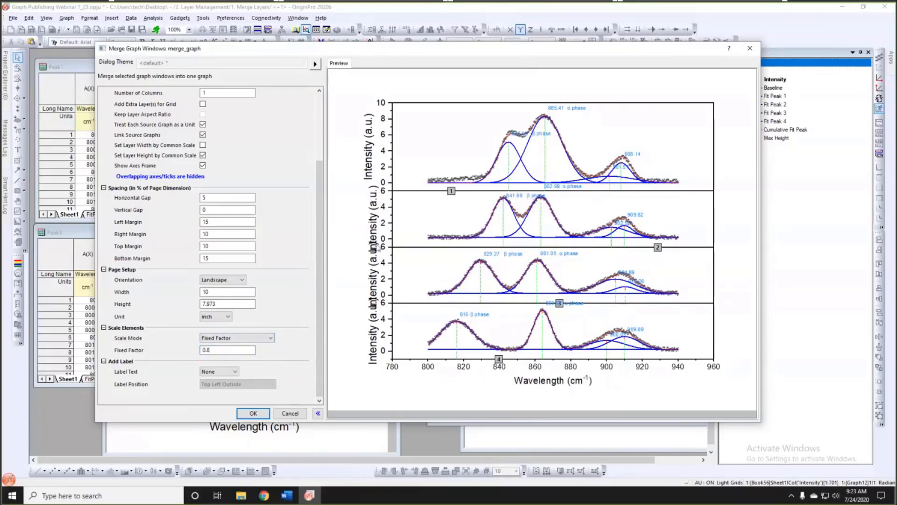
- Add the custom panel label a$) at Top Left Inside and create the merged graph
left_click(235, 372)
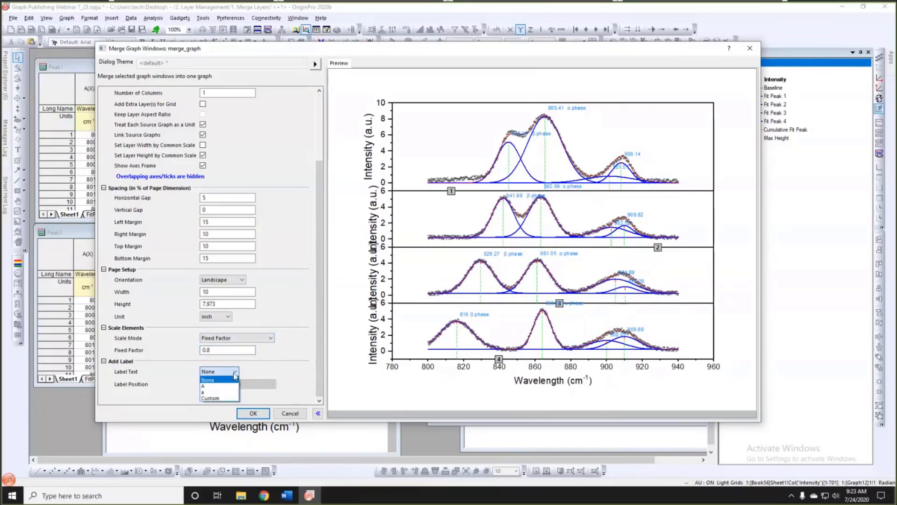
left_click(218, 398)
scroll(282, 351, "down", 2)
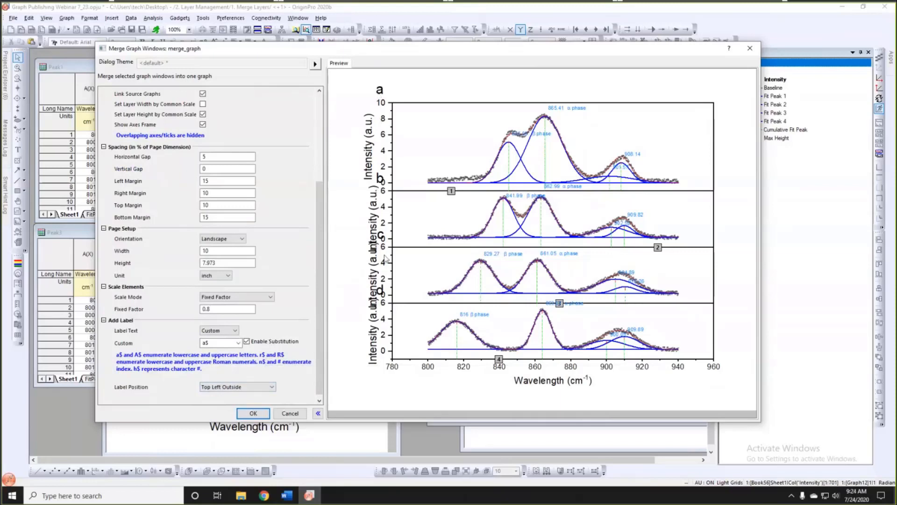
left_click(273, 387)
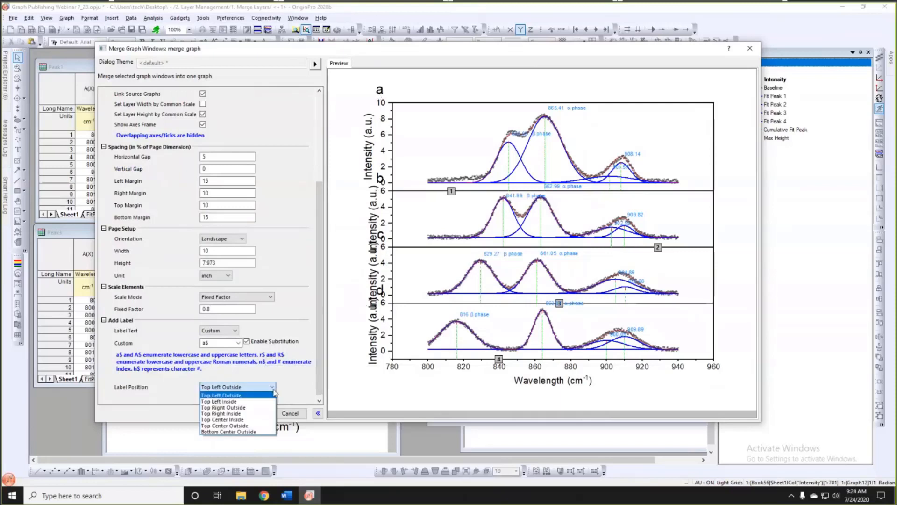
left_click(244, 402)
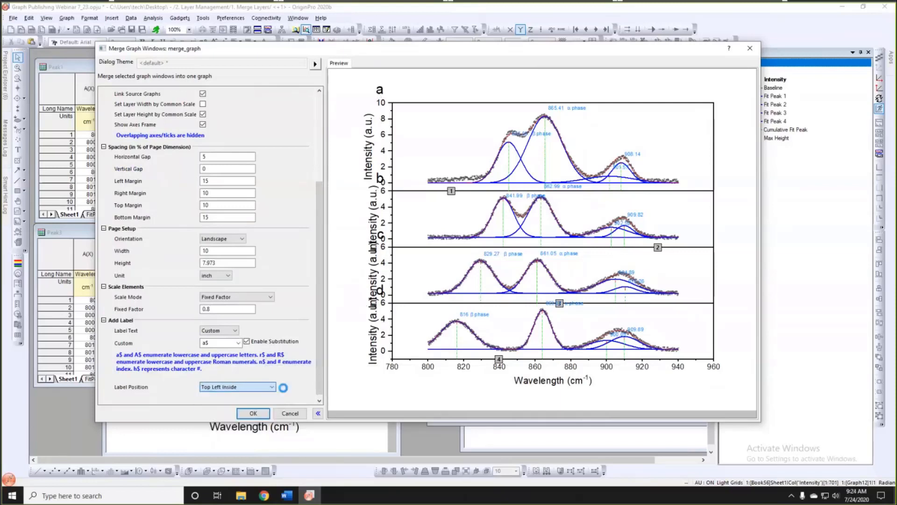
left_click(220, 343)
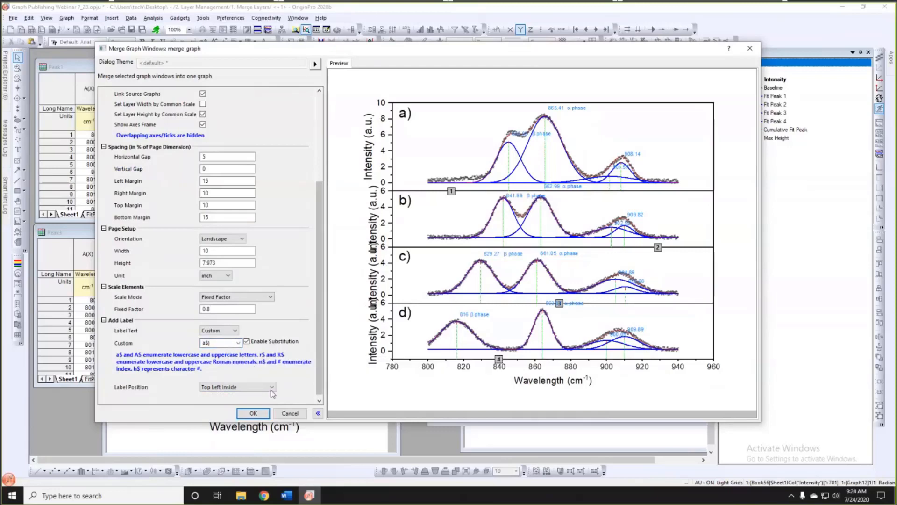
left_click(253, 413)
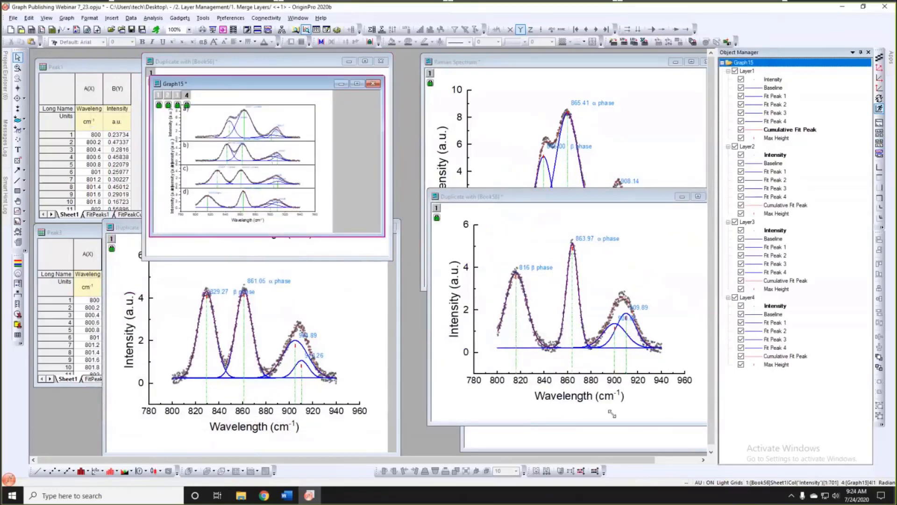
- Enlarge the merged graph window and delete the Intensity (a.u.) axis titles of panels b, c and d
left_click_drag(611, 413, 614, 415)
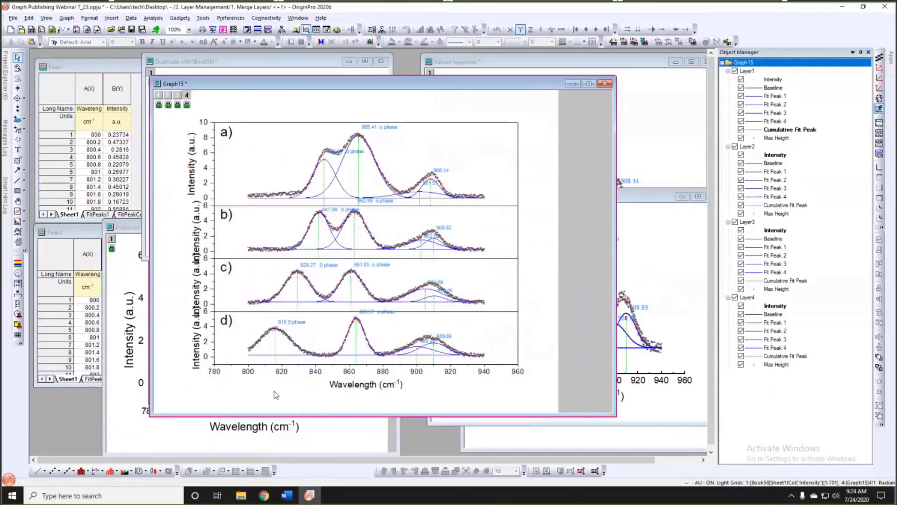
left_click(201, 235)
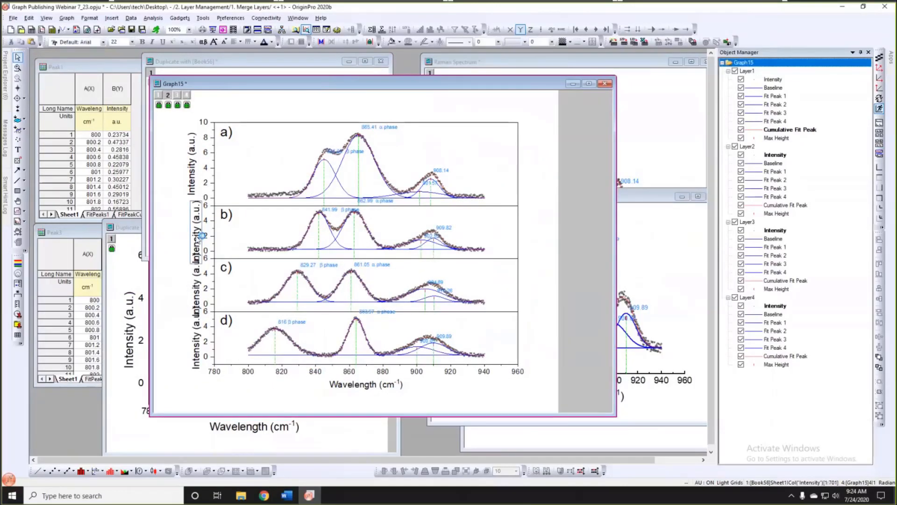
left_click(195, 310)
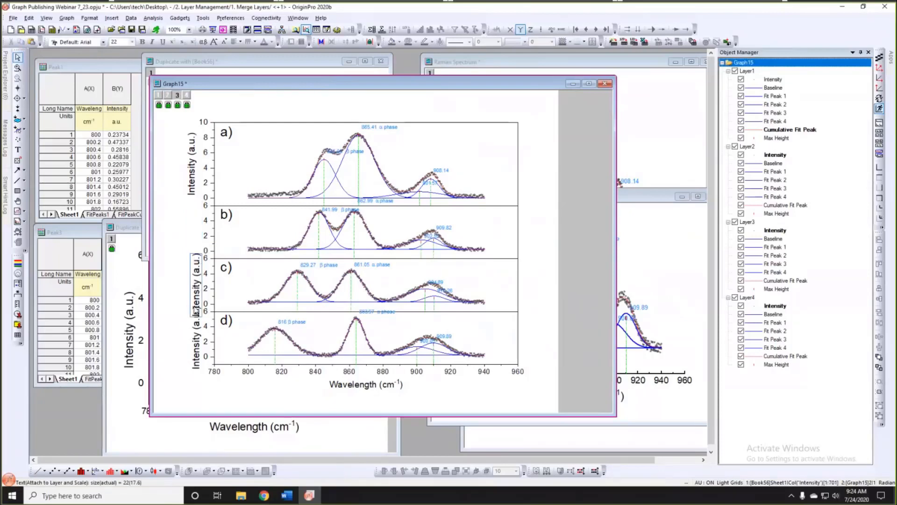
key("Delete")
left_click(196, 348)
key("Delete")
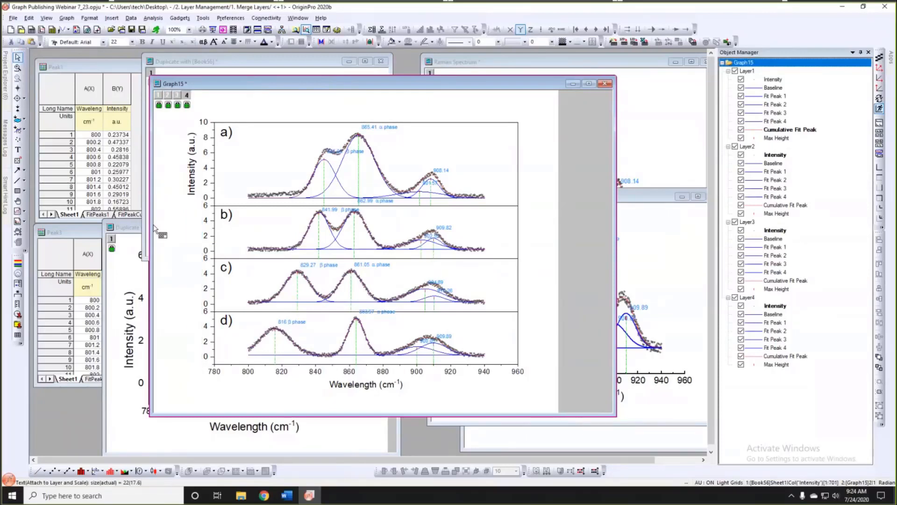
- Move the remaining Intensity (a.u.) title to the vertical middle of the stacked panels and slightly enlarge the graph window
left_click_drag(191, 176, 173, 322)
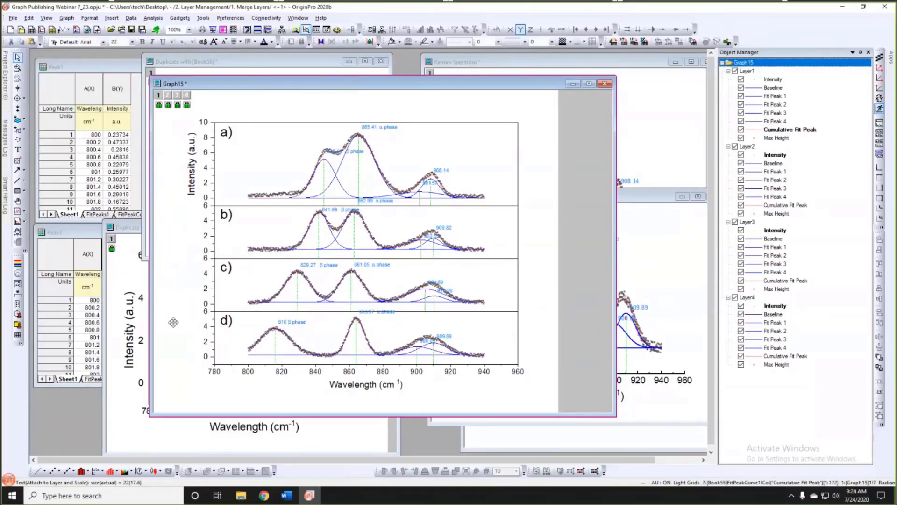
left_click_drag(175, 266, 182, 266)
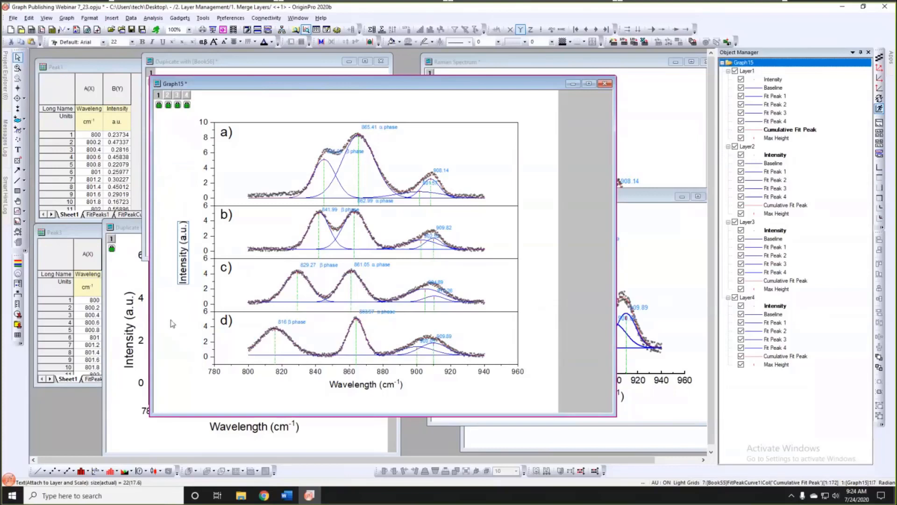
left_click(172, 321)
left_click(590, 303)
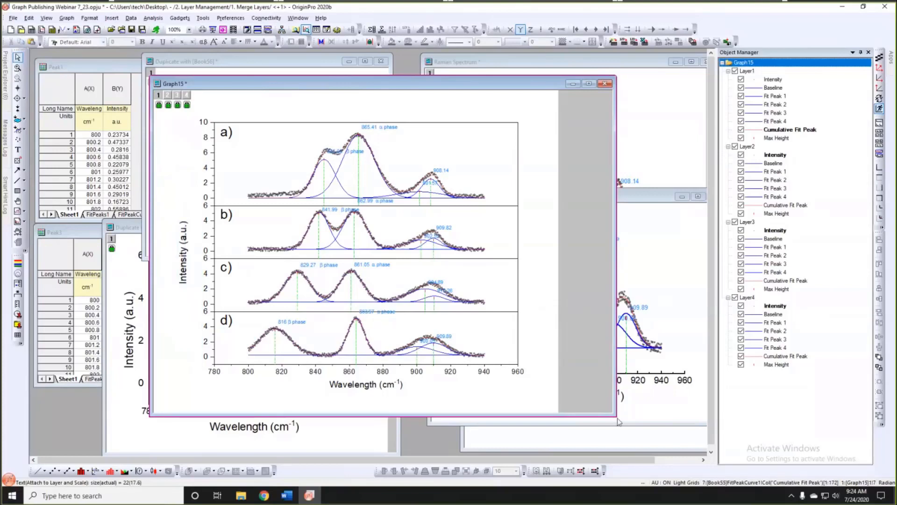
left_click_drag(616, 416, 629, 427)
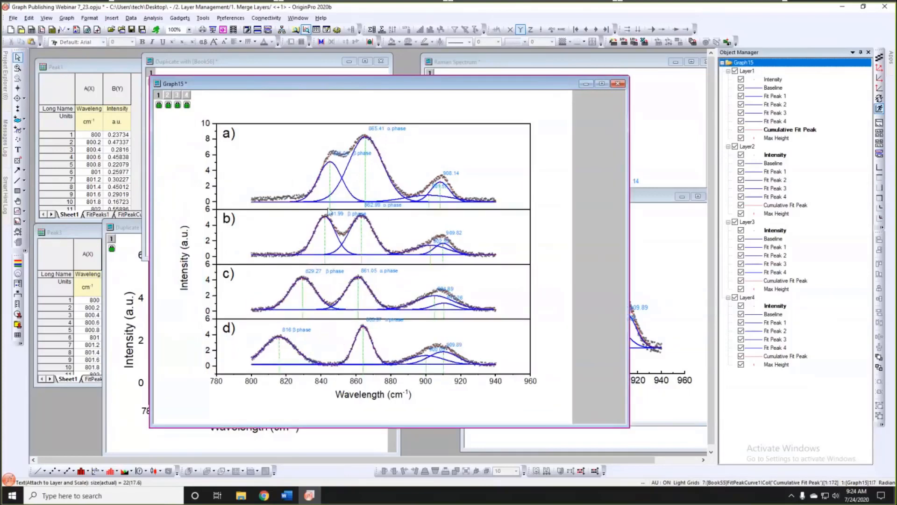
- Open the 2. Insert Layer project folder, bring the Multiple Layers with Line Plot graph forward, and narrow the Object Manager
left_click(6, 77)
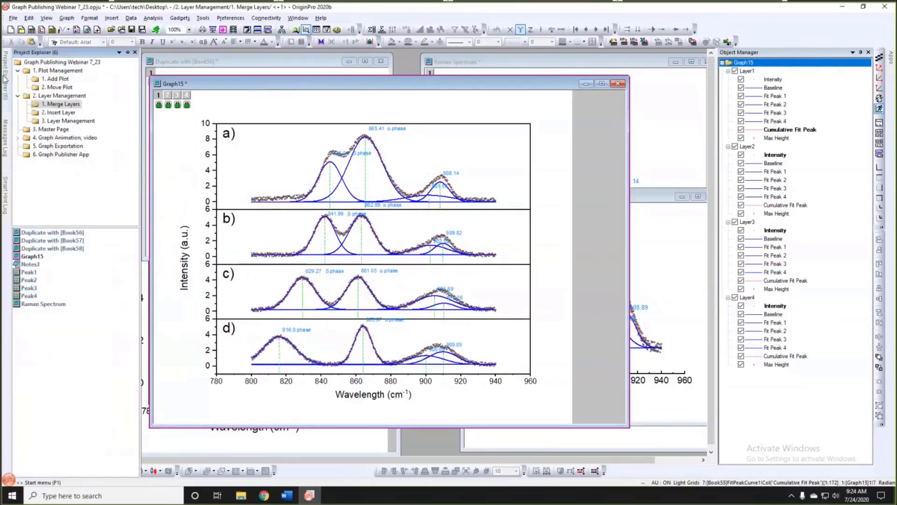
left_click(70, 113)
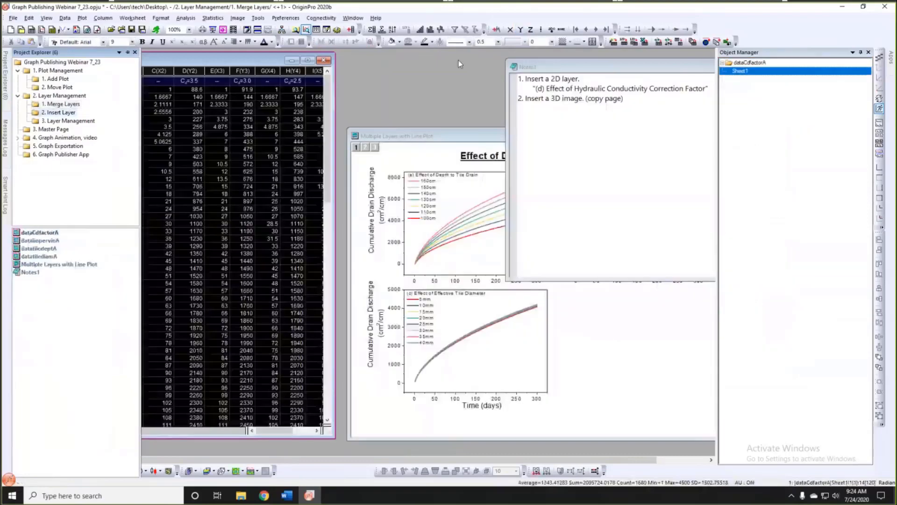
left_click(444, 142)
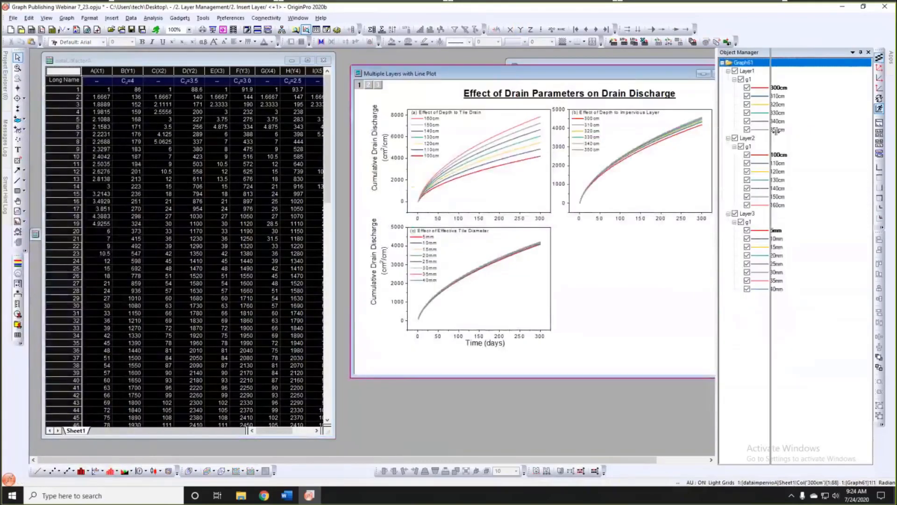
left_click_drag(776, 132, 790, 131)
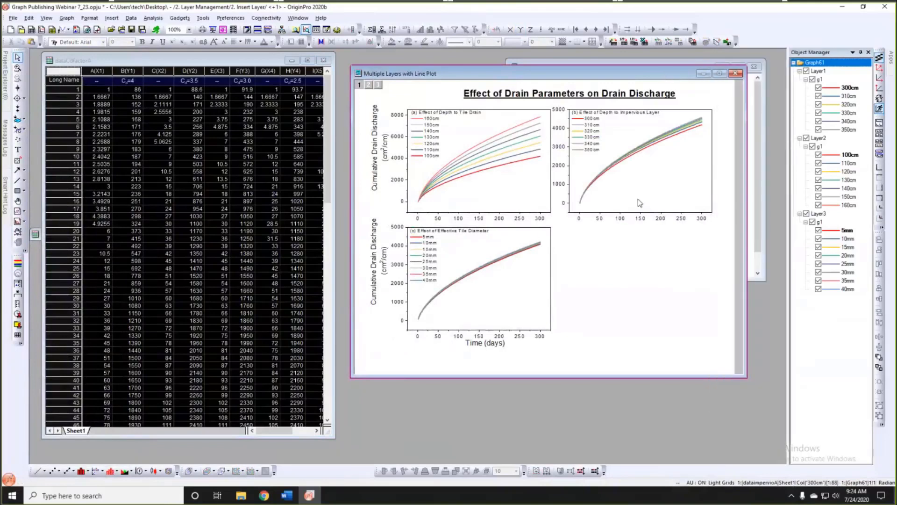
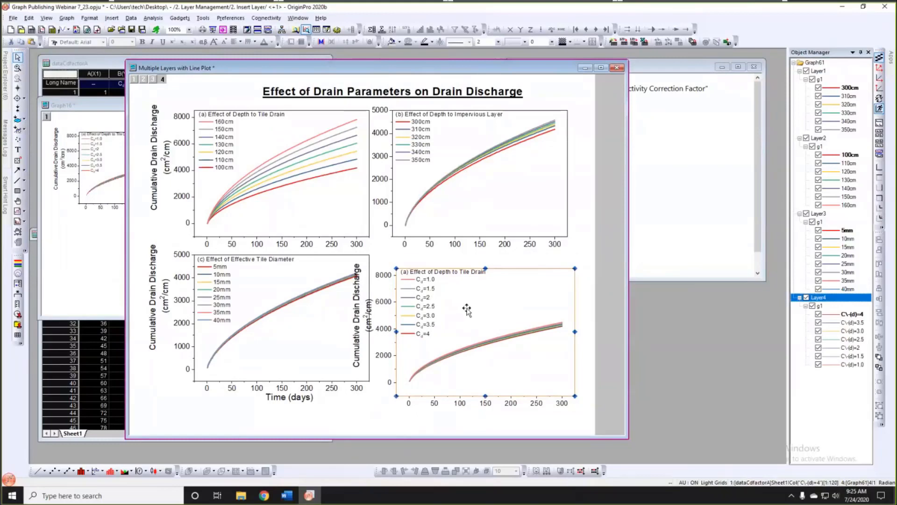
- Give the fourth layer the same width and height as panel (c), using panel (c) as the reference
left_click(325, 316)
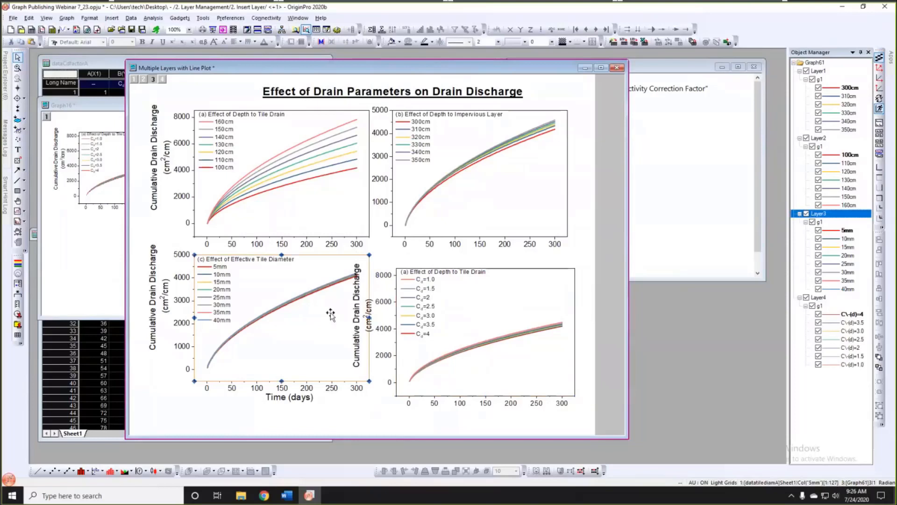
left_click(267, 338)
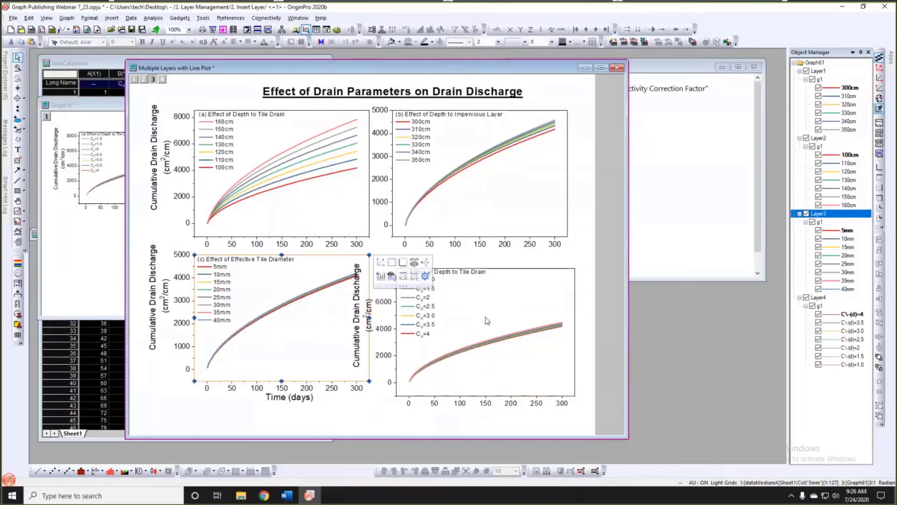
left_click(500, 313)
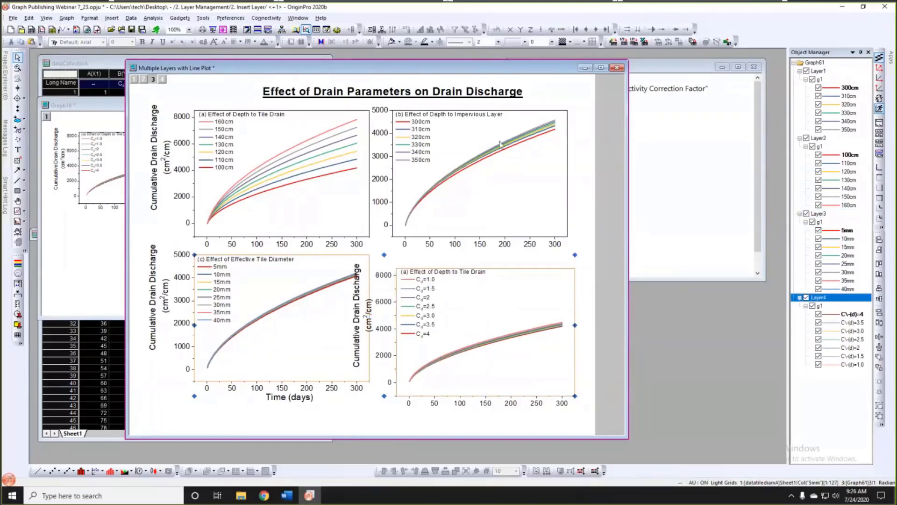
left_click_drag(489, 71, 443, 69)
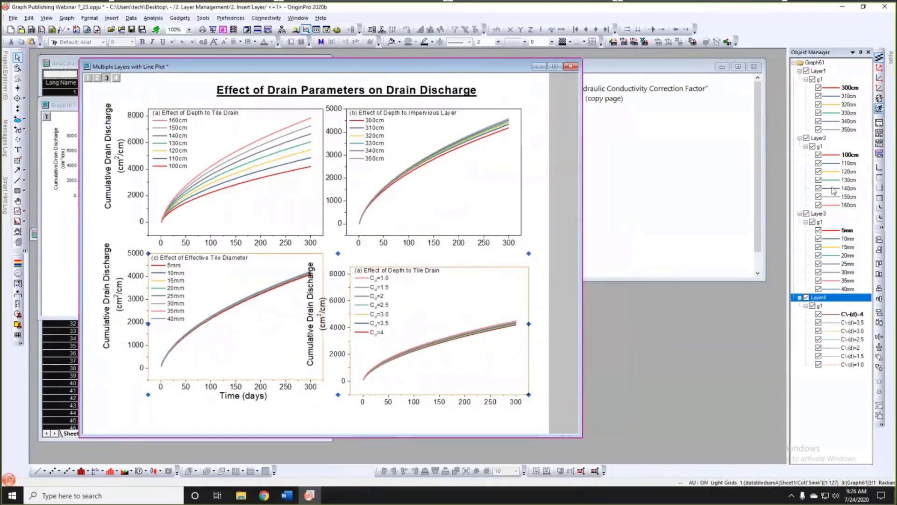
left_click(879, 314)
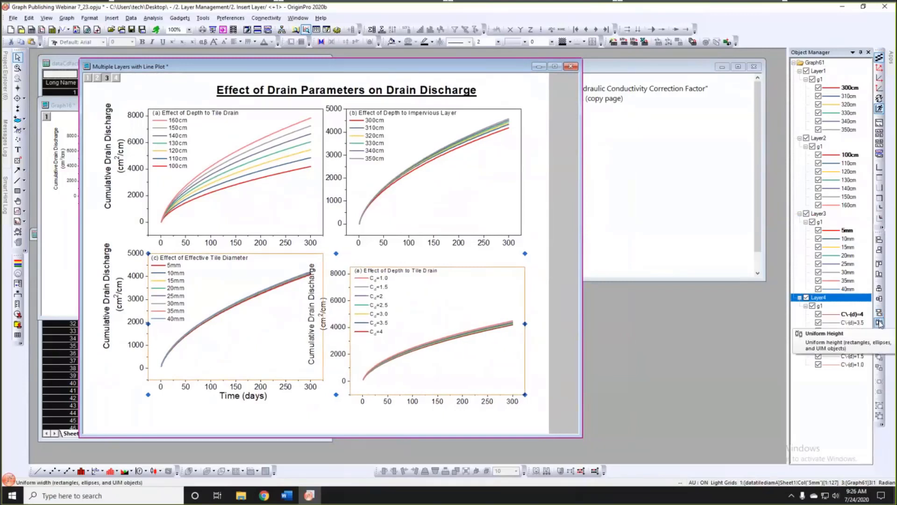
left_click(880, 324)
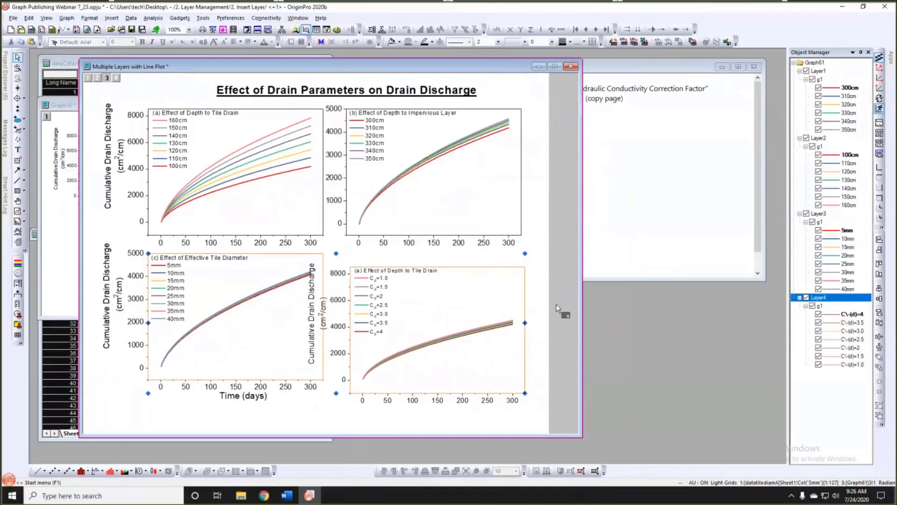
- Align the fourth layer's left edge with panel (b) and line it up horizontally with panel (c)
left_click(457, 207)
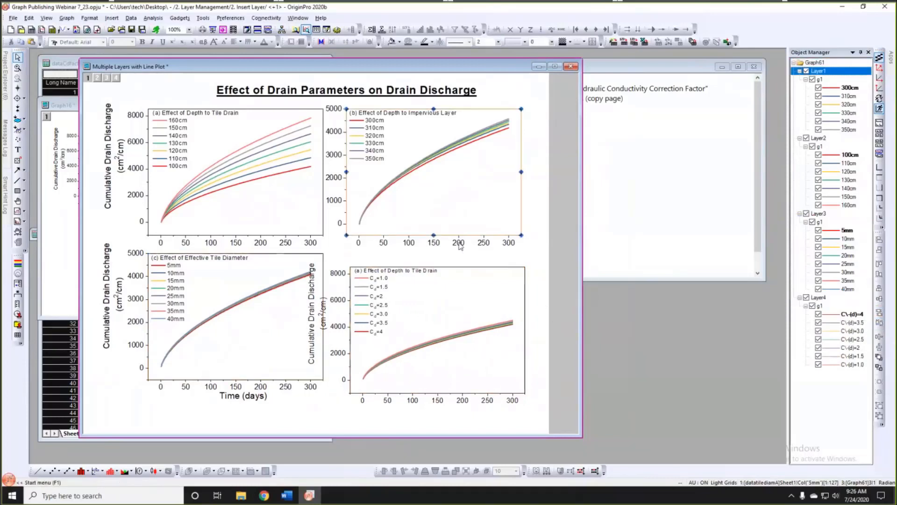
left_click(469, 280)
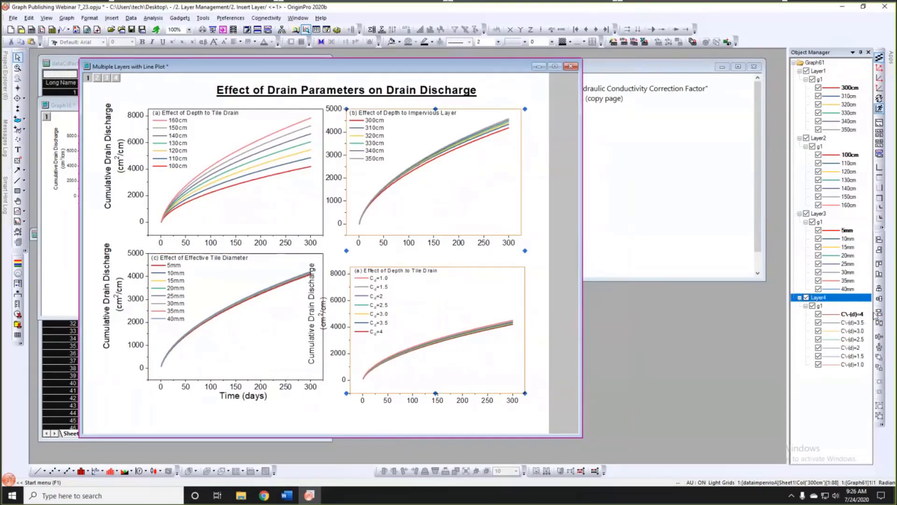
left_click(879, 241)
left_click(327, 332)
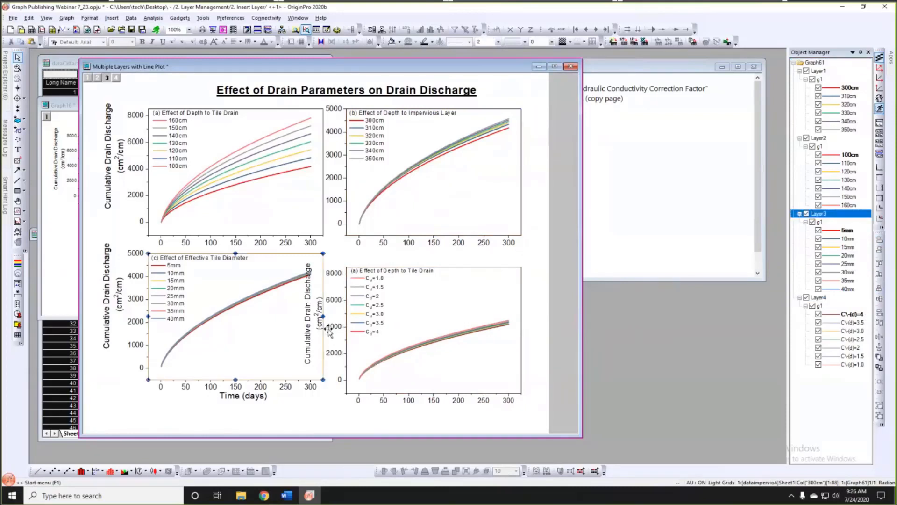
left_click(467, 311, "shift")
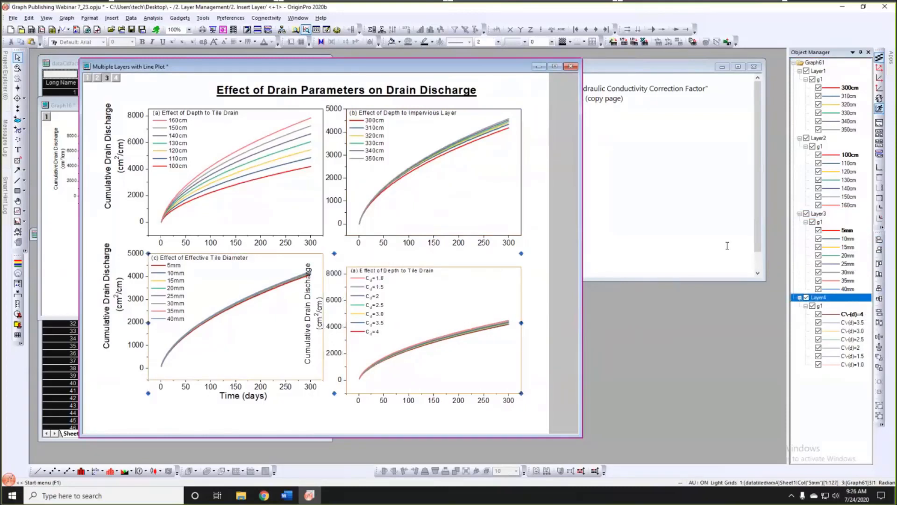
left_click(879, 264)
left_click(558, 298)
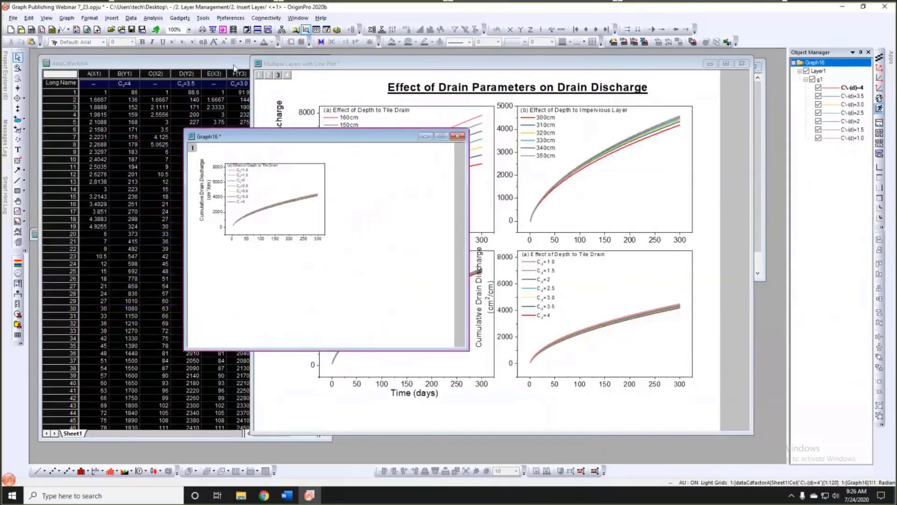
- Delete the fourth layer with the C_d curves from the Multiple Layers with Line Plot graph
left_click(234, 66)
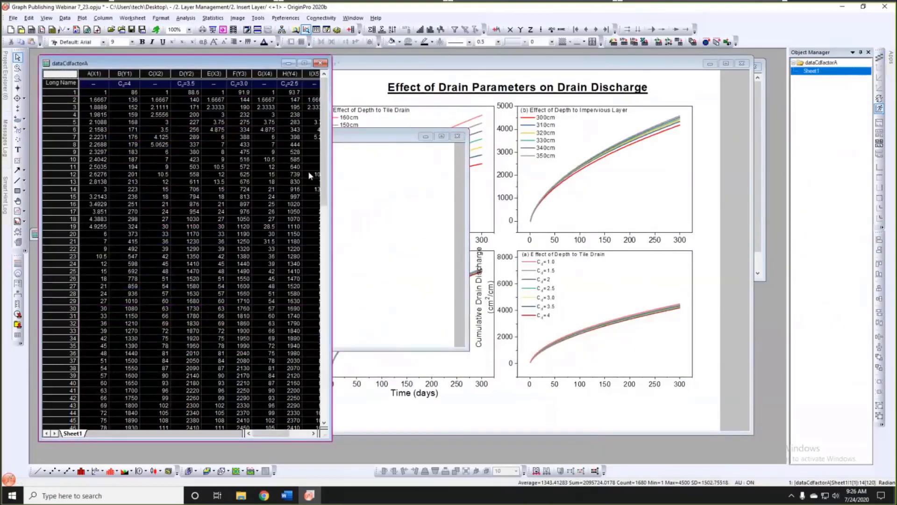
left_click(525, 304)
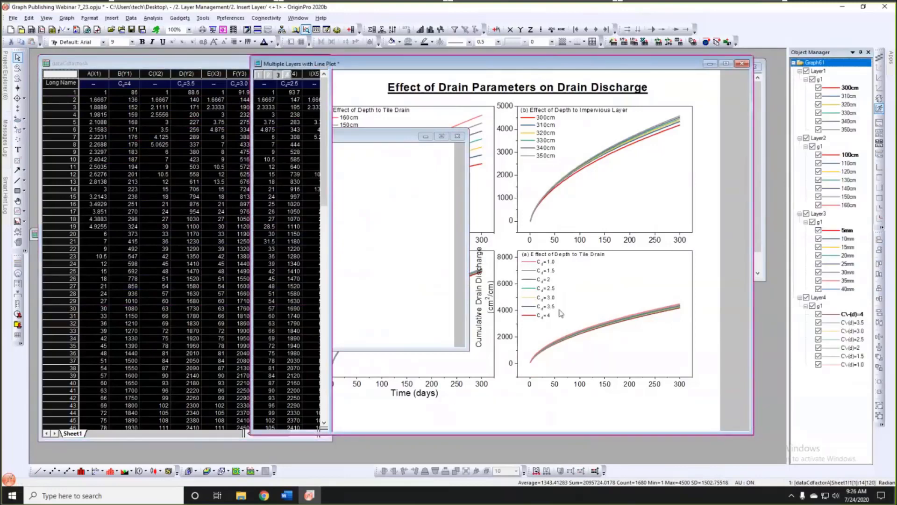
left_click(574, 277)
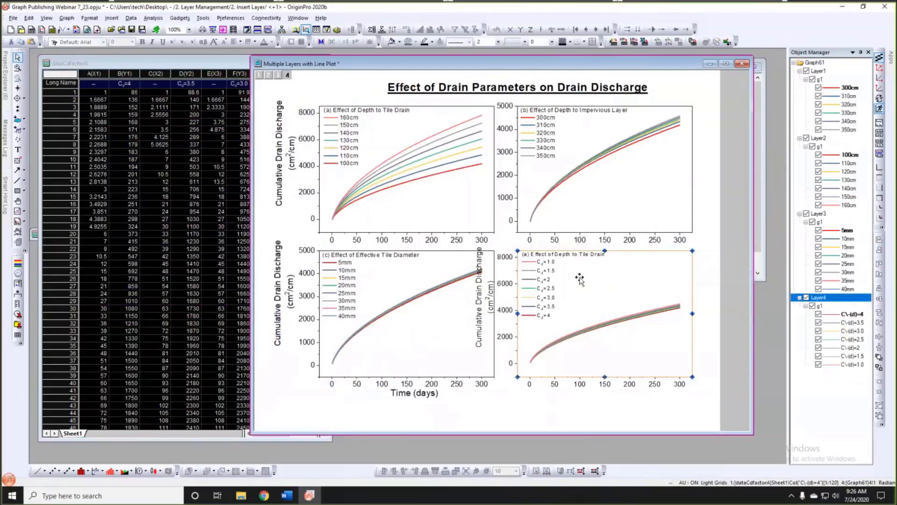
key("Delete")
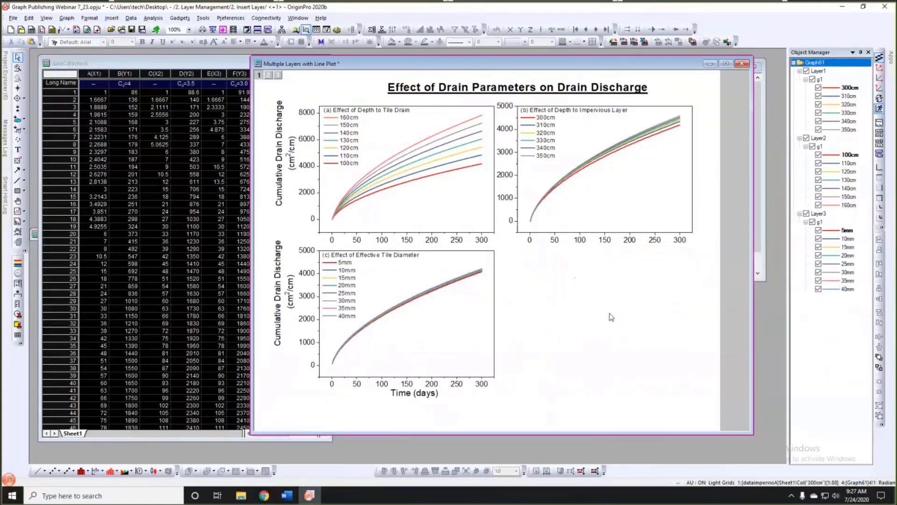
- Plot the selected dataCdfactorA worksheet data as a 3D Waterfall Z:Color Mapping graph
left_click(153, 64)
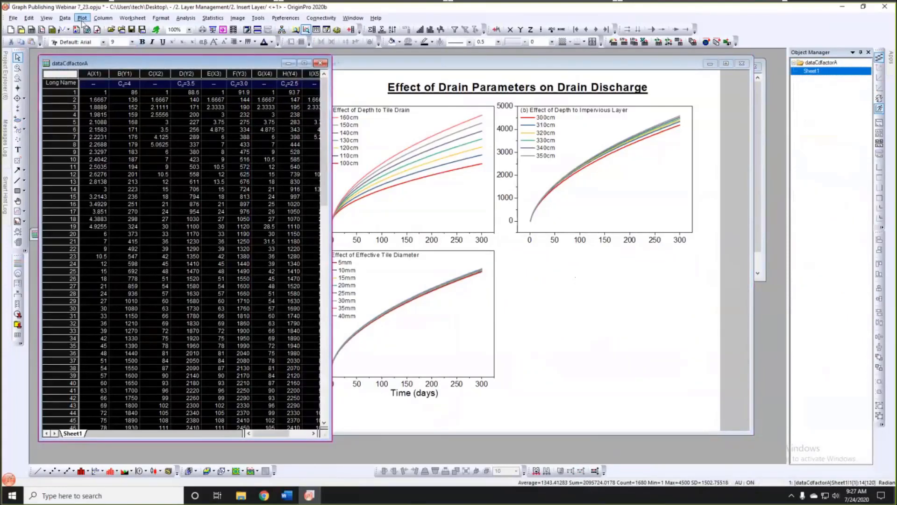
left_click(82, 19)
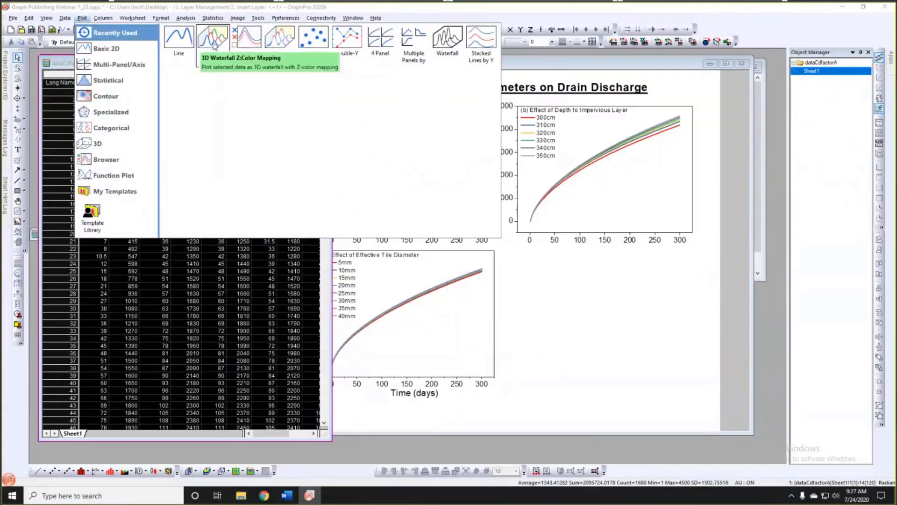
left_click(213, 44)
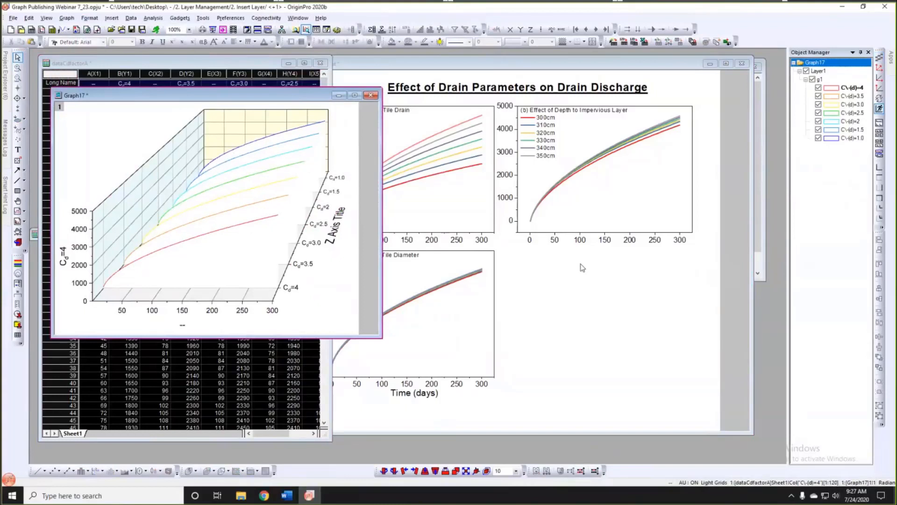
left_click(603, 298)
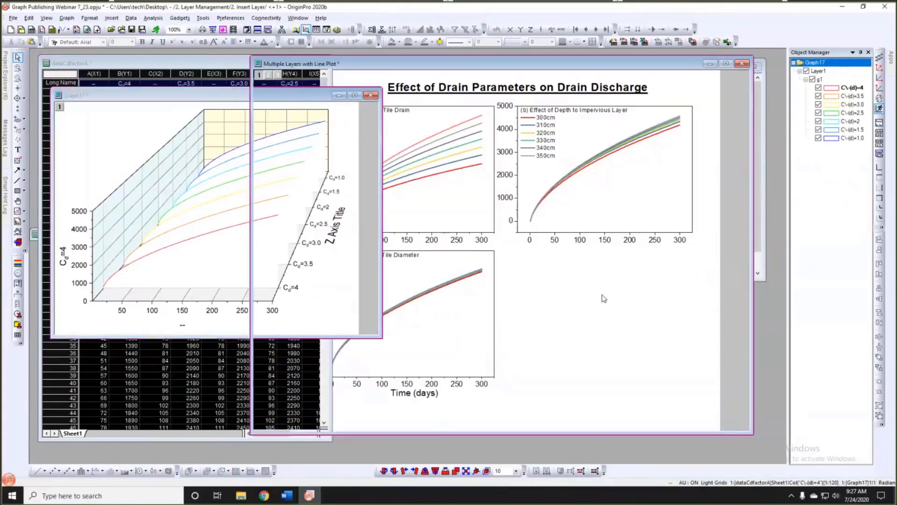
- Copy the page of the 3D waterfall graph and paste it into the Multiple Layers with Line Plot graph
left_click(178, 94)
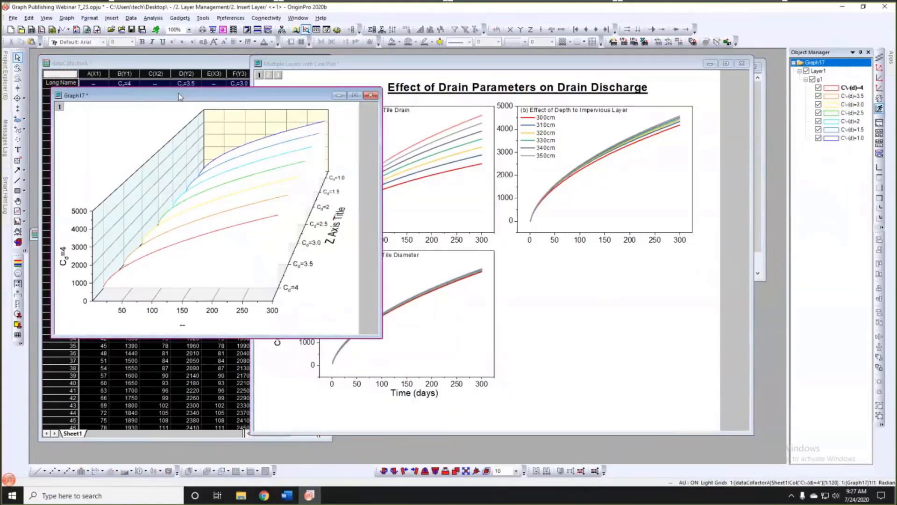
right_click(178, 93)
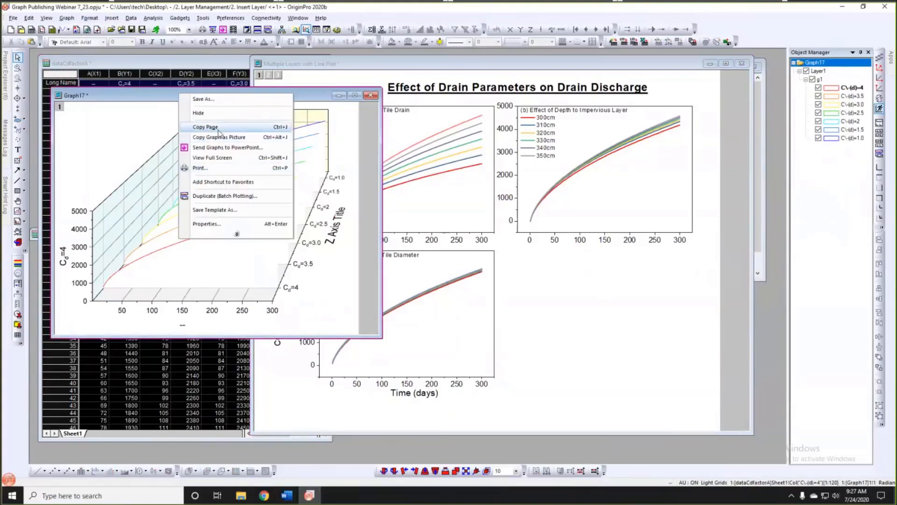
left_click(216, 126)
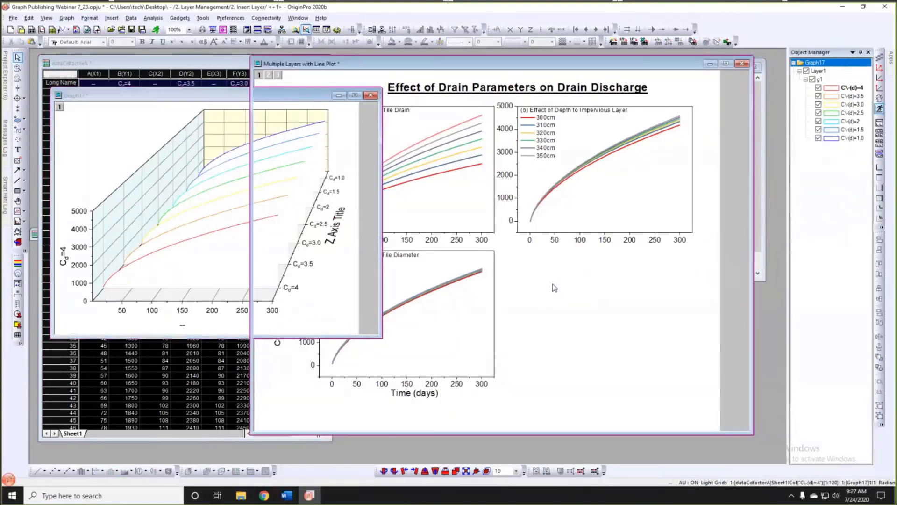
left_click(461, 61)
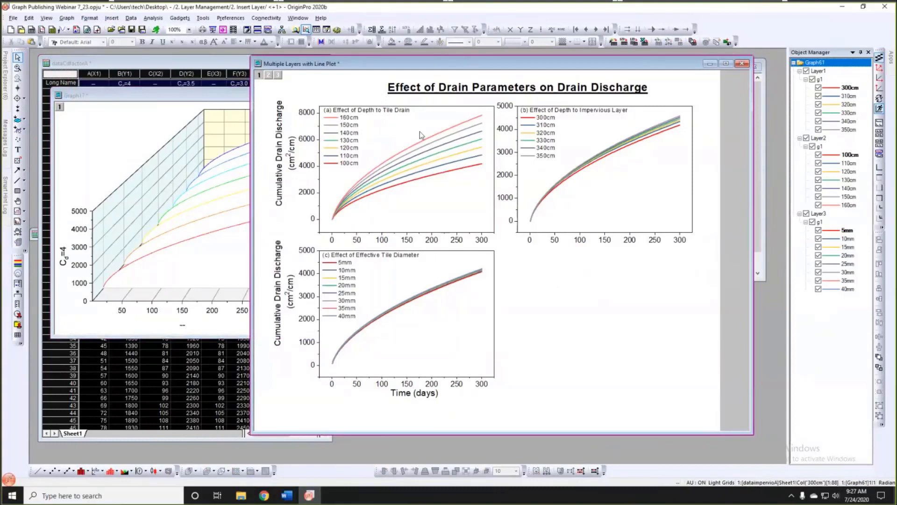
key("ctrl+v")
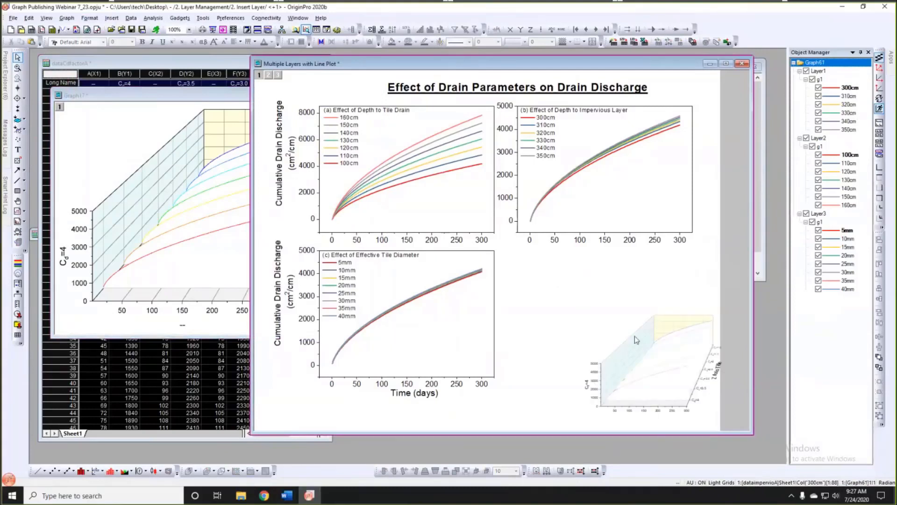
- Move the pasted 3D waterfall graph into the empty space below panel (b) and enlarge it to fill that space
left_click_drag(634, 335, 566, 279)
left_click_drag(661, 361, 644, 348)
left_click(700, 394)
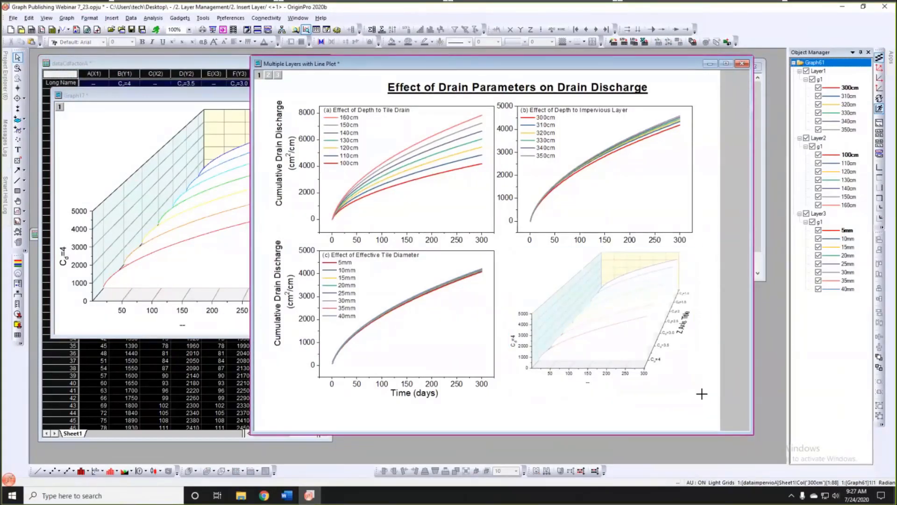
left_click(629, 348)
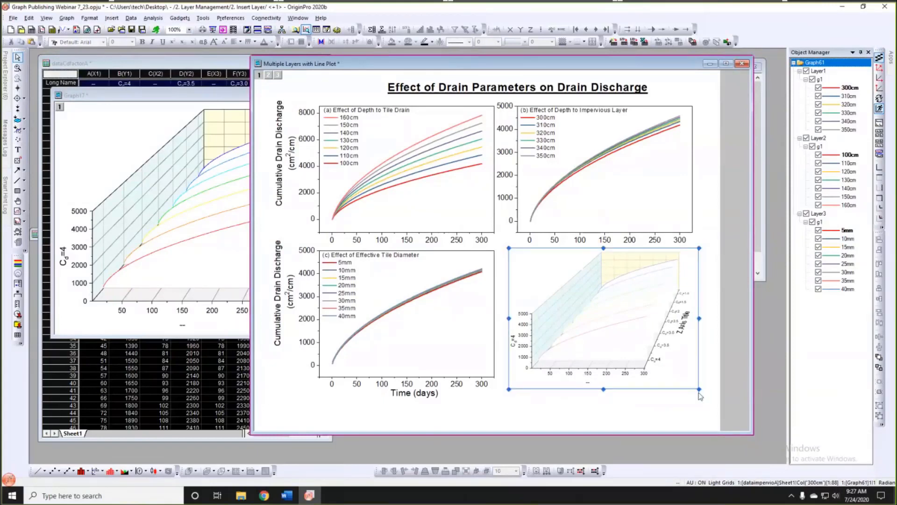
left_click_drag(700, 394, 681, 401)
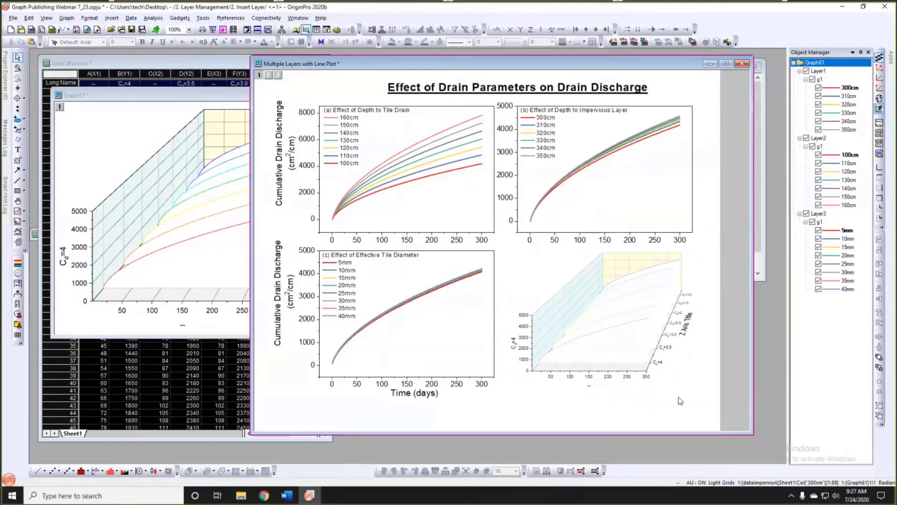
left_click(541, 264)
left_click(706, 159)
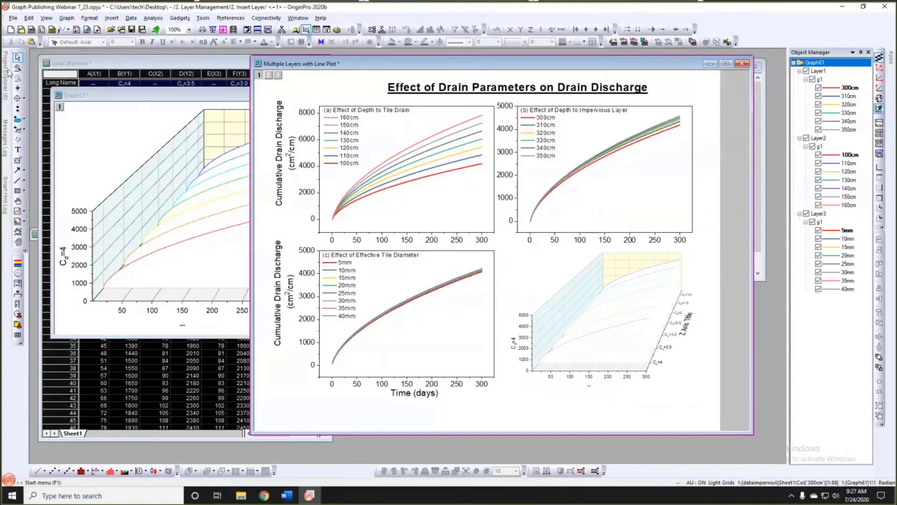
- Open the 3. Layer Management project folder and shrink the three-panel Trial Run graph window so the layer management notes are uncovered
mouse_move(8, 70)
left_click(42, 123)
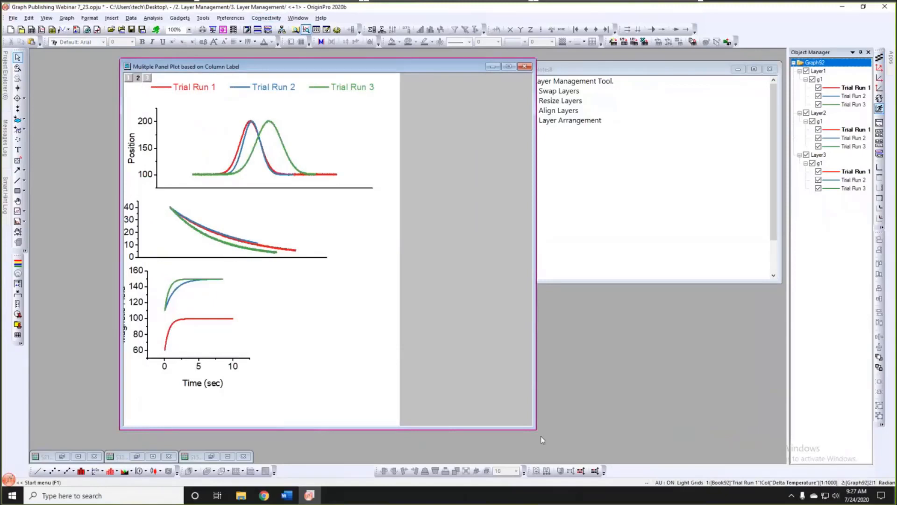
left_click_drag(537, 429, 481, 414)
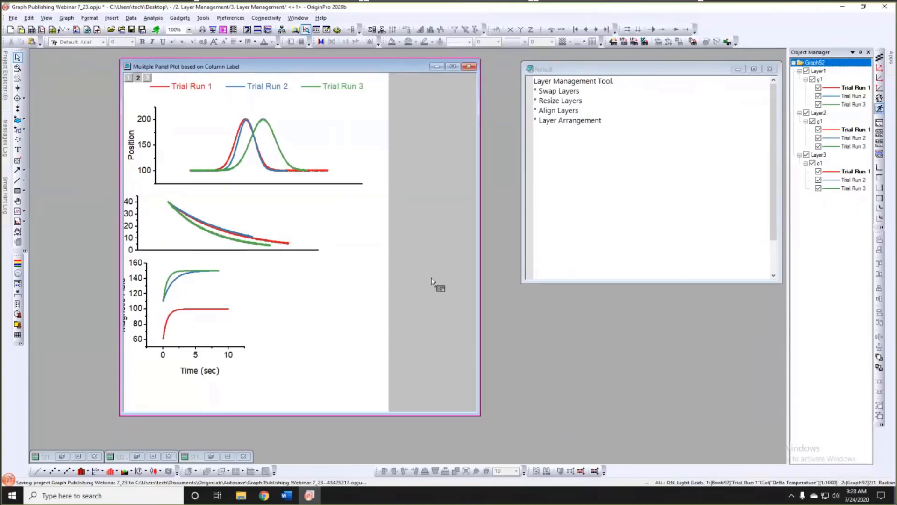
- Examine the size and alignment of the three layers in the multi-panel graph
left_click(185, 172)
left_click(176, 227)
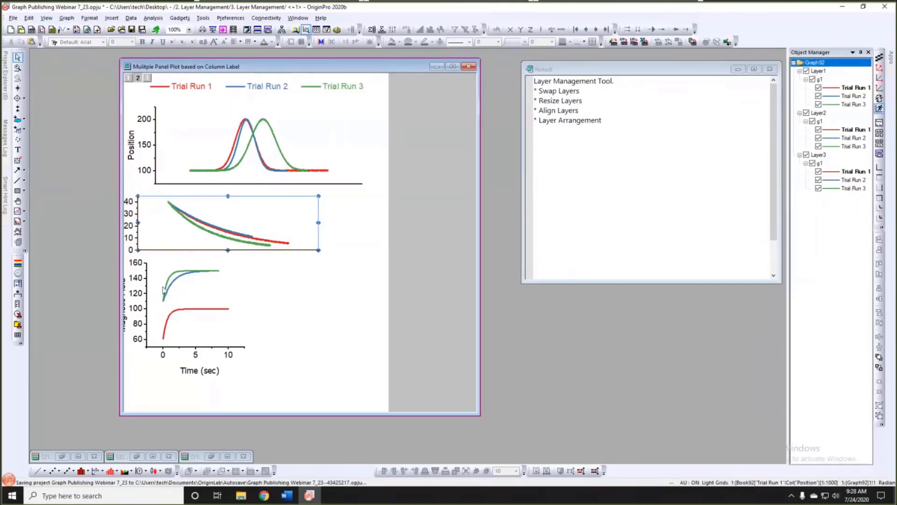
left_click(164, 289)
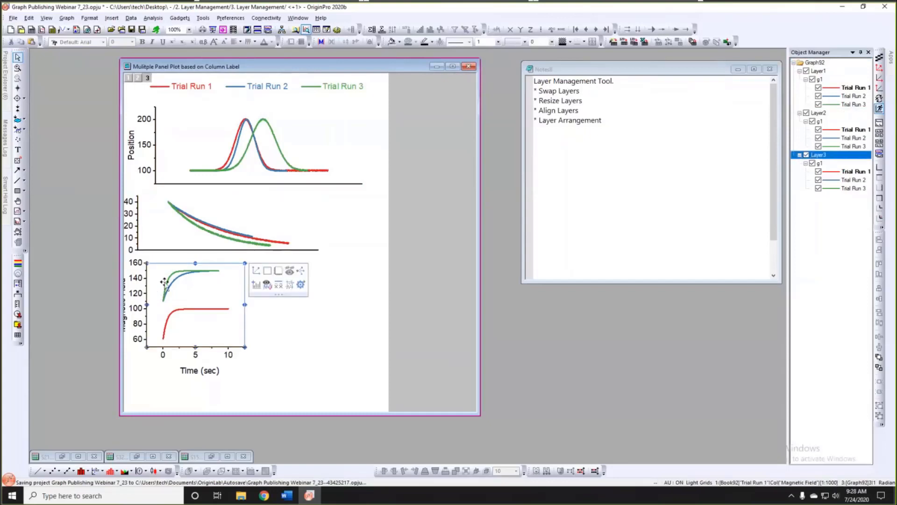
left_click(422, 292)
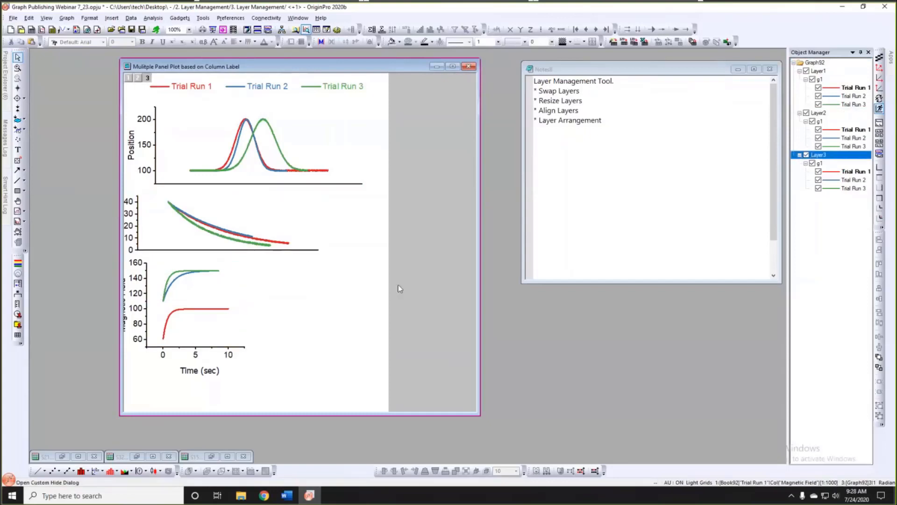
left_click(201, 139)
- Reposition the multi-panel graph window, then open Layer Management for it and enlarge the dialog and its preview
left_click_drag(217, 66, 189, 65)
left_click(385, 188)
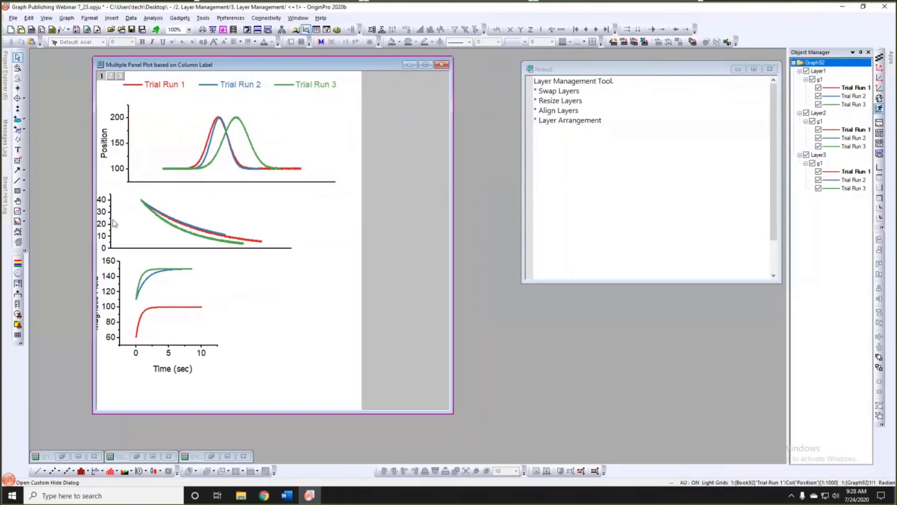
left_click(67, 17)
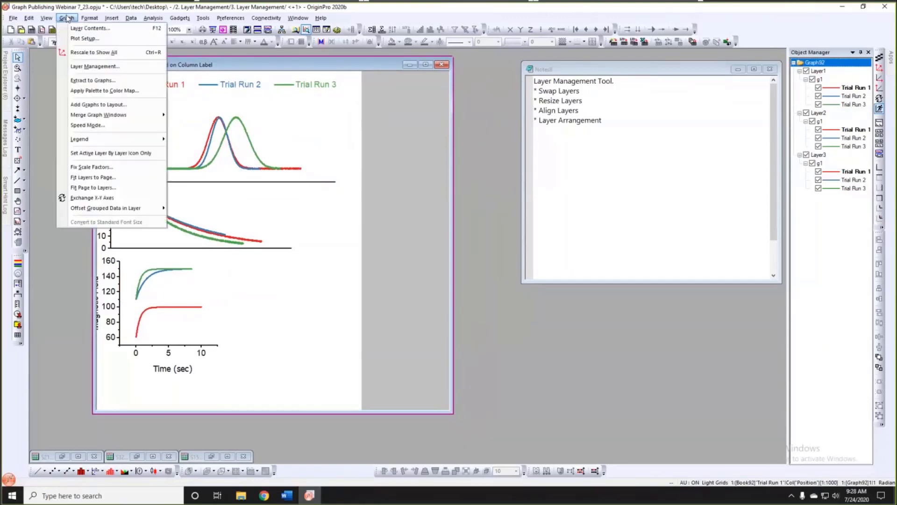
left_click(85, 66)
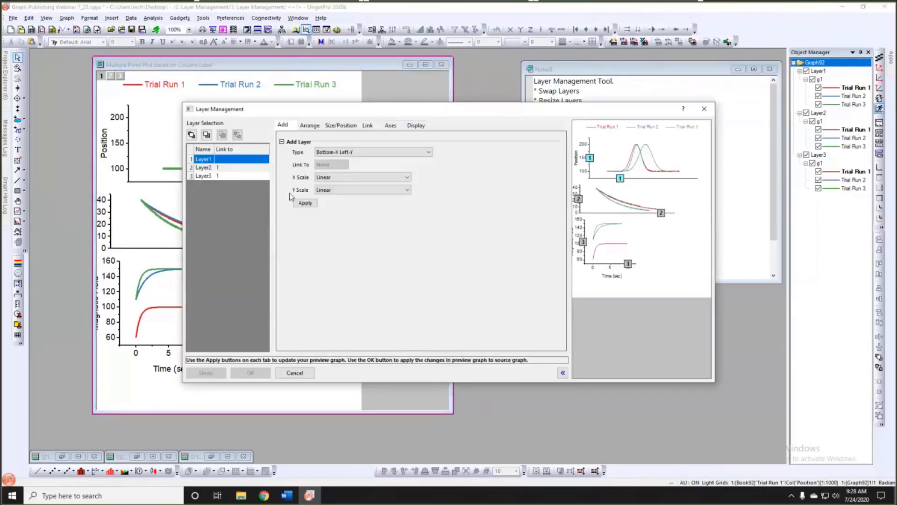
left_click_drag(409, 113, 407, 76)
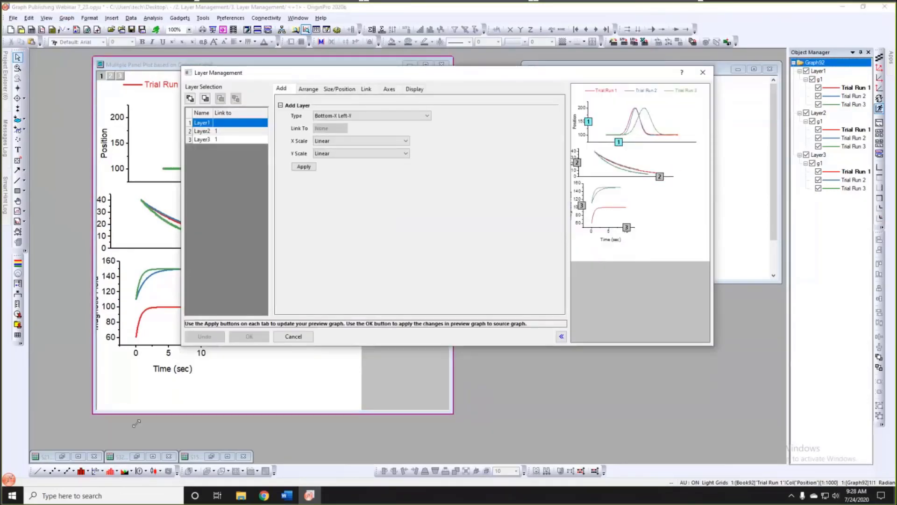
left_click_drag(121, 437, 121, 437)
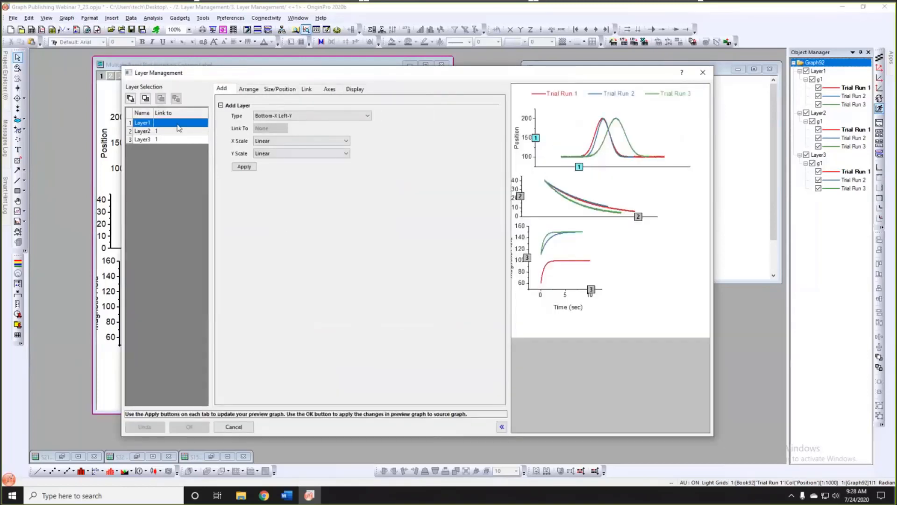
- Check which panels in the preview correspond to Layer2 and Layer3
left_click(142, 132)
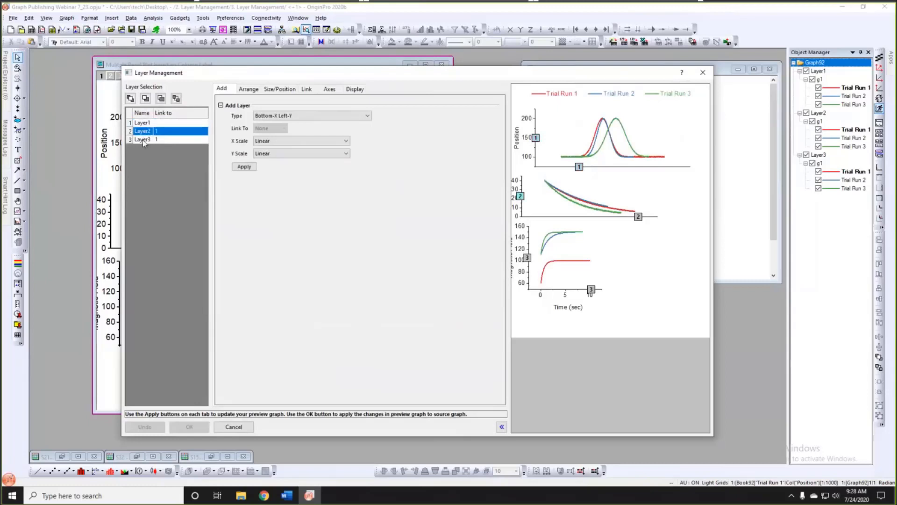
left_click(167, 140)
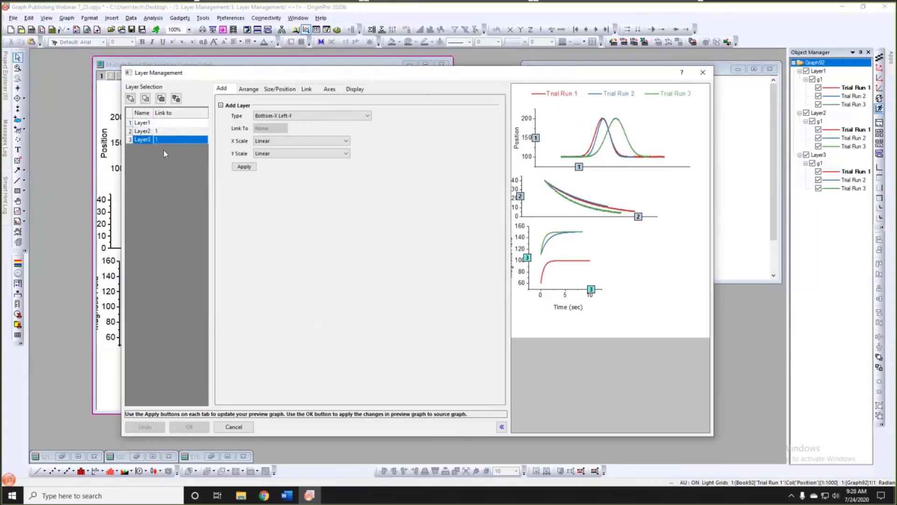
key("Up")
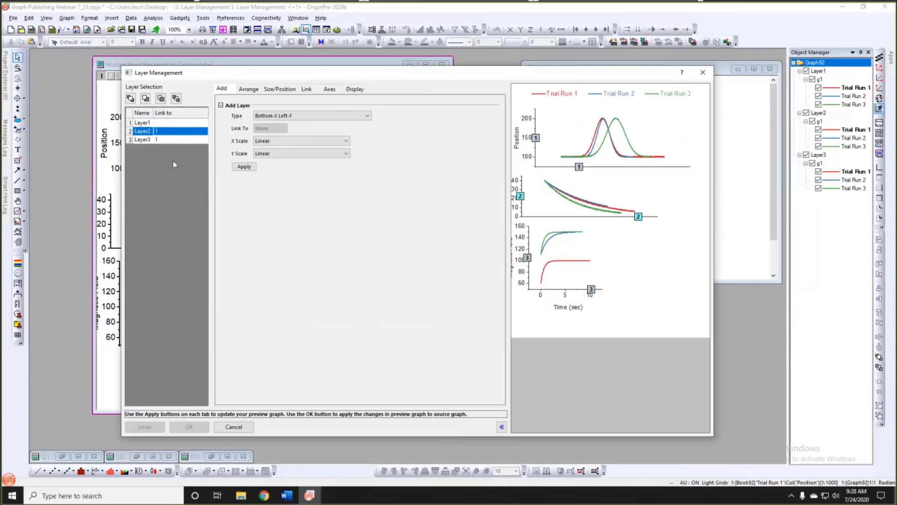
- Resize Layer2 and Layer3 together to 100% width and 100% height of reference layer 1
left_click(281, 90)
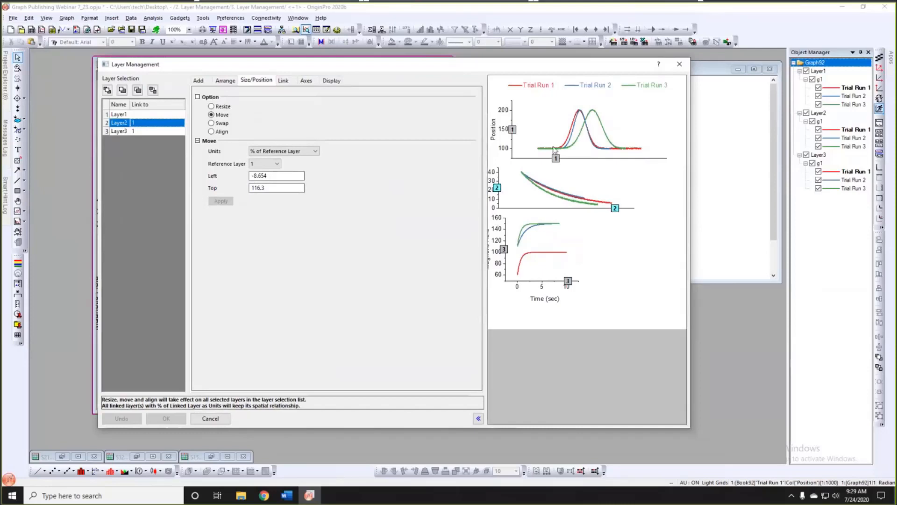
left_click(121, 131, "ctrl")
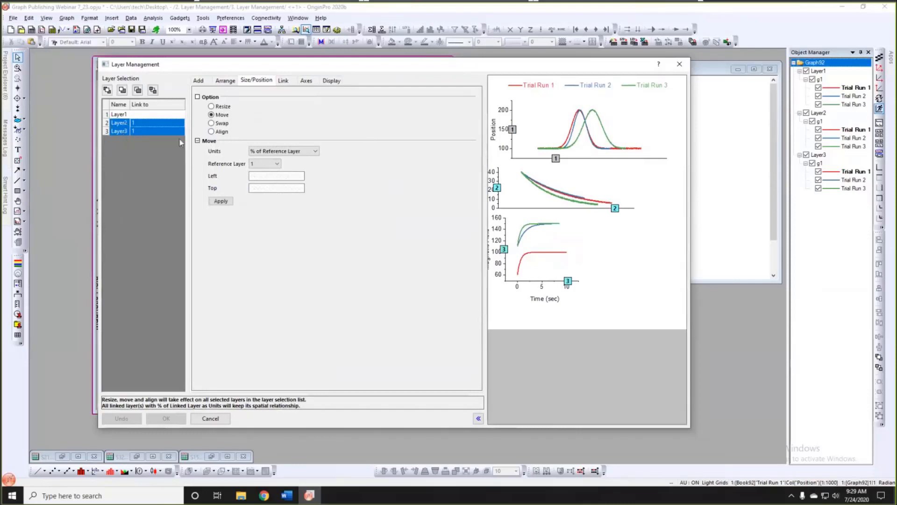
left_click(211, 106)
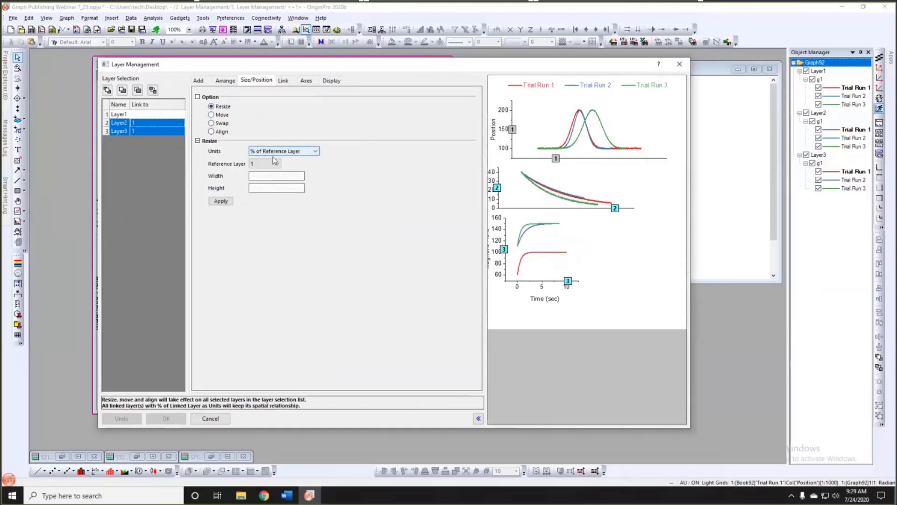
left_click(261, 175)
type("100")
left_click(276, 188)
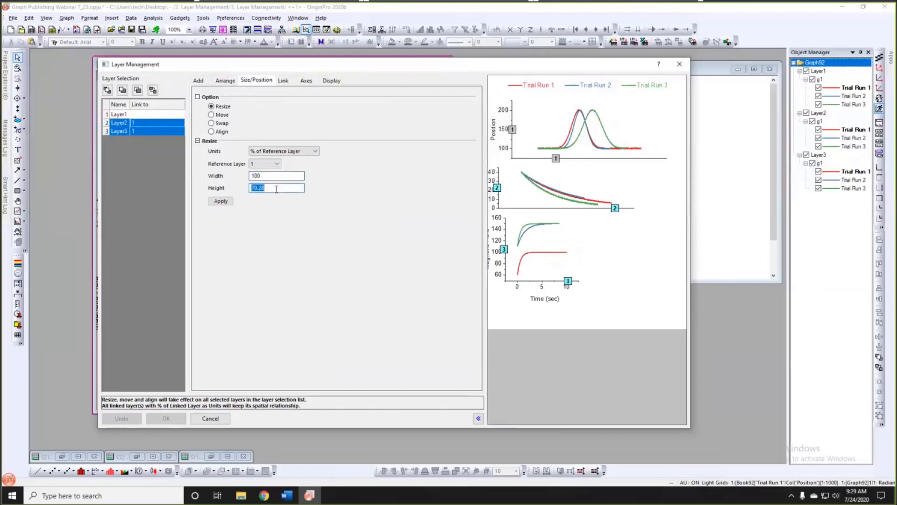
type("100")
left_click(216, 201)
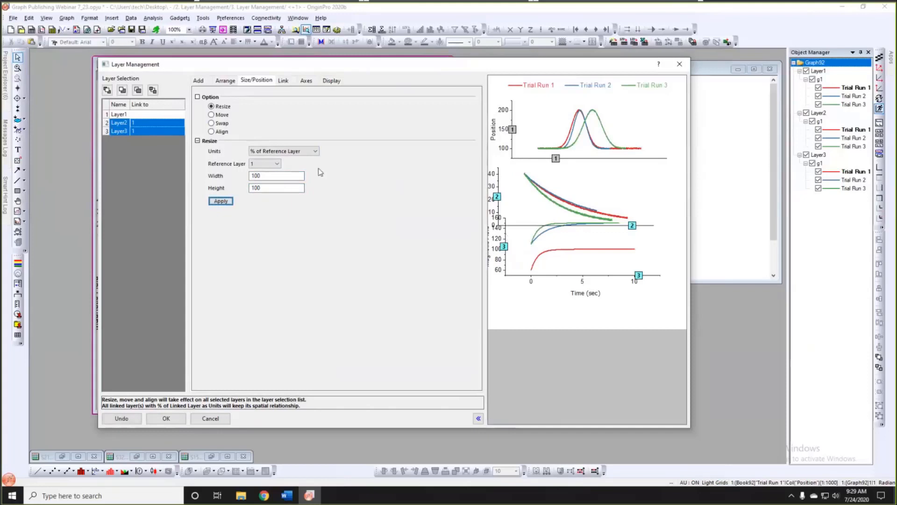
- Move Layer2 to left 0 and top 100, in % of reference layer 1
left_click(211, 114)
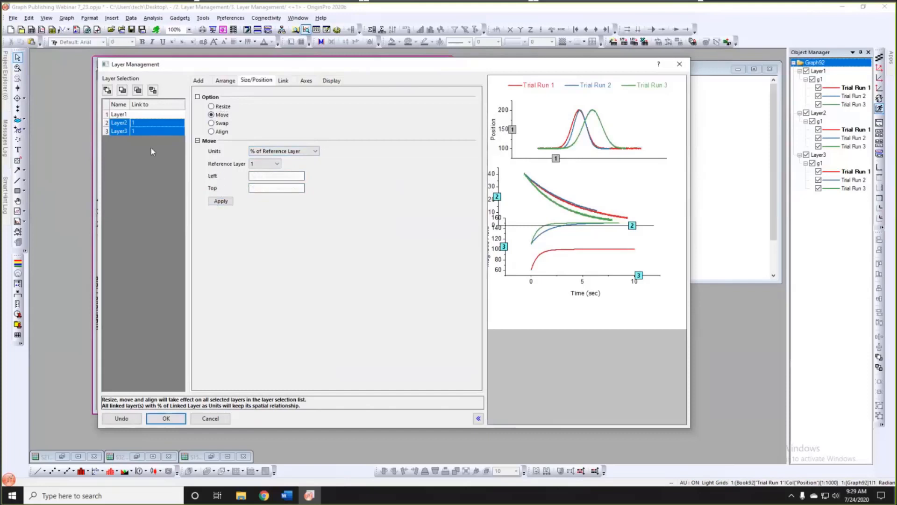
left_click(147, 133)
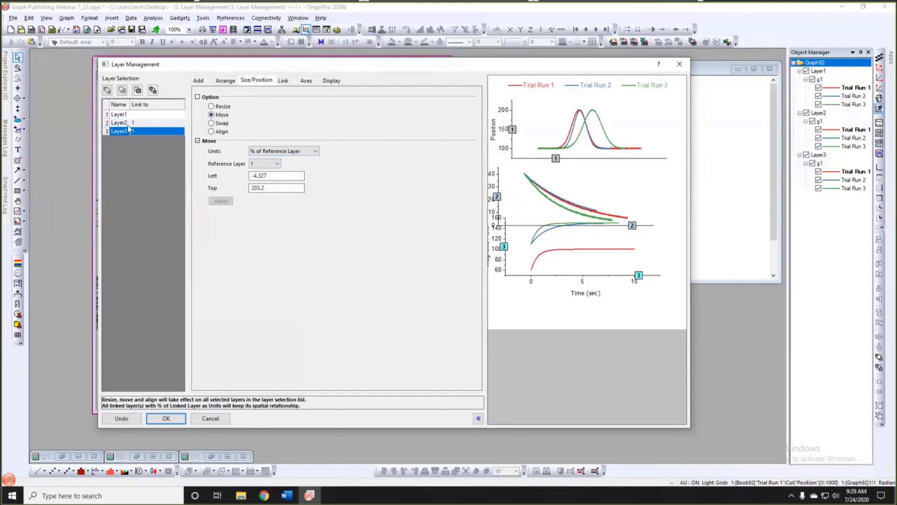
left_click(124, 124)
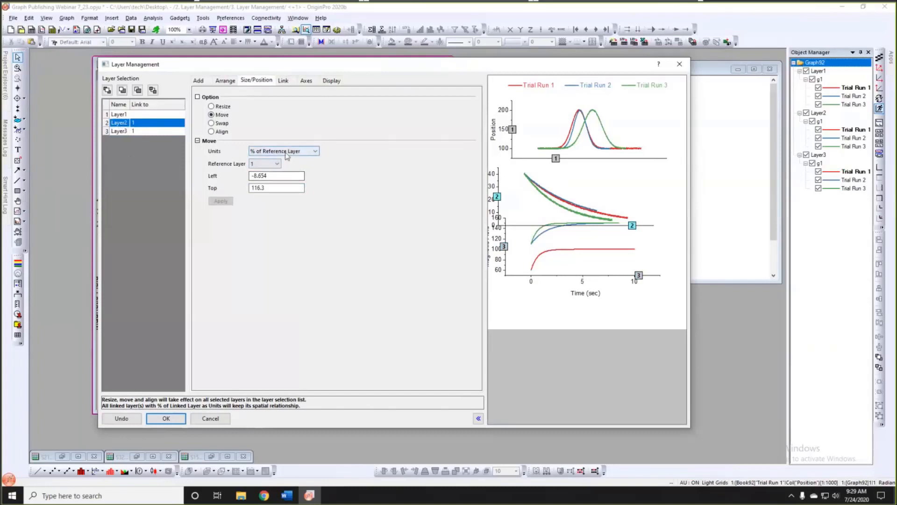
left_click_drag(281, 175, 249, 177)
type("0")
double_click(274, 188)
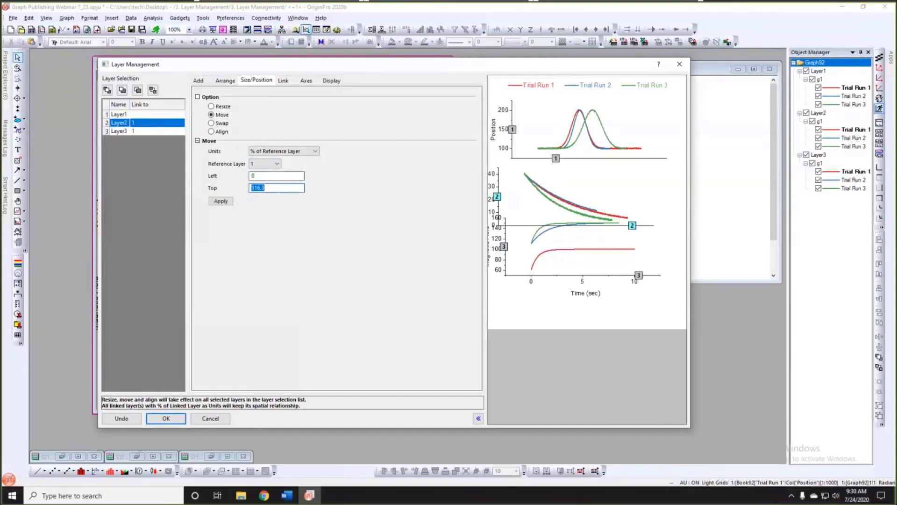
type("100")
left_click(220, 201)
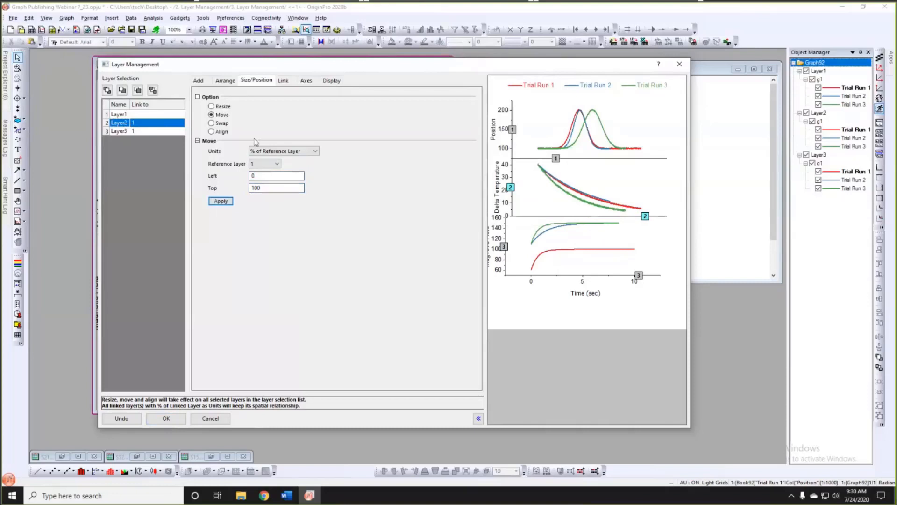
- Move Layer3 to left 0 and top 200, in % of reference layer 1
left_click(120, 132)
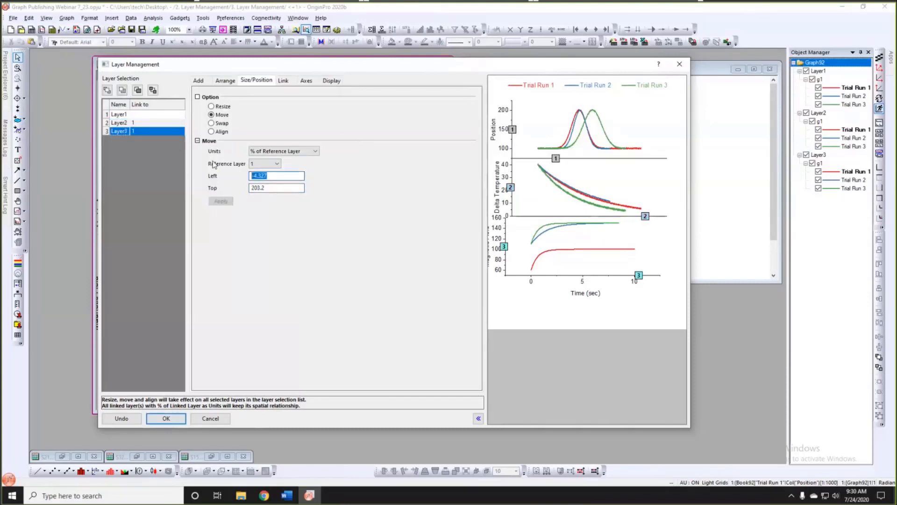
type("0")
key("Tab")
type("200")
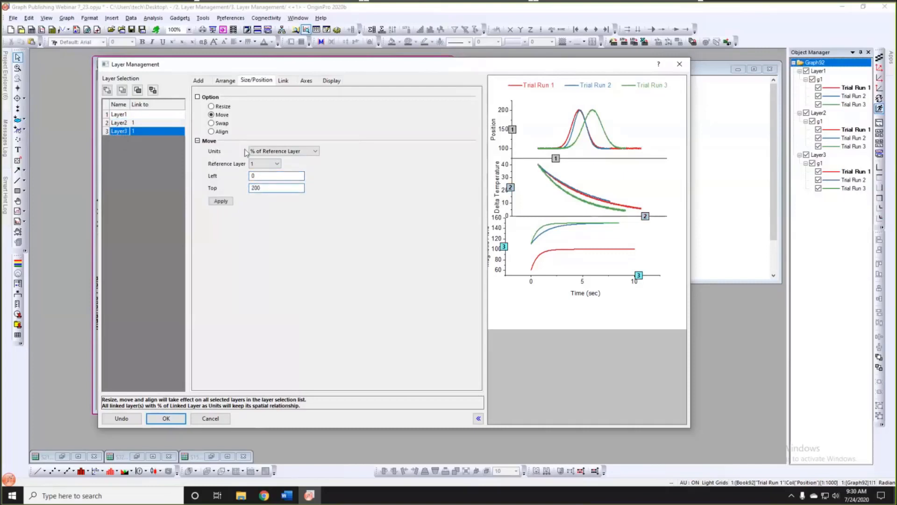
left_click(225, 202)
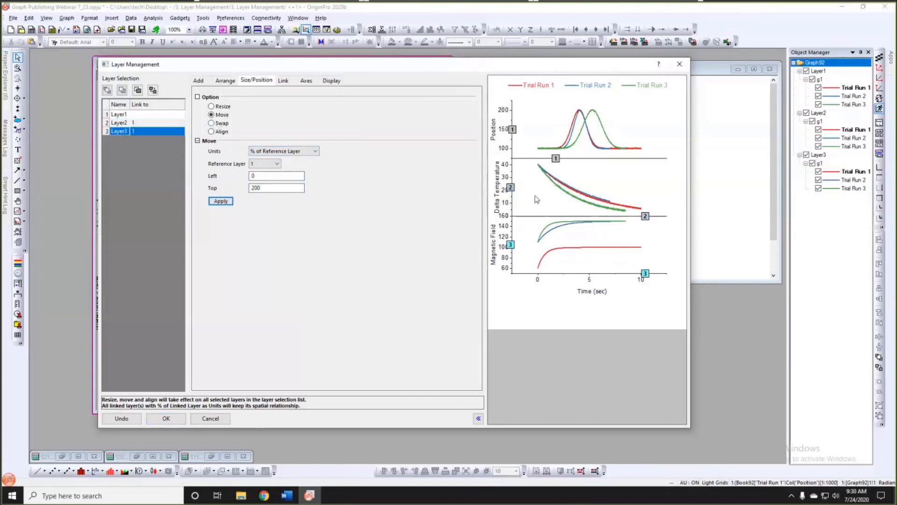
- Swap the positions of layers 2 and 3 without reordering them
left_click(212, 124)
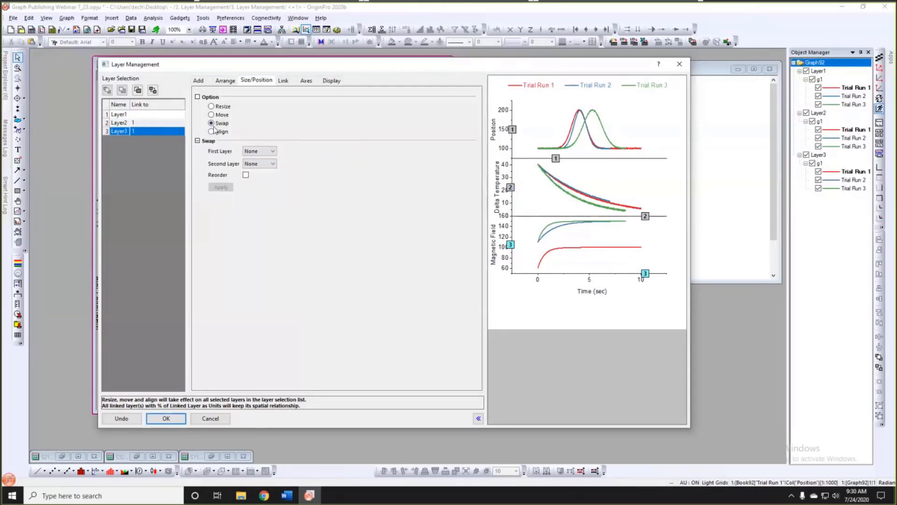
left_click(273, 152)
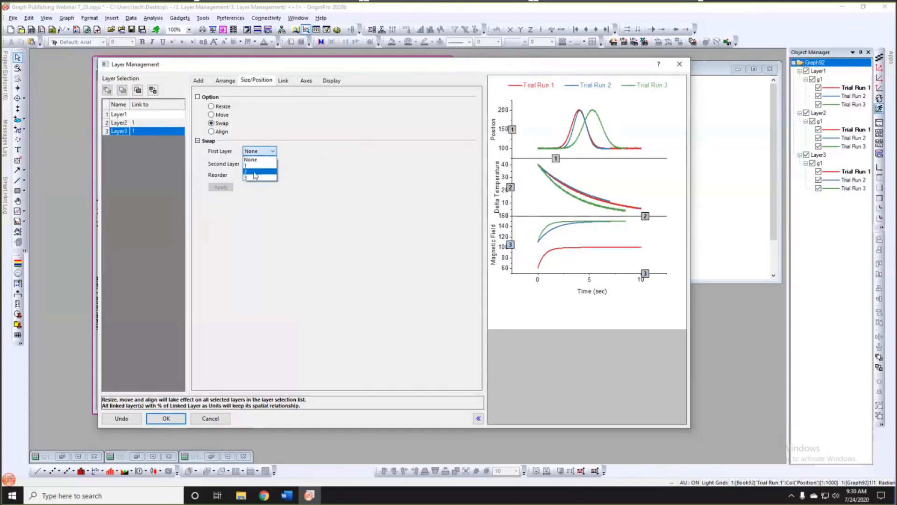
left_click(252, 172)
left_click(257, 164)
left_click(252, 190)
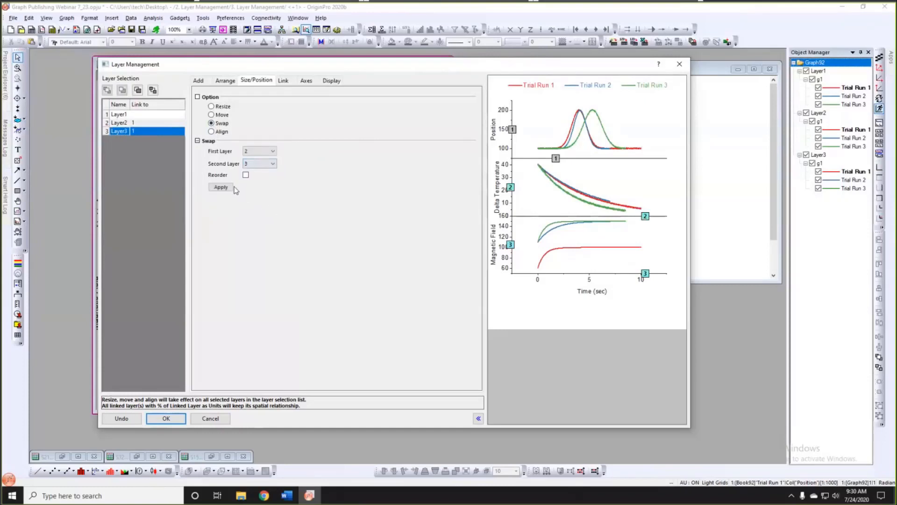
left_click(222, 187)
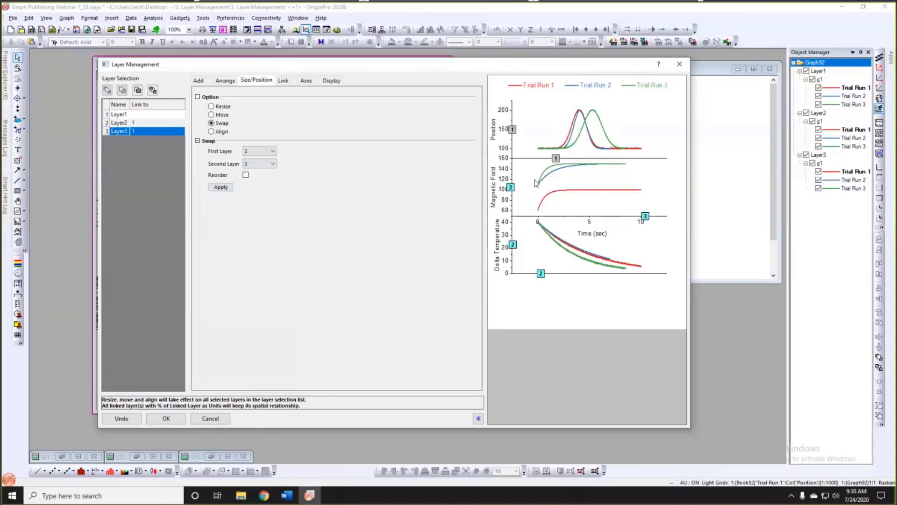
- Arrange the three layers with a vertical gap of 10% and apply the layout to the source graph
left_click(230, 83)
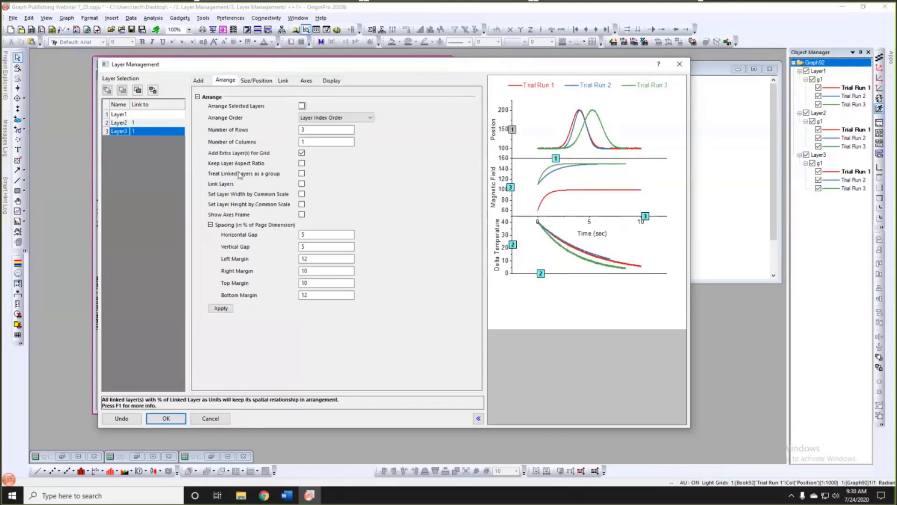
double_click(315, 247)
type("1")
left_click(349, 260)
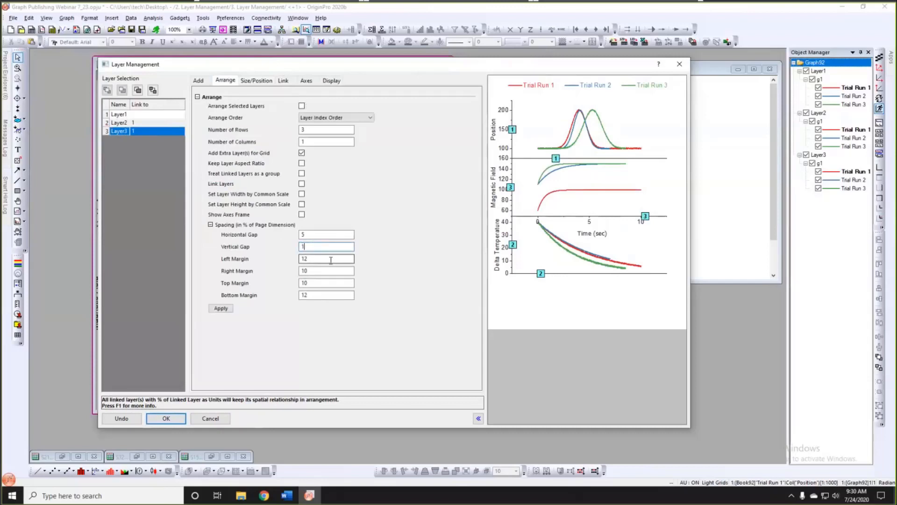
type("0")
left_click(223, 308)
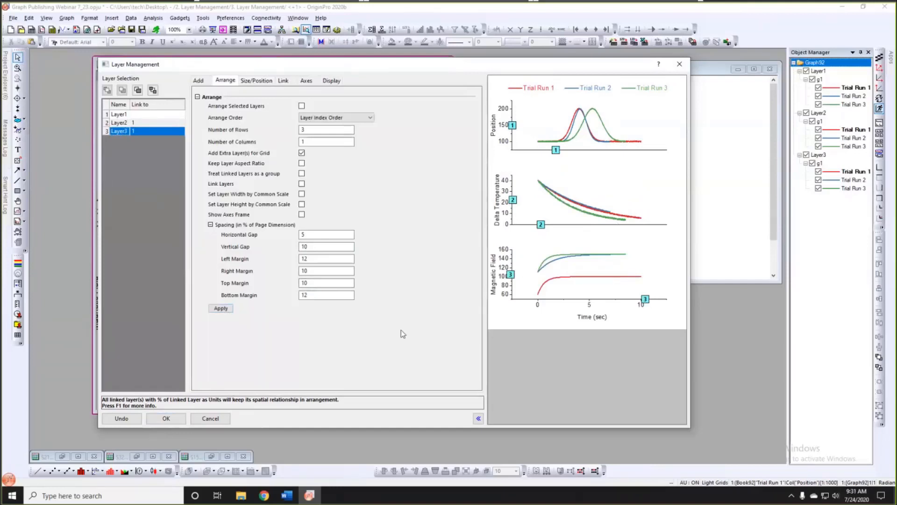
left_click(169, 418)
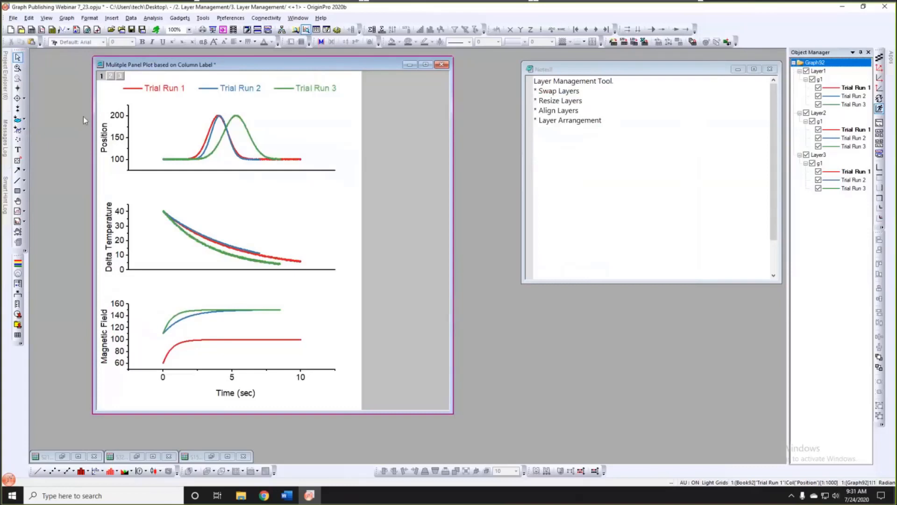
- Open the project folder 3. Master Page and enlarge the Correlation Ellipse Matrix graph window
mouse_move(5, 89)
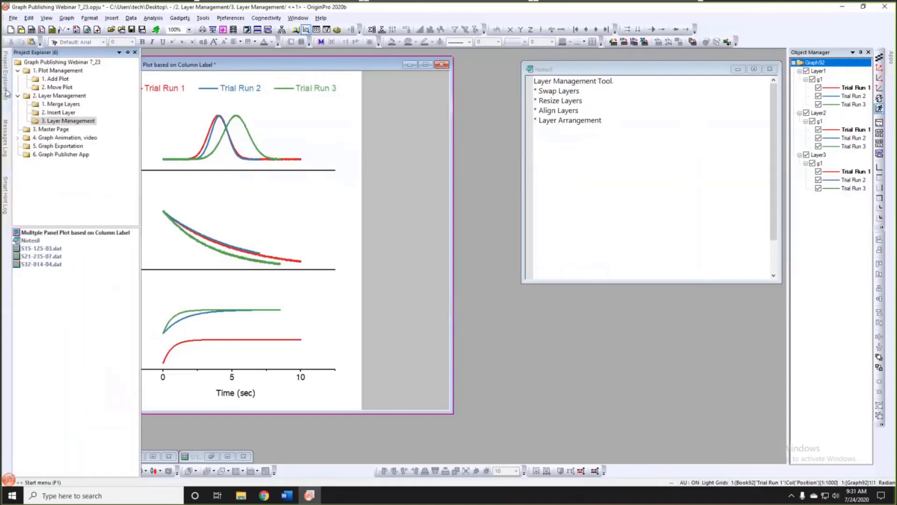
left_click(50, 129)
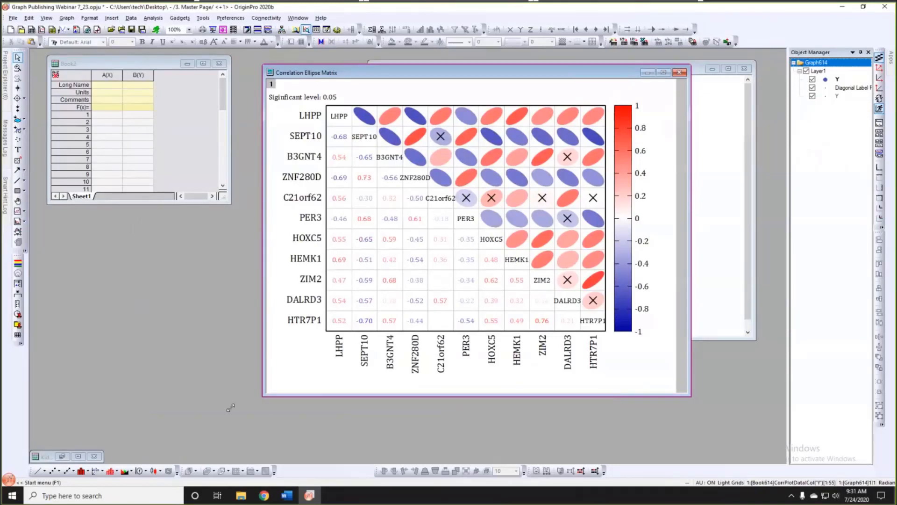
left_click_drag(262, 396, 230, 407)
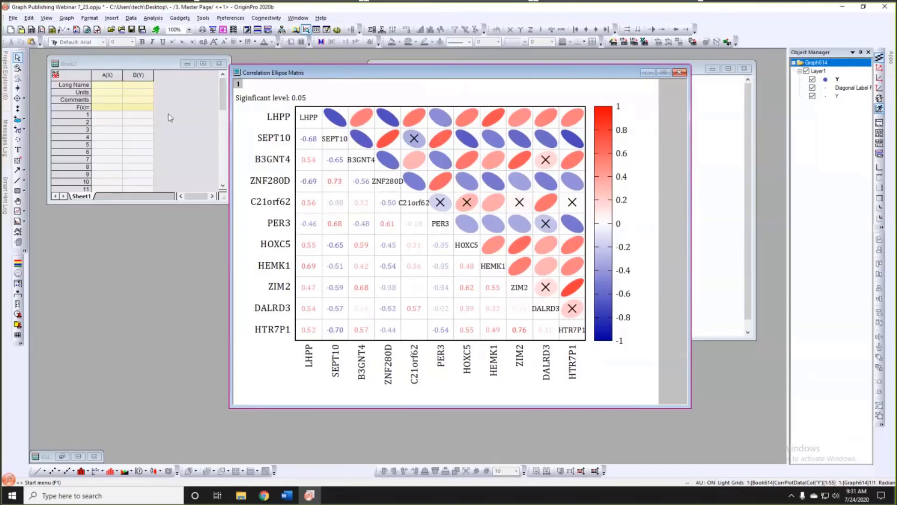
- Create a new master page and place it in the project's root folder
left_click(14, 19)
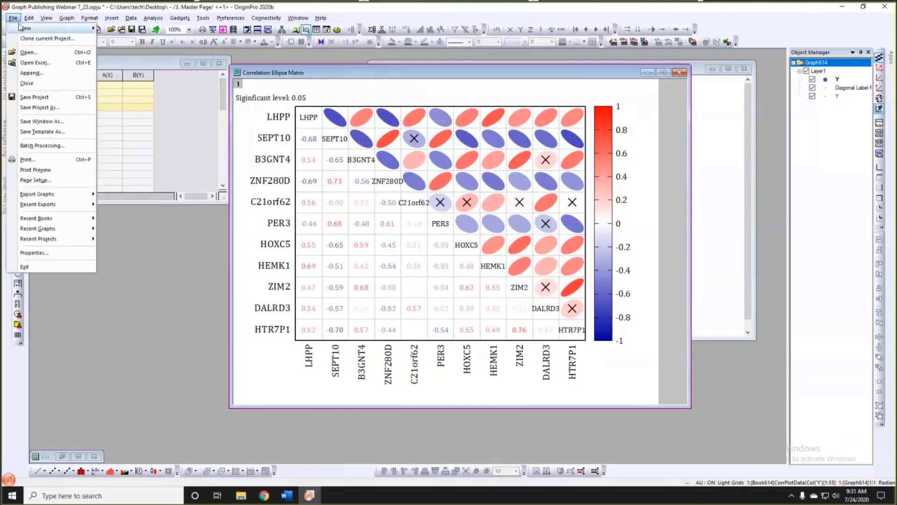
mouse_move(56, 28)
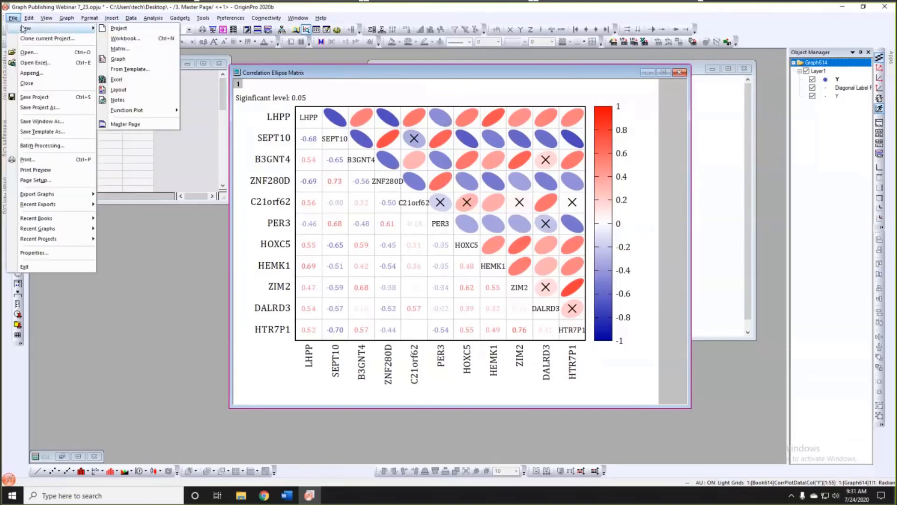
left_click(136, 125)
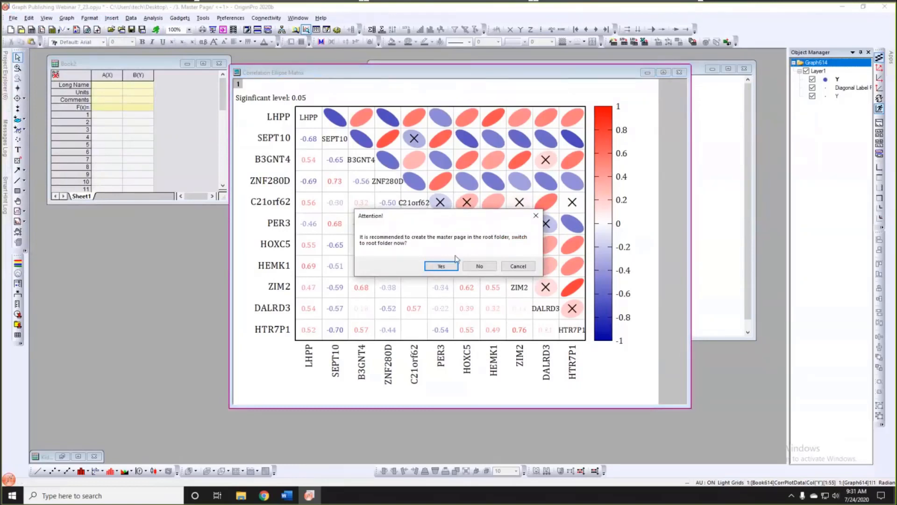
left_click(440, 266)
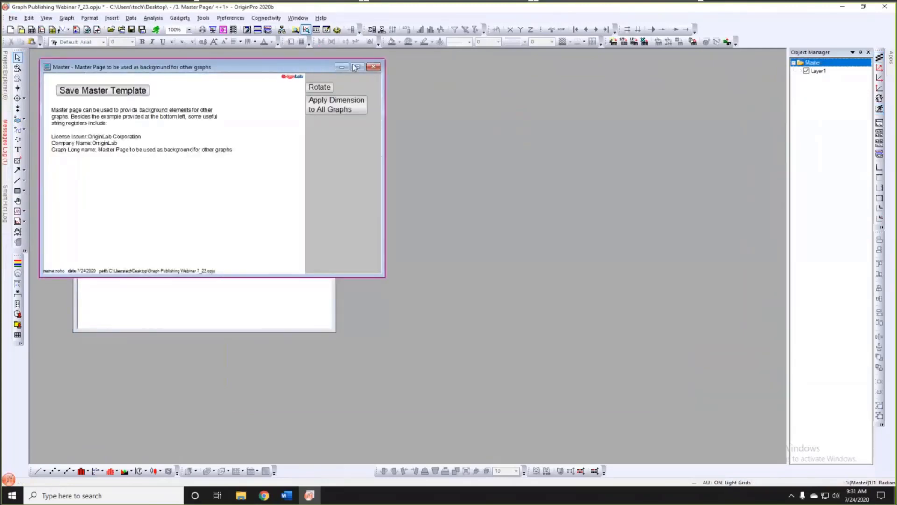
- Enlarge the Master page window and scale up the OriginLab logo in the page's upper-right corner
left_click_drag(475, 332, 599, 440)
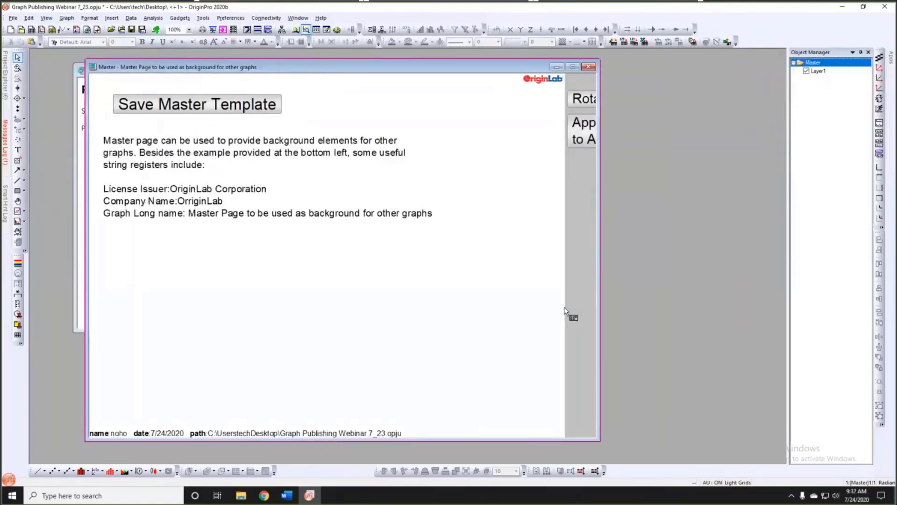
left_click_drag(599, 305, 625, 303)
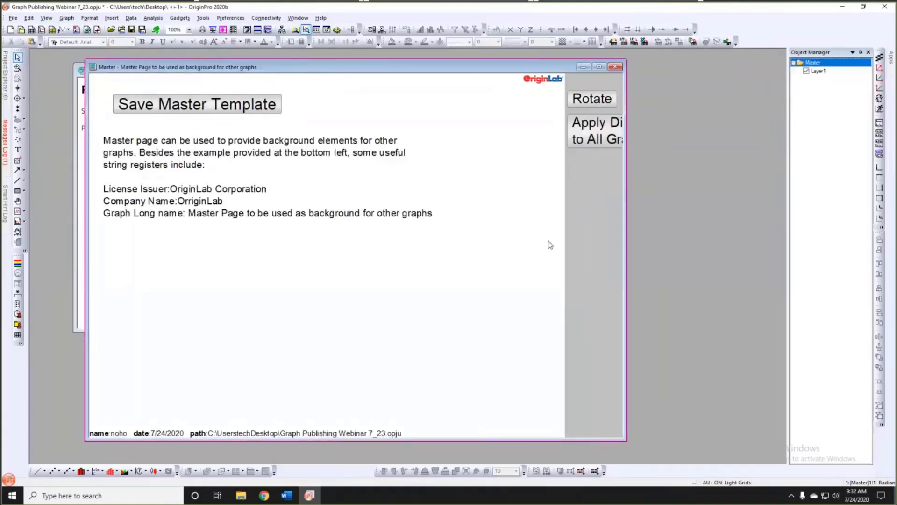
left_click(541, 83)
left_click_drag(515, 88, 481, 98)
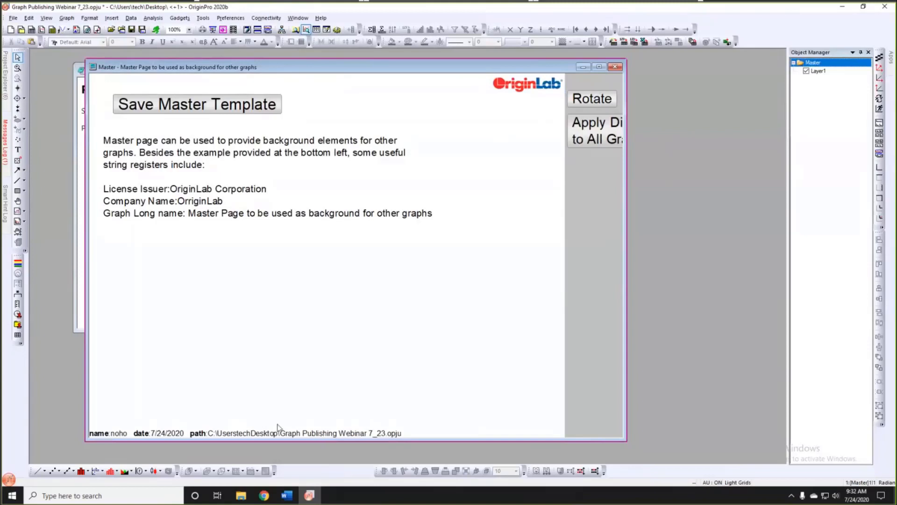
- Break the footer text on the master page so the path entry starts on a second line
left_click(221, 435)
double_click(221, 435)
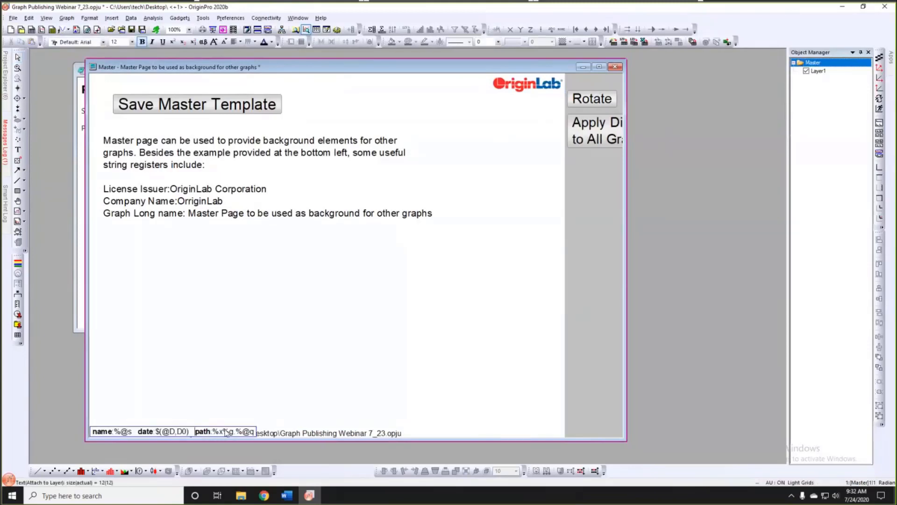
key("Return")
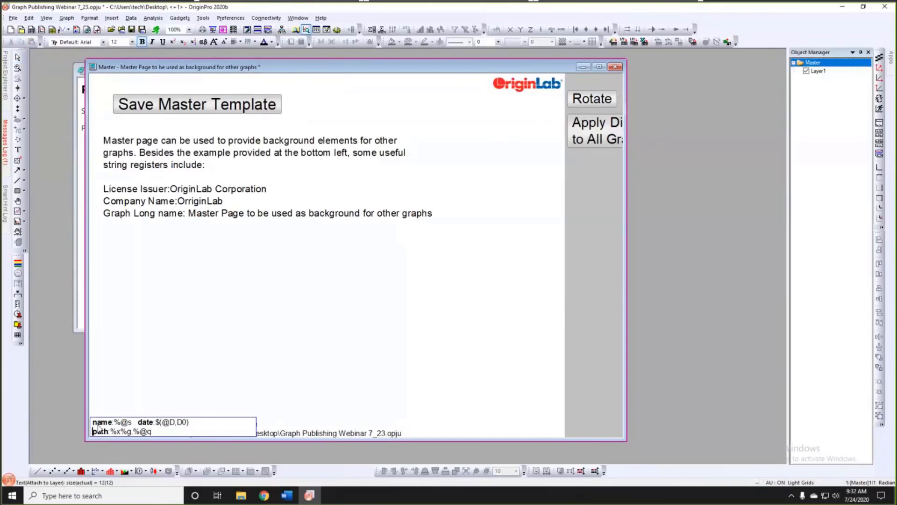
- Color the footer labels "name", "date" and "path" blue
left_click_drag(112, 423, 93, 428)
left_click(264, 44)
left_click(290, 54)
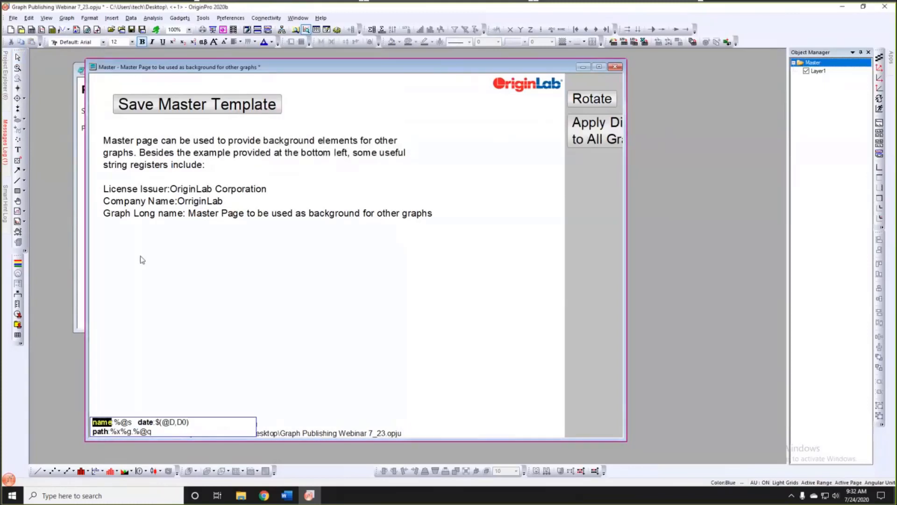
double_click(145, 422)
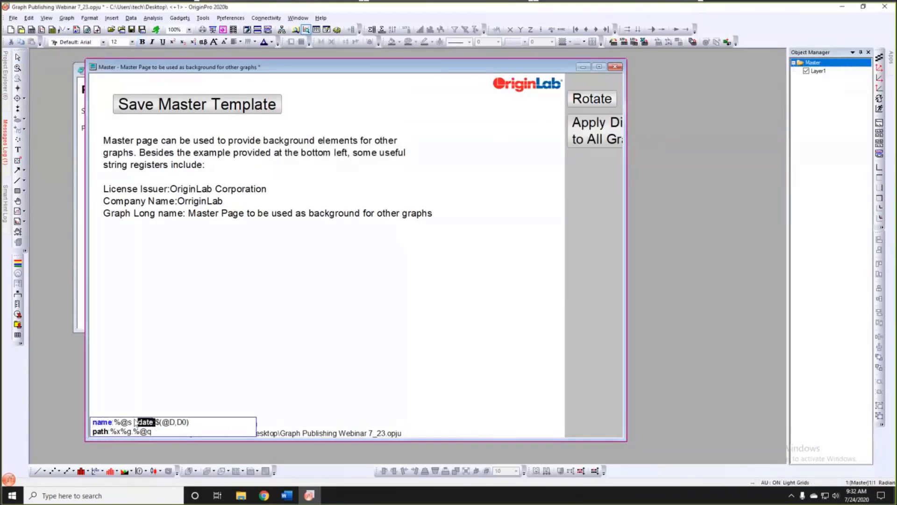
left_click(270, 41)
left_click(290, 54)
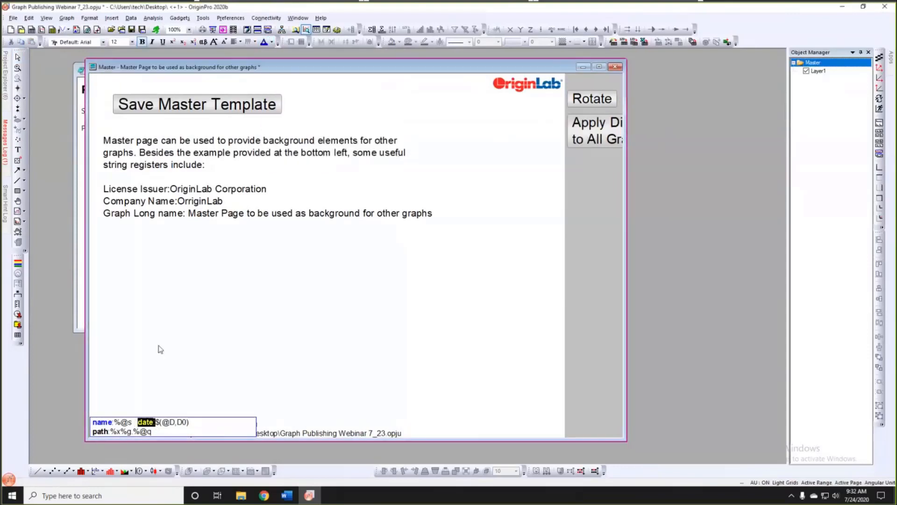
double_click(110, 432)
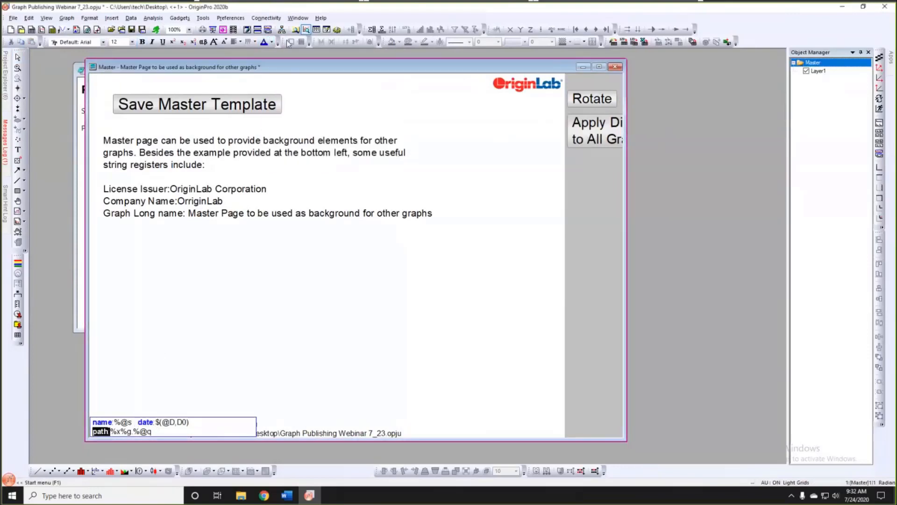
left_click(270, 41)
left_click(291, 55)
left_click(260, 211)
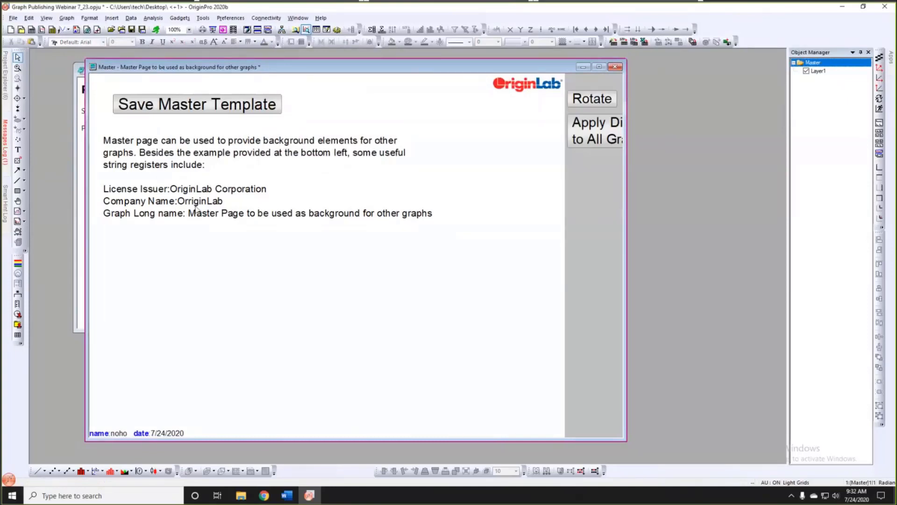
- Copy %(page.longname$) from the sample text and paste it into a new text object above the Save Master Template button
double_click(159, 218)
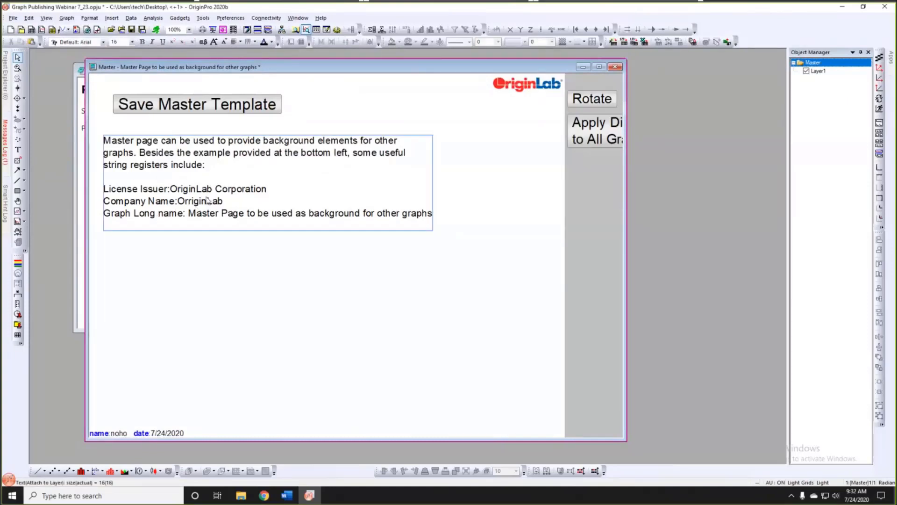
left_click_drag(189, 216, 280, 220)
key("ctrl+c")
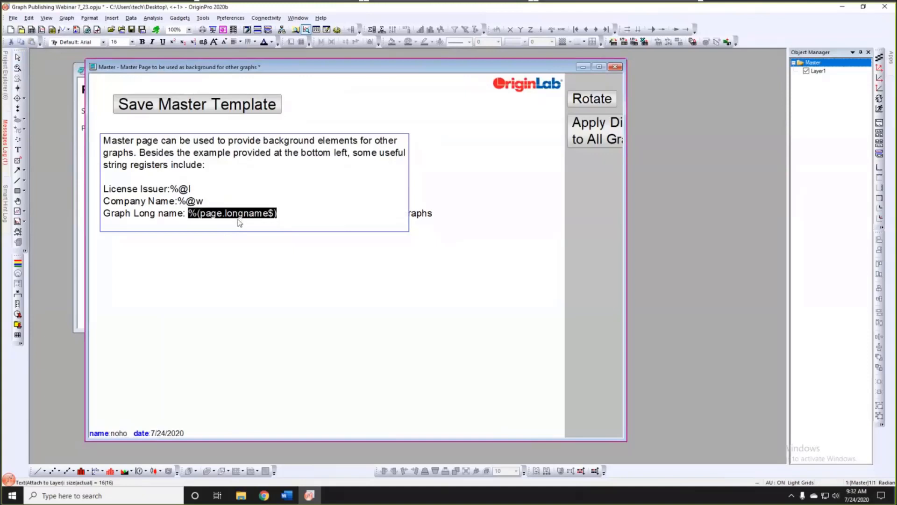
left_click(229, 260)
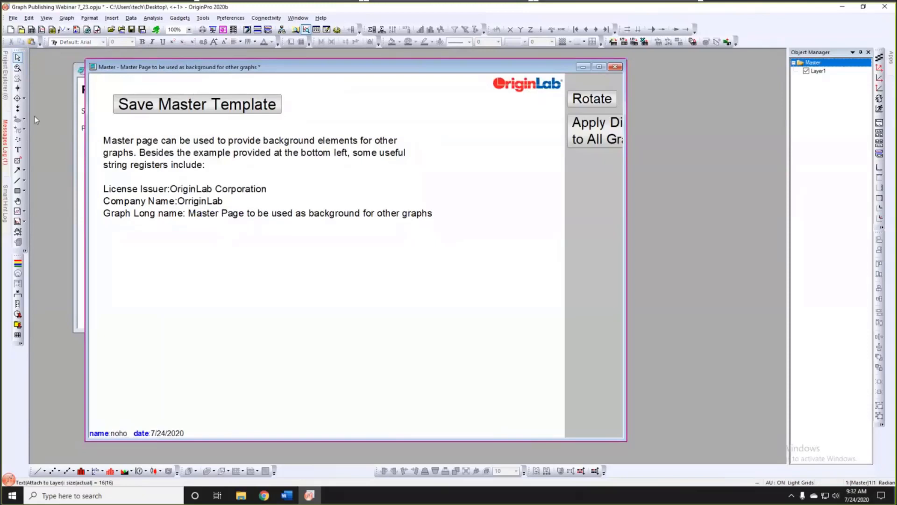
left_click(18, 150)
left_click(102, 83)
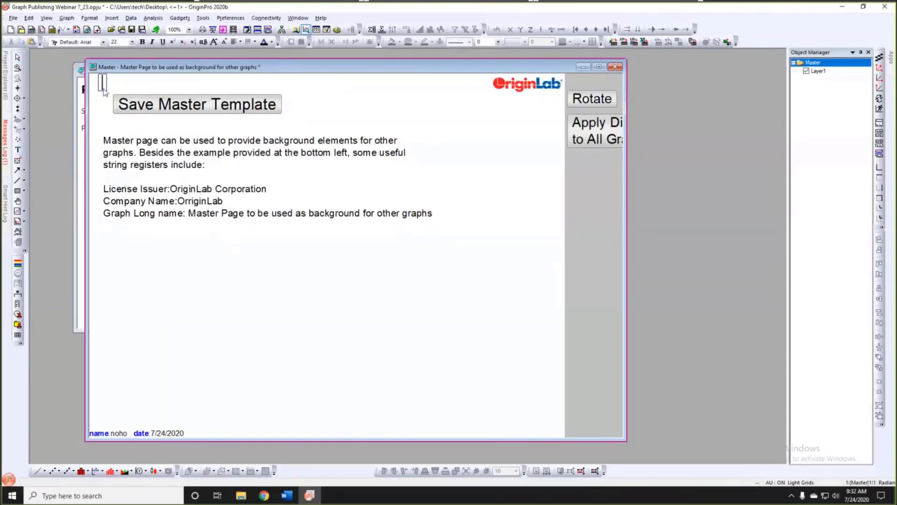
key("ctrl+v")
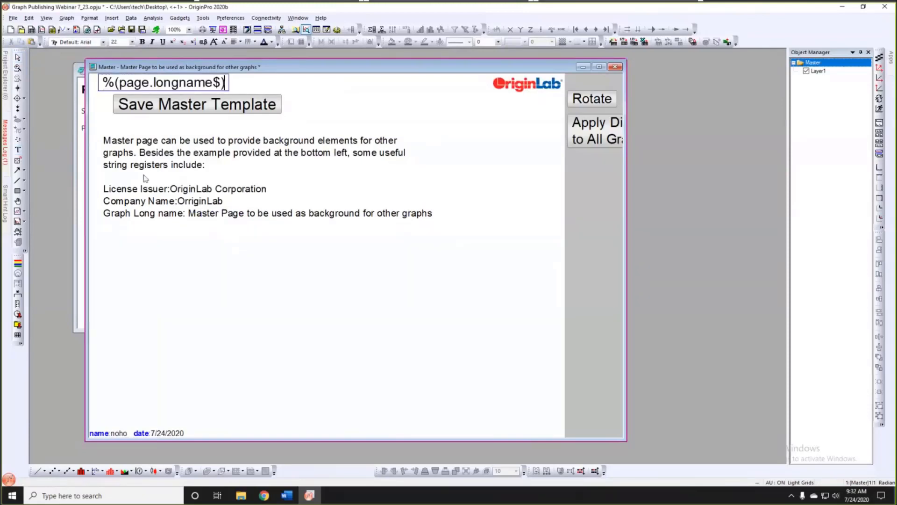
left_click(219, 264)
- Move the %(page.longname$) text slightly left so it sits at the upper-left corner of the master page
left_click(165, 84)
left_click(154, 80)
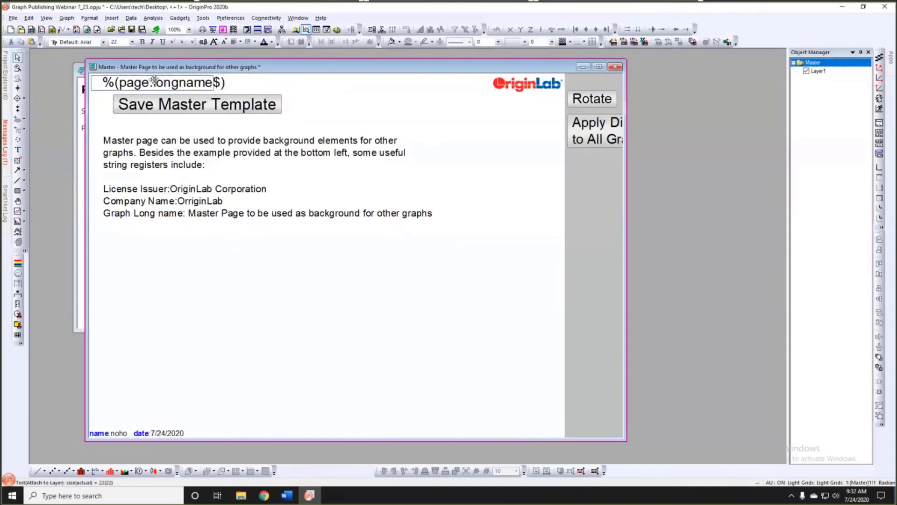
left_click_drag(154, 80, 143, 81)
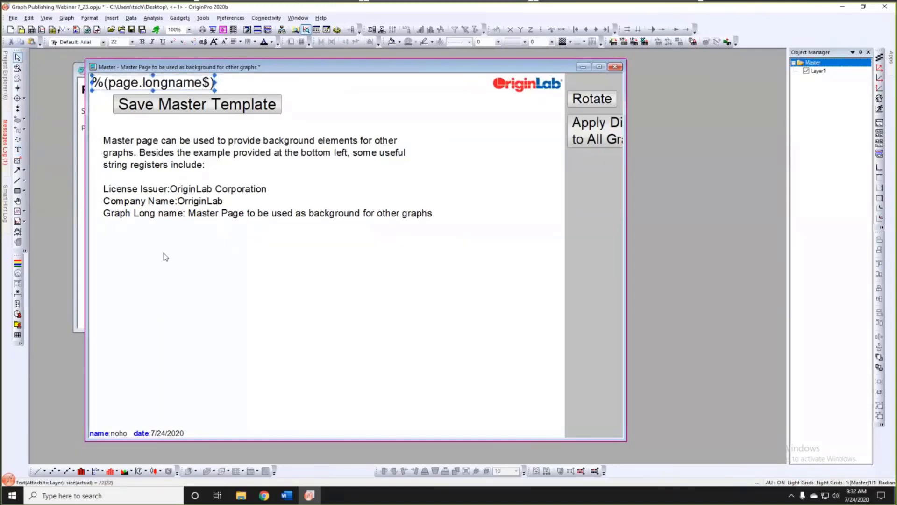
left_click(164, 254)
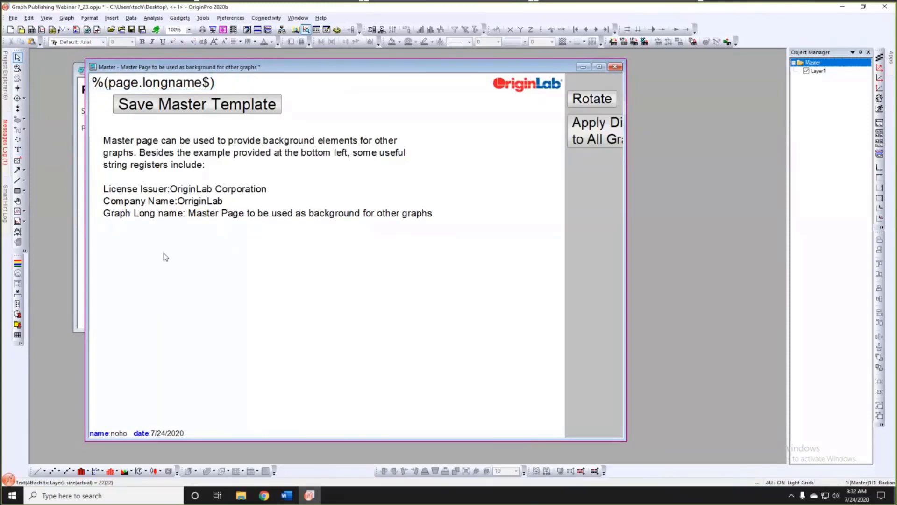
- Set the %(page.longname$) text object's Link to (%, $), Substitution Level to 1 and apply it
left_click(177, 84)
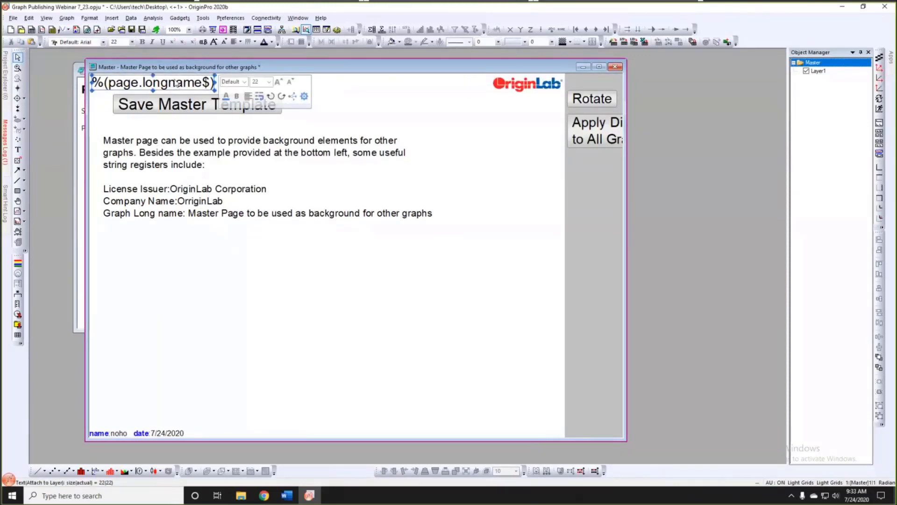
right_click(176, 84)
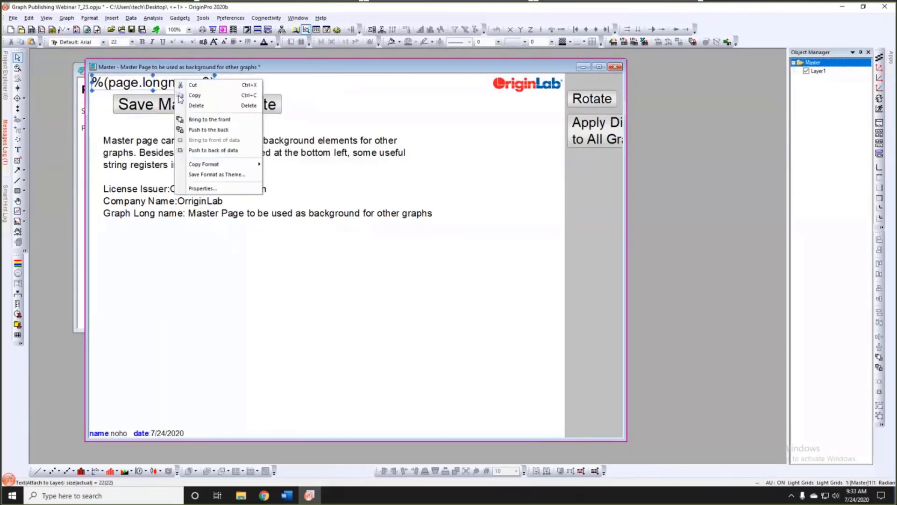
left_click(201, 188)
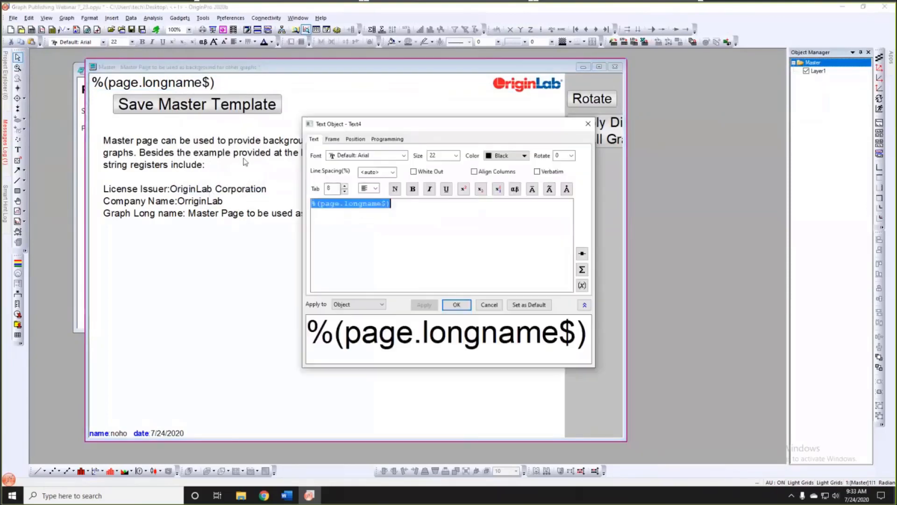
left_click(388, 140)
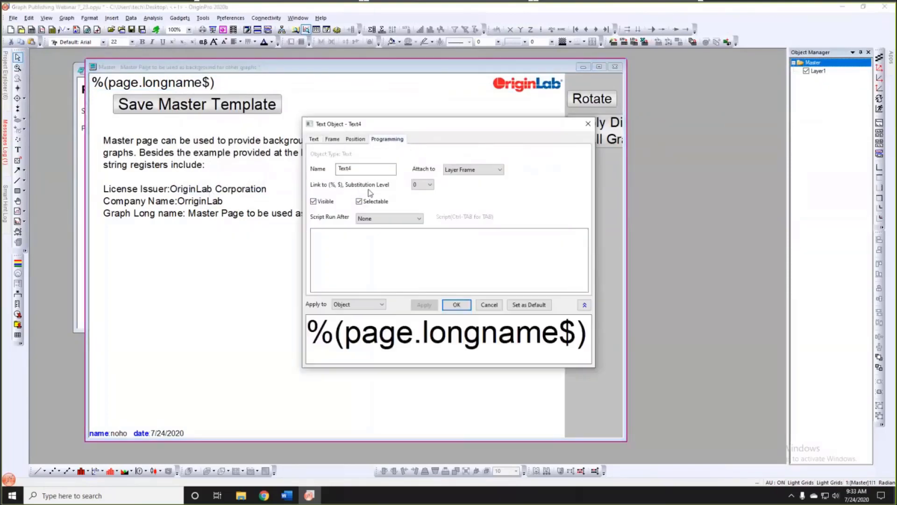
left_click(430, 185)
left_click(421, 198)
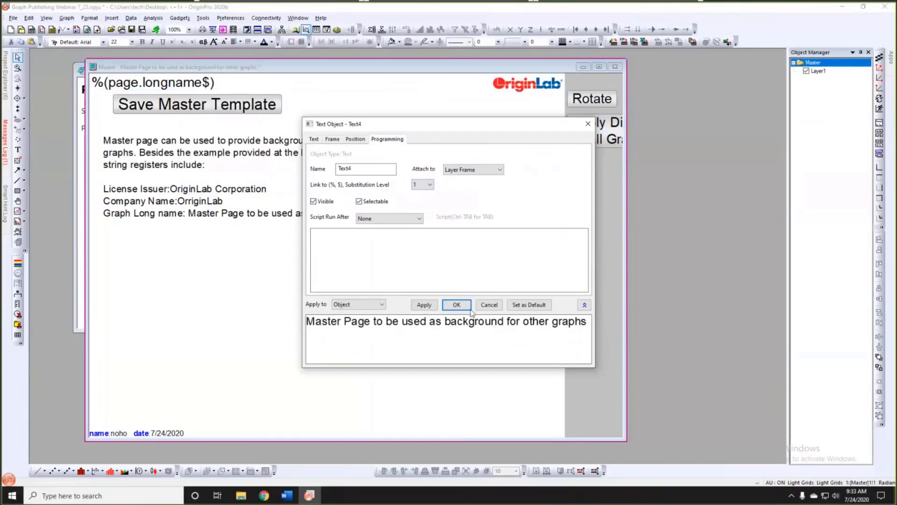
left_click(424, 304)
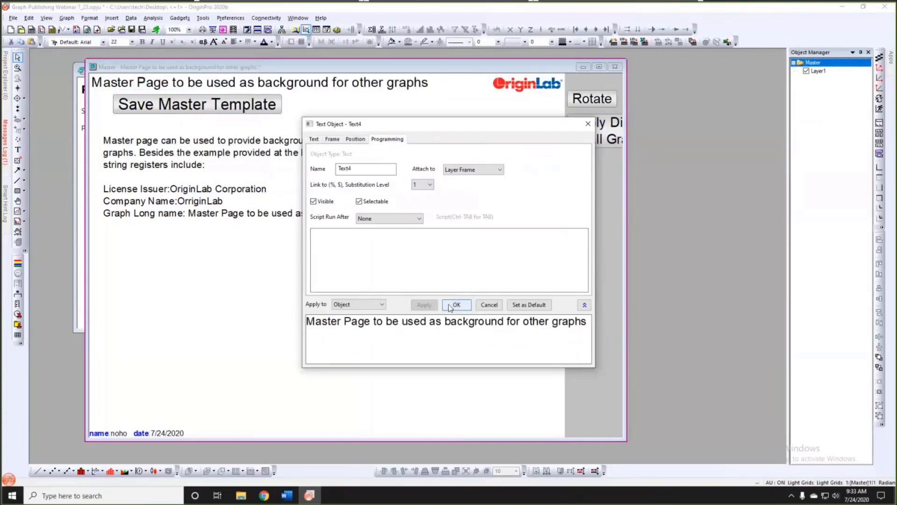
left_click(455, 304)
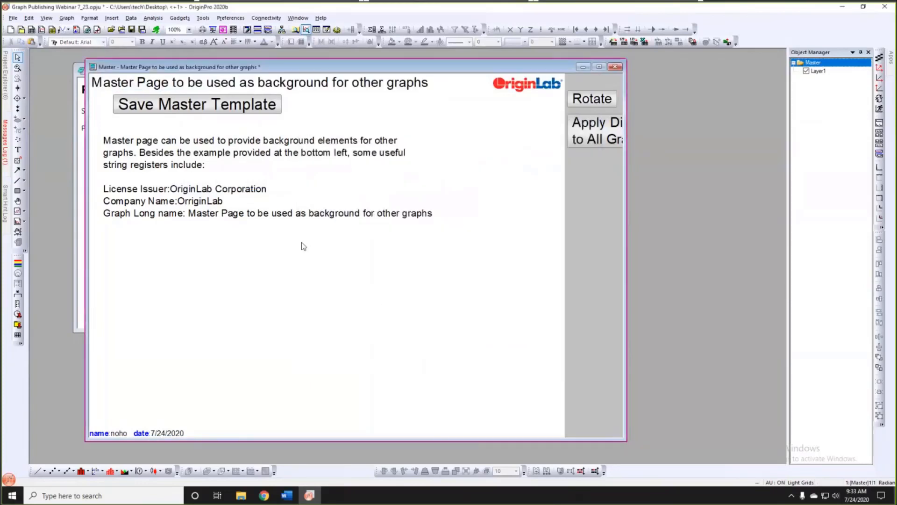
- Open the project folder 3. Master Page and enlarge the Correlation Ellipse Matrix graph to check its master page title, logo and footer
mouse_move(5, 83)
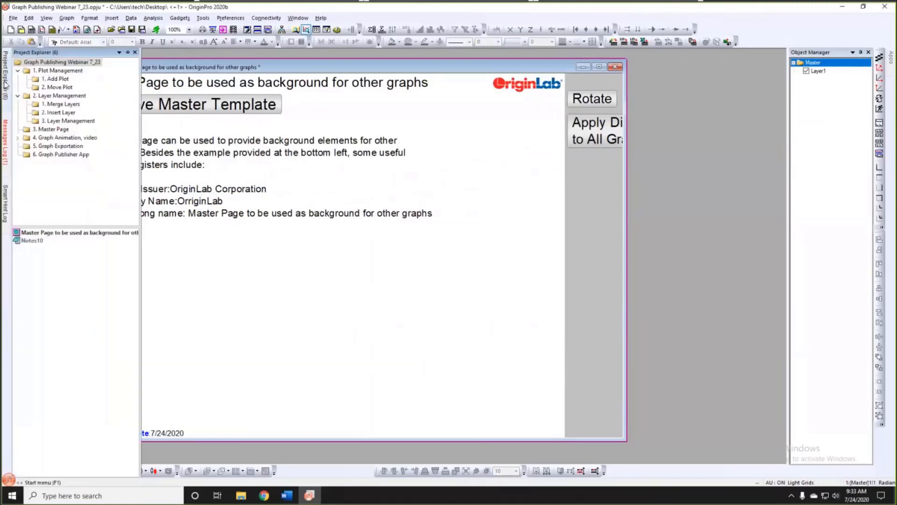
left_click(74, 146)
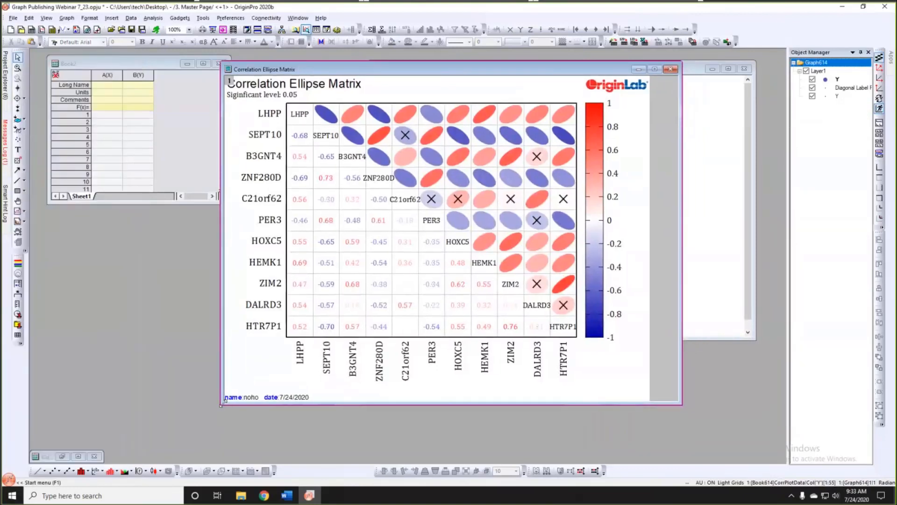
left_click_drag(181, 421, 180, 422)
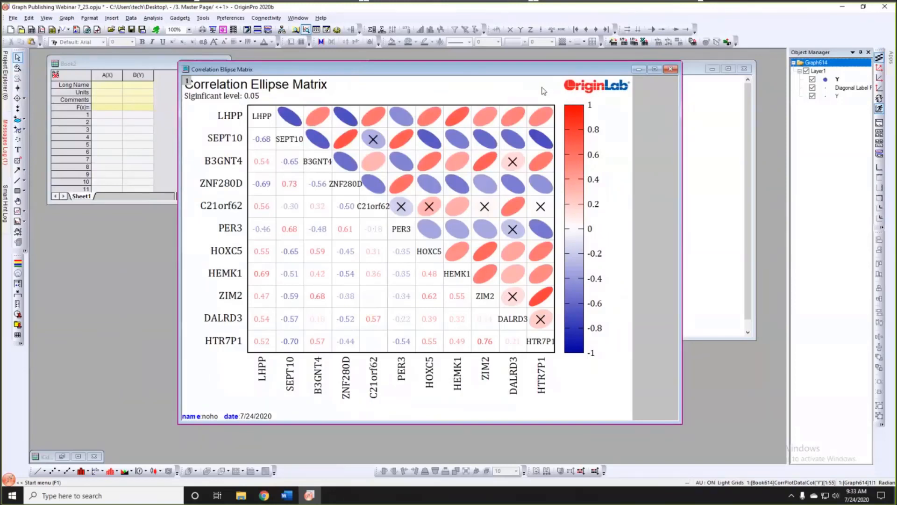
double_click(265, 88)
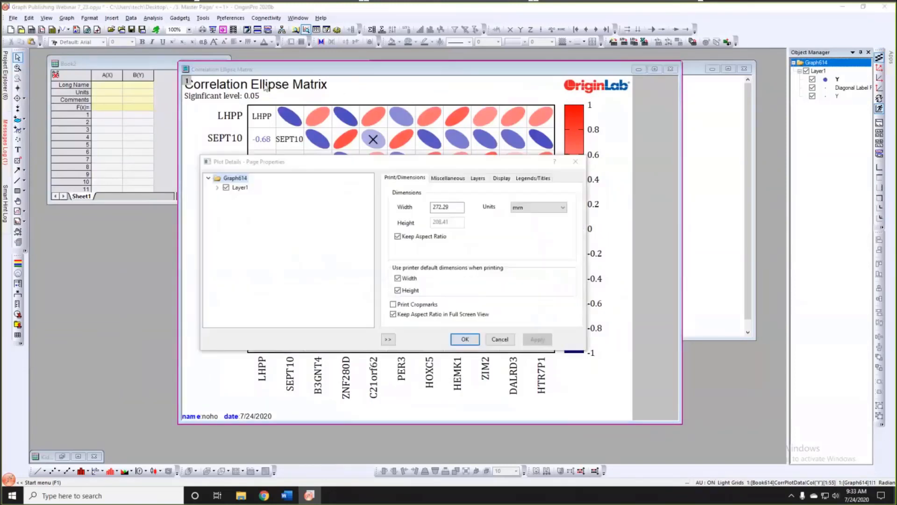
left_click(576, 162)
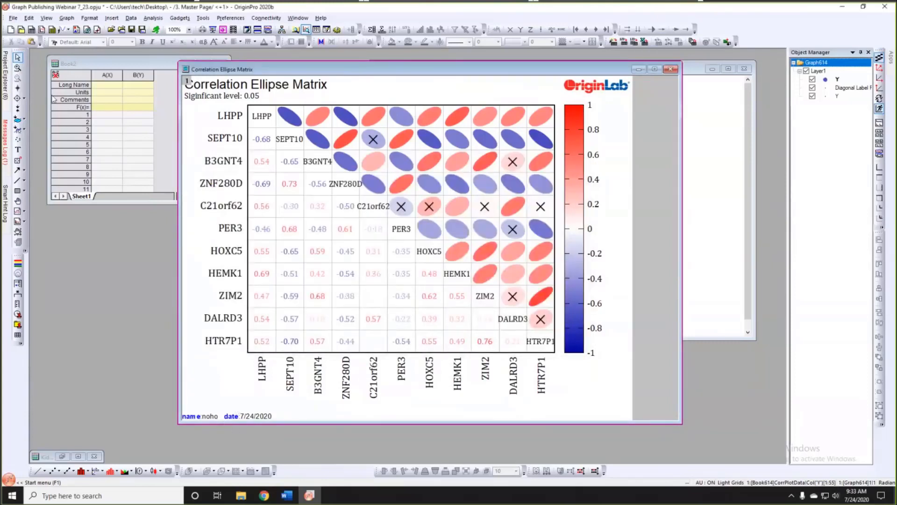
- Return to the master page in the project's root folder and move the name, date and path footer up so its path line fits
mouse_move(7, 86)
left_click(57, 63)
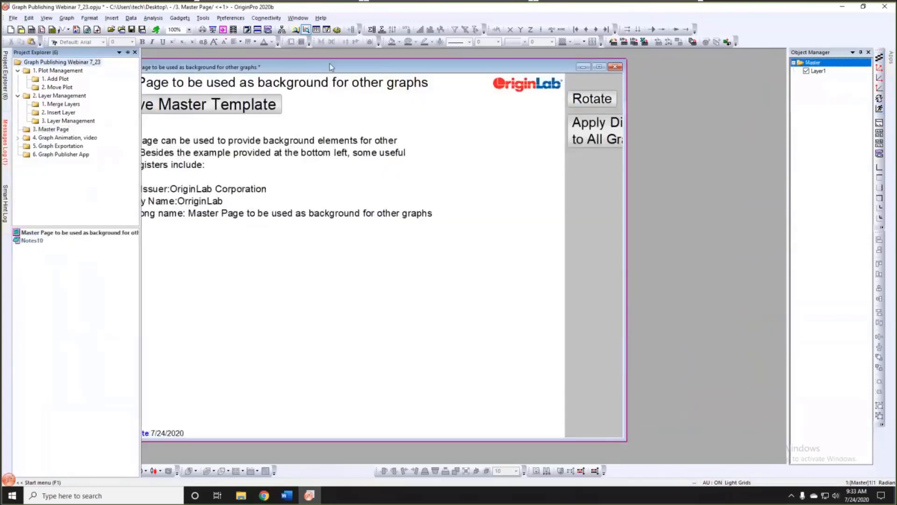
left_click_drag(331, 66, 359, 62)
left_click(178, 429)
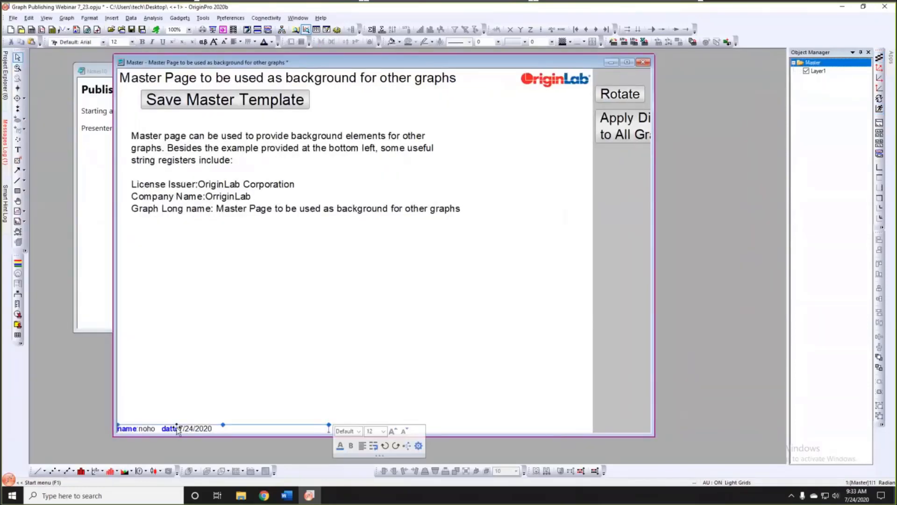
mouse_move(177, 427)
left_mouse_down()
mouse_move(188, 418)
mouse_move(181, 414)
left_mouse_up()
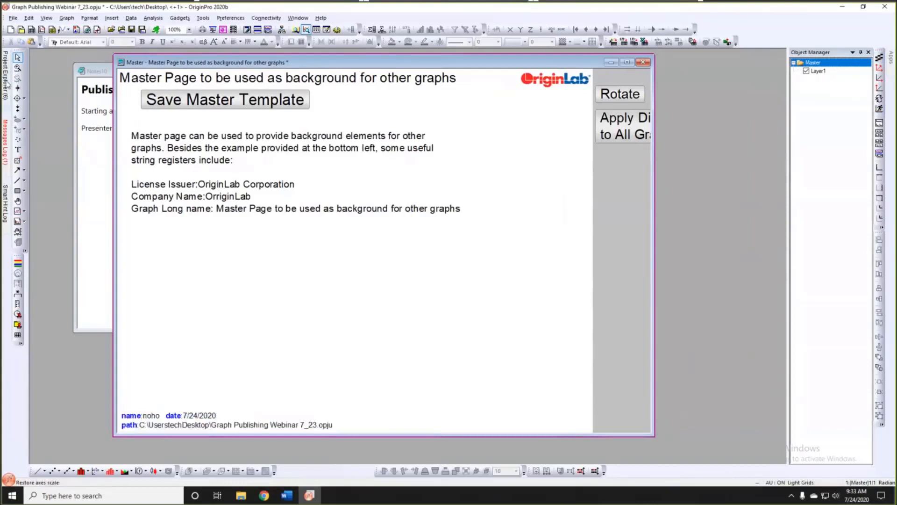
- Reopen the 3. Master Page folder, check the footer on the Correlation Ellipse Matrix graph and hide the graph's layer icon
mouse_move(7, 84)
left_click(53, 131)
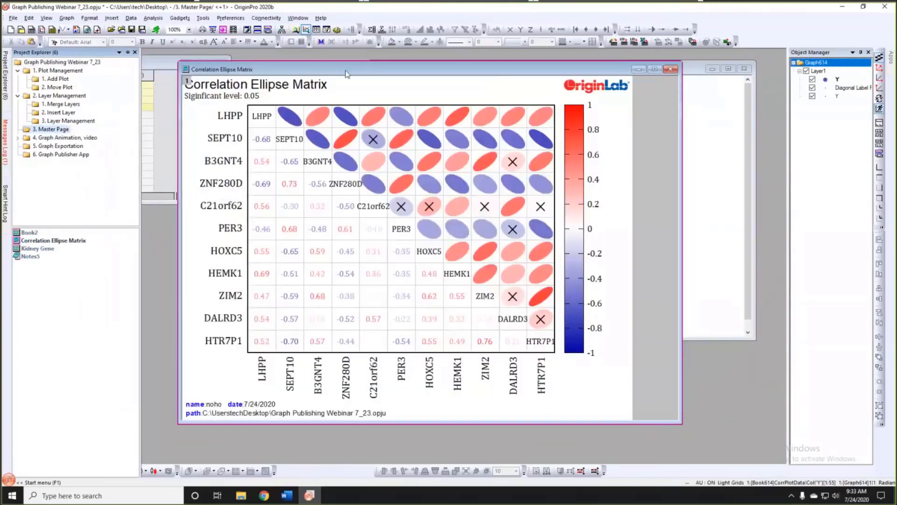
left_click_drag(307, 71, 275, 70)
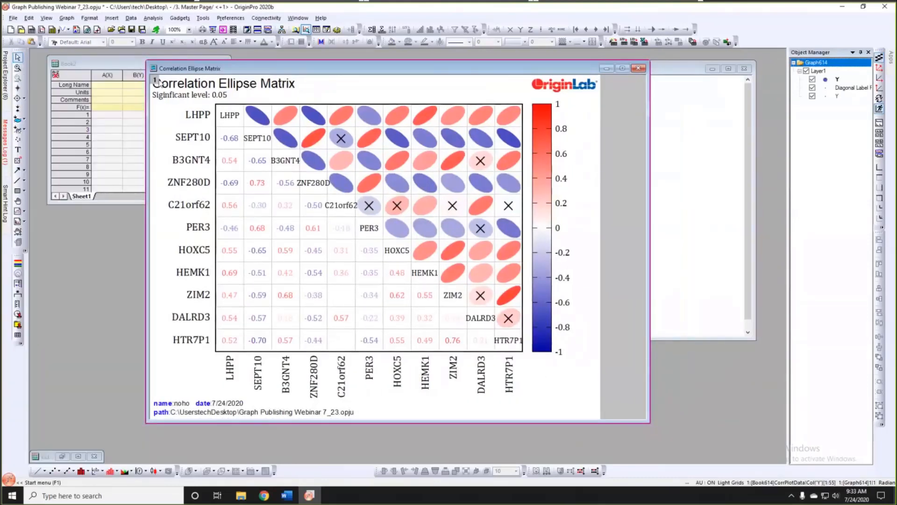
left_click(331, 79)
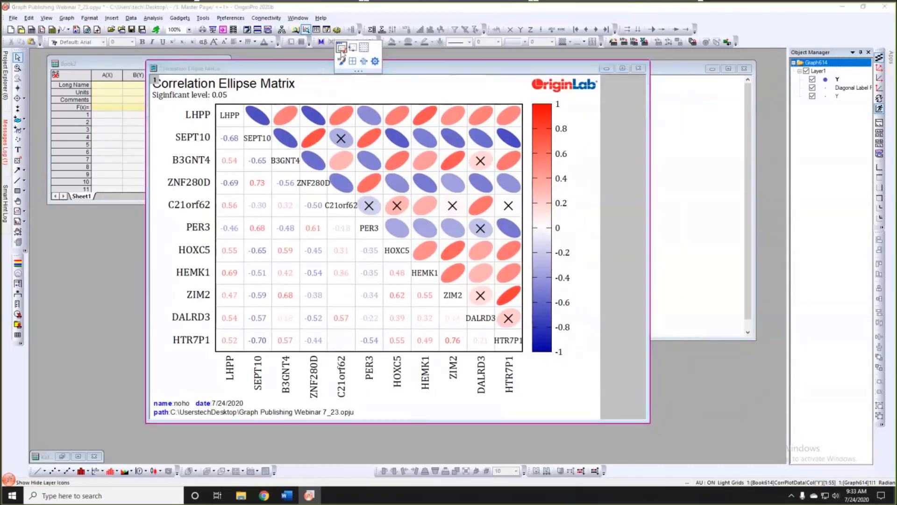
left_click(342, 48)
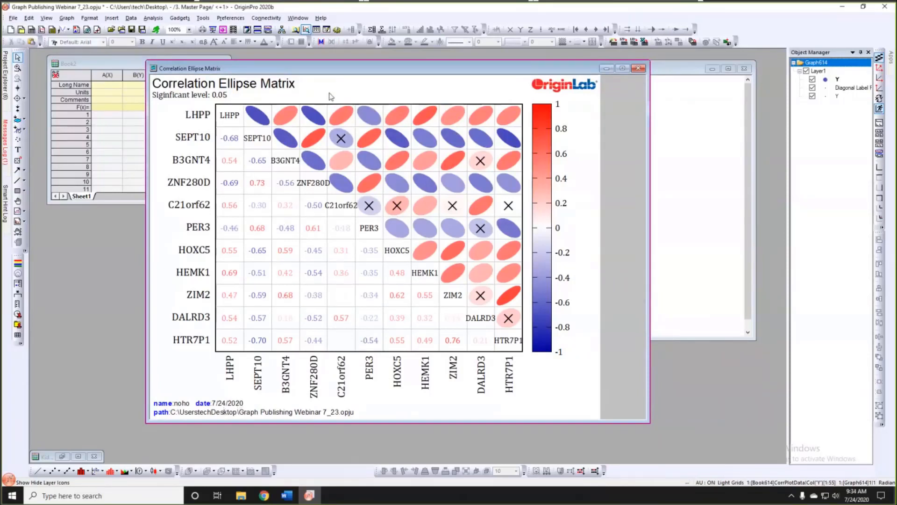
- Turn off Use Master Items in the Correlation Ellipse Matrix graph's page display properties and apply the change
double_click(330, 96)
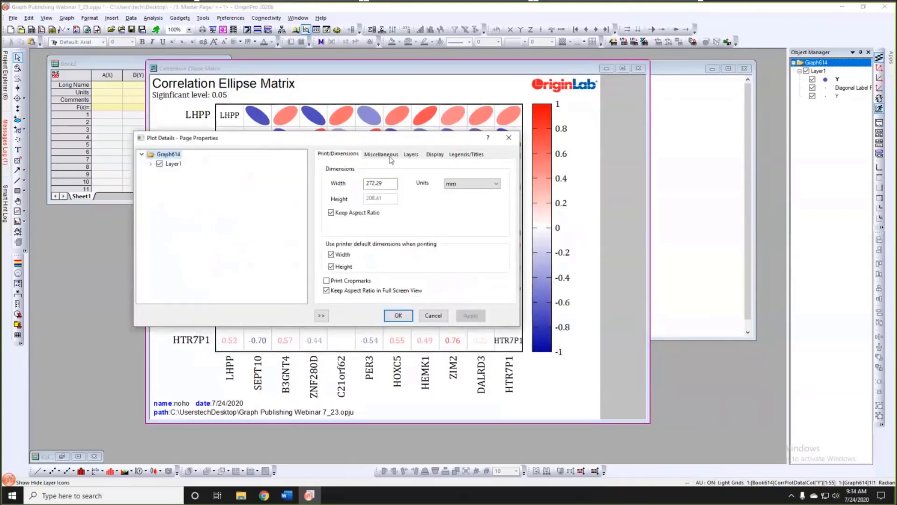
left_click(434, 155)
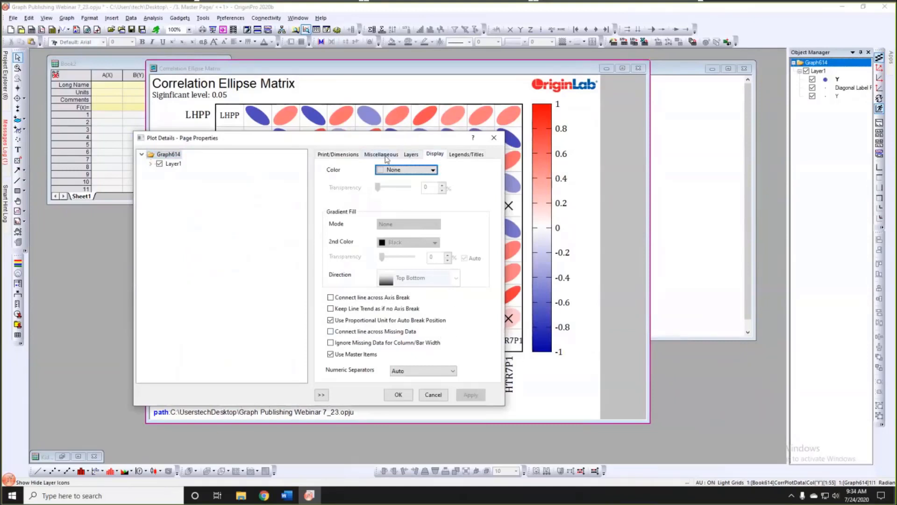
left_click(382, 155)
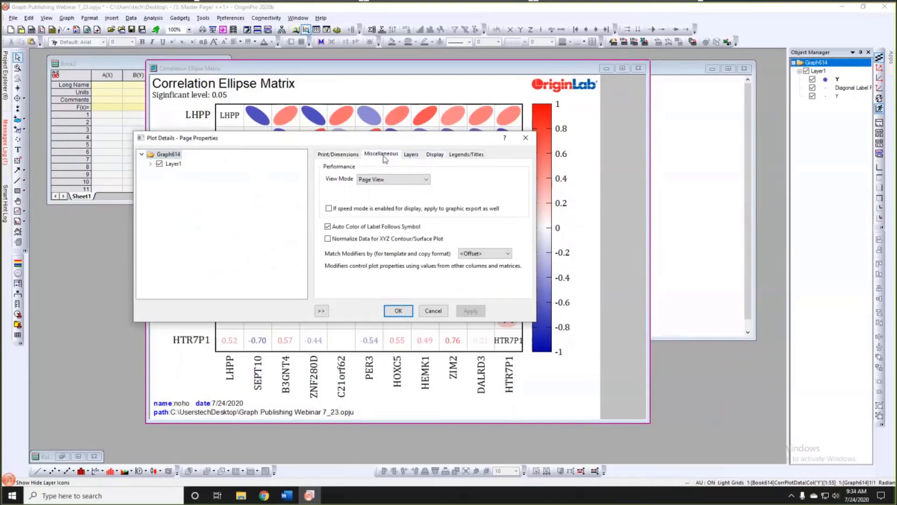
left_click(413, 156)
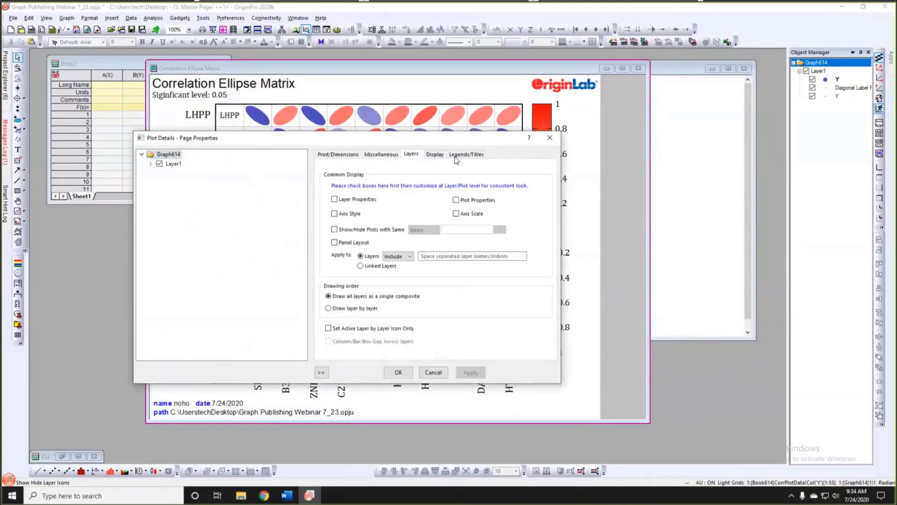
left_click(435, 155)
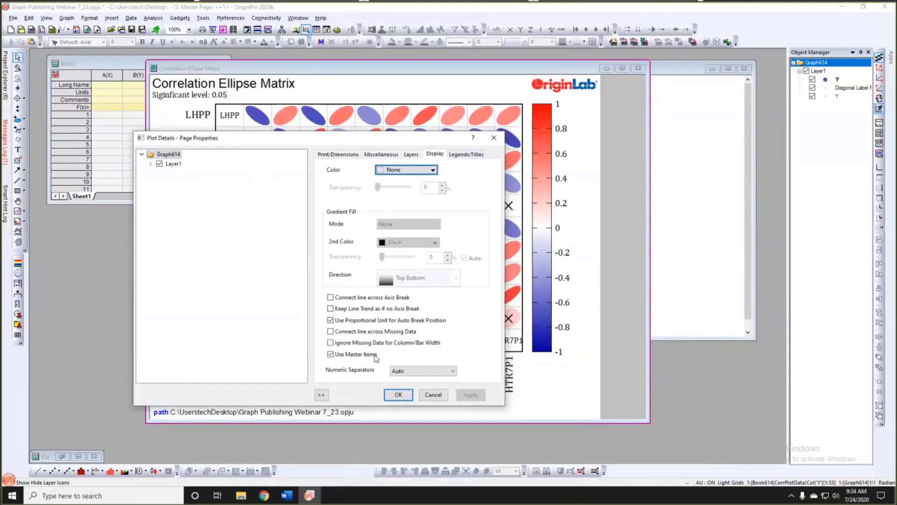
left_click(331, 354)
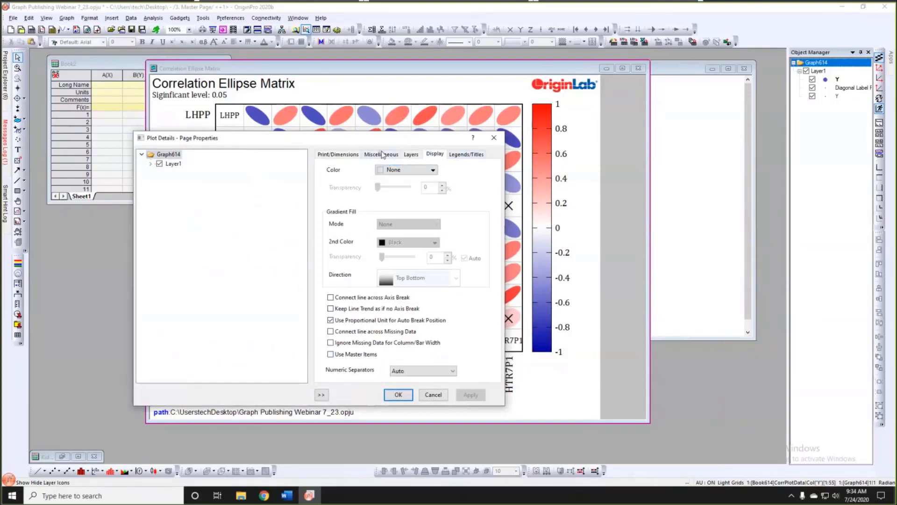
left_click(470, 395)
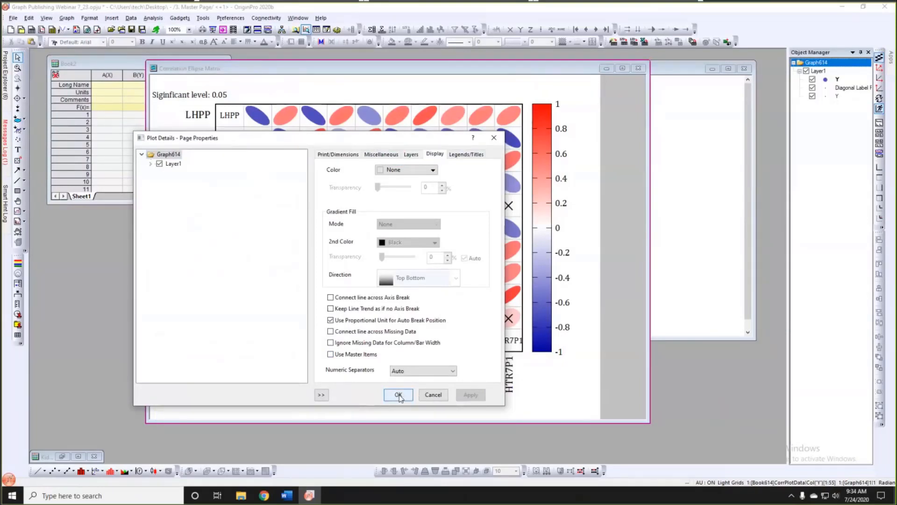
- Turn Use Master Items back on for the Correlation Ellipse Matrix graph and slightly enlarge its window
left_click(354, 355)
left_click(471, 395)
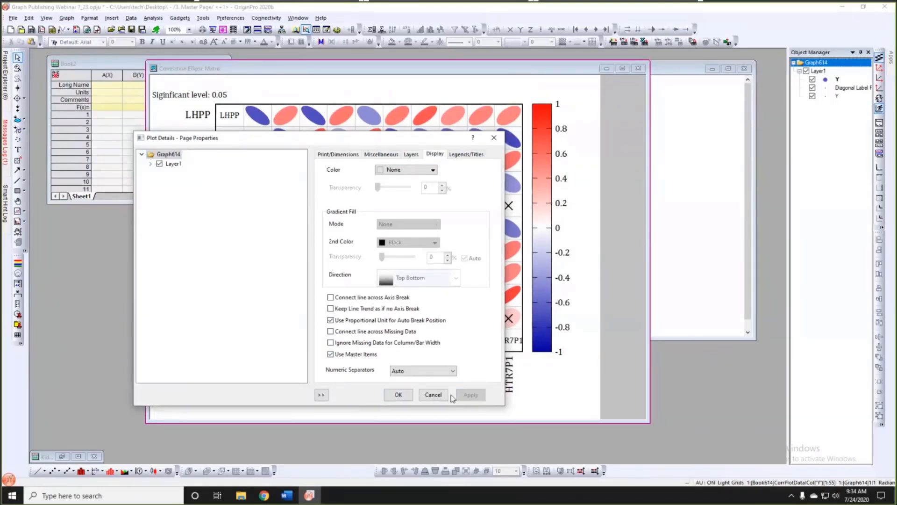
left_click(398, 395)
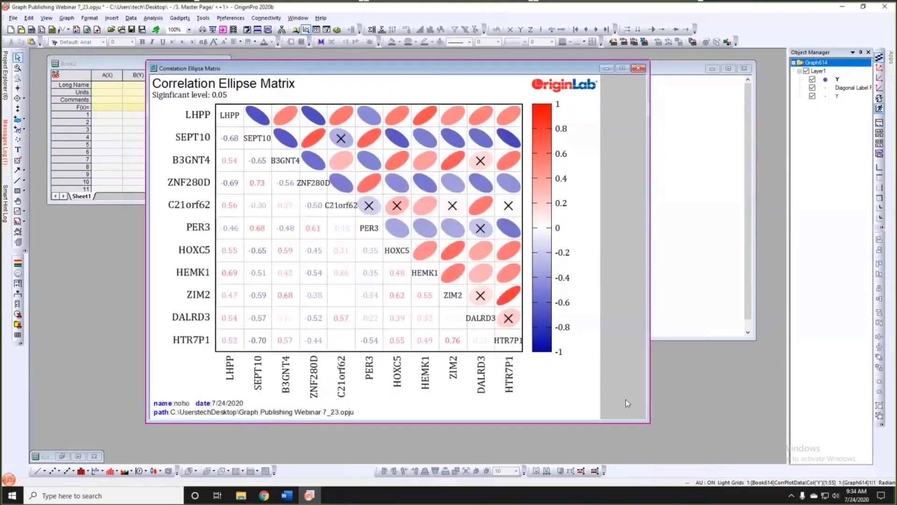
left_click_drag(658, 428, 669, 434)
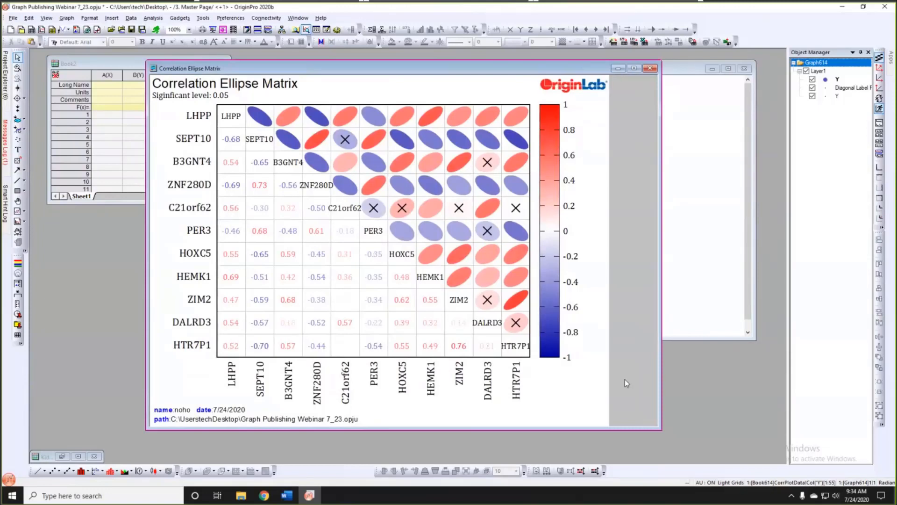
- Apply a page width of 272.2 mm to the Correlation Ellipse Matrix graph, and restore the width to 272.29 mm
double_click(592, 163)
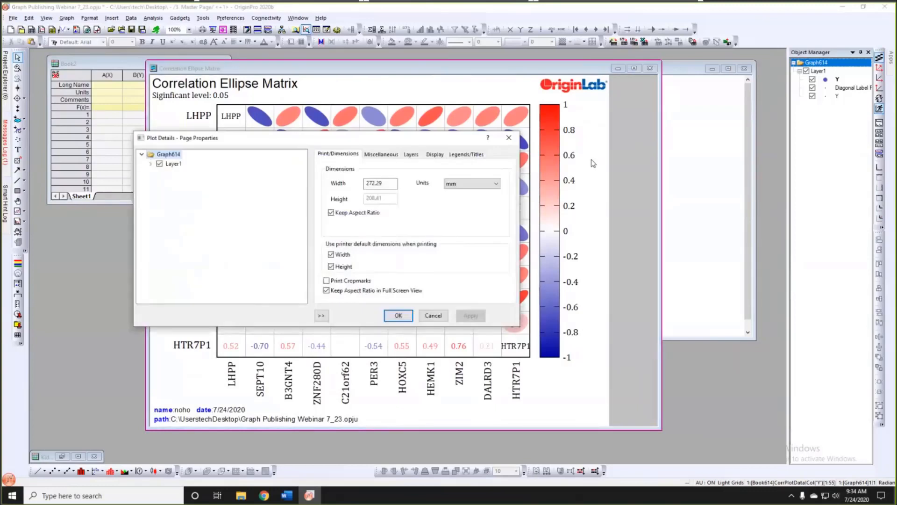
left_click_drag(379, 184, 386, 186)
key("BackSpace")
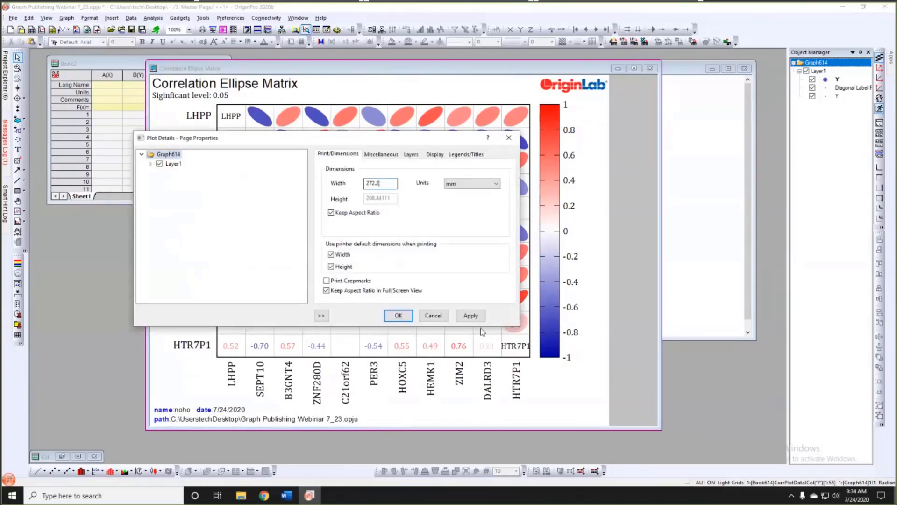
left_click(470, 315)
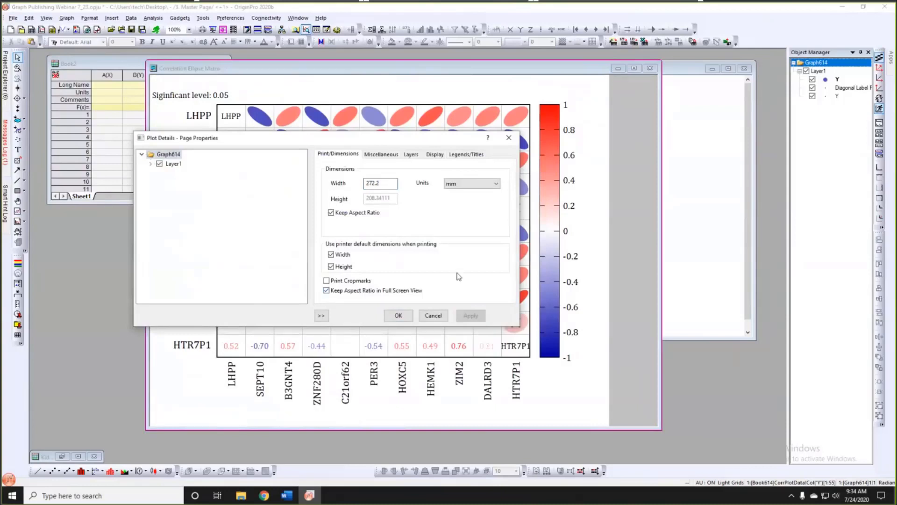
left_click(384, 185)
type("9")
left_click(475, 318)
left_click(401, 316)
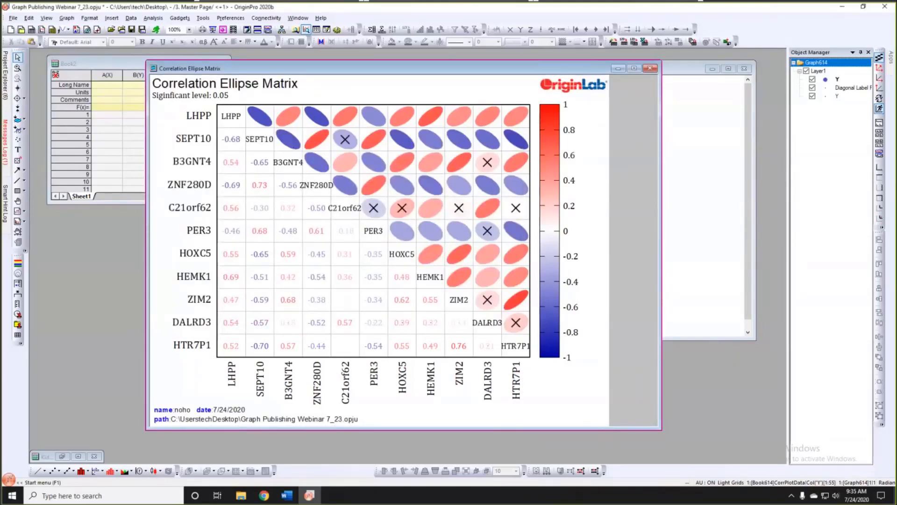
- Delete the Master page window from the project's root folder
mouse_move(5, 69)
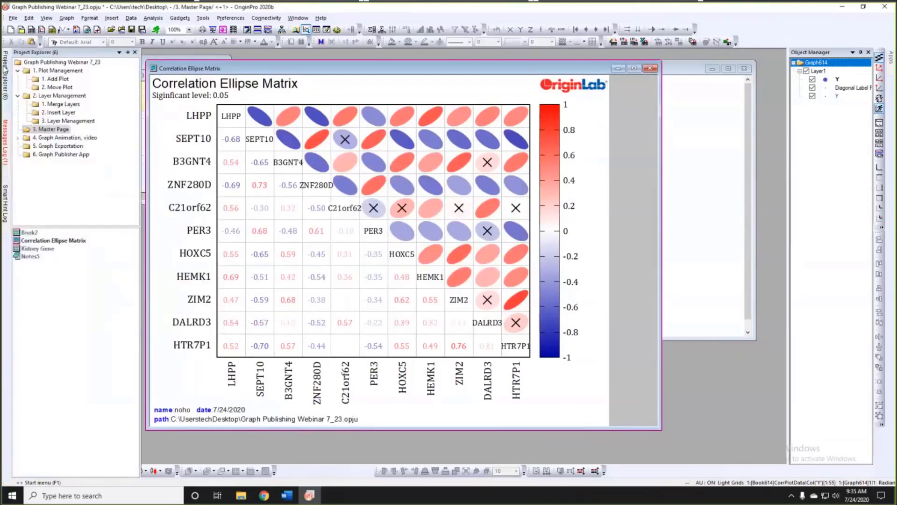
left_click(51, 71)
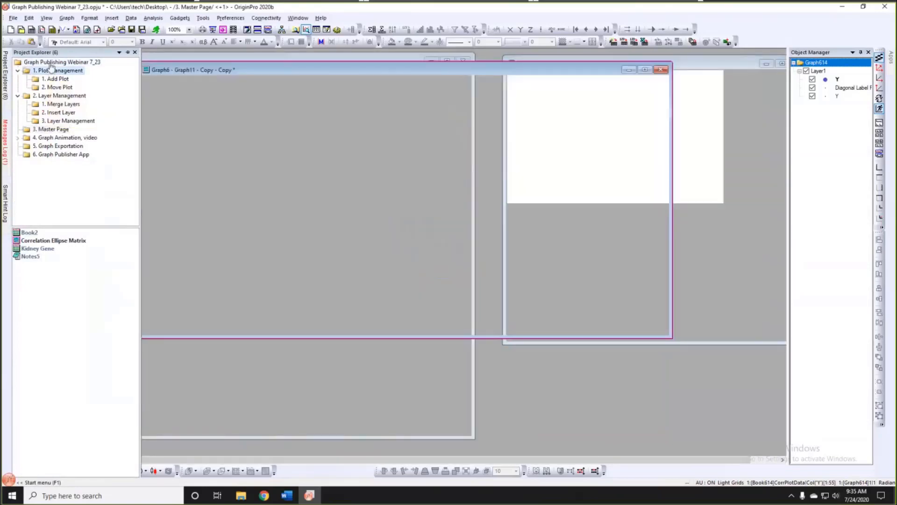
left_click(50, 62)
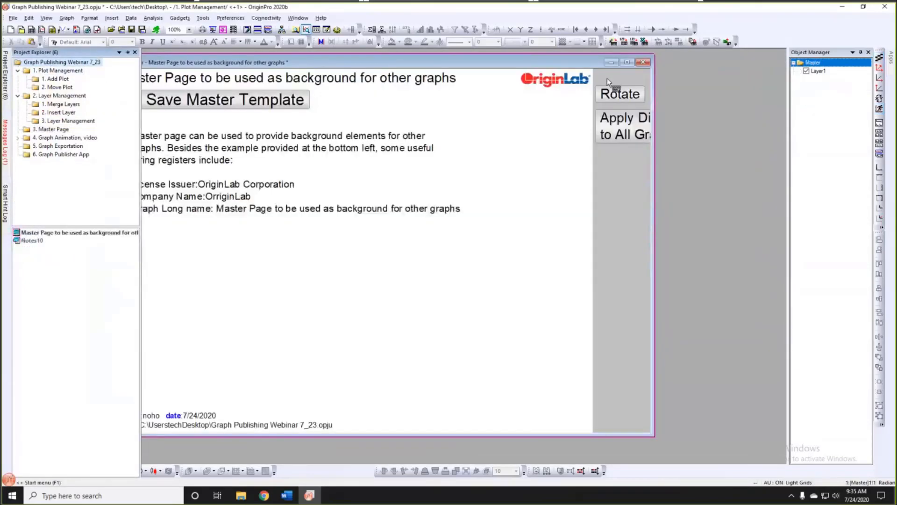
left_click(643, 63)
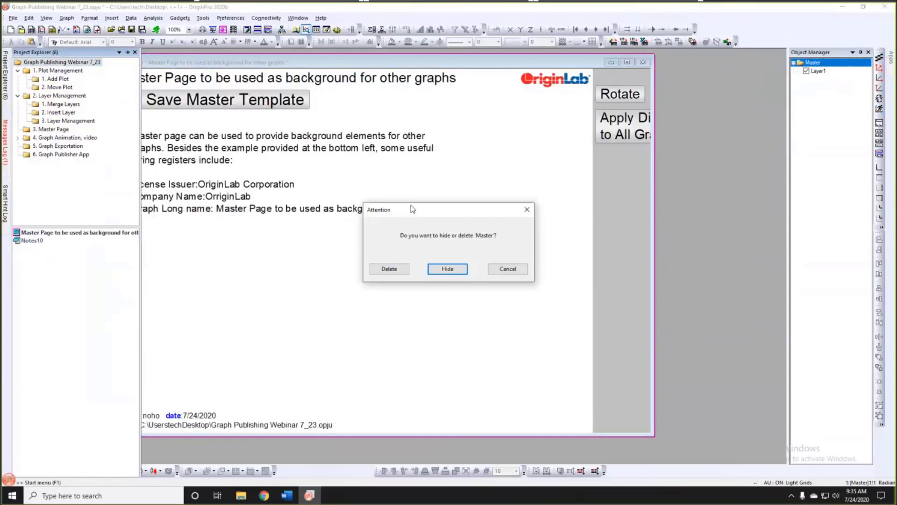
left_click(392, 270)
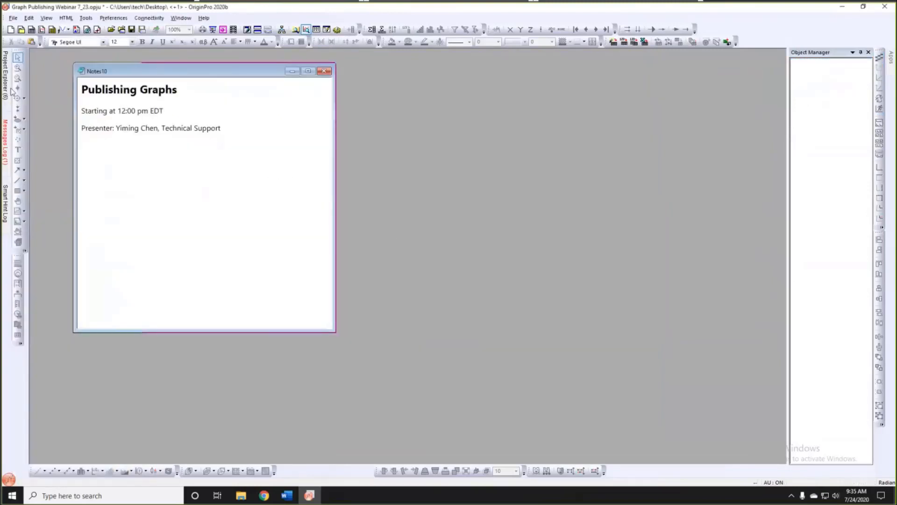
- Open the 1. Graph Animation folder under 4. Graph Animation, video and rearrange the XYZ Contour and Notes6 windows
mouse_move(6, 87)
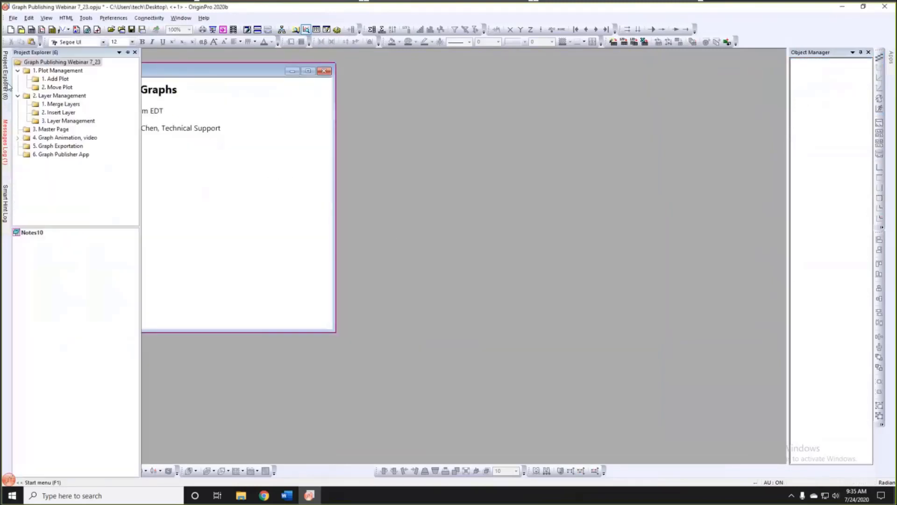
left_click(18, 138)
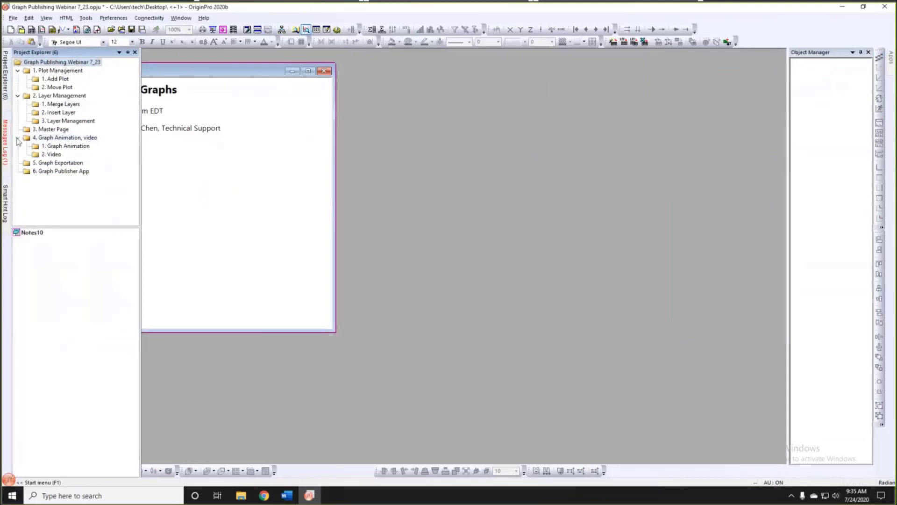
left_click(57, 147)
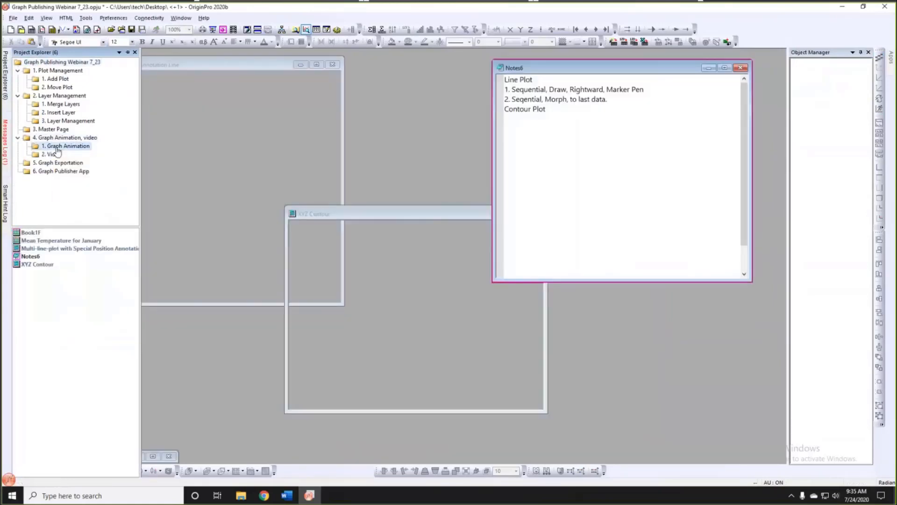
left_click_drag(380, 218, 338, 269)
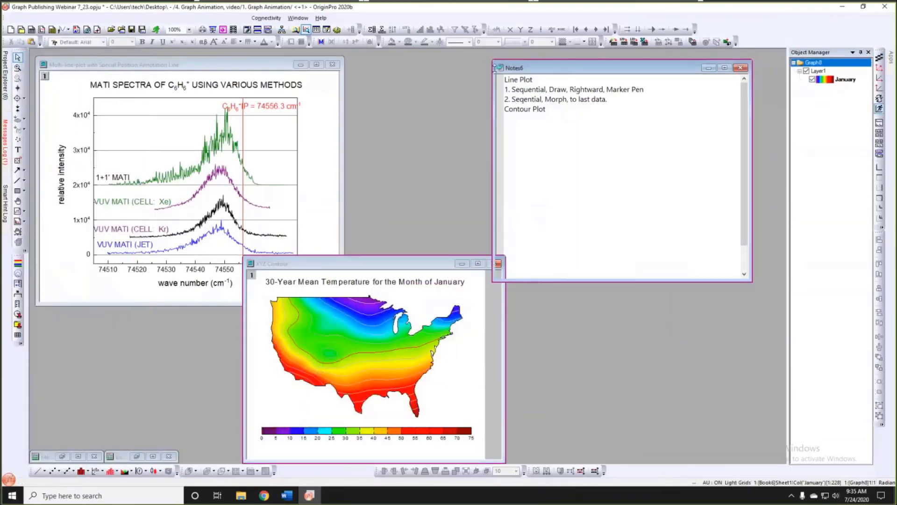
left_click_drag(568, 69, 481, 76)
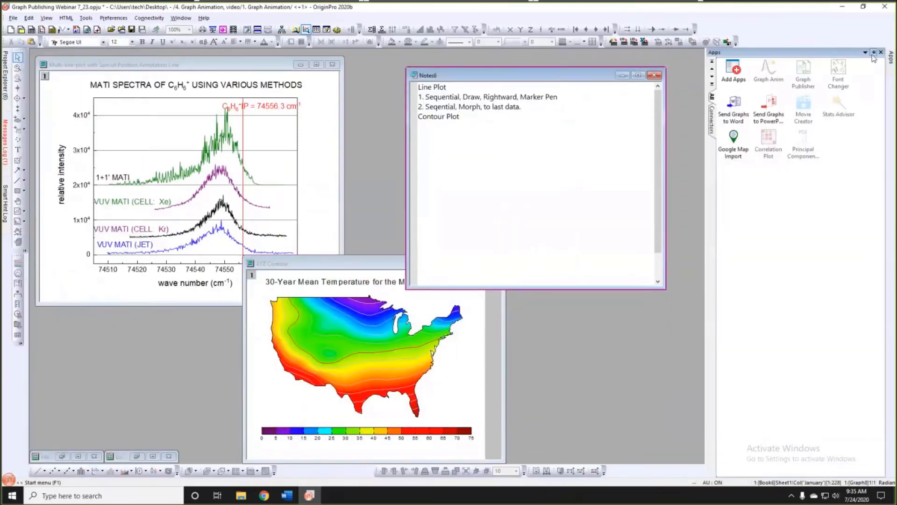
- Keep the Apps gallery permanently open and set the Object Manager to auto-hide
left_click(874, 52)
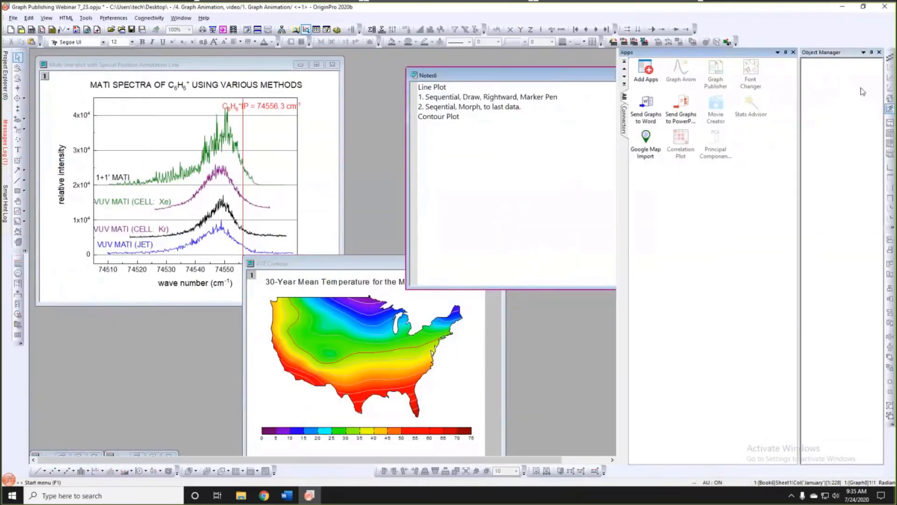
left_click(872, 52)
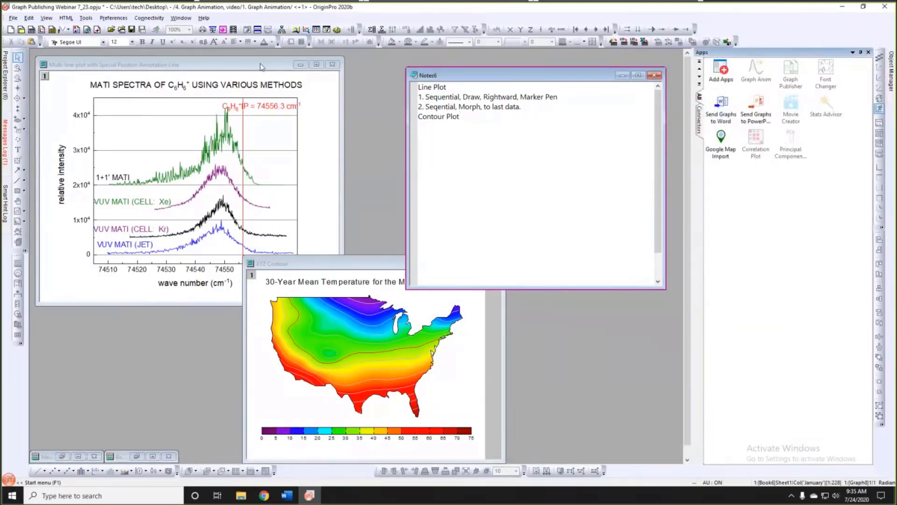
- Activate the Multi-line-plot with Special Position Annotation Line graph and slightly enlarge its window
left_click(344, 109)
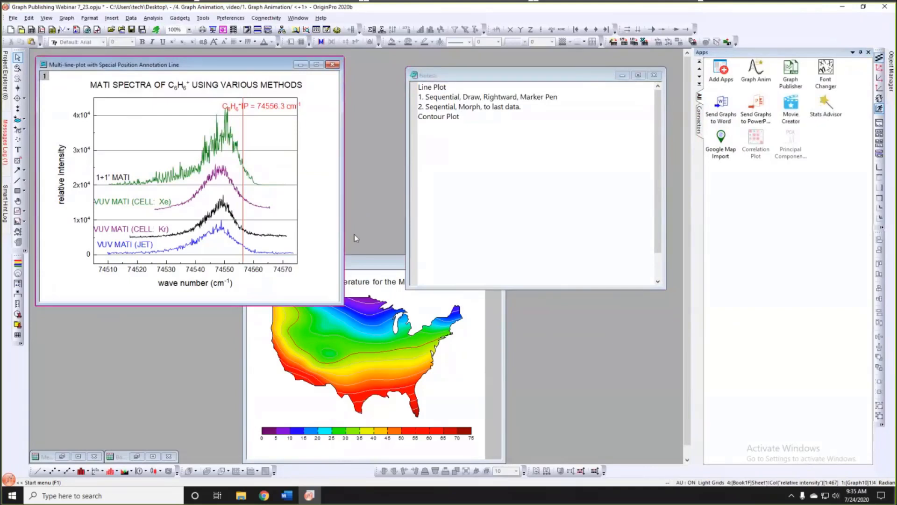
left_click_drag(341, 304, 342, 309)
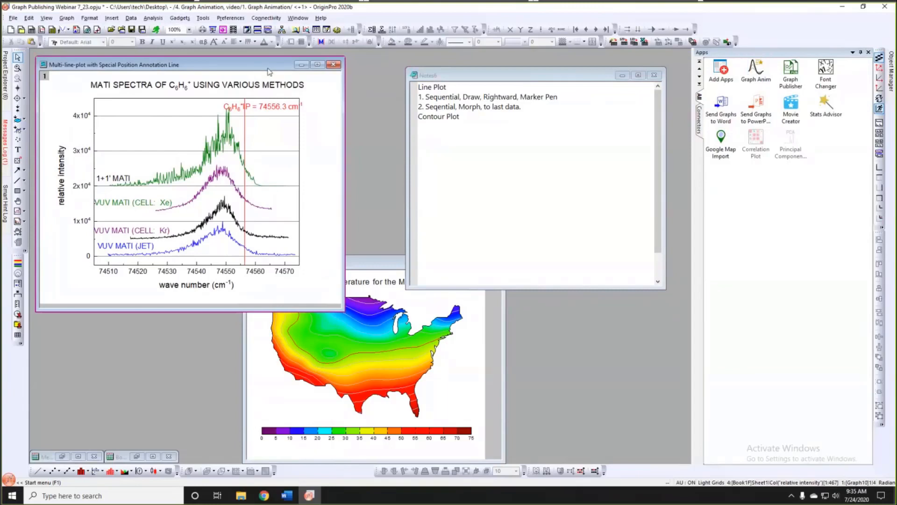
- Start the Graph Anim app for the Multi-line-plot with Special Position Annotation Line graph
left_click_drag(253, 68, 268, 68)
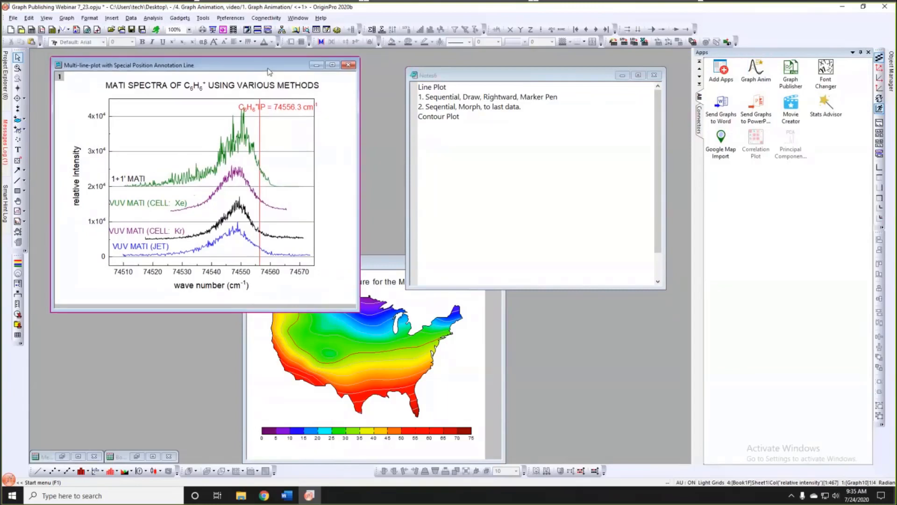
left_click(760, 80)
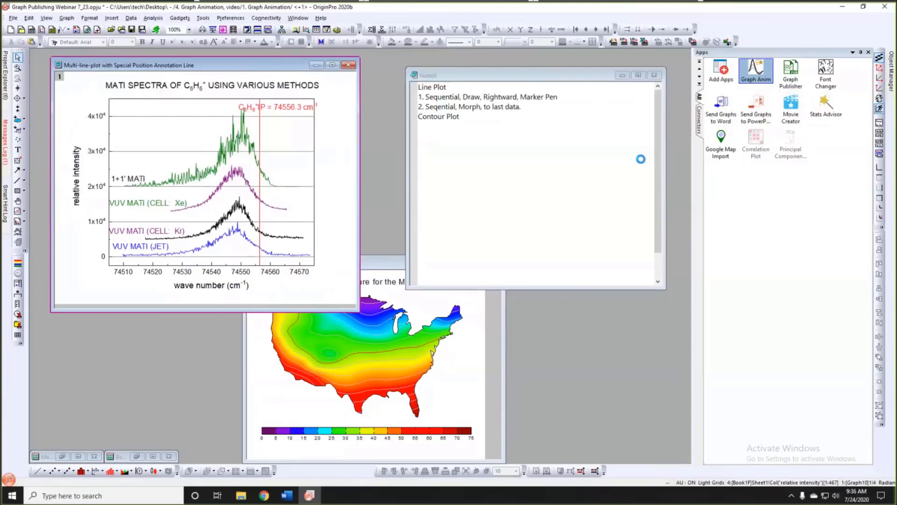
left_click_drag(470, 97, 521, 77)
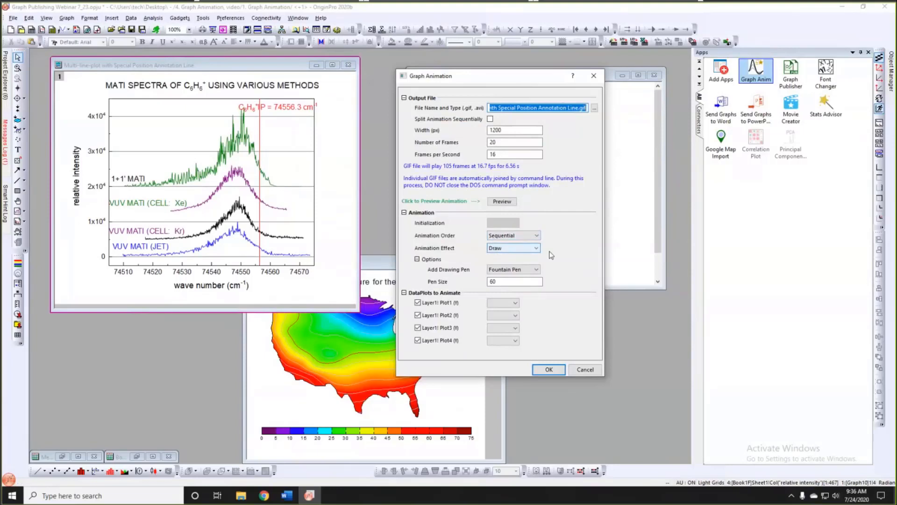
- Set the drawing pen to Ball Pen and preview the sequential Draw animation of the line graph
left_click(513, 270)
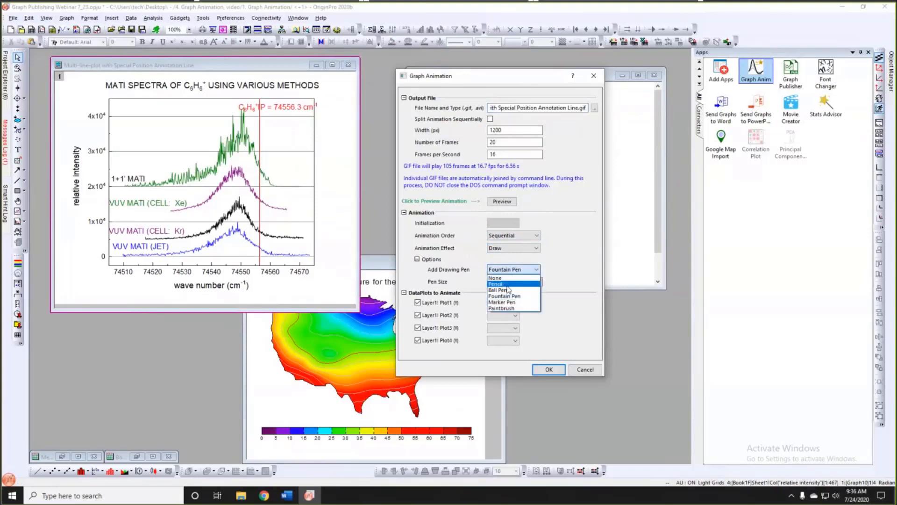
left_click(513, 290)
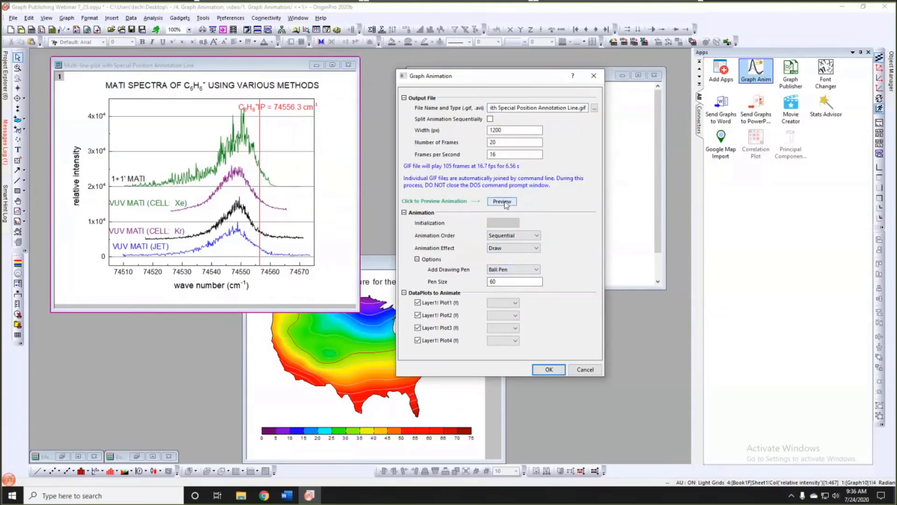
left_click(502, 201)
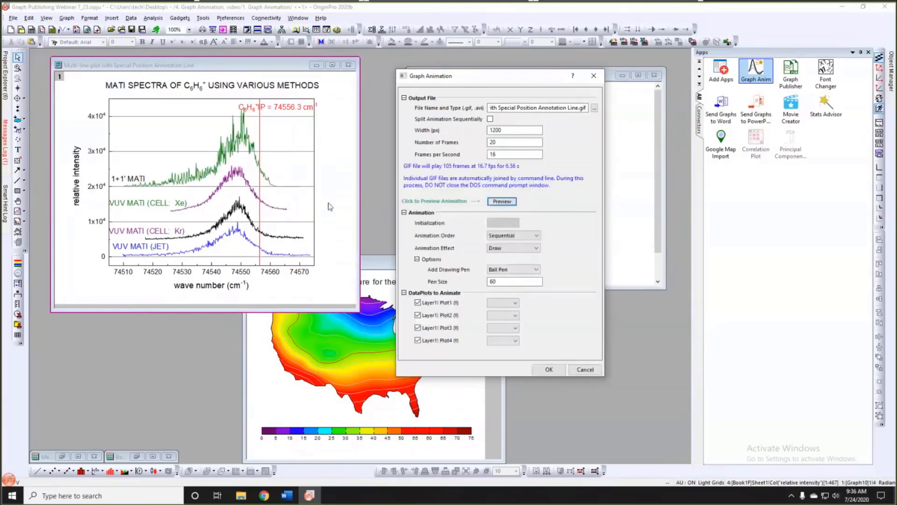
- Set the animation effect to Morph, start Plot2, Plot3 and Plot4 from Plot1, Plot2 and Plot3 respectively, and preview the result
left_click(511, 248)
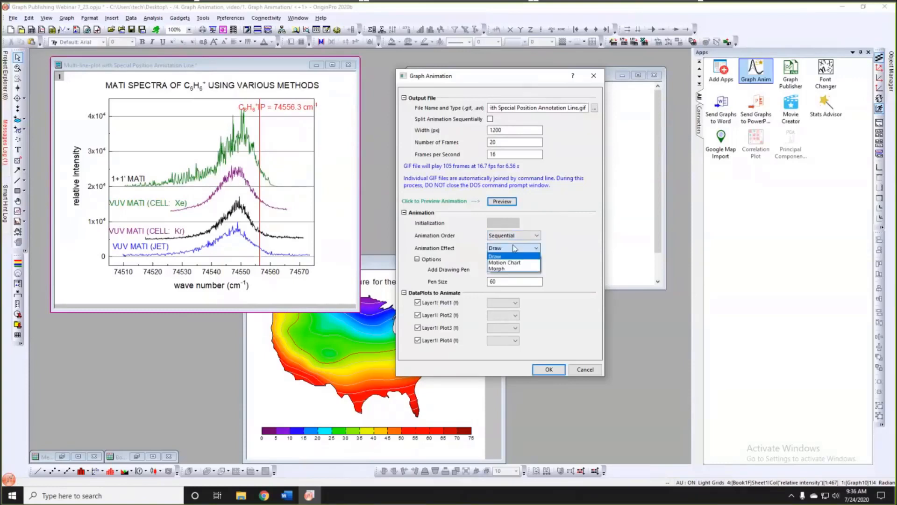
left_click(509, 269)
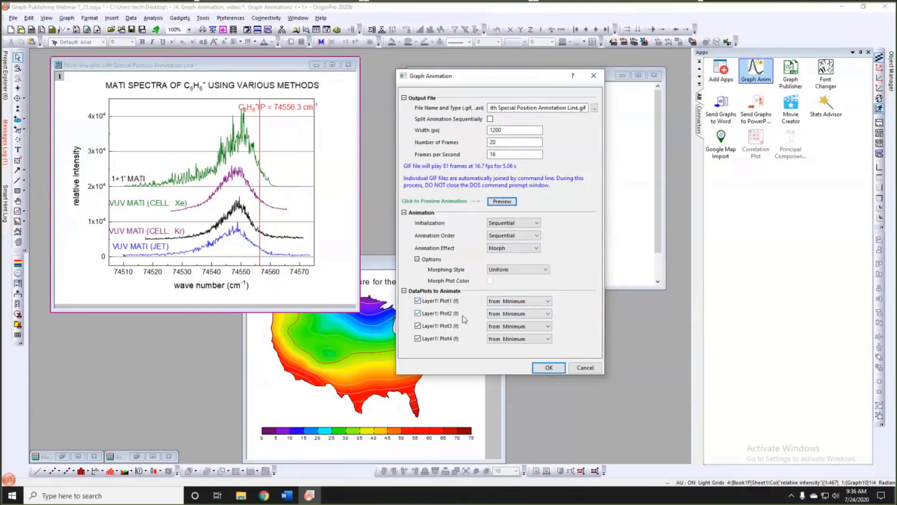
left_click(499, 314)
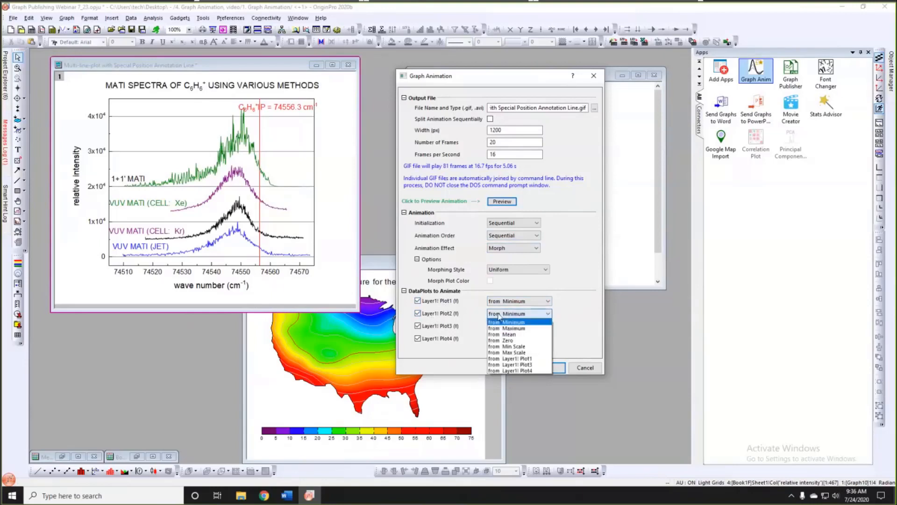
left_click(511, 358)
left_click(501, 329)
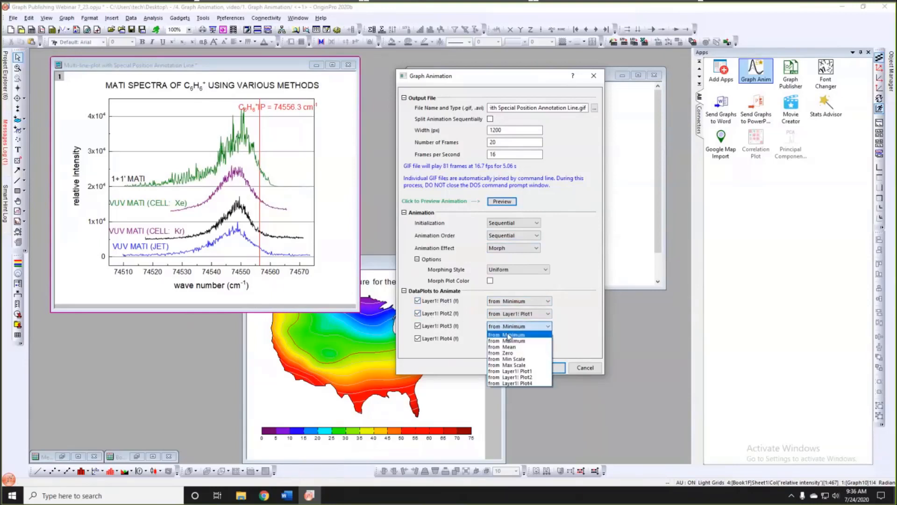
left_click(508, 356)
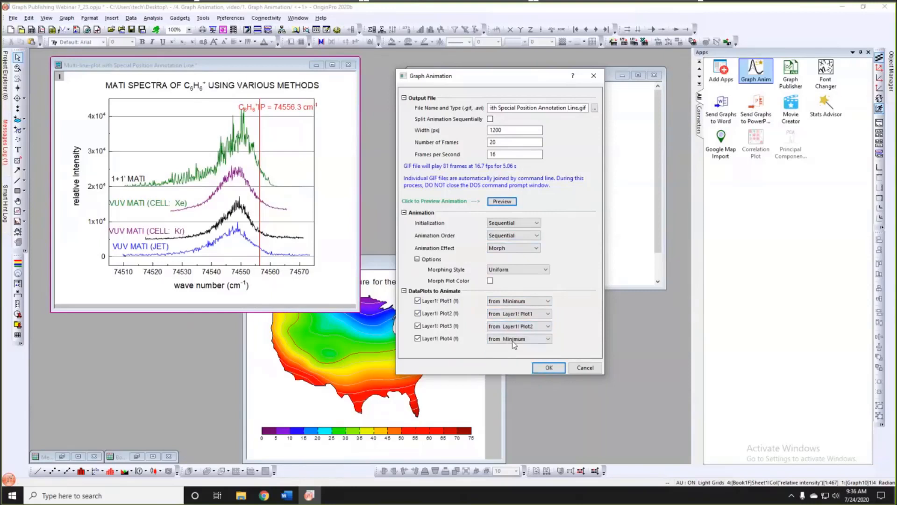
left_click(513, 339)
left_click(520, 396)
left_click(503, 202)
- Export the line graph animation as the animated GIF animation1 in the Graph Publish Webinar folder on the Desktop
left_click(594, 108)
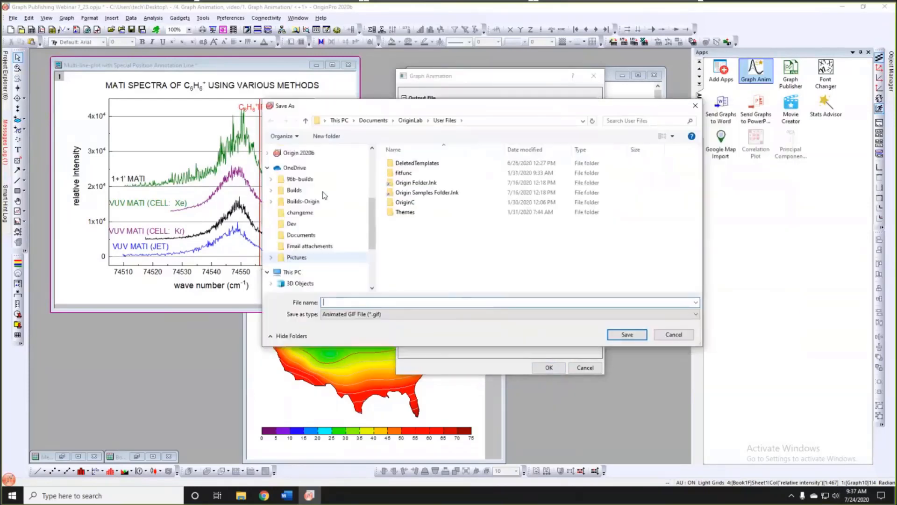
scroll(364, 195, "up", 2)
scroll(364, 195, "up", 3)
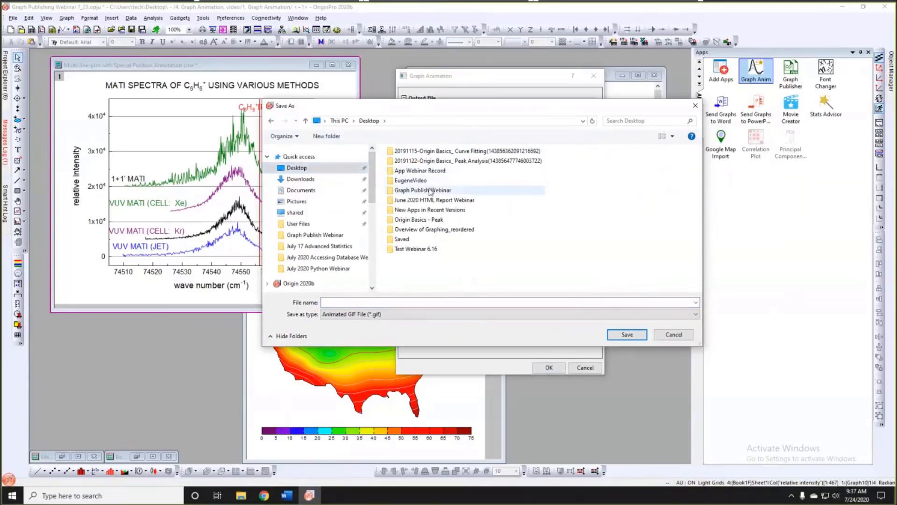
double_click(458, 191)
left_click(372, 302)
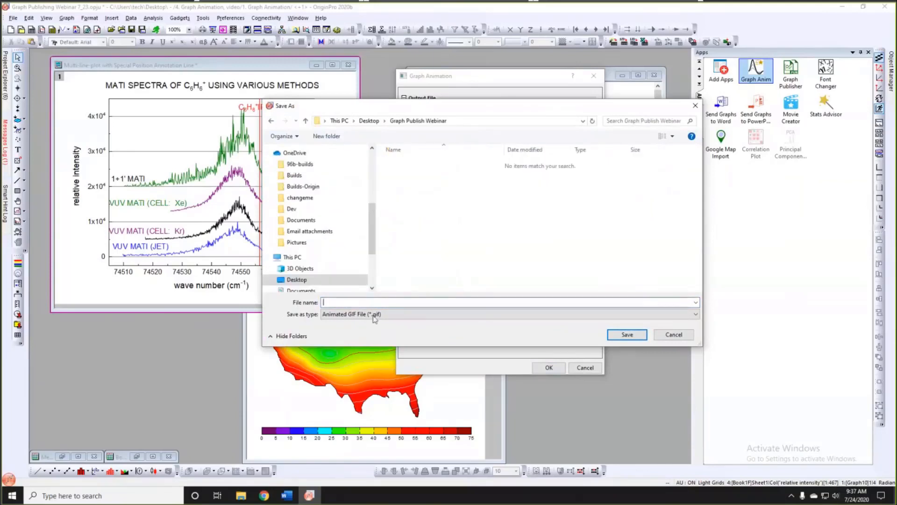
type("eni")
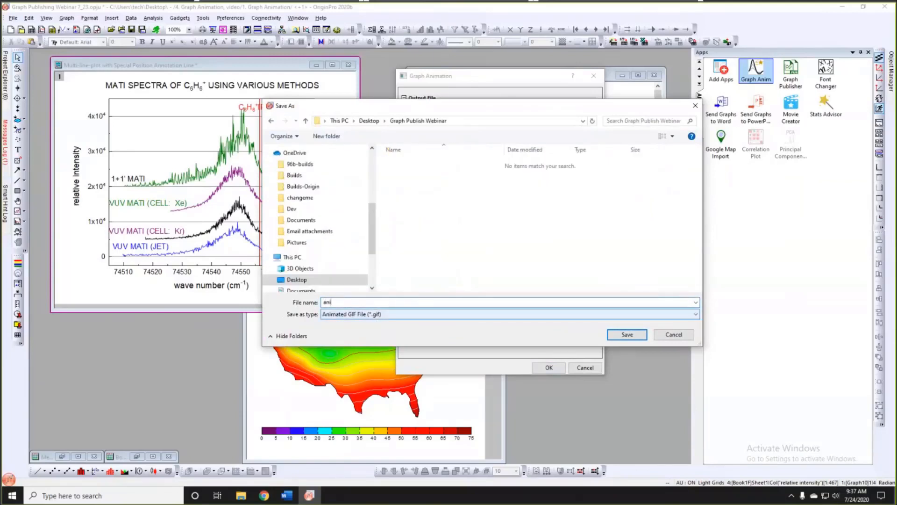
type("mation1")
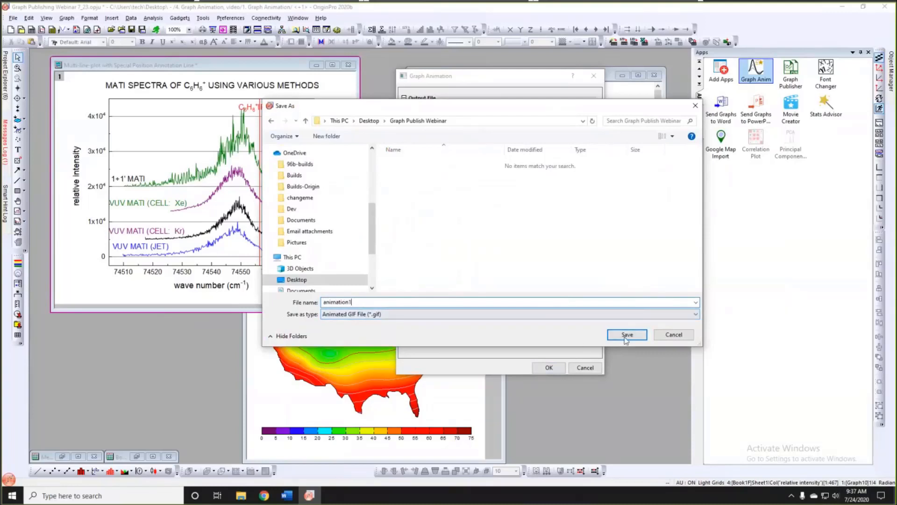
left_click(626, 334)
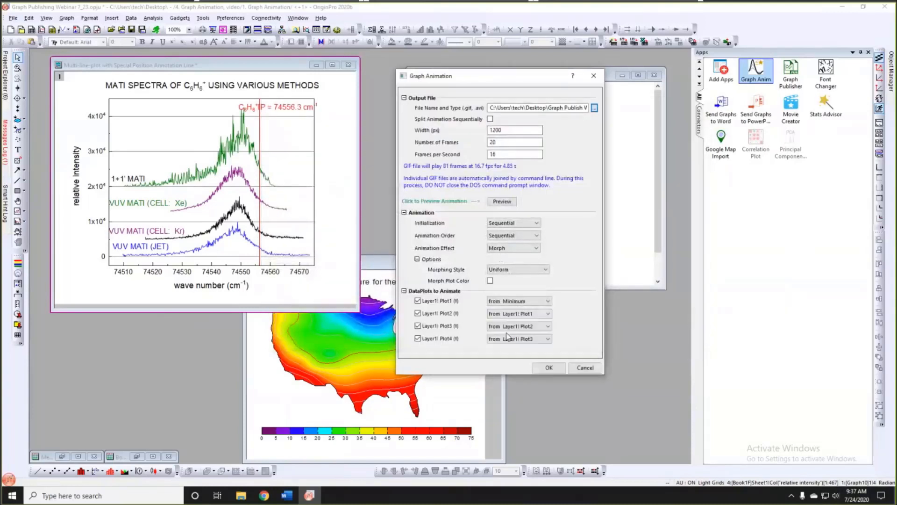
left_click(547, 368)
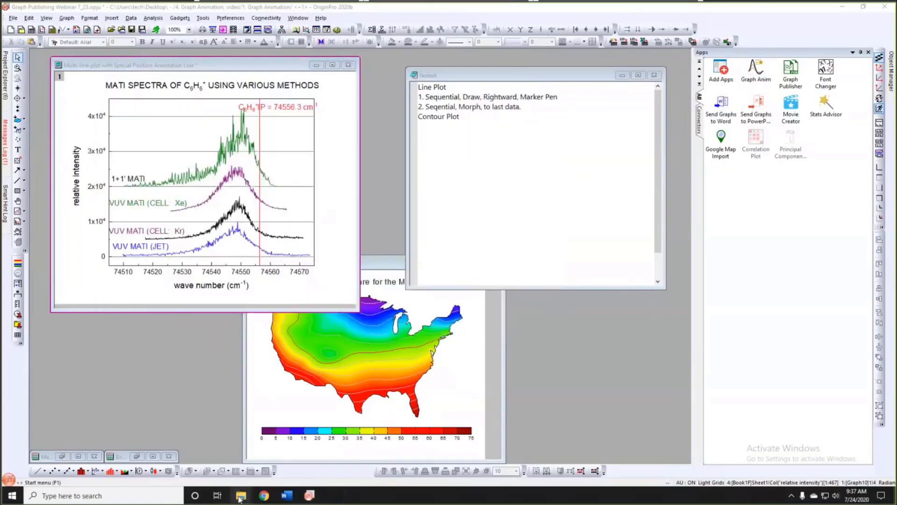
- Play animation1.gif from the Graph Publish Webinar folder in Chrome, and return to the Origin project
mouse_move(240, 498)
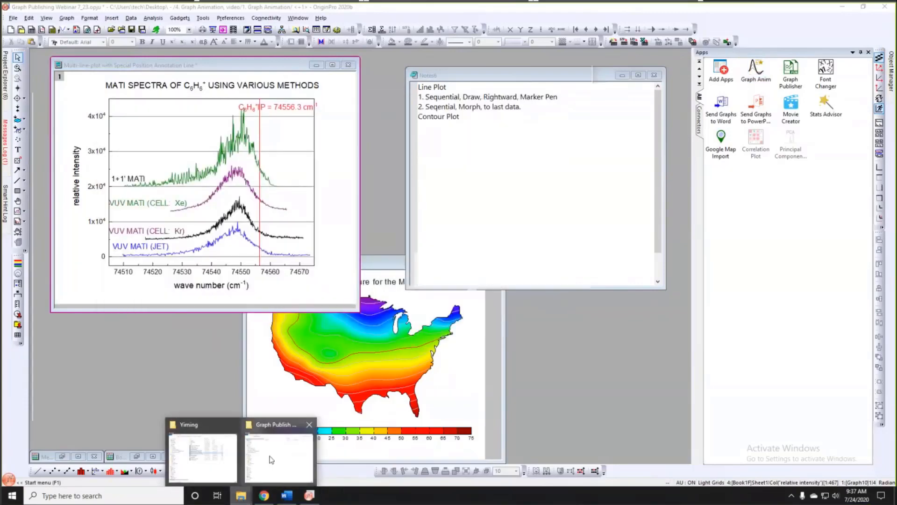
left_click(272, 457)
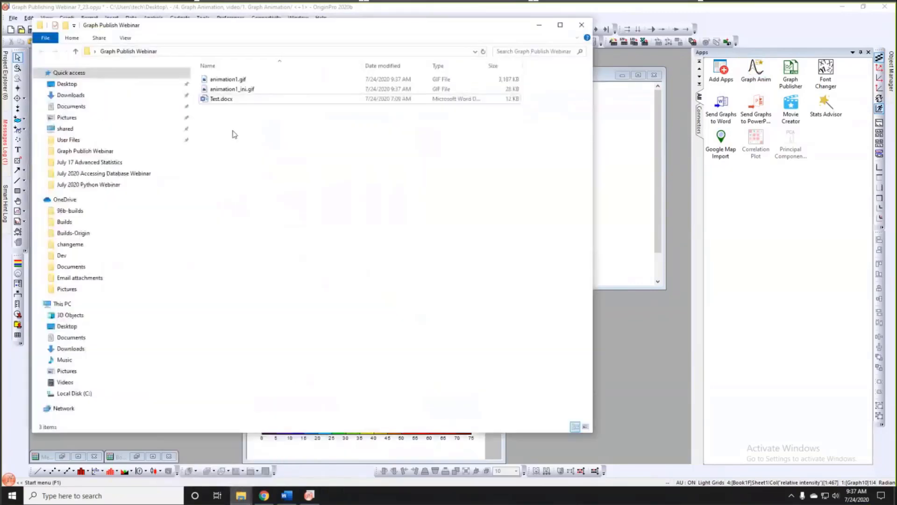
left_click(227, 79)
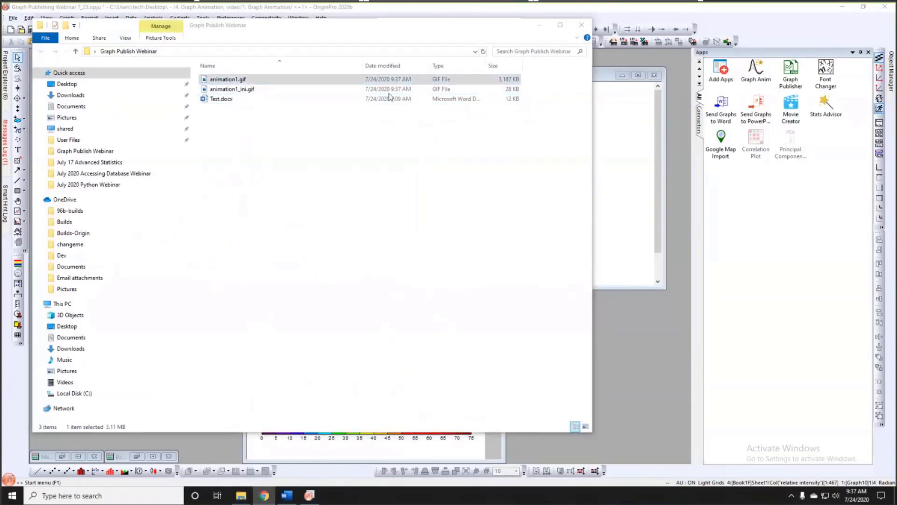
left_click_drag(247, 82, 439, 194)
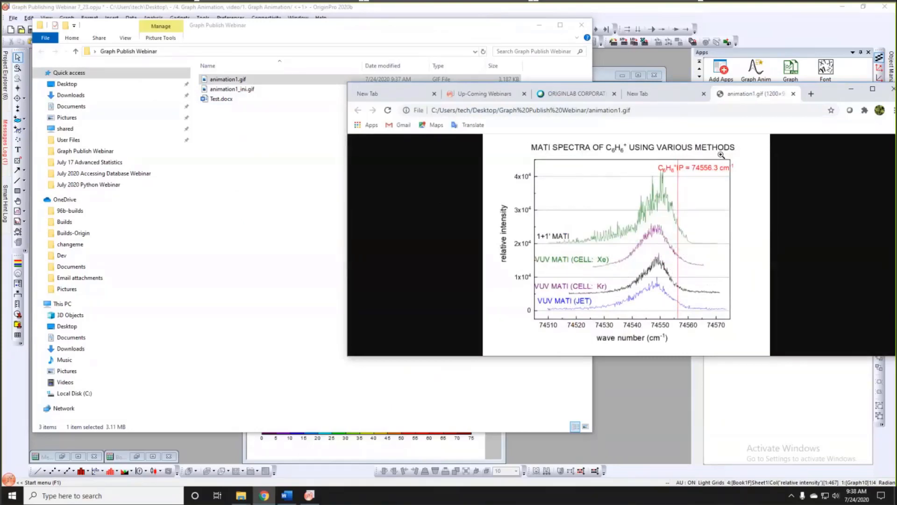
left_click(851, 89)
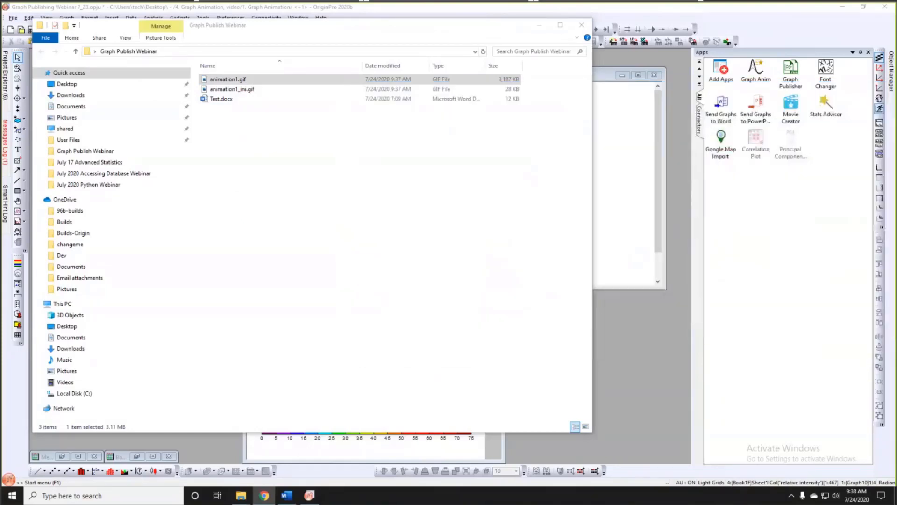
left_click(539, 25)
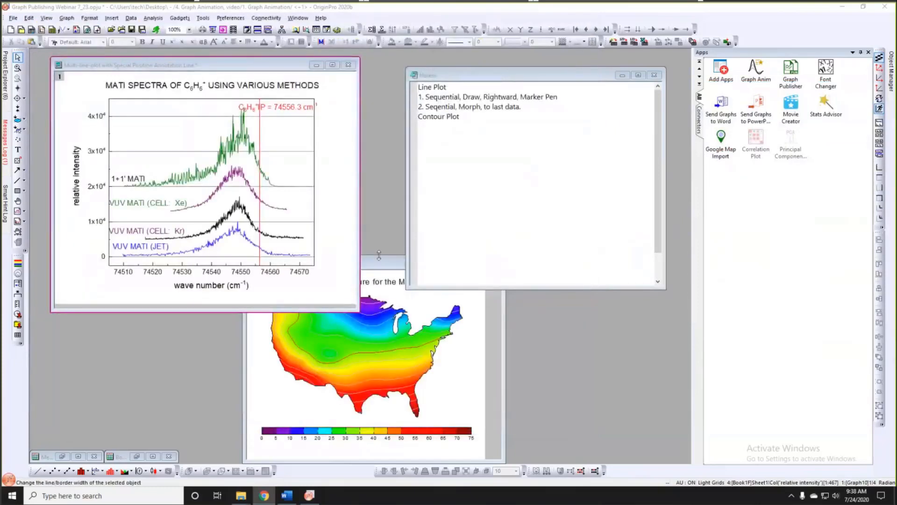
- Bring the XYZ Contour graph forward and preview its Morph animation with the Graph Anim app without exporting it
left_click_drag(380, 262, 253, 150)
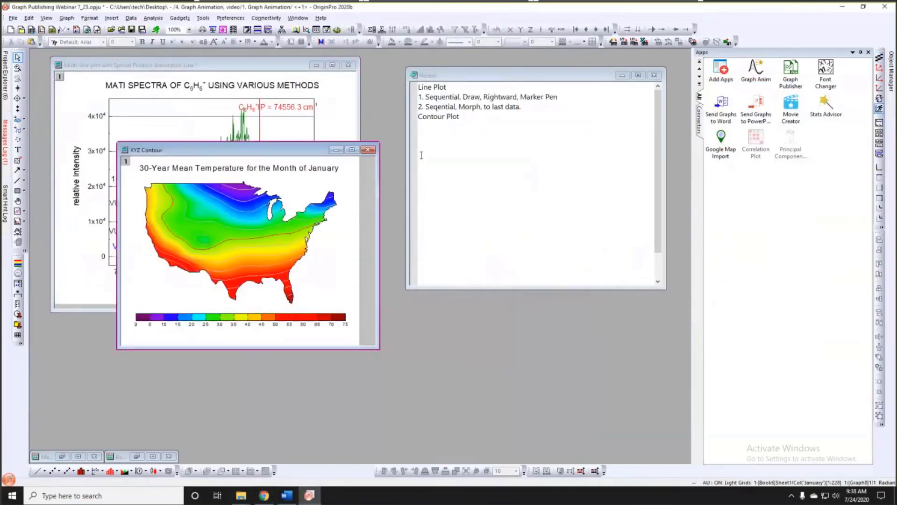
left_click(746, 82)
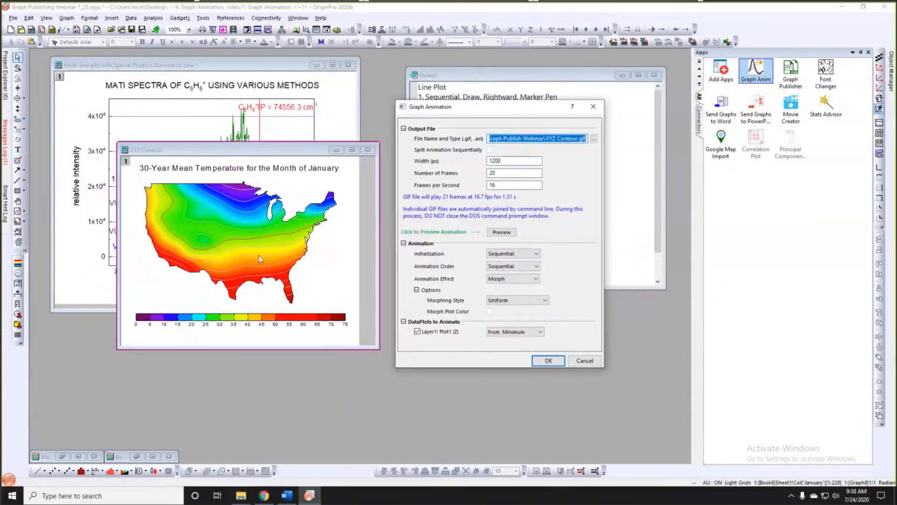
left_click(501, 233)
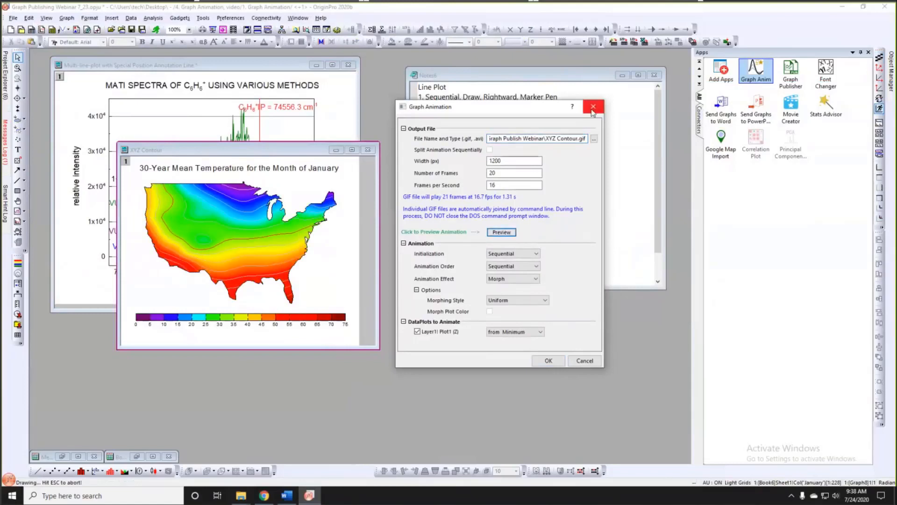
left_click(593, 107)
- Open the Graph Anim app's File Exchange page in Chrome, review its summary and sample animation, and return to Origin
right_click(756, 74)
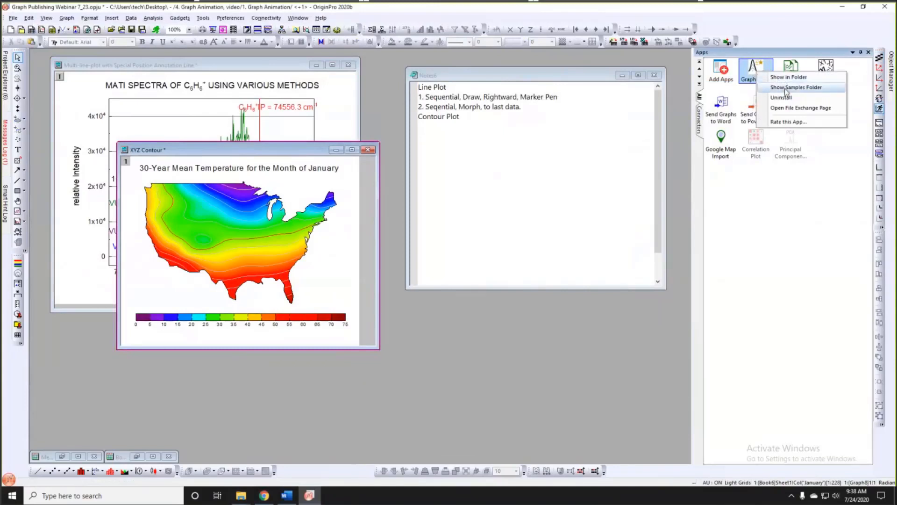
left_click(788, 108)
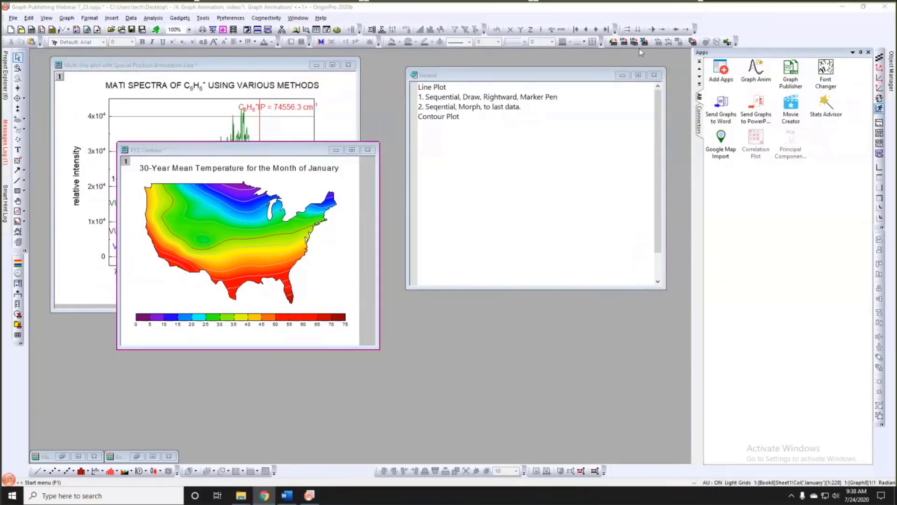
double_click(648, 12)
scroll(522, 300, "down", 2)
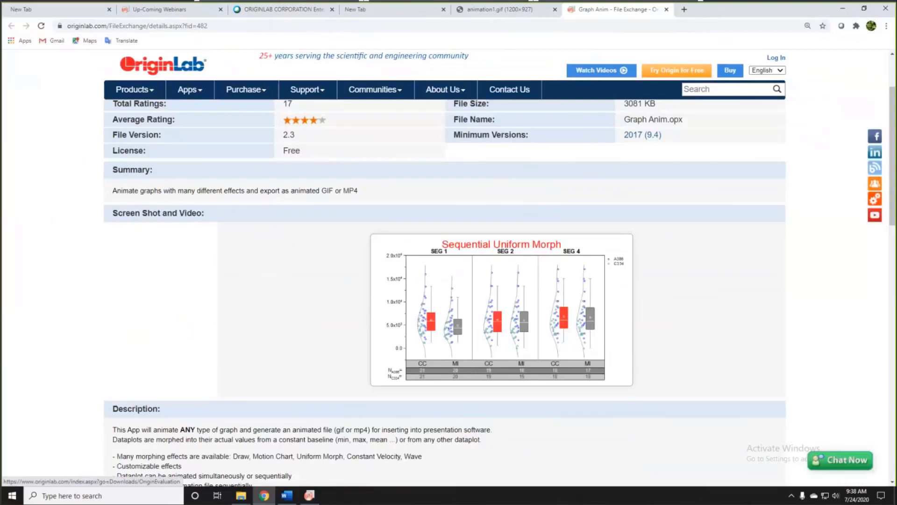
left_click(842, 9)
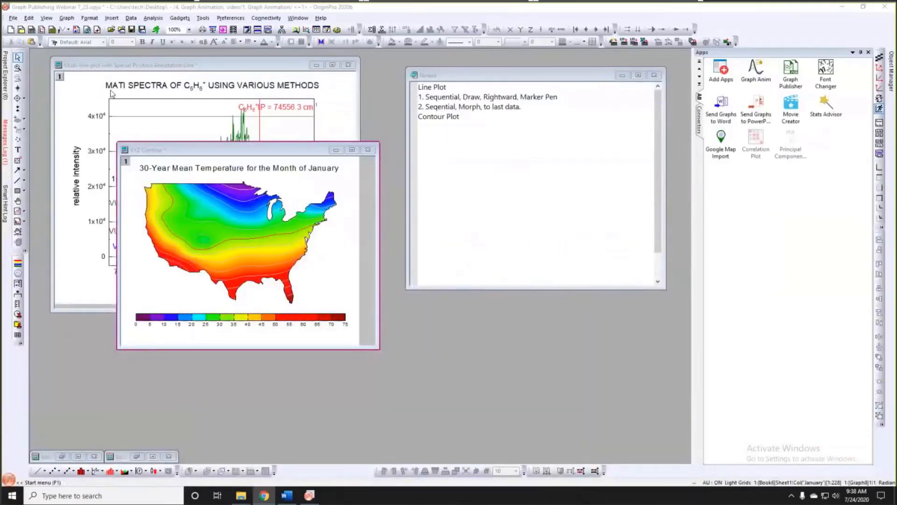
- Open the 2. Video folder under 4. Graph Animation, video and narrow the Apps gallery to enlarge the workspace
left_click(5, 75)
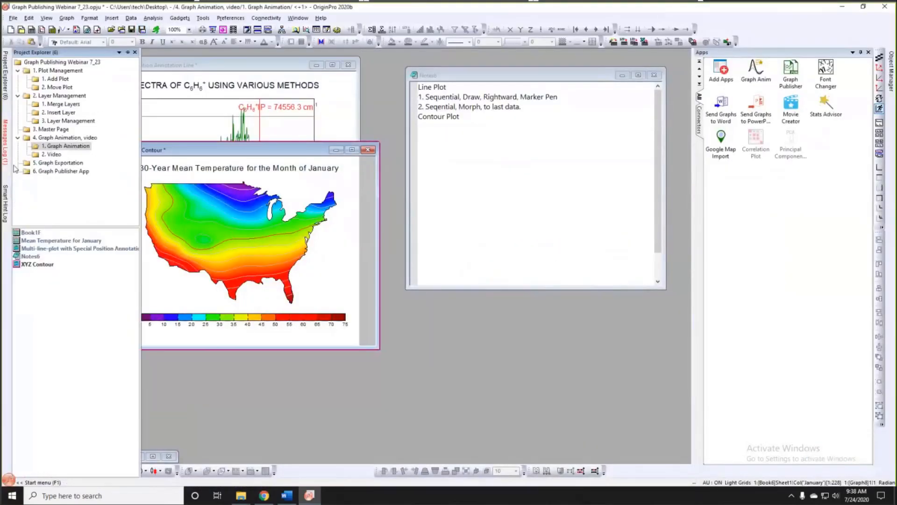
left_click(53, 154)
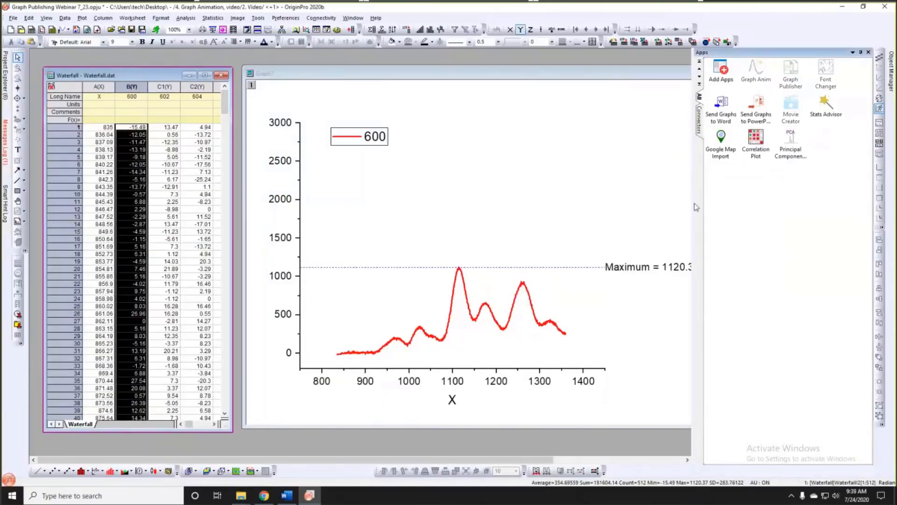
left_click_drag(693, 203, 770, 202)
- Change the Y data of Graph7's curve to column C1(Y), 602, of the Waterfall worksheet
left_click(410, 120)
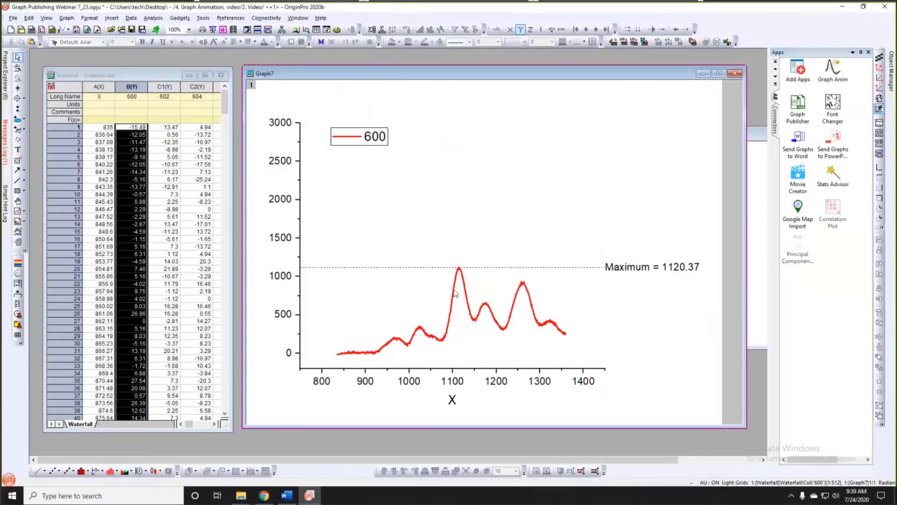
mouse_move(455, 292)
right_click(464, 285)
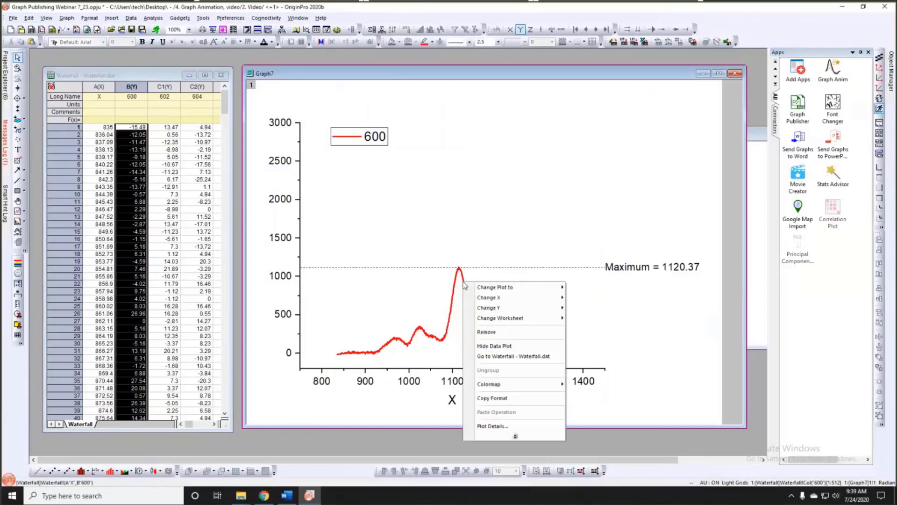
mouse_move(496, 288)
mouse_move(537, 286)
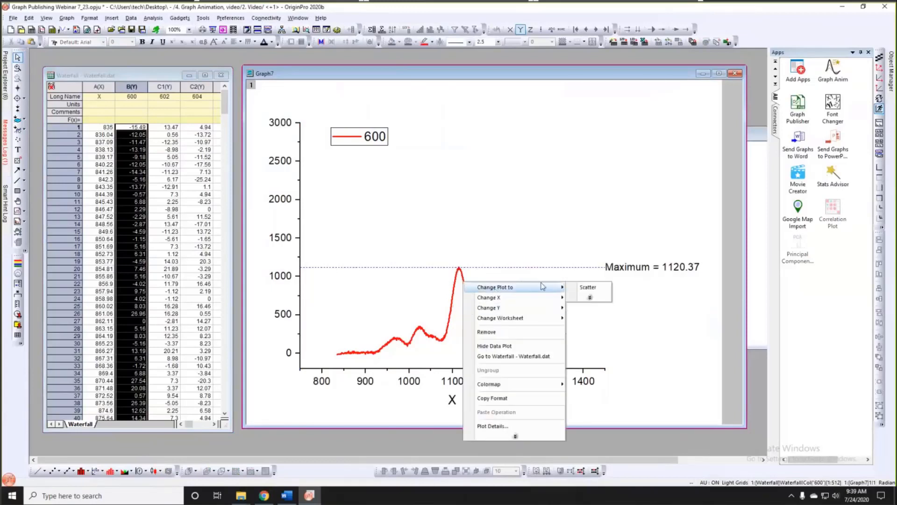
mouse_move(537, 310)
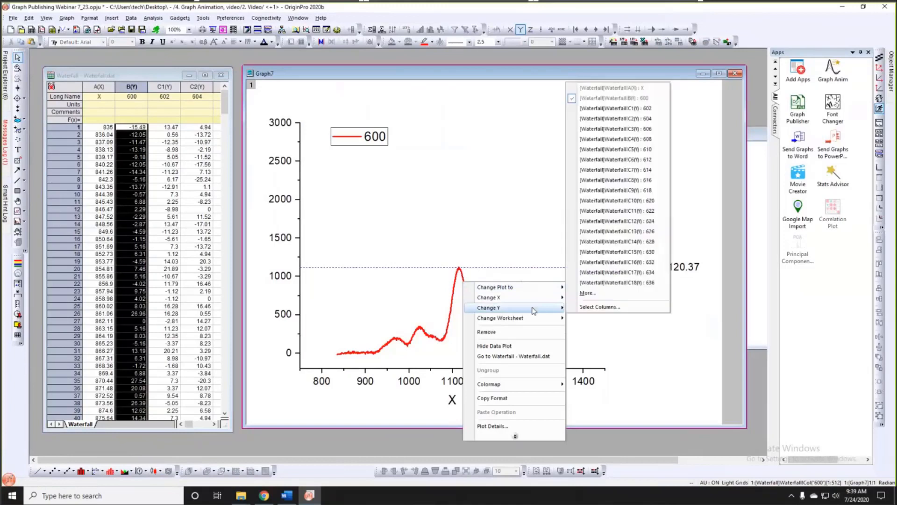
left_click(608, 108)
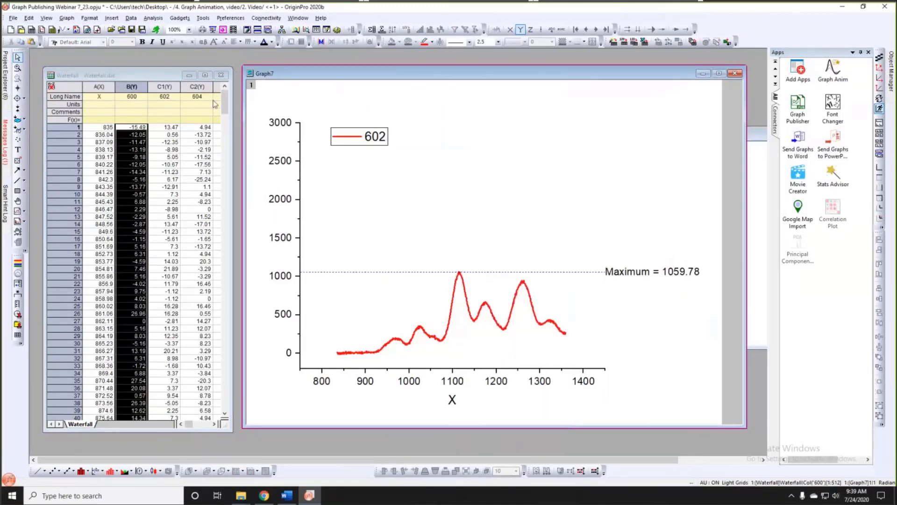
- Widen the Waterfall worksheet to look over its Y columns, narrow it again, and bring Graph7 back to the front
left_click(458, 282)
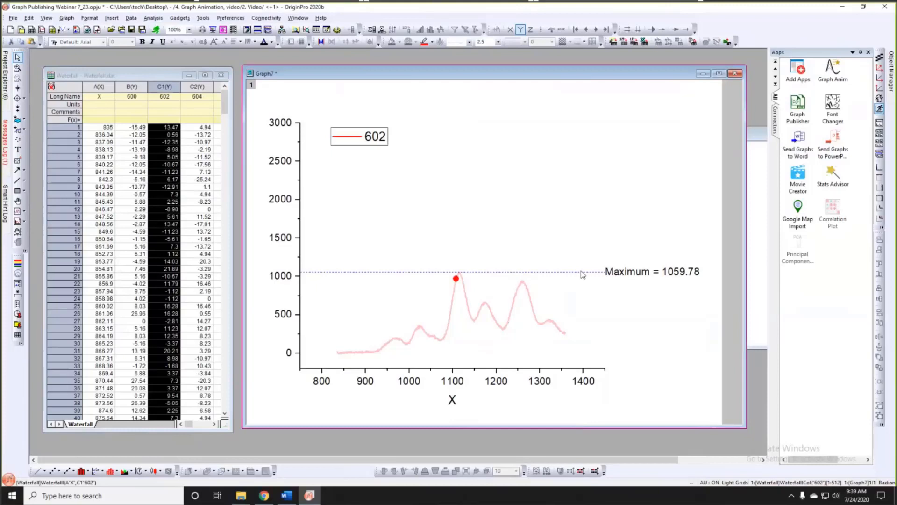
left_click(580, 293)
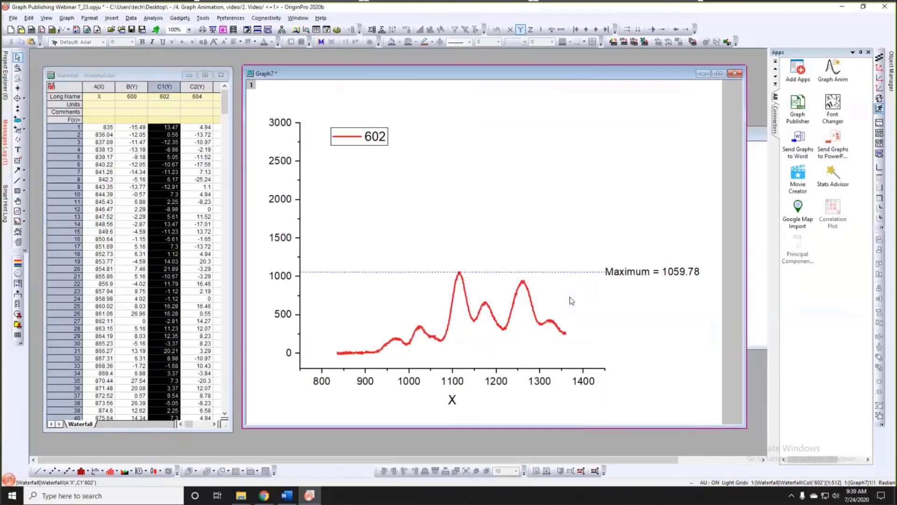
left_click(410, 246)
left_click(633, 181)
left_click_drag(232, 178, 473, 179)
mouse_move(132, 87)
left_mouse_down()
mouse_move(271, 88)
mouse_move(147, 94)
left_mouse_up()
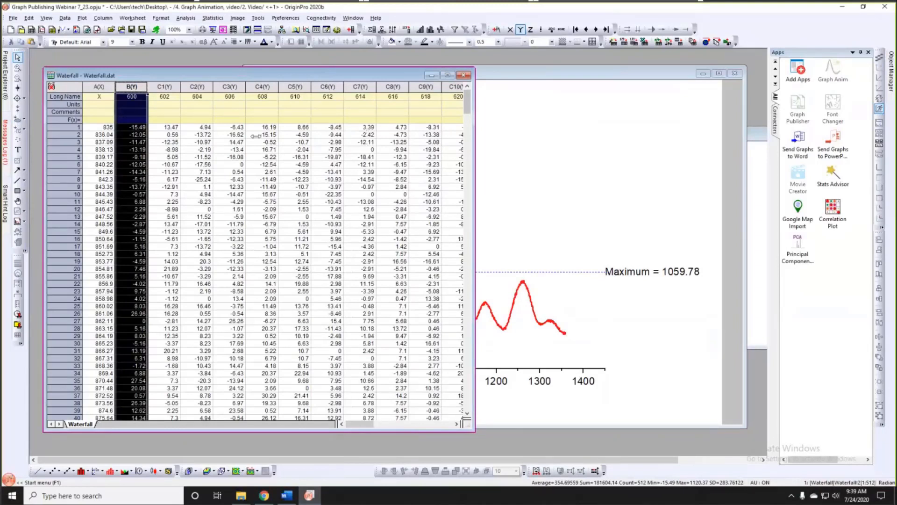
left_click_drag(256, 136, 256, 135)
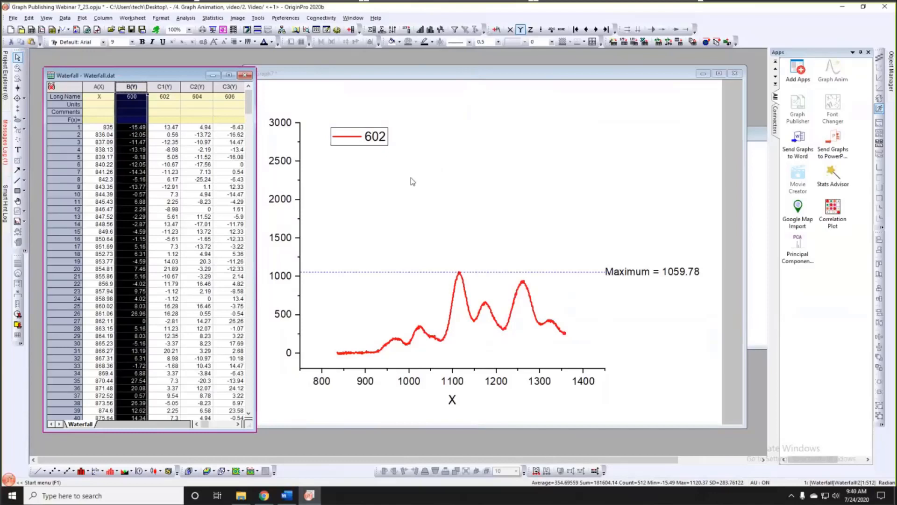
left_click(488, 80)
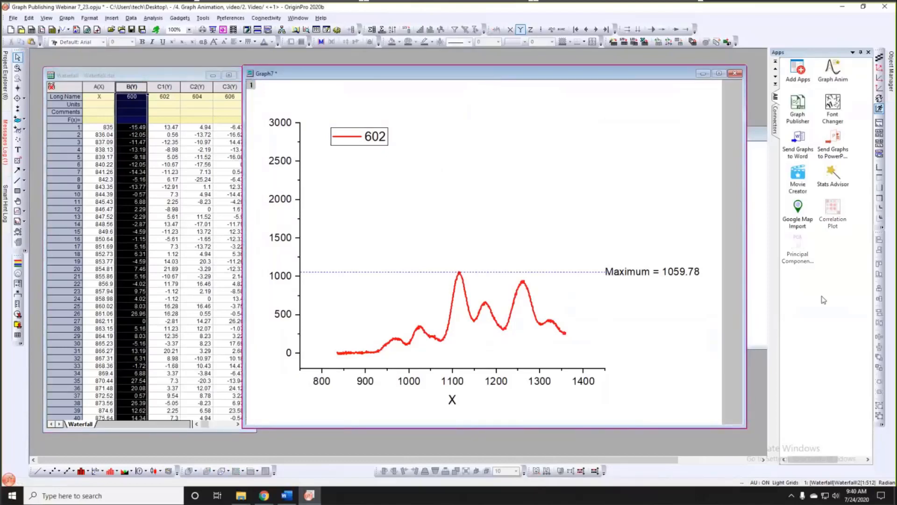
- Open the Movie Creator app for Graph7 and set the animation pattern to Change Data Plot
left_click(804, 183)
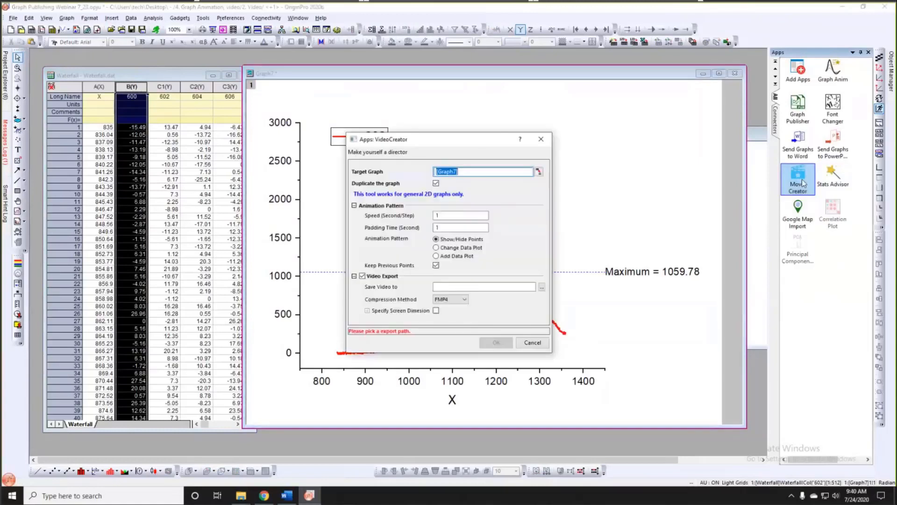
left_click_drag(394, 141, 313, 89)
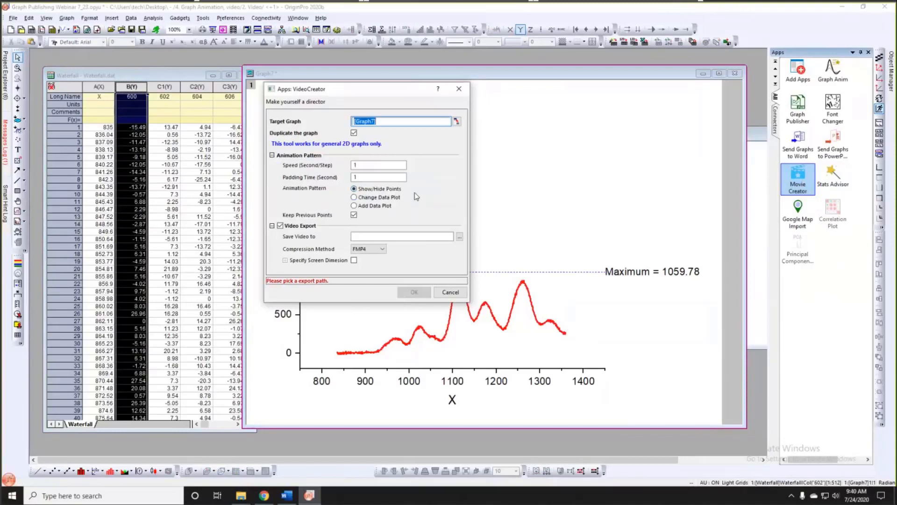
left_click(380, 198)
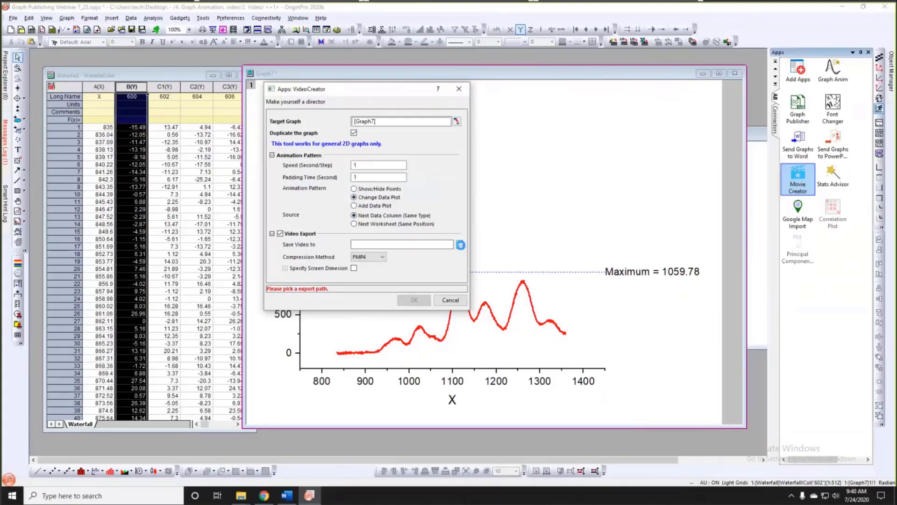
- Set the video to save as animation2 in AVI format in the Graph Publish Webinar folder
left_click(459, 243)
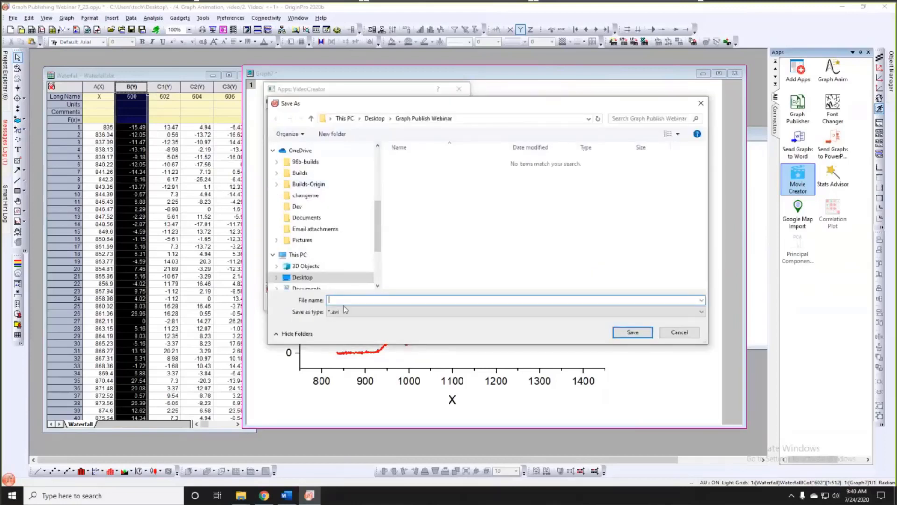
type("animation2")
left_click(384, 313)
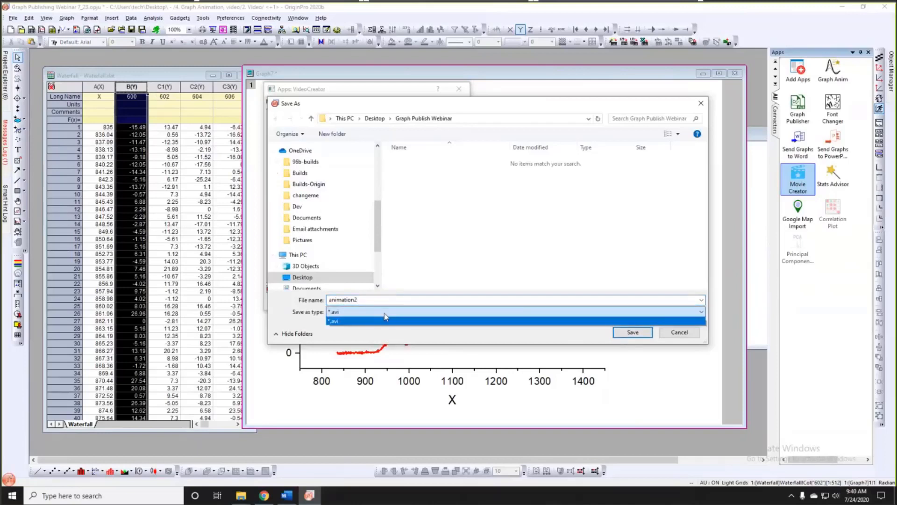
left_click(355, 317)
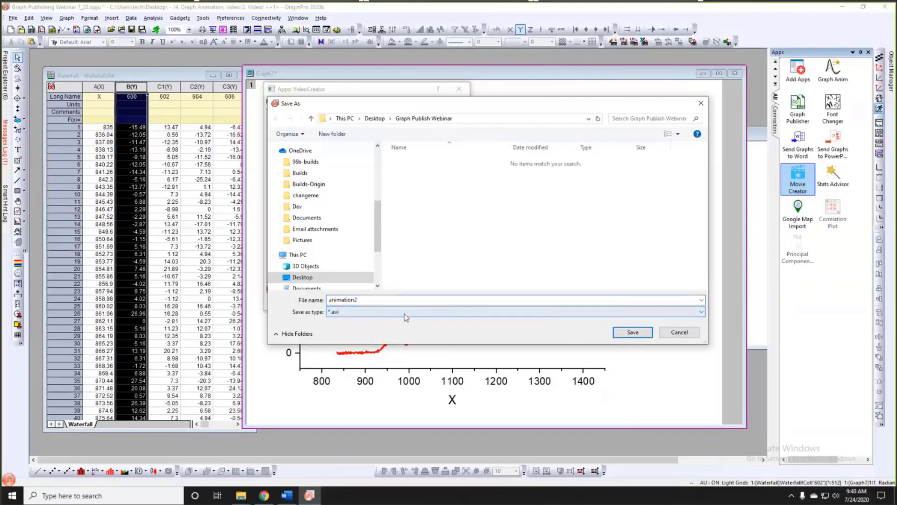
left_click(620, 336)
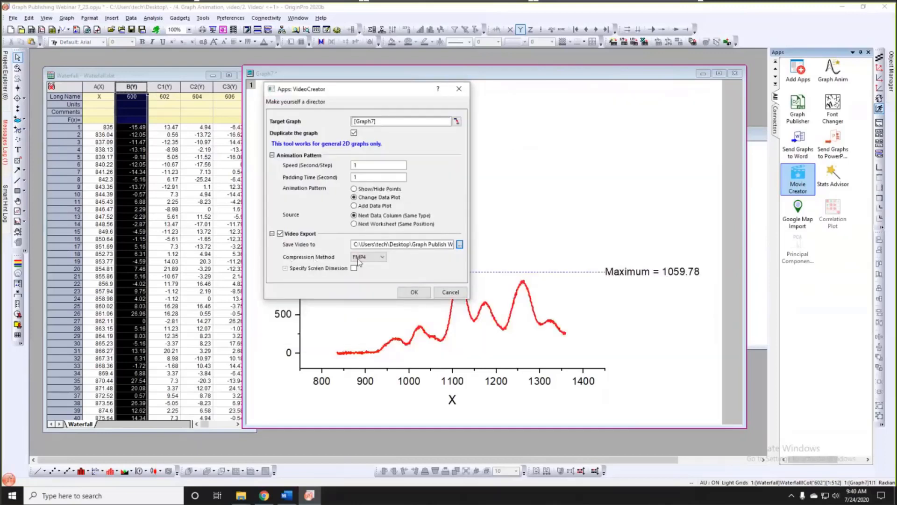
- Keep FMP4 compression, specify a screen dimension of 800 width by 600 height, and create the video
left_click(383, 259)
left_click(402, 258)
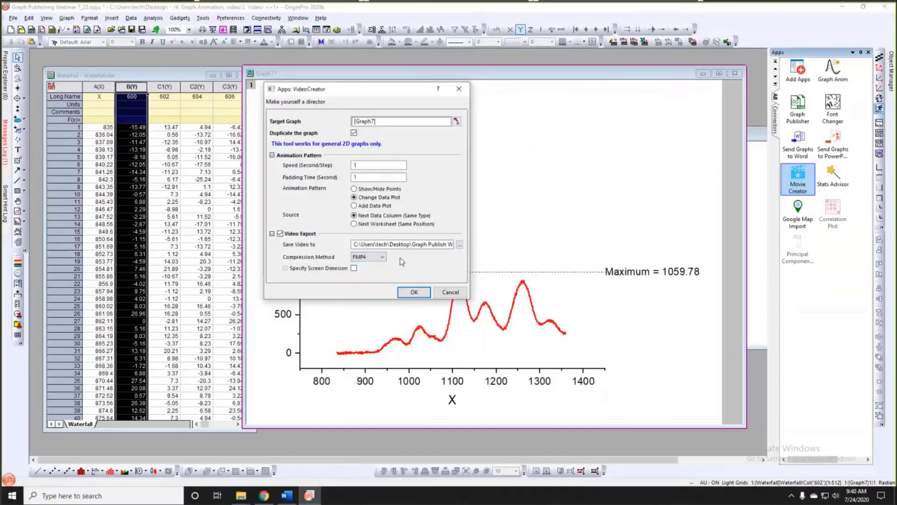
left_click(354, 269)
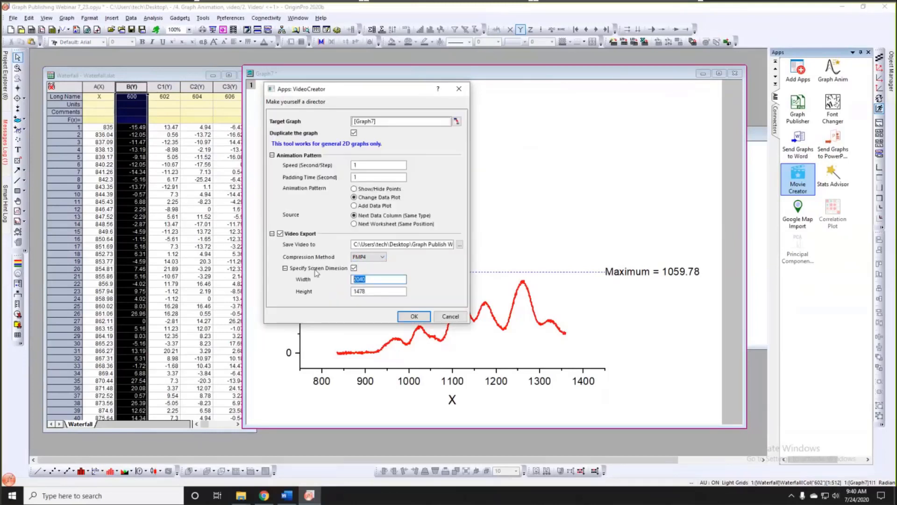
type("800")
key("Tab")
type("600")
left_click(411, 316)
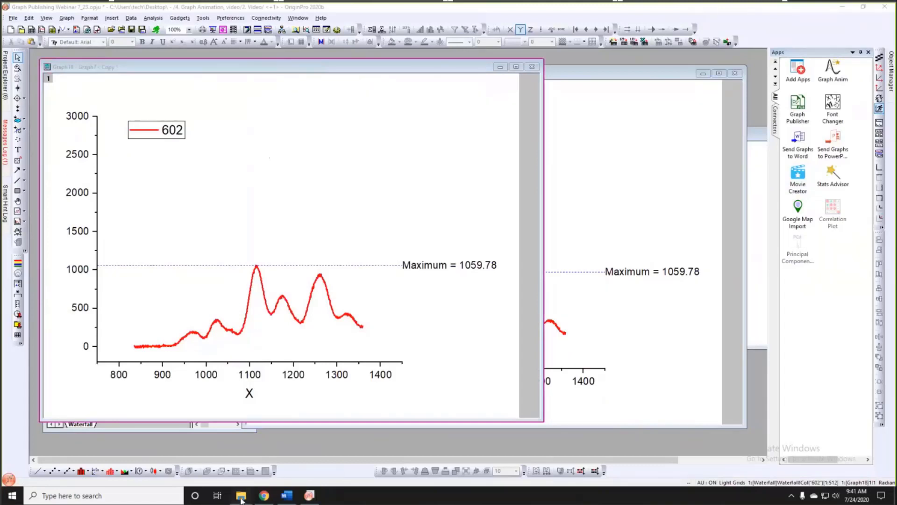
- Play animation2.avi from the Graph Publish Webinar folder in VLC media player, and return to the Origin project
mouse_move(241, 499)
left_click(273, 467)
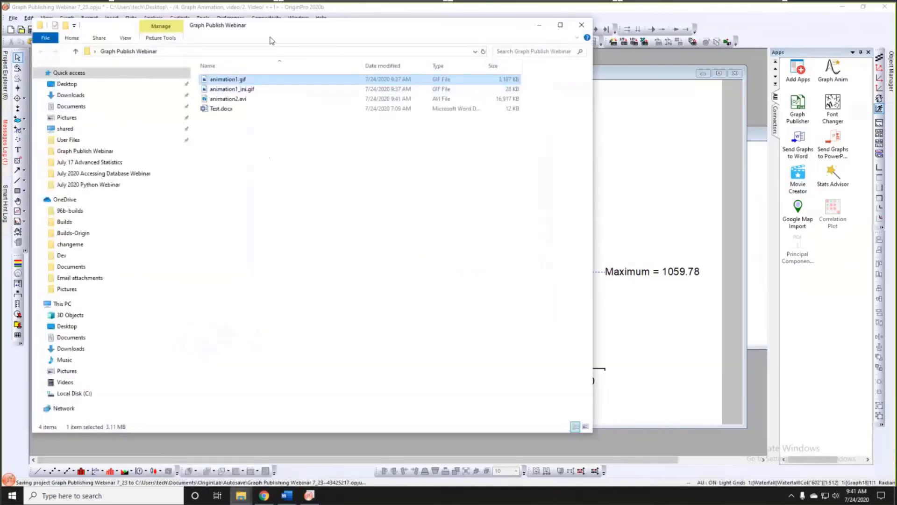
left_click(303, 144)
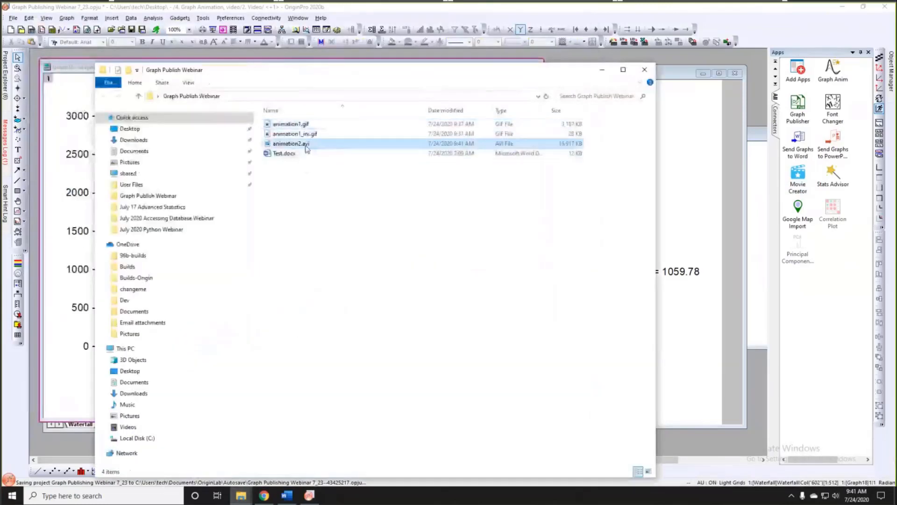
right_click(307, 146)
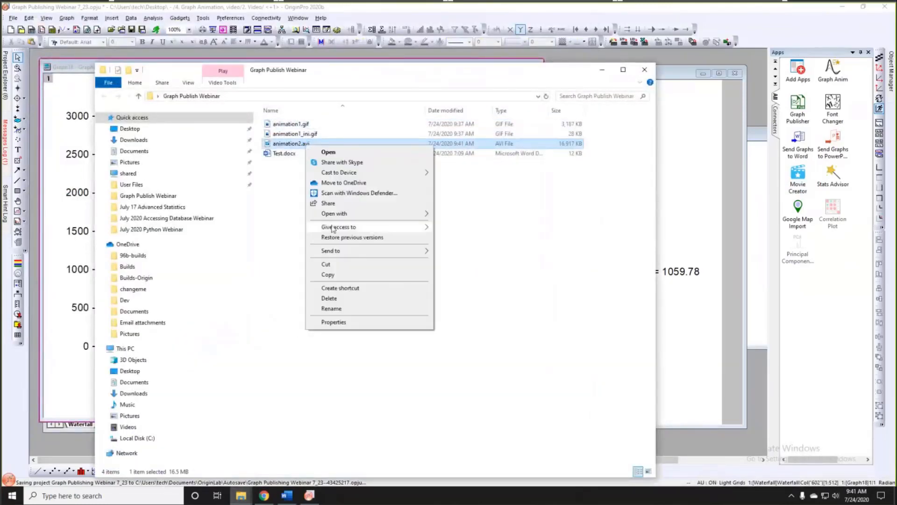
mouse_move(344, 214)
left_click(454, 237)
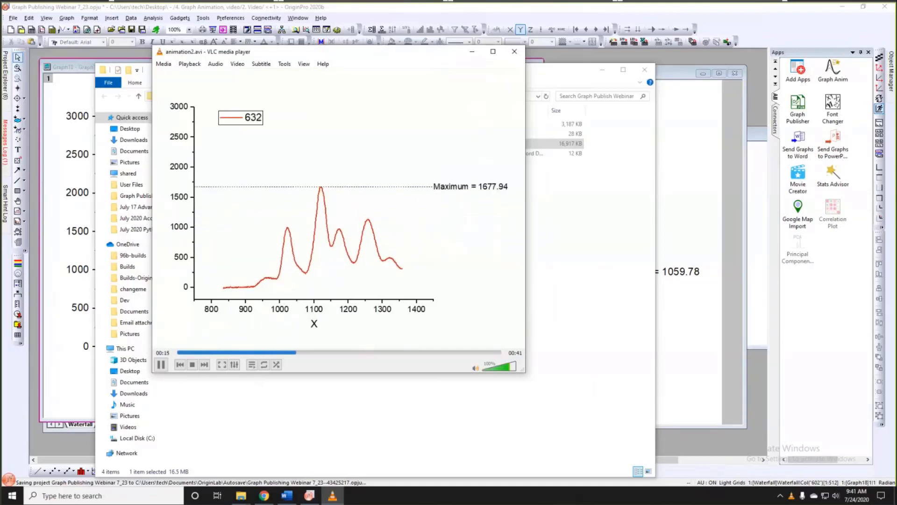
left_click(514, 51)
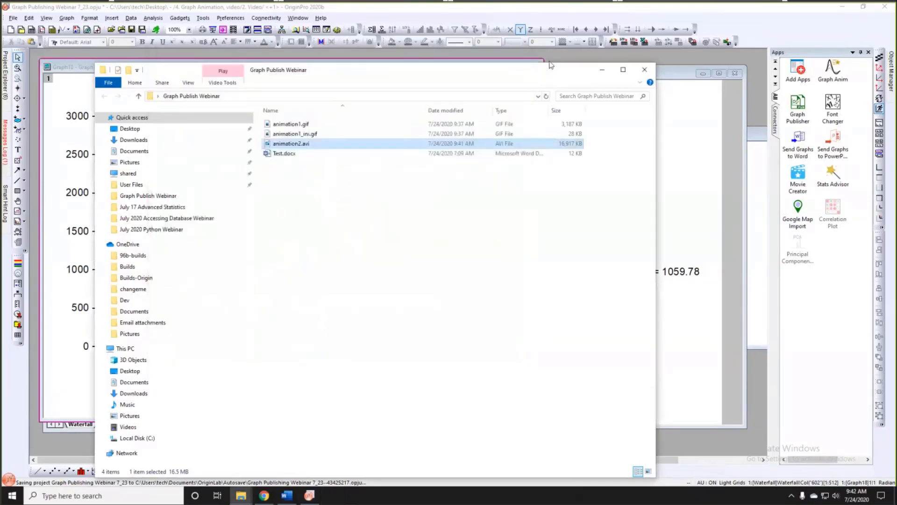
left_click(602, 69)
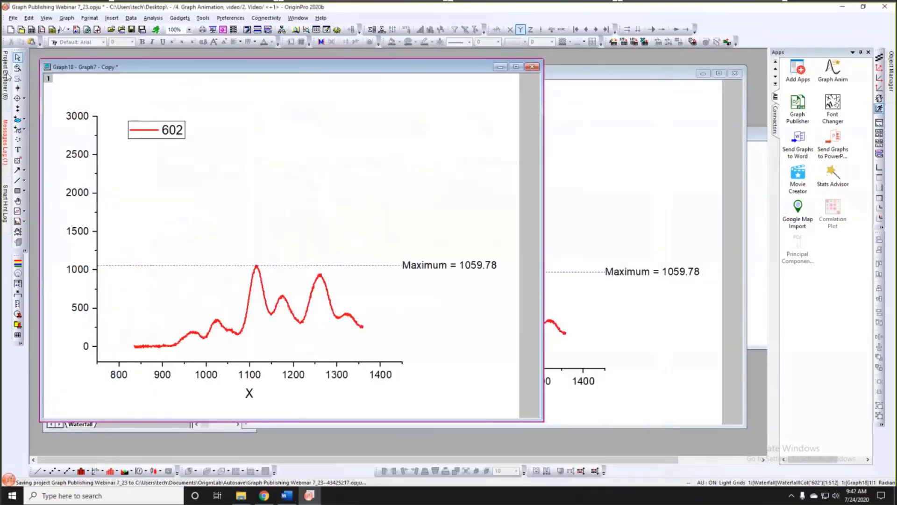
- Open the 5. Graph Exportation project folder, and reposition and widen the Graph4A window
mouse_move(6, 74)
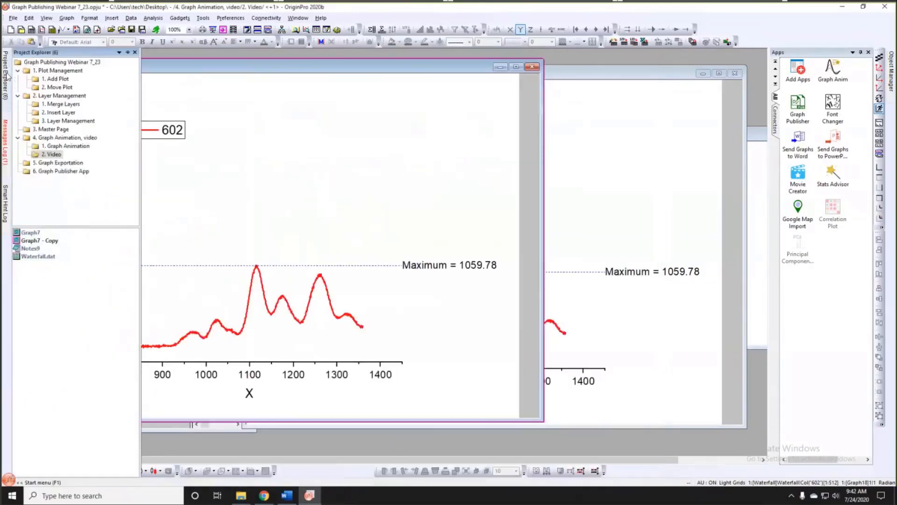
left_click(54, 164)
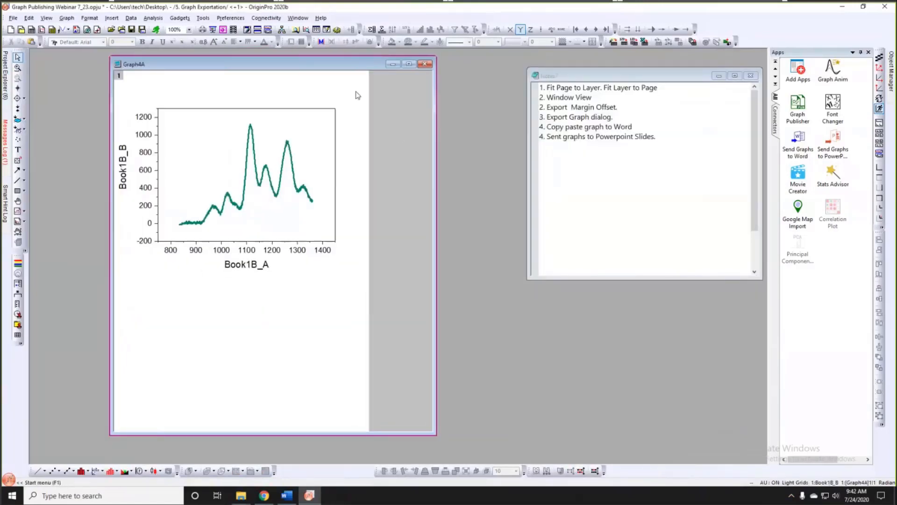
left_click_drag(352, 68, 315, 77)
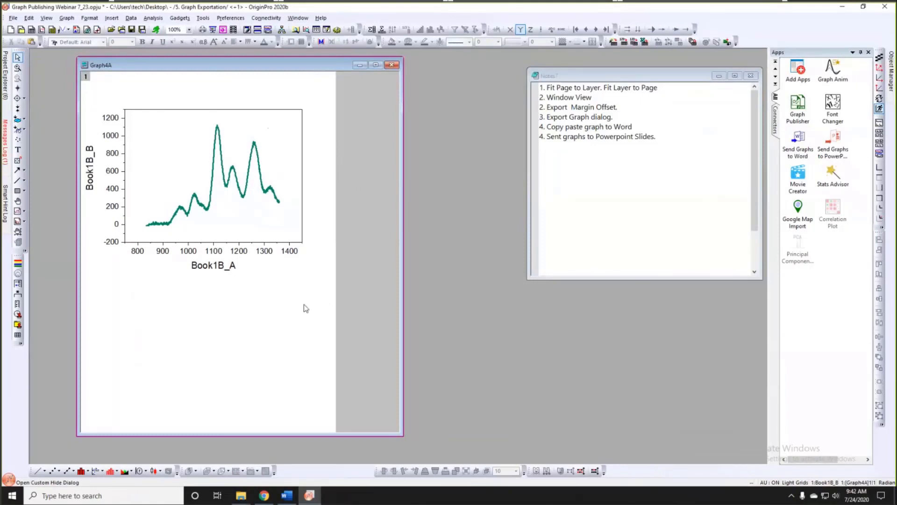
left_click(299, 171)
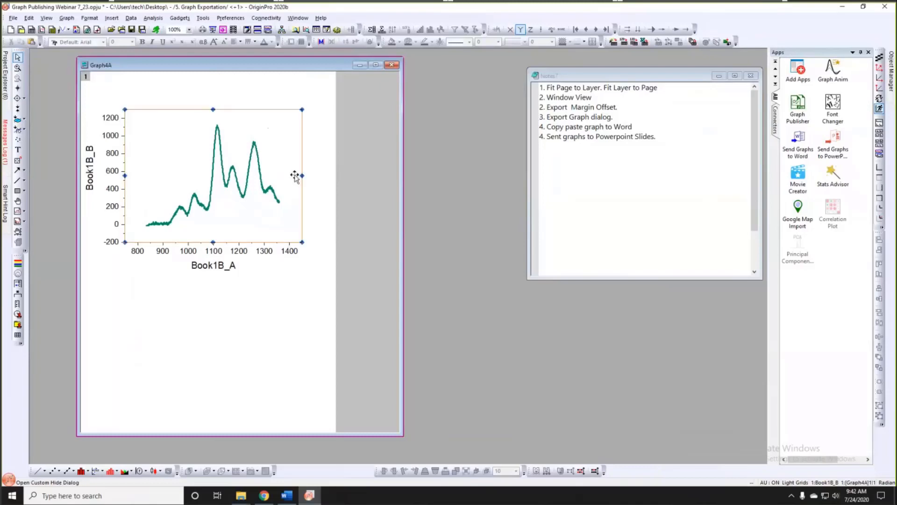
left_click(330, 228)
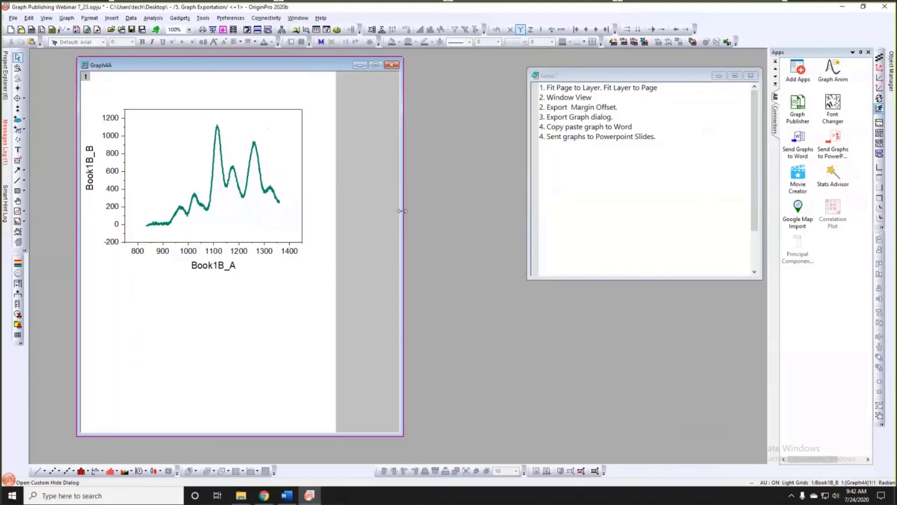
left_click_drag(402, 208, 470, 208)
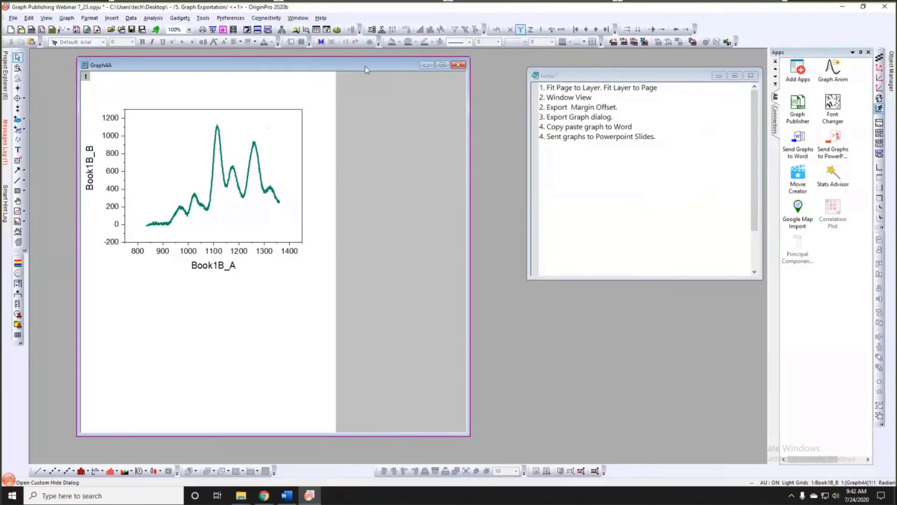
left_click_drag(365, 66, 349, 65)
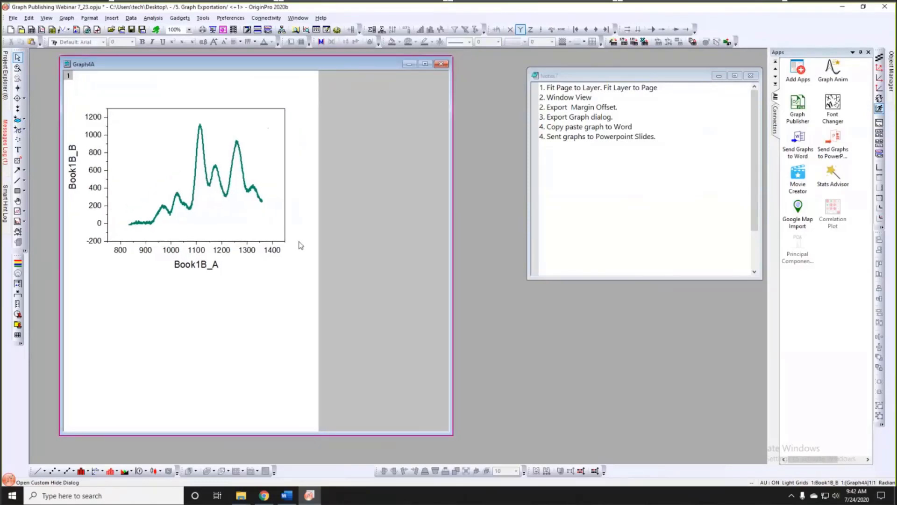
- Try fitting Graph4A's page to its layers with Tight margins in height and width, widen its window, and undo the fit
mouse_move(312, 76)
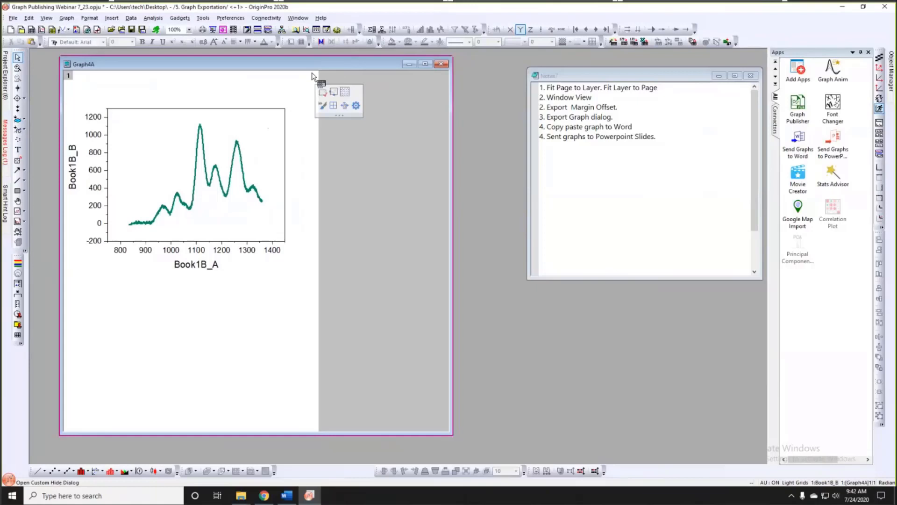
left_click(344, 106)
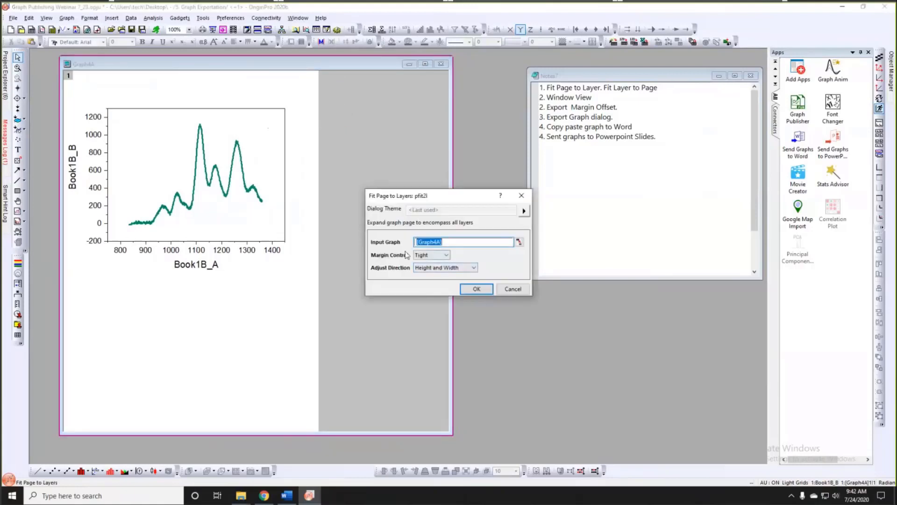
left_click(476, 289)
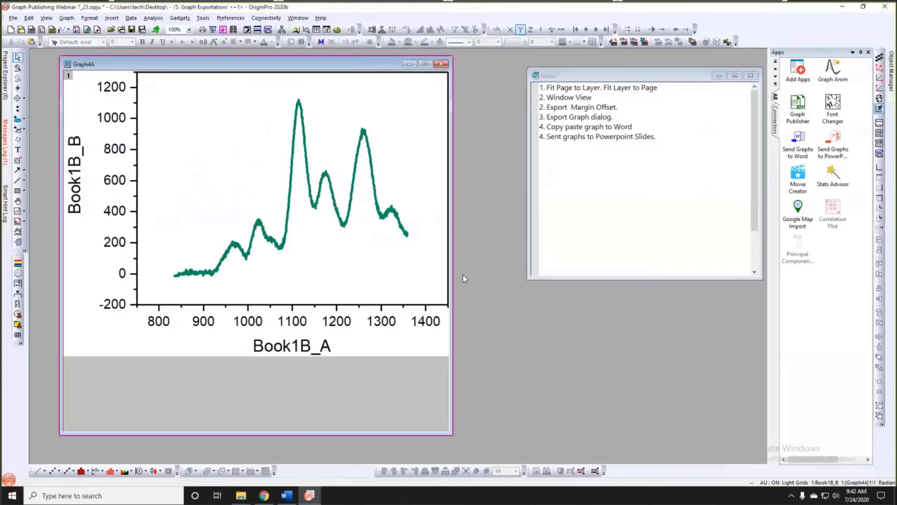
left_click_drag(453, 265, 497, 265)
left_click_drag(322, 65, 306, 64)
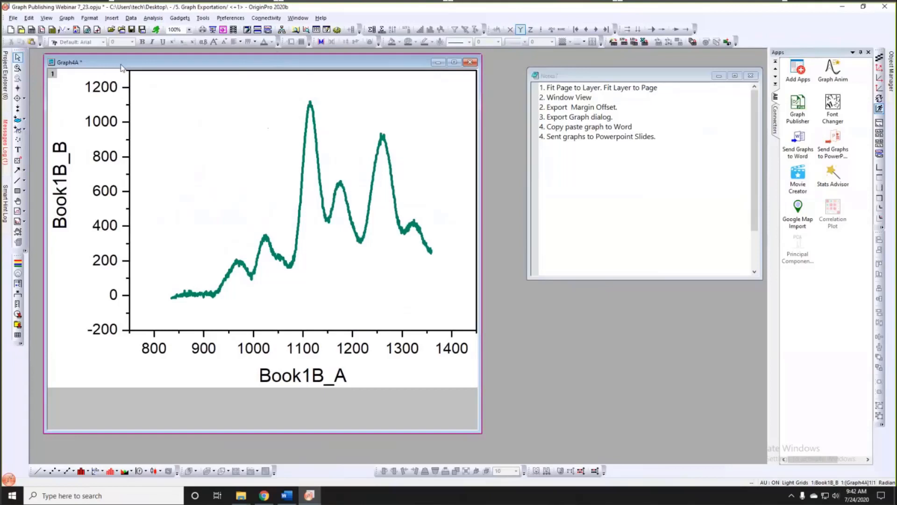
key("ctrl+z")
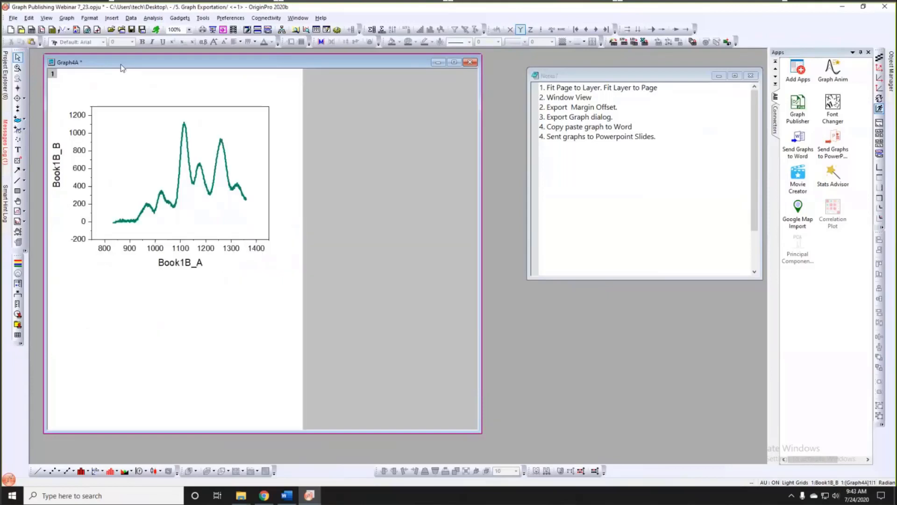
- Try fitting the layers to the page with layer aspect ratios maintained, and undo the fit
left_click(260, 125)
left_click(350, 142)
left_click(67, 17)
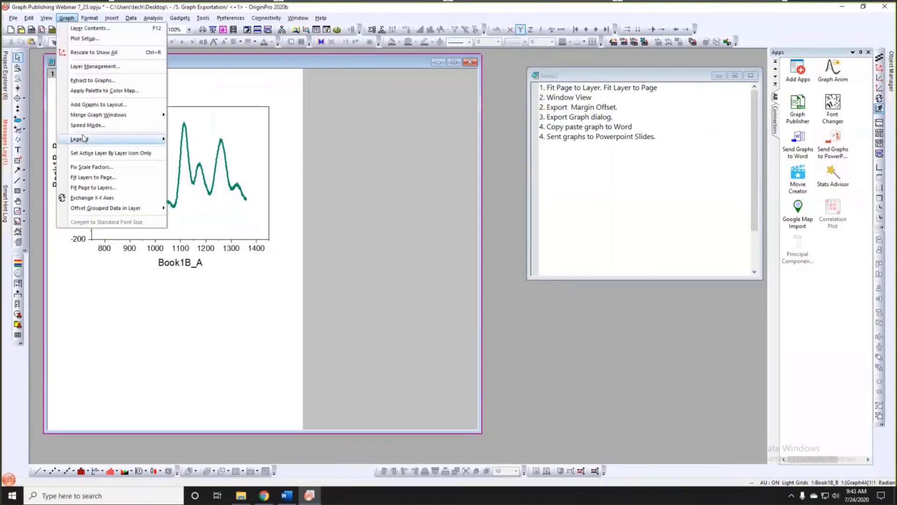
left_click(95, 181)
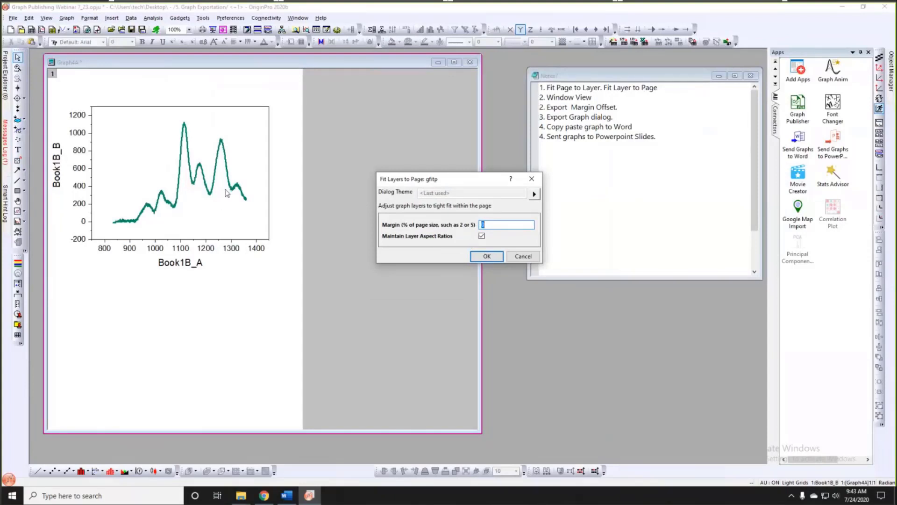
left_click(486, 256)
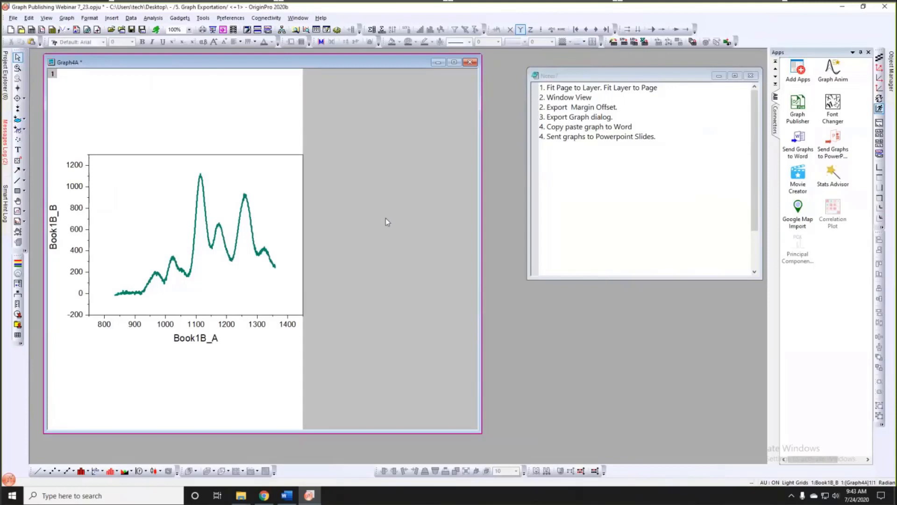
key("ctrl+z")
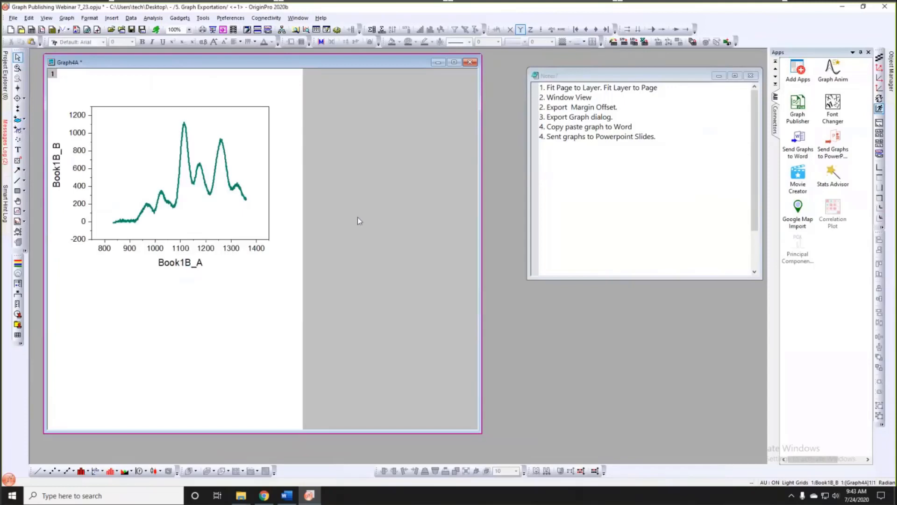
- Fit Graph4A's page to its layers again with the same settings
left_click(294, 74)
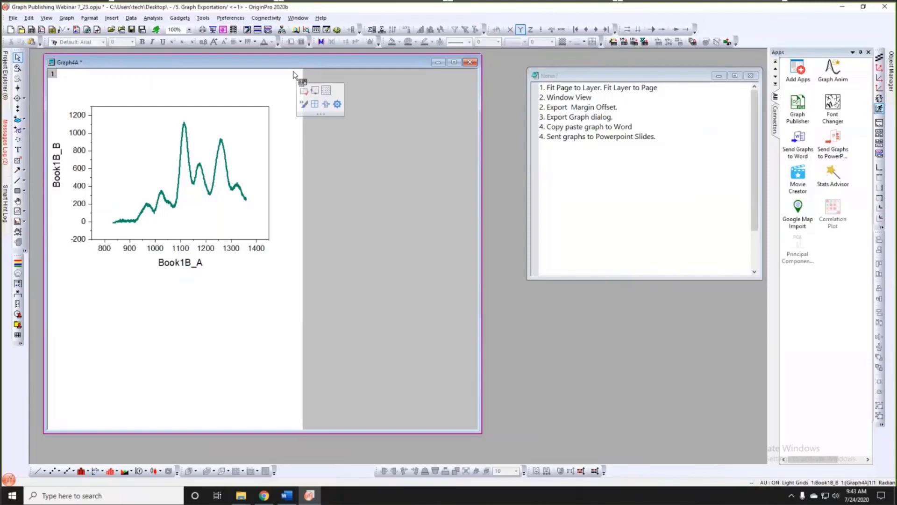
left_click(326, 104)
left_click(474, 287)
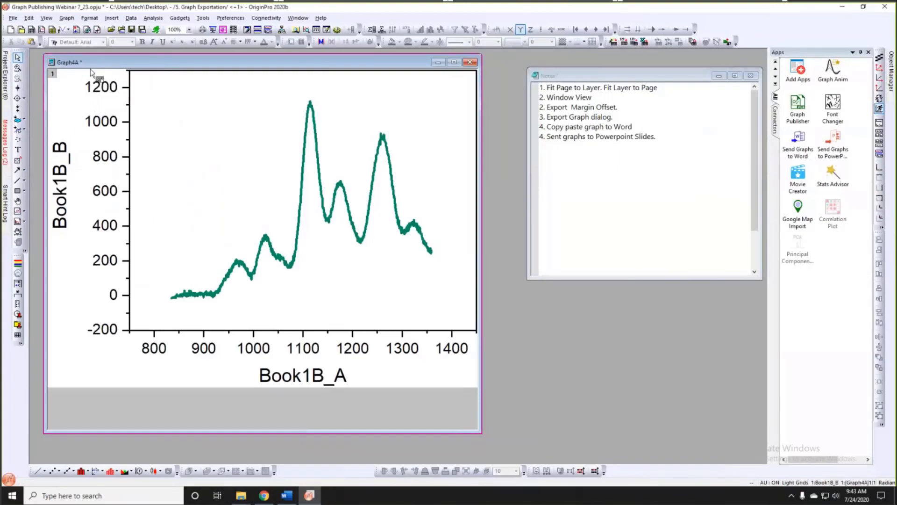
- Switch Graph4A to Window View and make its window shorter and slightly wider so the graph reshapes with it
mouse_move(94, 80)
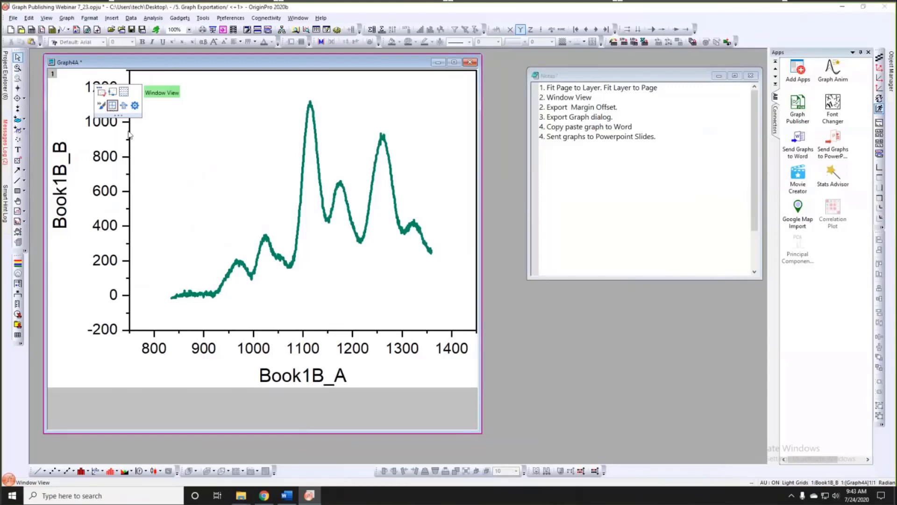
left_click(112, 105)
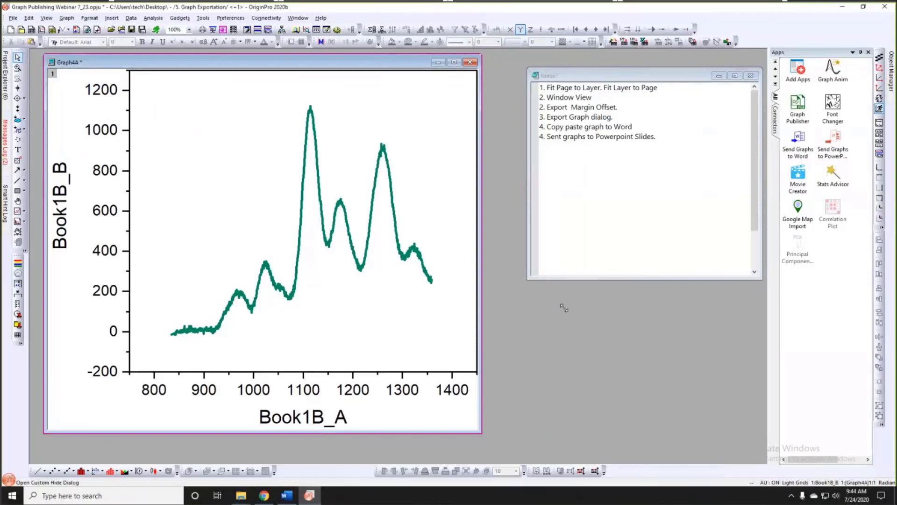
left_click_drag(564, 308, 565, 308)
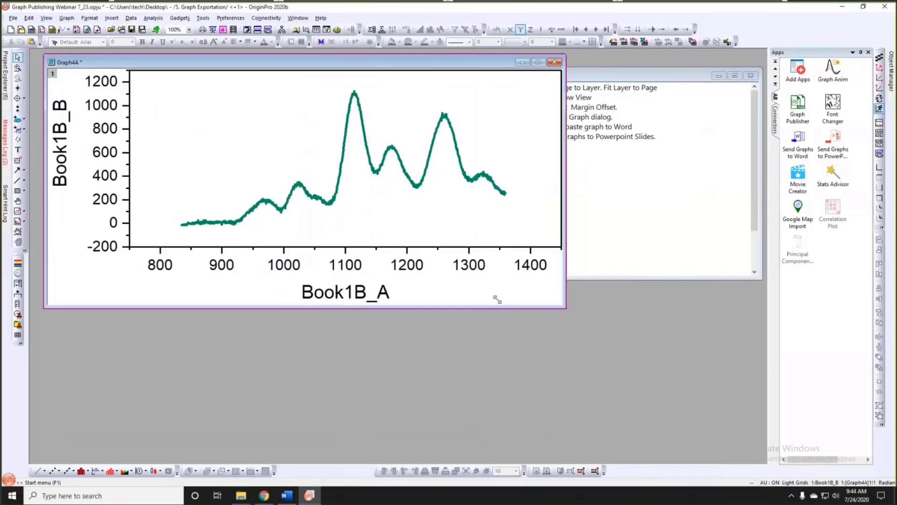
left_click_drag(489, 291, 489, 291)
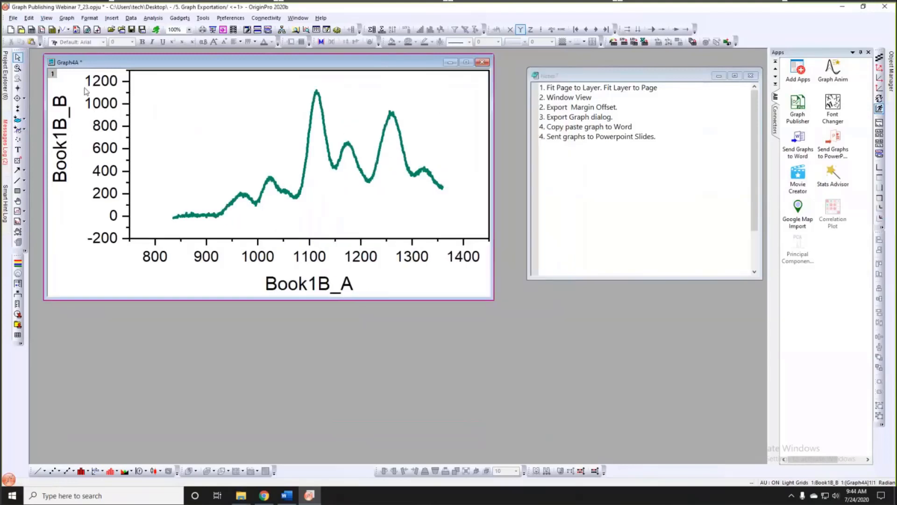
- Match the page to the current window's proportions, and resize the Graph4A window to check the page shape
mouse_move(81, 75)
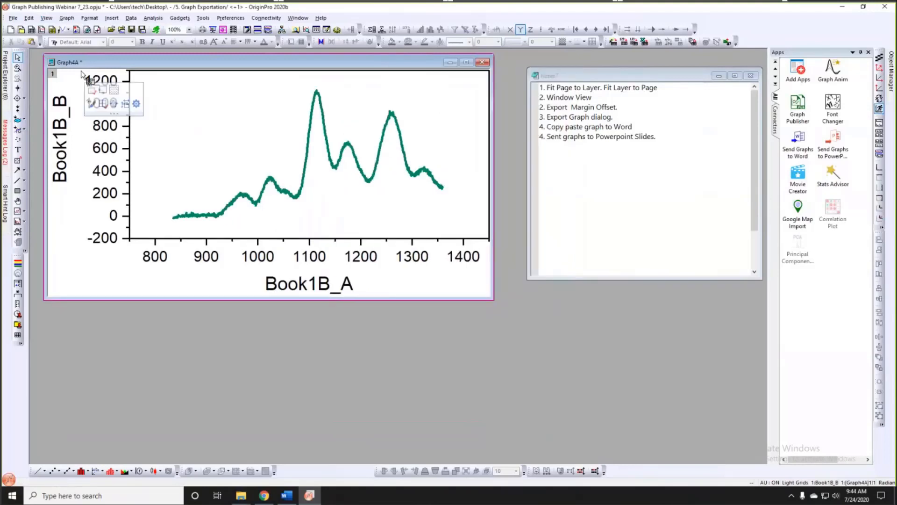
left_click(124, 105)
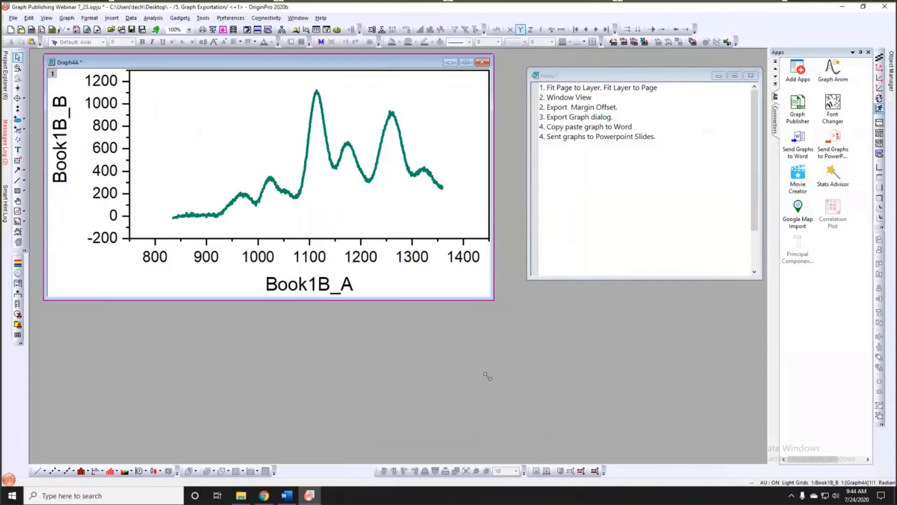
left_click_drag(415, 388, 403, 388)
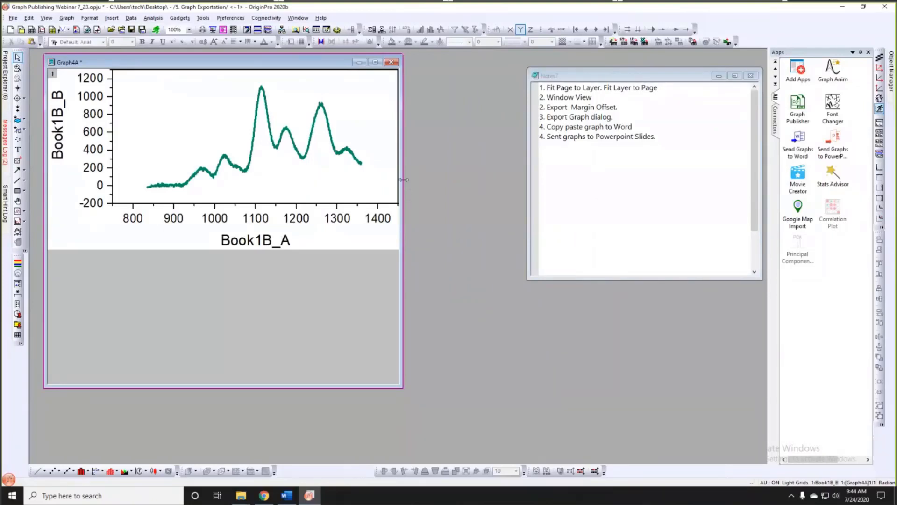
left_click_drag(458, 181, 480, 185)
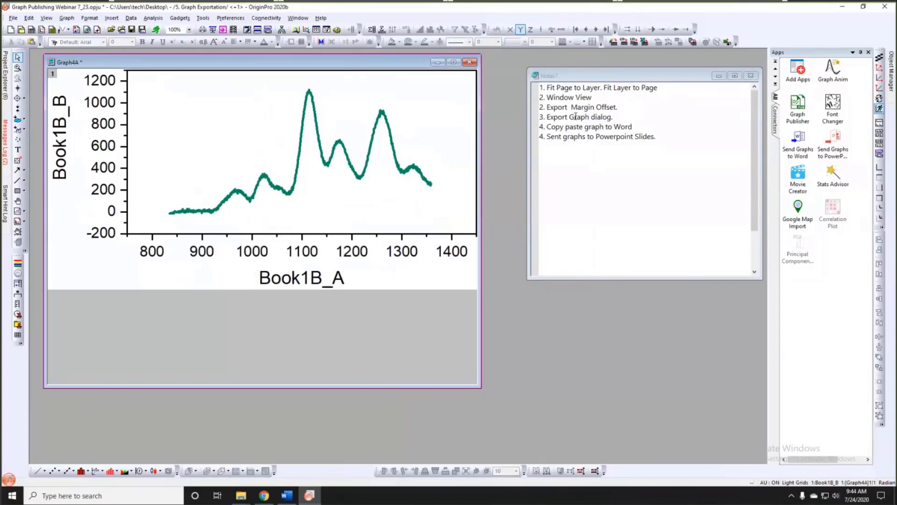
- Undo the page resizing and the page fit, and reposition the Graph4A window
double_click(313, 328)
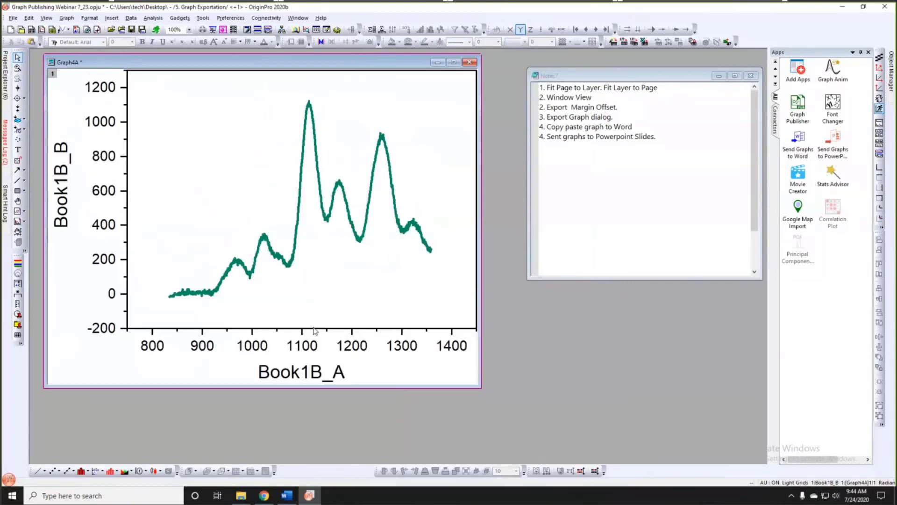
key("shift+F11")
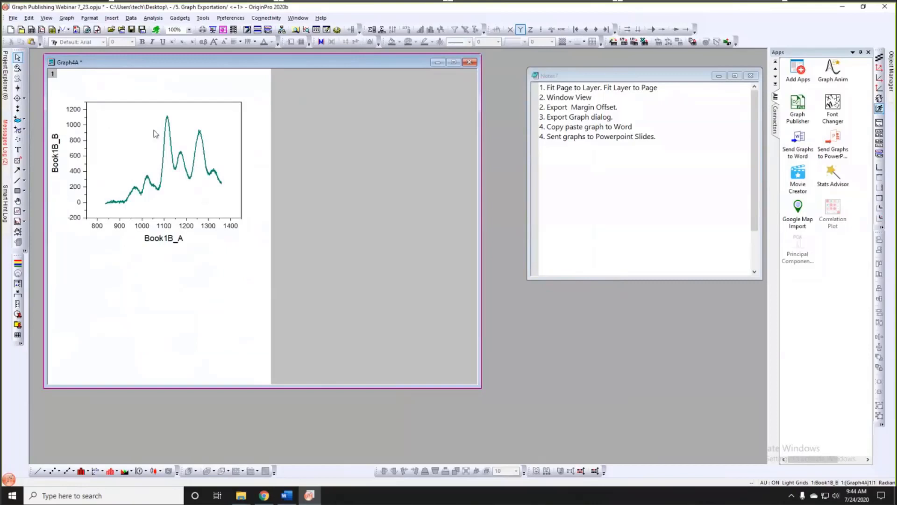
left_click_drag(155, 63, 166, 66)
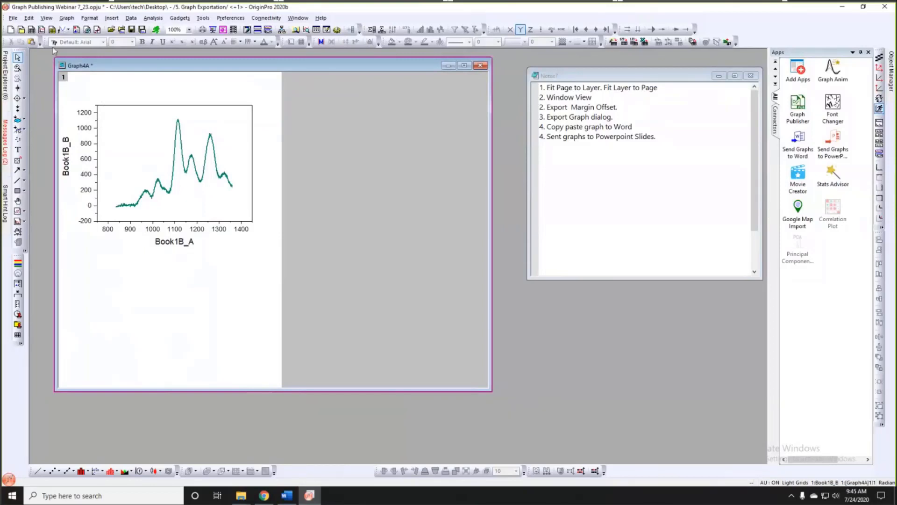
- Crop Graph4A's export margins closely around the plot, about 529 pixels top, 62 left, 445 right and 2757 bottom
left_click(29, 18)
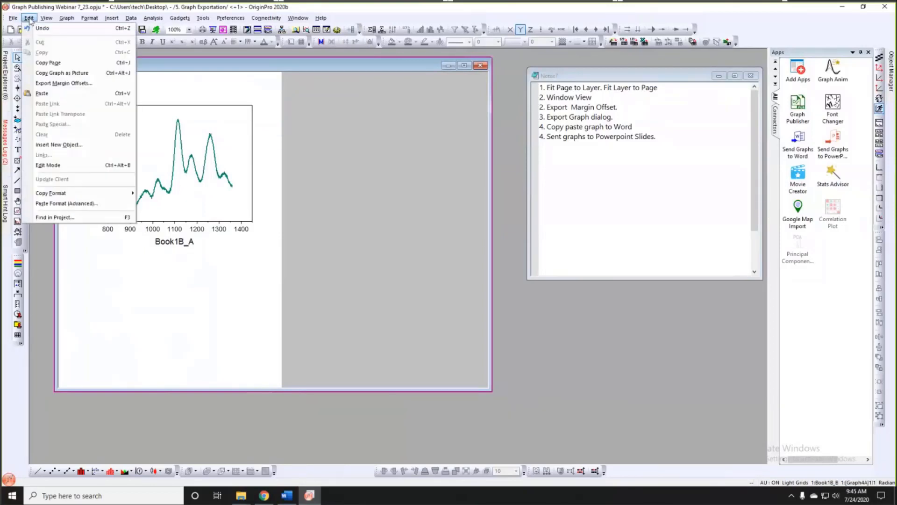
left_click(45, 84)
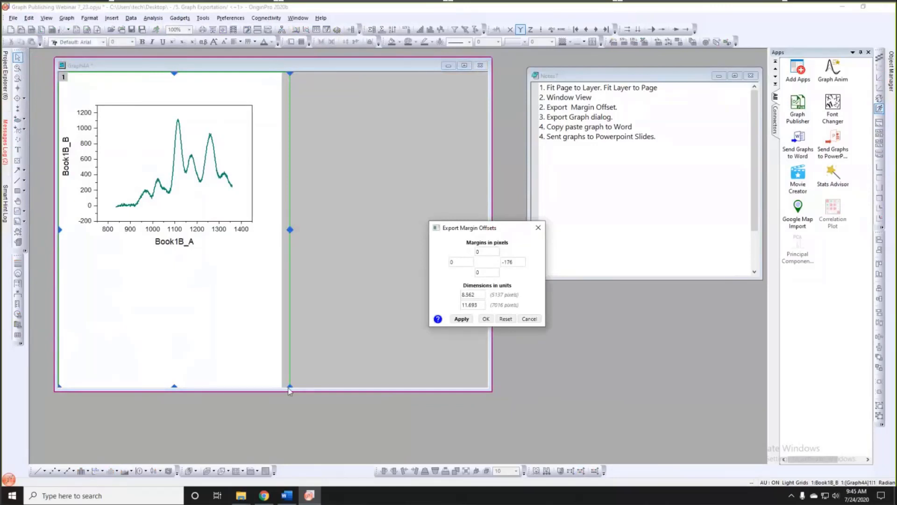
left_click_drag(289, 388, 262, 264)
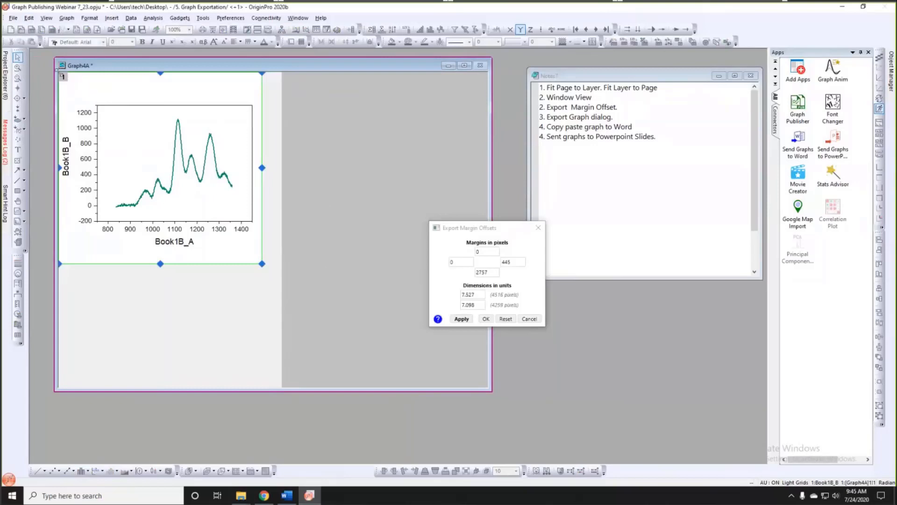
left_click_drag(59, 73, 60, 96)
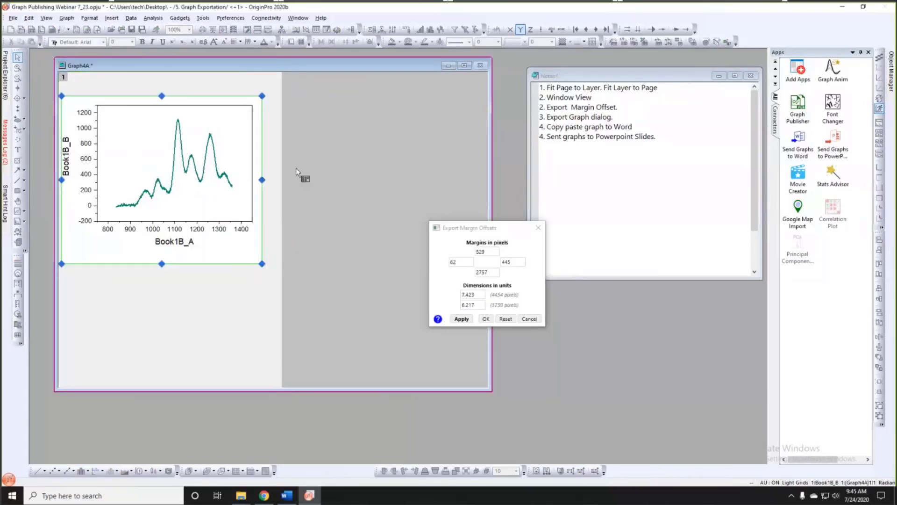
left_click(351, 175)
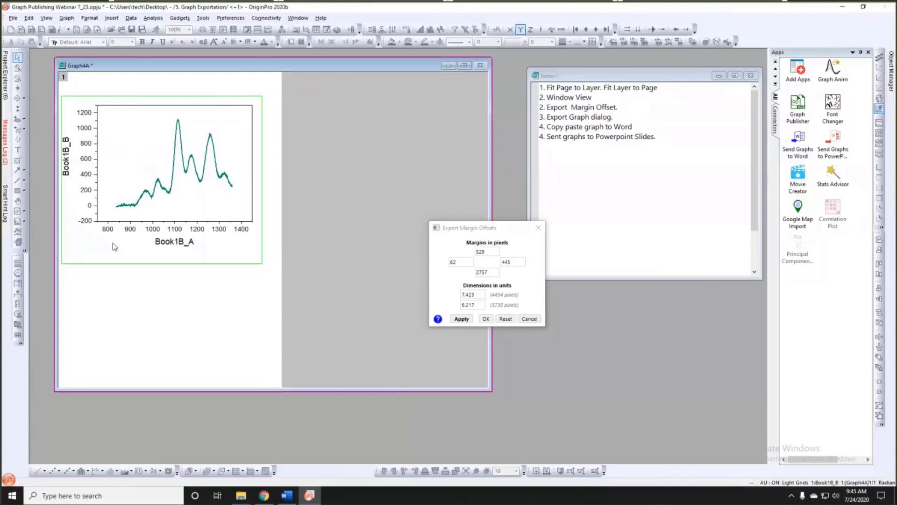
left_click(486, 319)
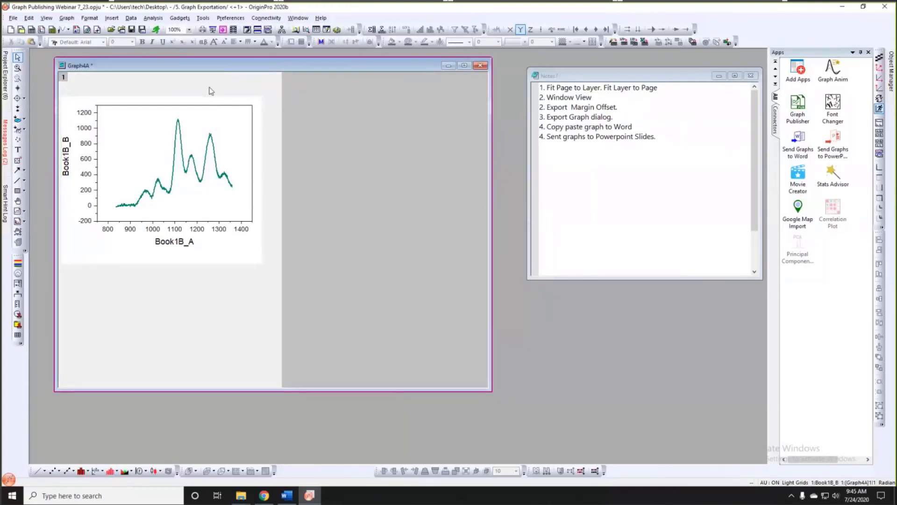
- Open the Export Graphs dialog for Graph4A, turn on Auto Preview, and reposition the dialog beside the graph
left_click_drag(214, 66, 205, 66)
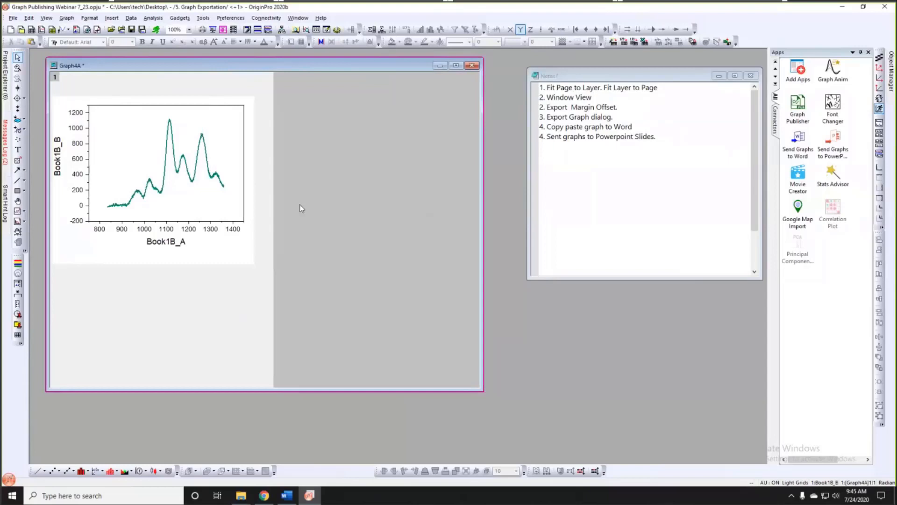
left_click(14, 18)
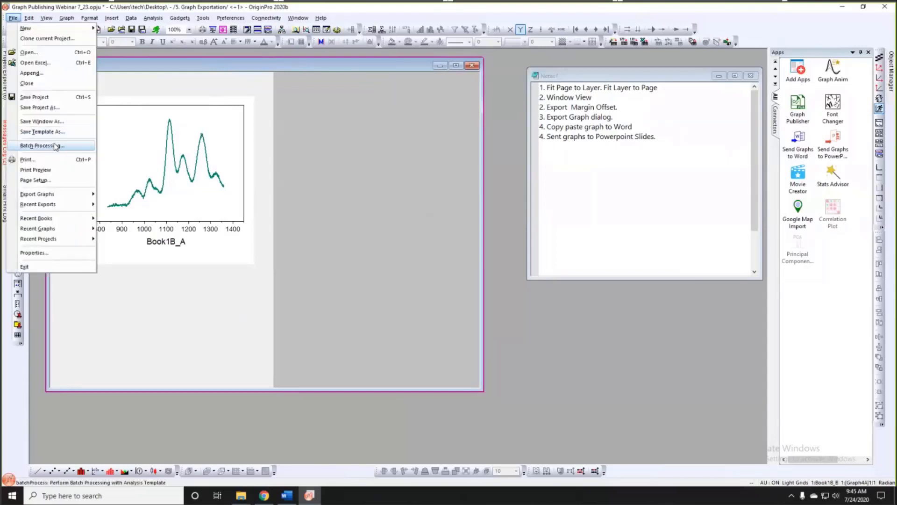
mouse_move(50, 196)
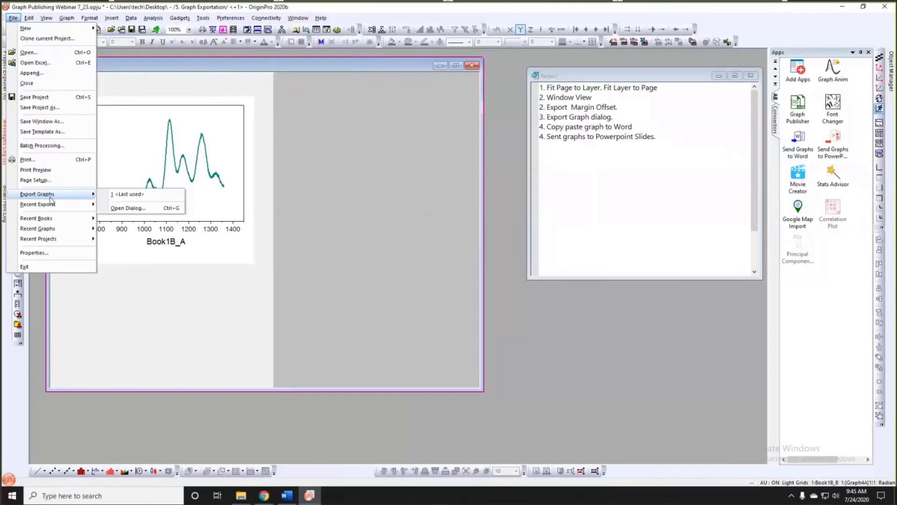
left_click(129, 209)
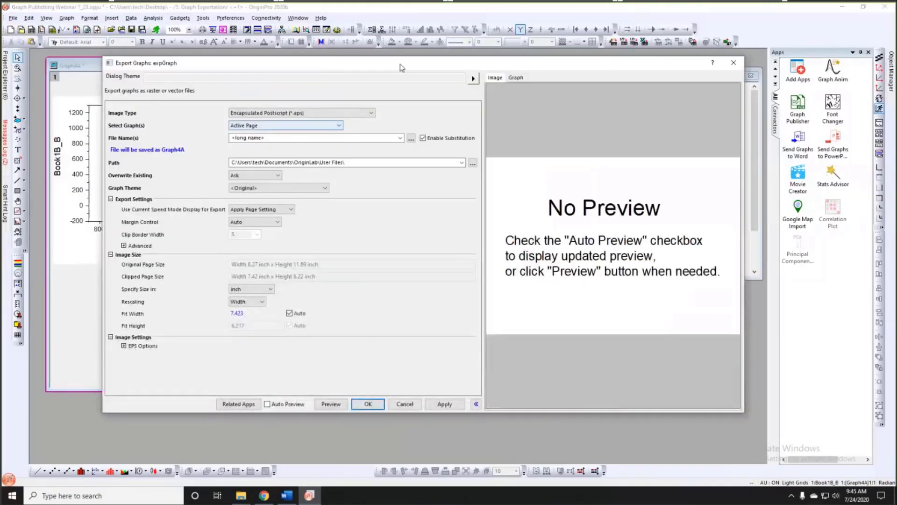
left_click_drag(433, 66, 469, 56)
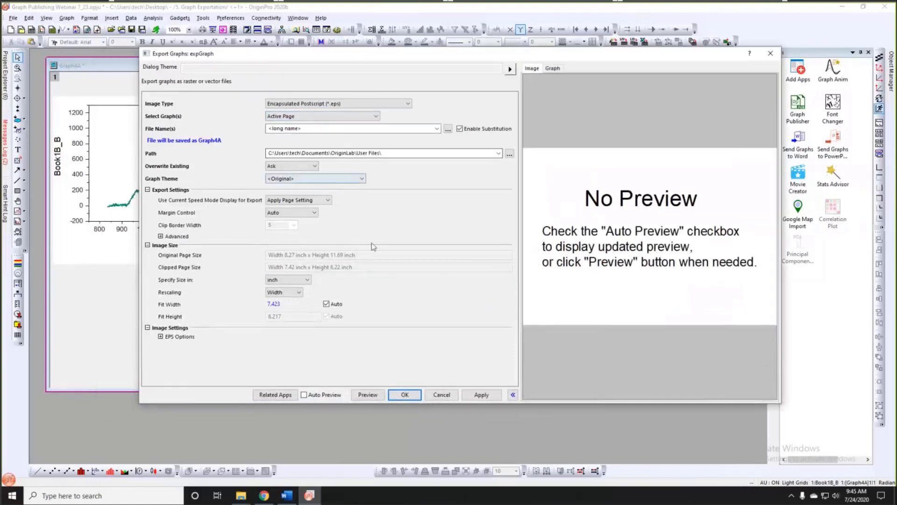
left_click(303, 395)
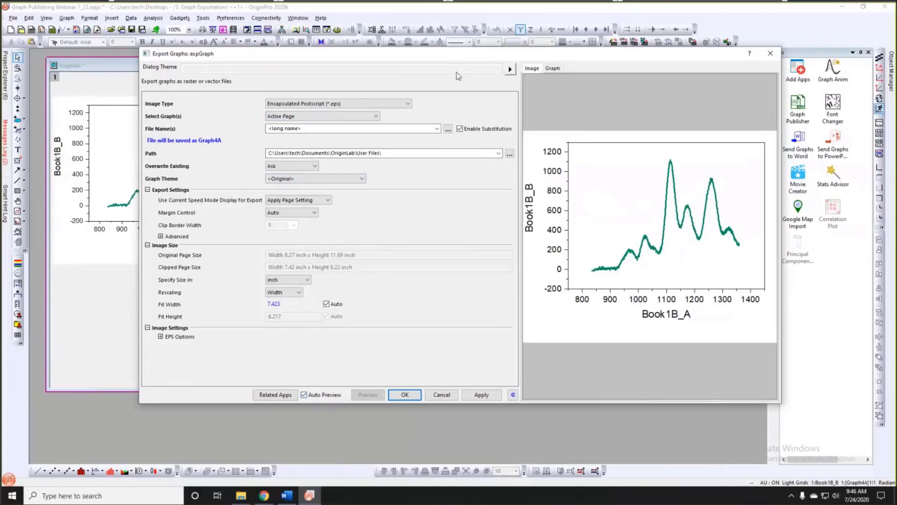
left_click_drag(457, 54, 507, 70)
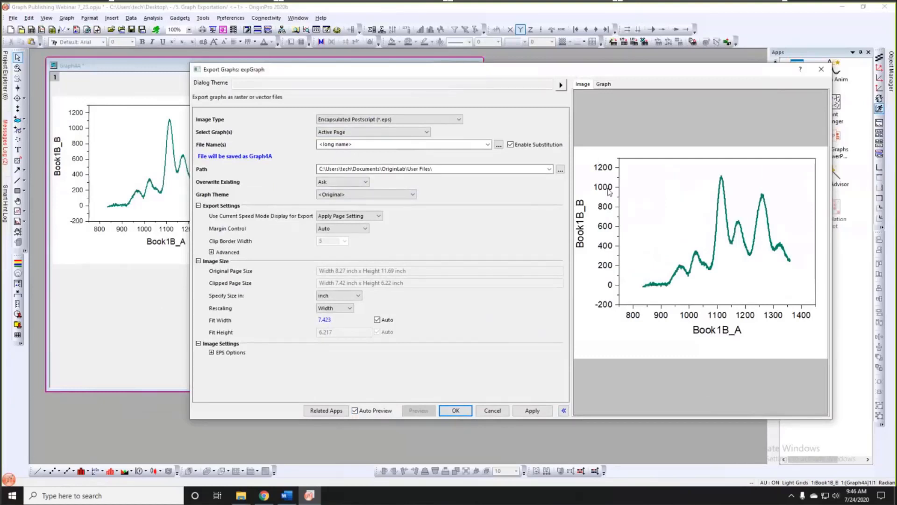
- Set the export image type to Portable Document Format (*.pdf) and the graph selection to Specified
left_click(460, 119)
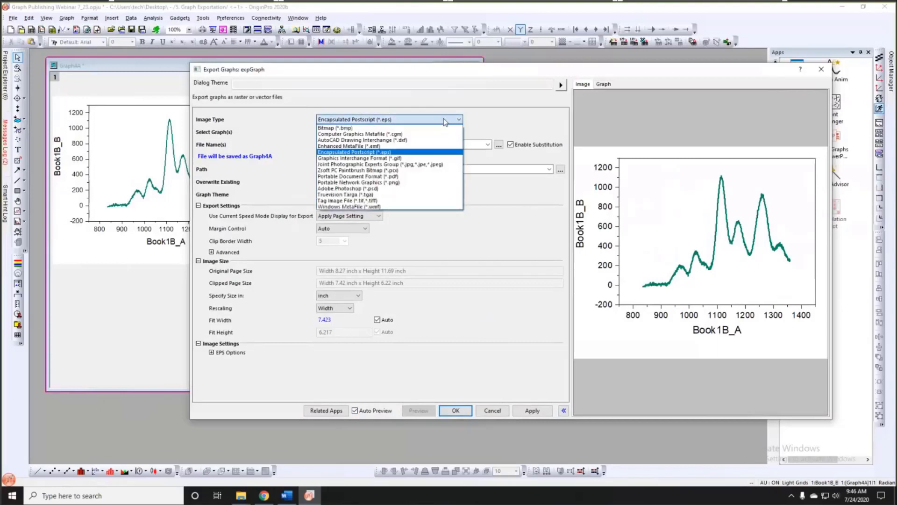
left_click(404, 177)
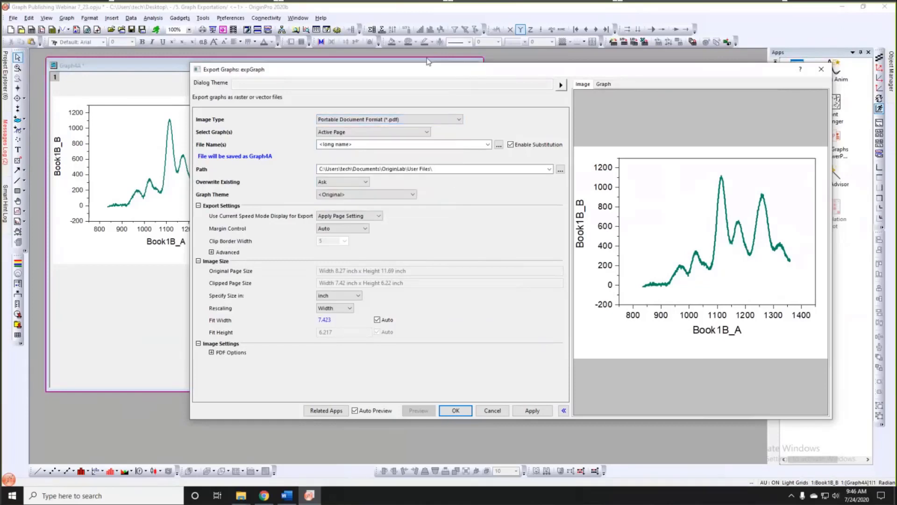
left_click_drag(449, 98, 414, 84)
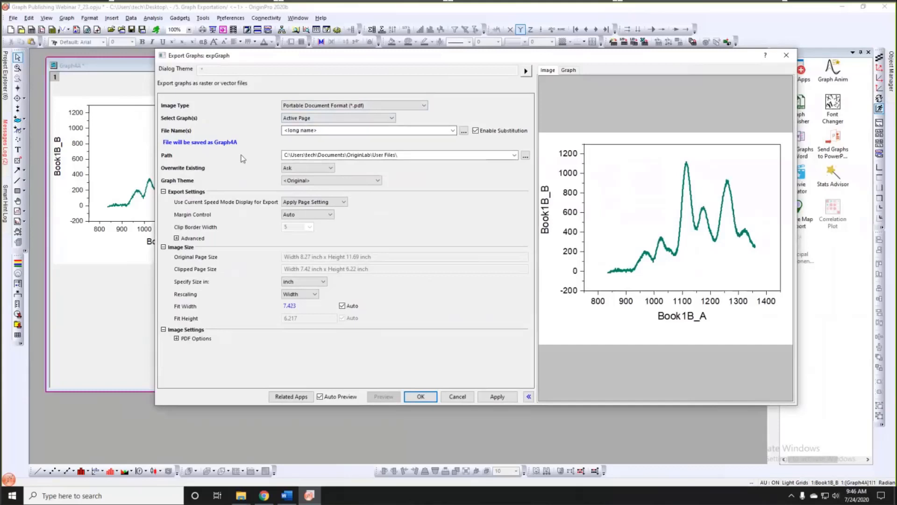
left_click(346, 118)
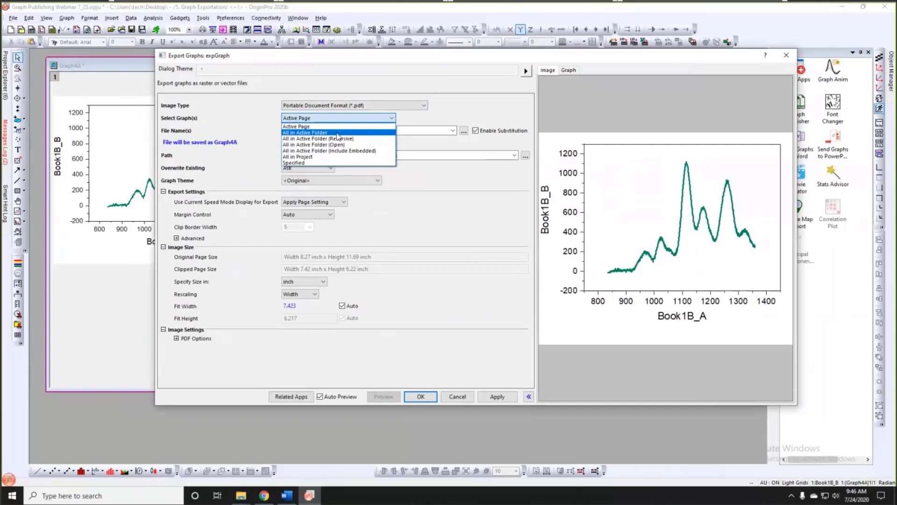
left_click(296, 163)
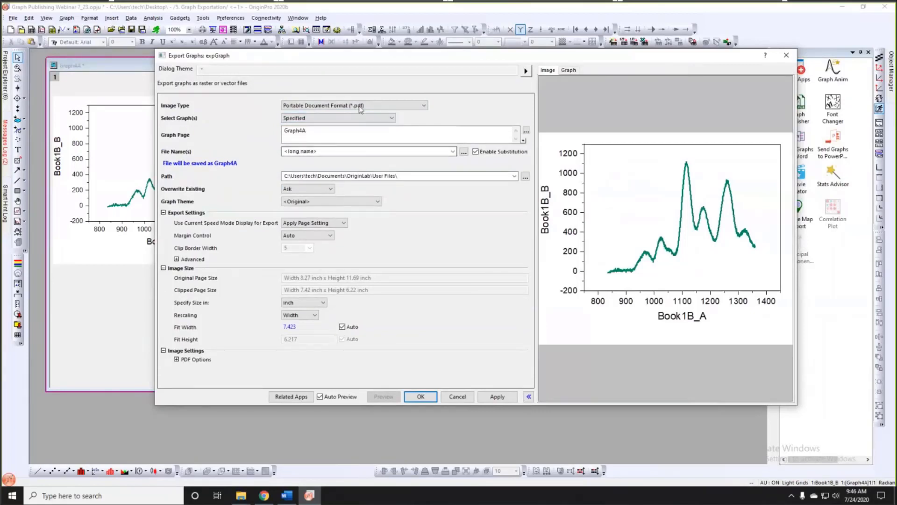
left_click_drag(374, 58, 354, 61)
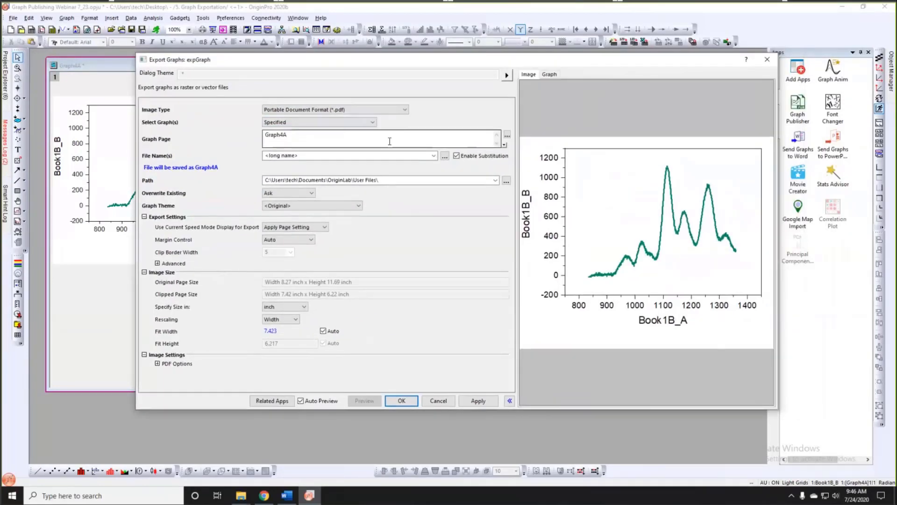
- Add Graph3 (MapGraph), PanelGraph (Raman Spectrum) and Graph14 (Duplicate with [Book58]) to the graph pages exported with Graph4A
left_click(507, 136)
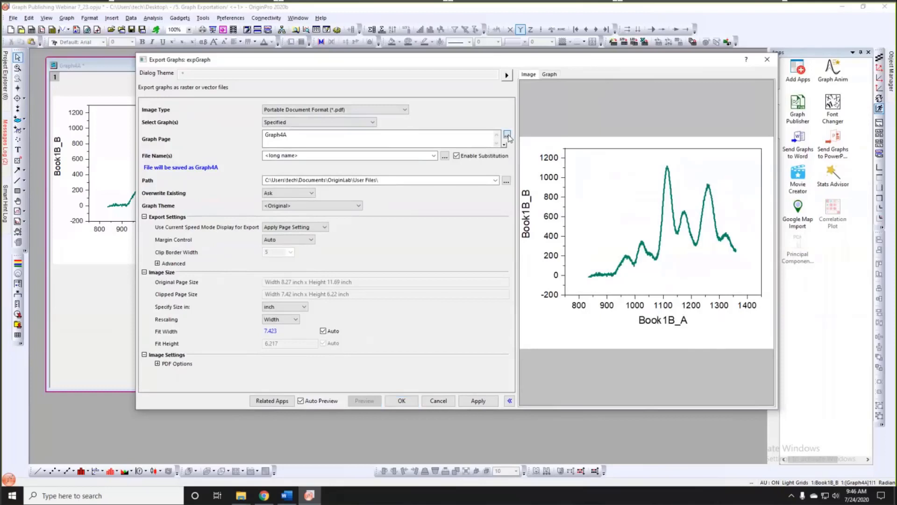
left_click(508, 136)
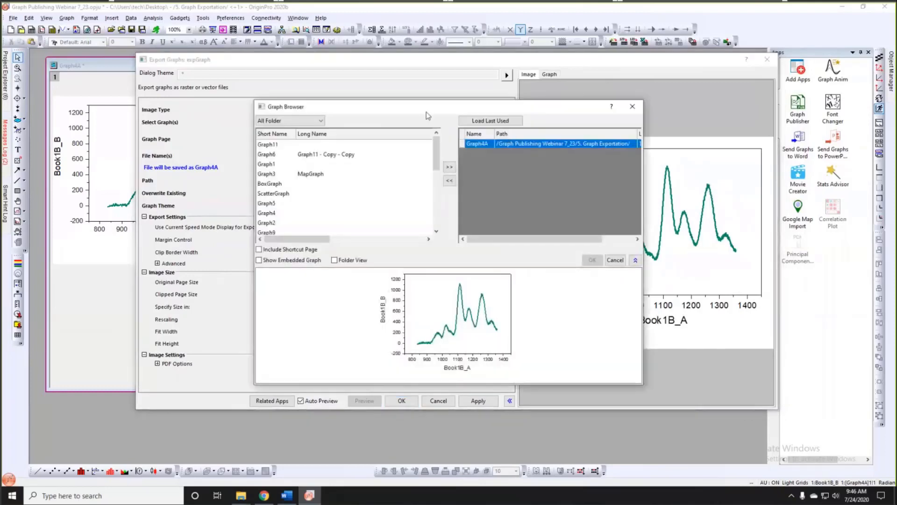
left_click_drag(391, 109, 404, 108)
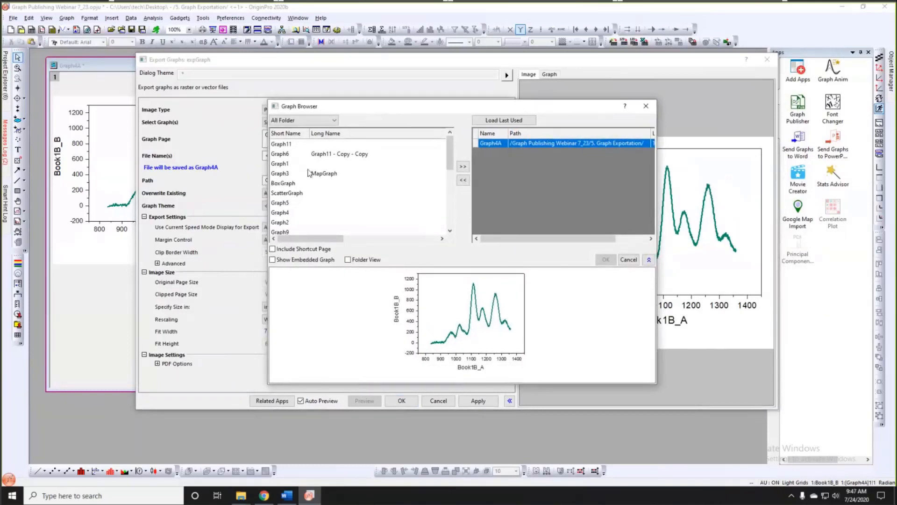
left_click(329, 174)
scroll(330, 174, "down", 2)
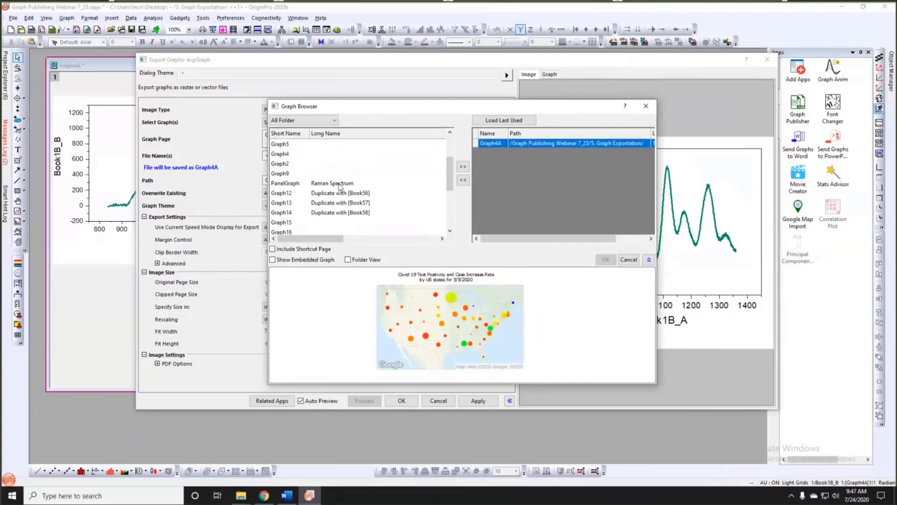
scroll(338, 191, "up", 2)
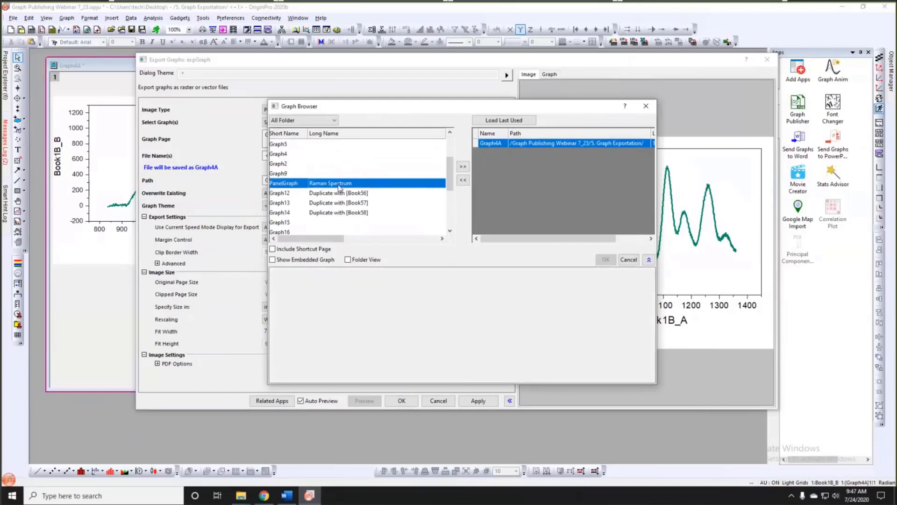
scroll(338, 202, "down", 2)
left_click(335, 210, "ctrl")
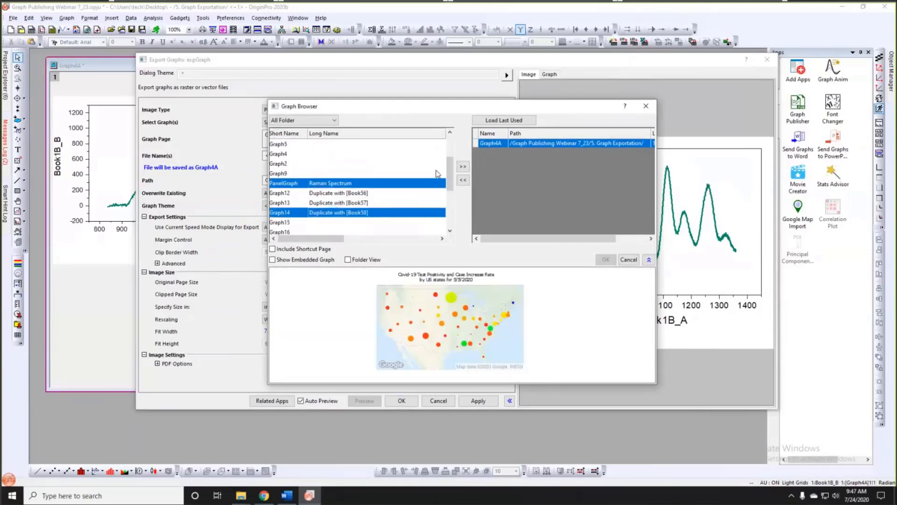
left_click(463, 167)
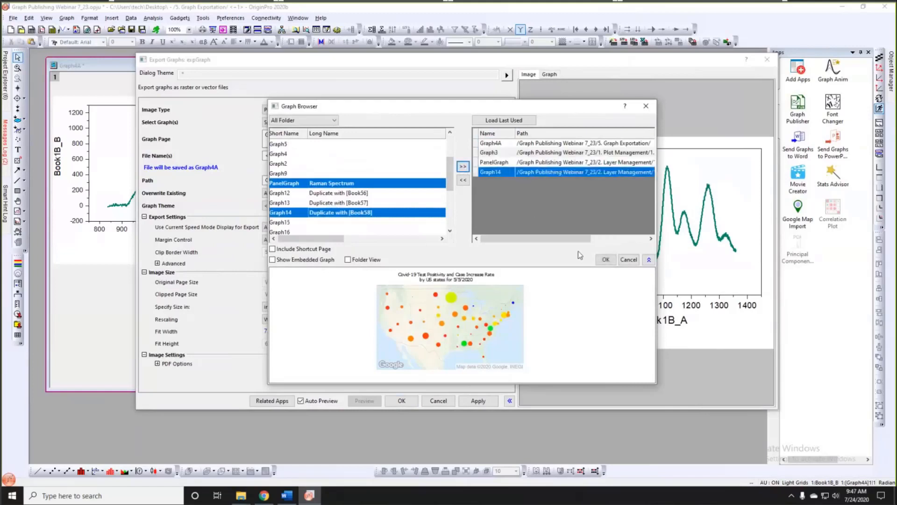
left_click(605, 260)
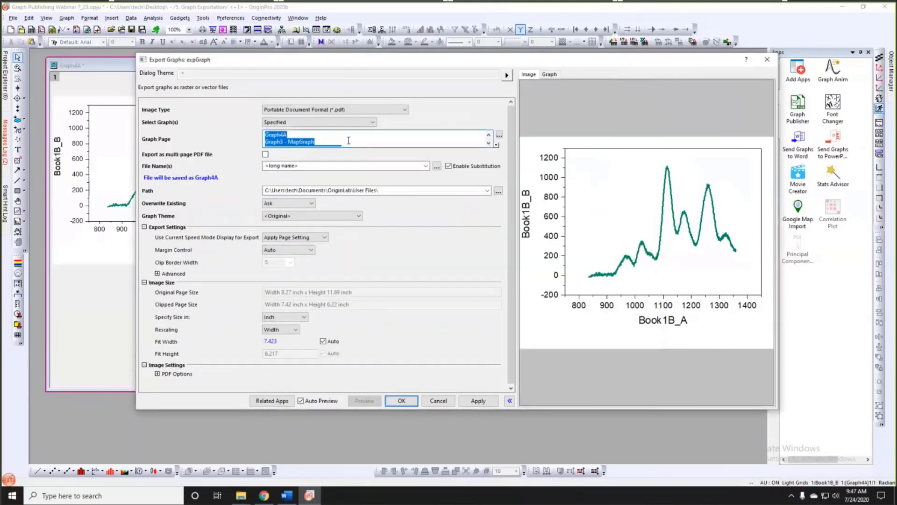
- Review the expanded graph page list and export the specified graphs as separate PDF files, replacing all existing files
left_click(496, 145)
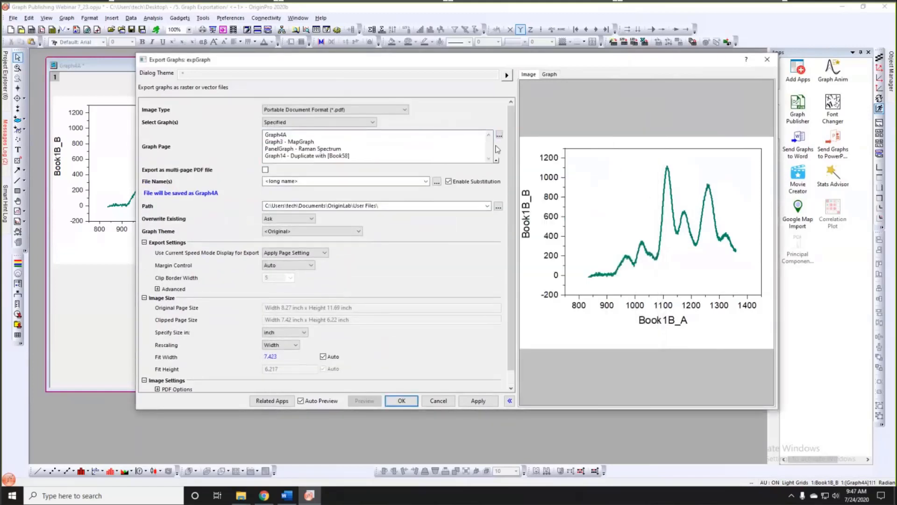
left_click_drag(356, 155, 260, 133)
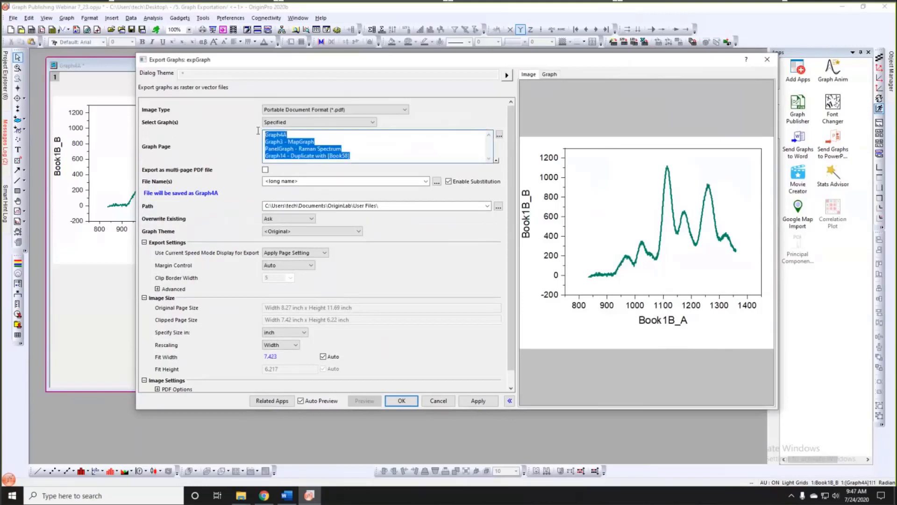
left_click(242, 140)
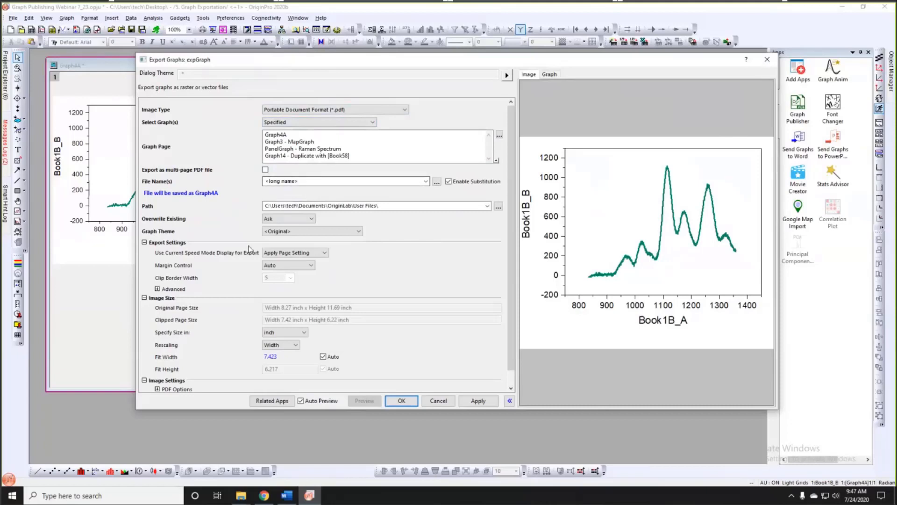
scroll(364, 255, "down", 1)
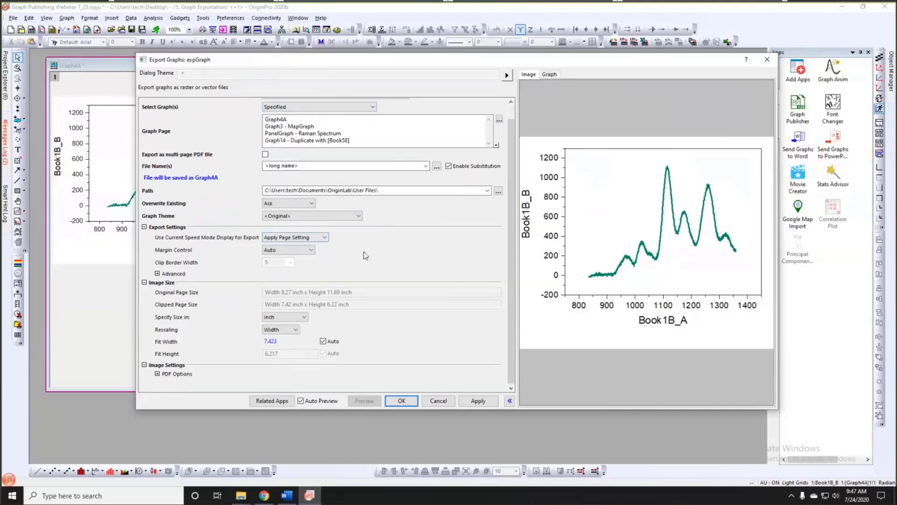
left_click(402, 400)
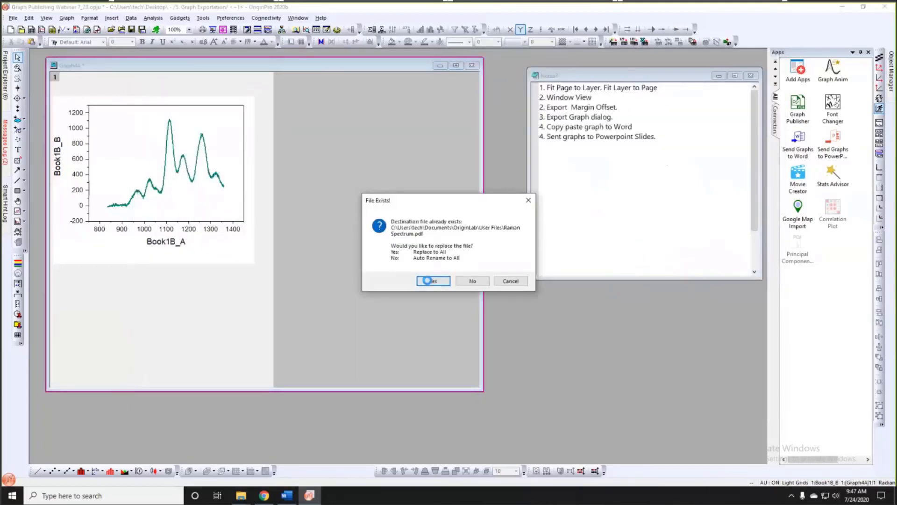
left_click(427, 281)
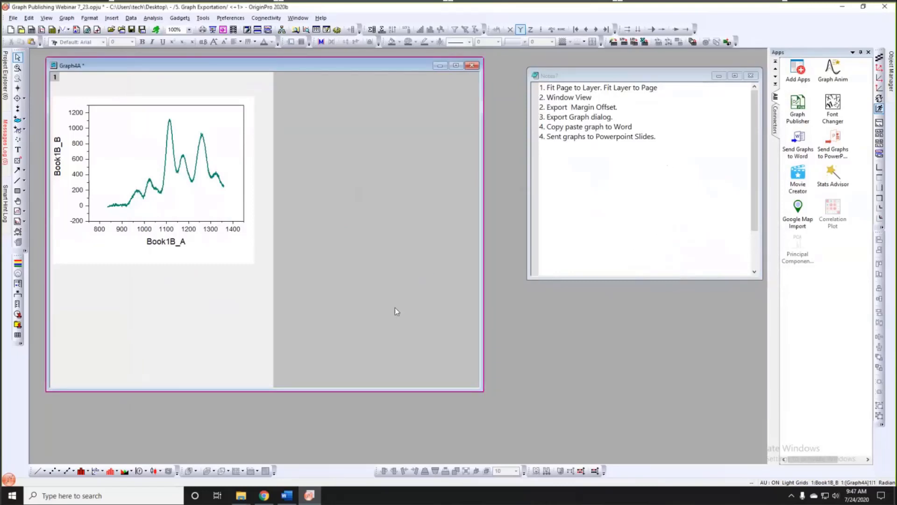
- Look for the exported PDFs in the Graph Publish Webinar folder, and return to the Graph4A window
left_click(241, 496)
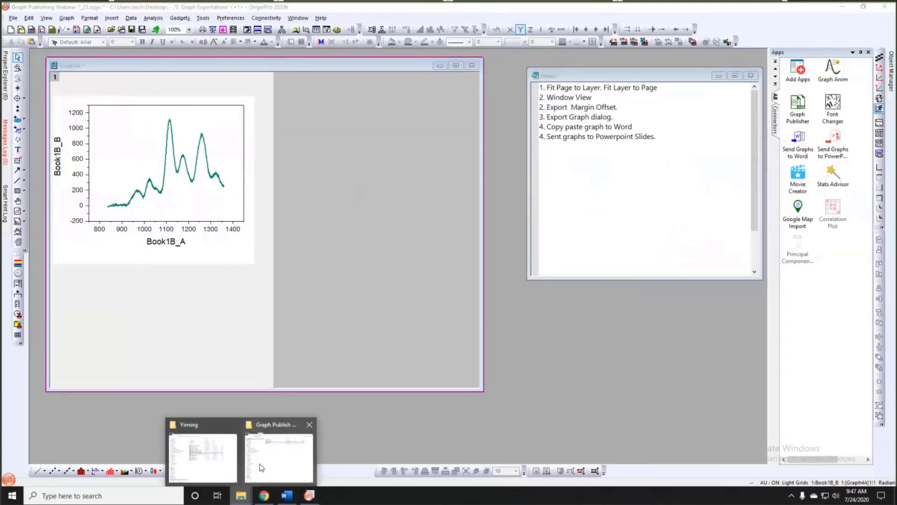
left_click(261, 467)
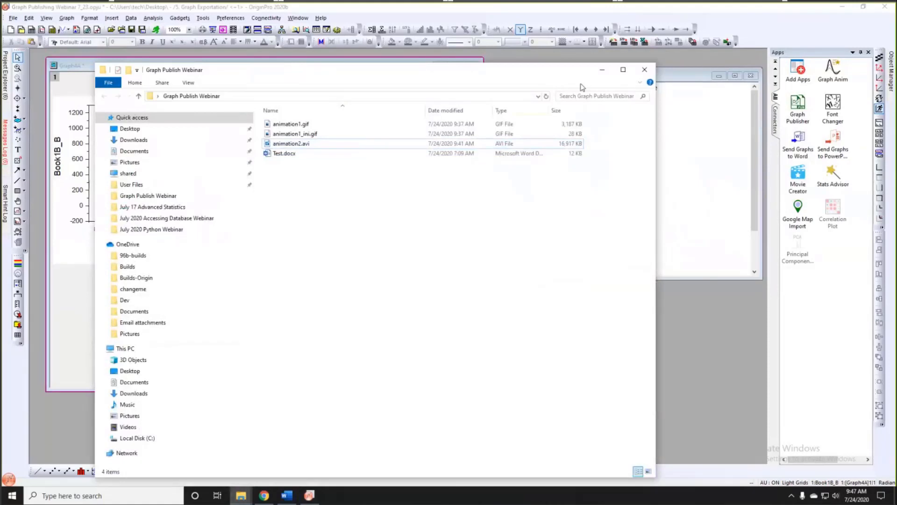
left_click(602, 69)
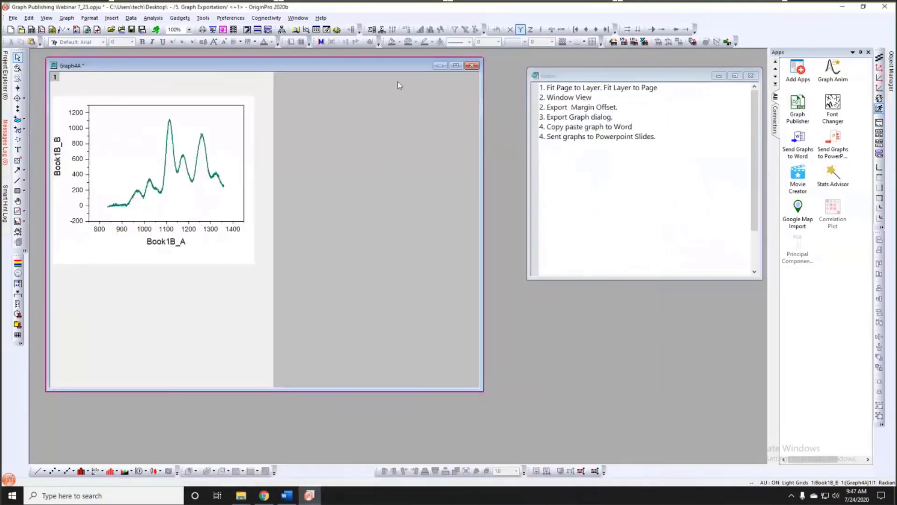
left_click_drag(389, 68, 405, 69)
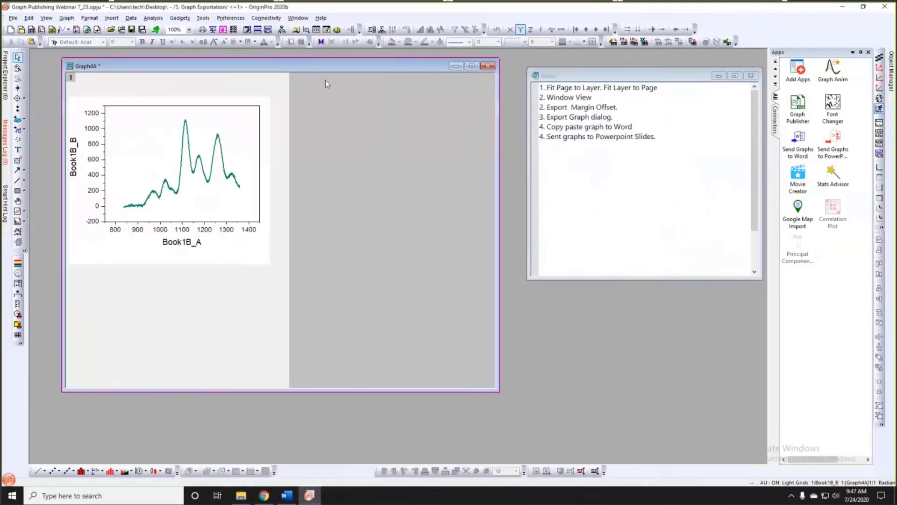
- Reopen the Export Graphs dialog to check the export path, and close it without exporting
left_click(13, 18)
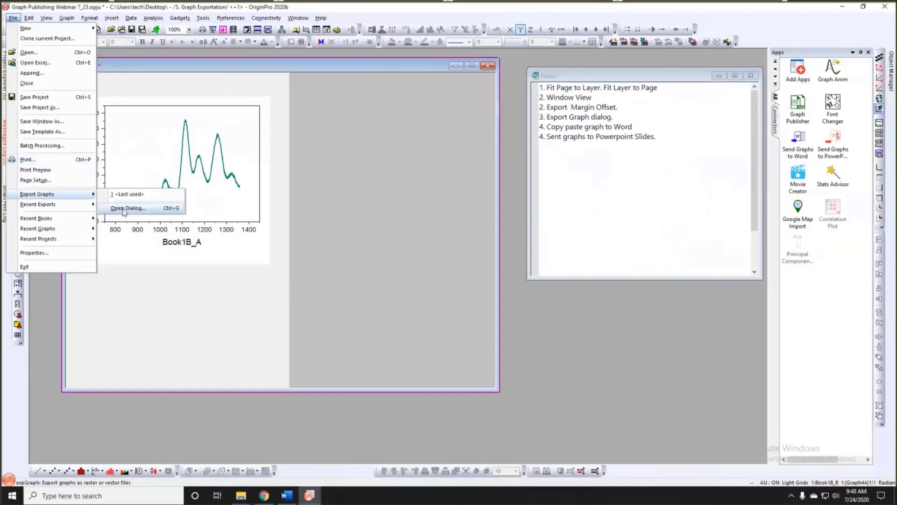
left_click(168, 204)
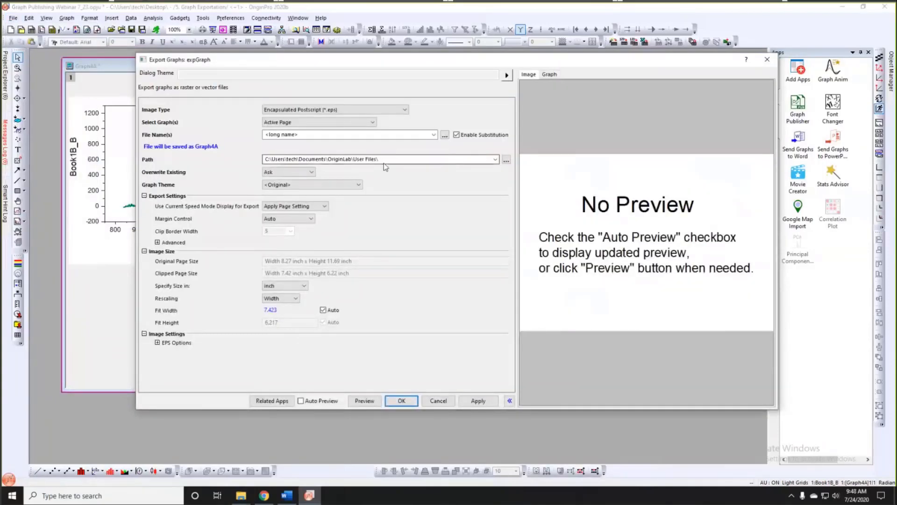
left_click(767, 59)
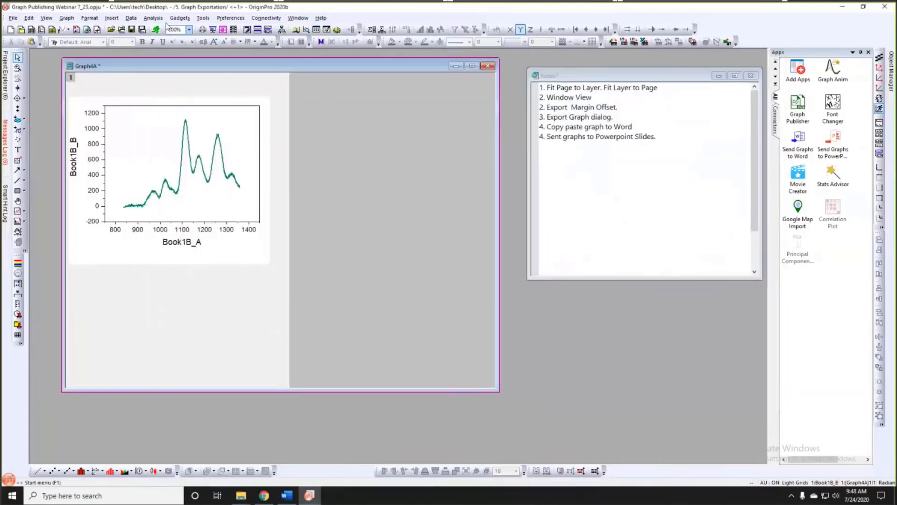
- Open Origin's User Files folder, sort it by date modified to check the exported PDFs, and return to the Graph4A window
left_click(321, 18)
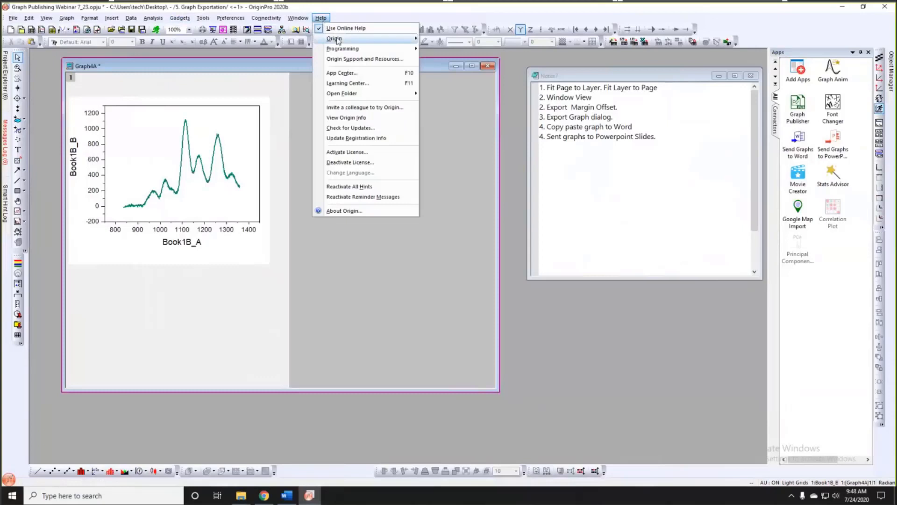
mouse_move(355, 93)
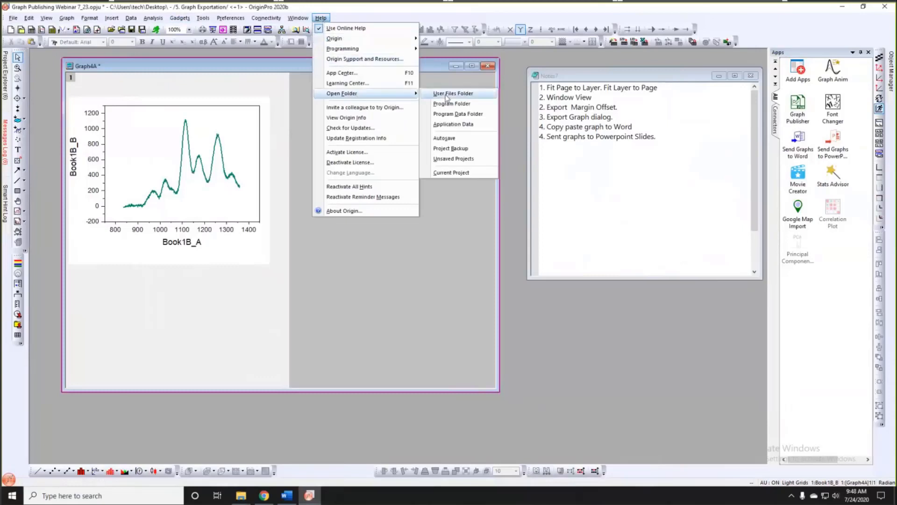
left_click(436, 94)
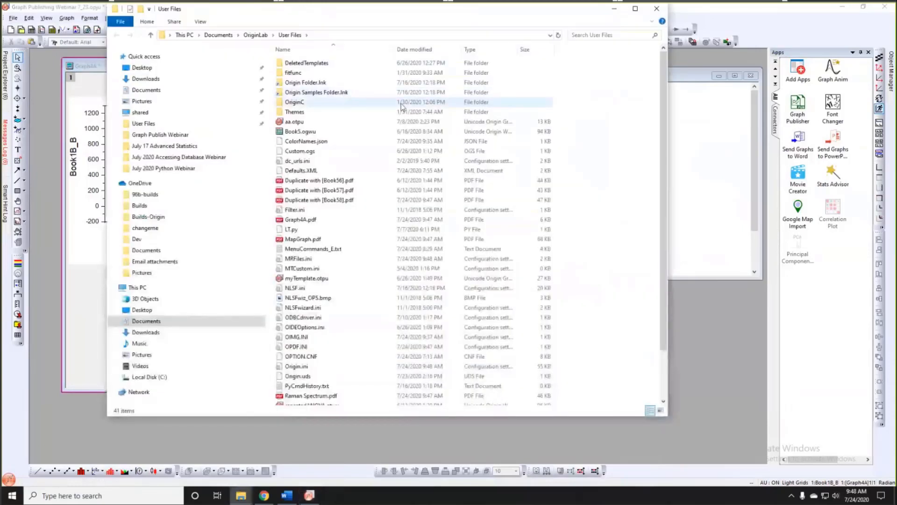
left_click(412, 50)
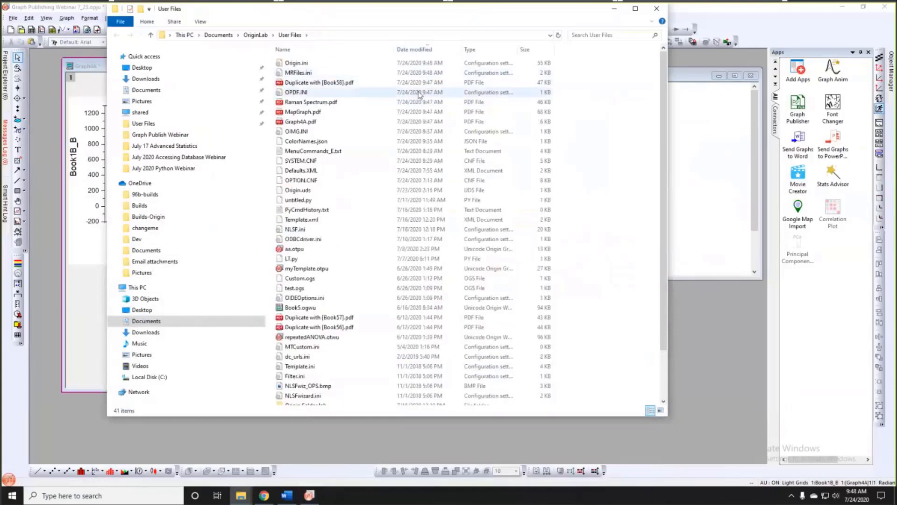
left_click(333, 102)
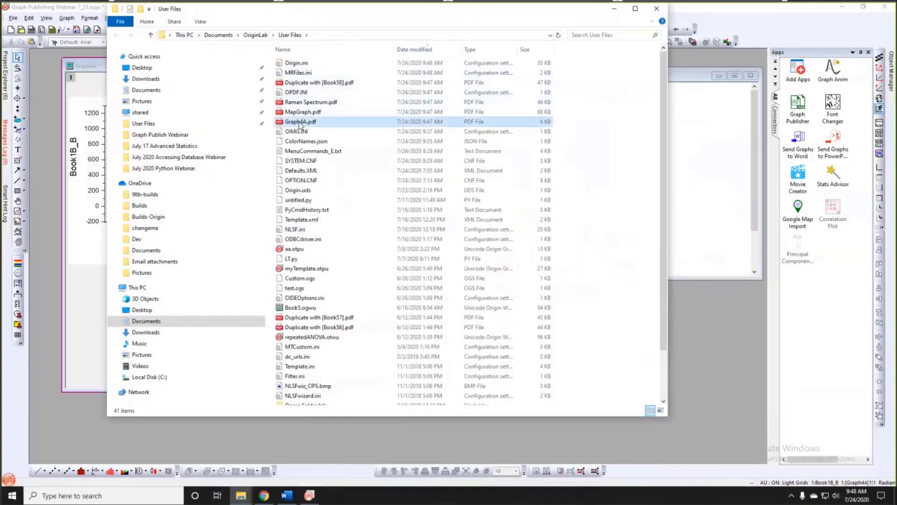
left_click(306, 84)
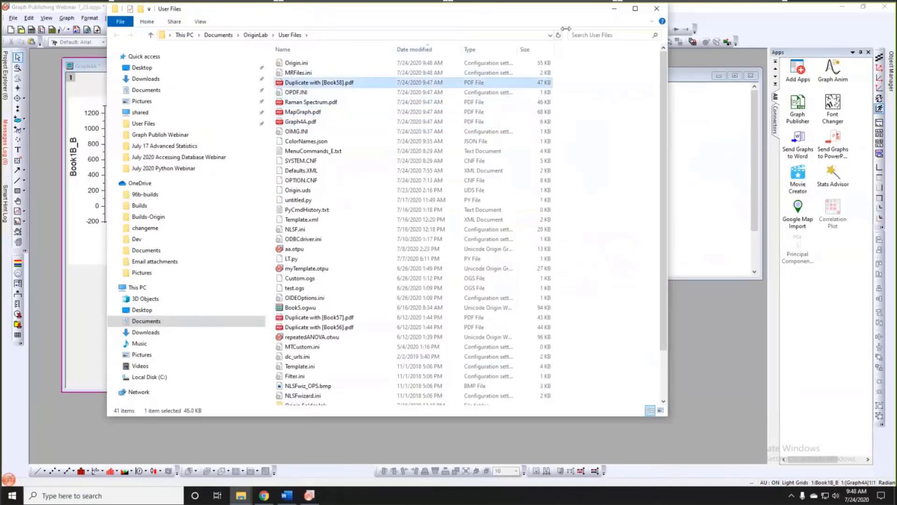
left_click(613, 9)
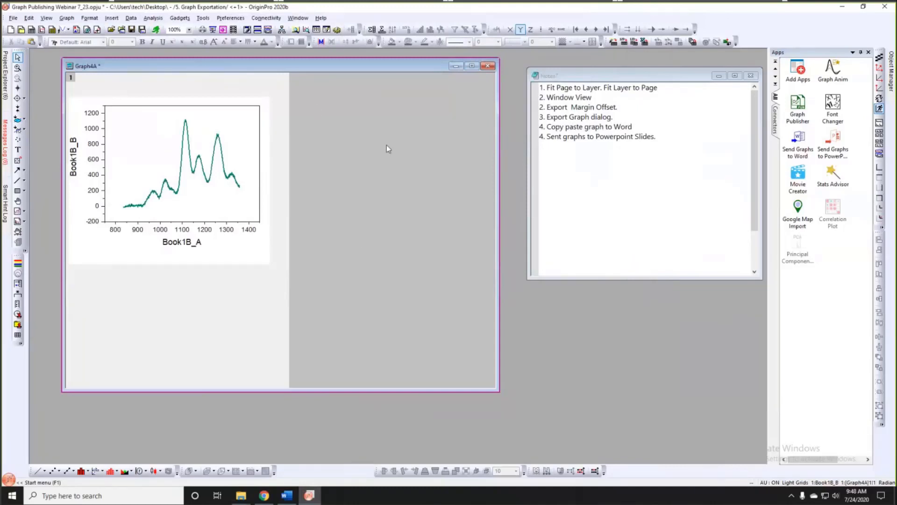
left_click_drag(209, 73, 231, 77)
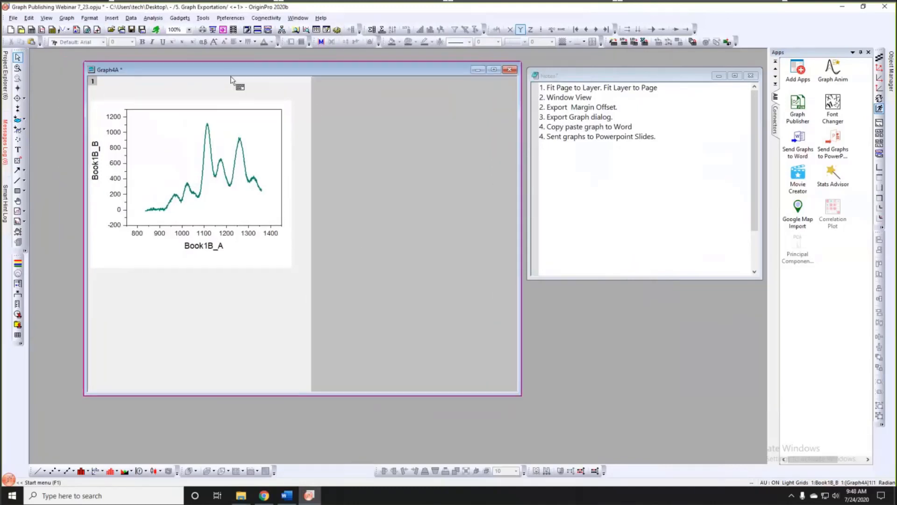
- Copy the Graph4A page and paste it into the Test.docx document in Word as an embedded Origin graph
right_click(236, 71)
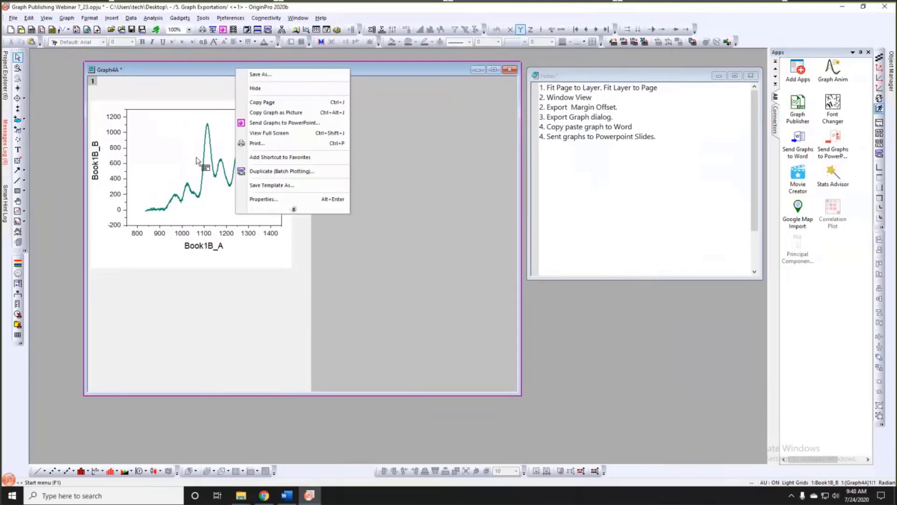
left_click(278, 112)
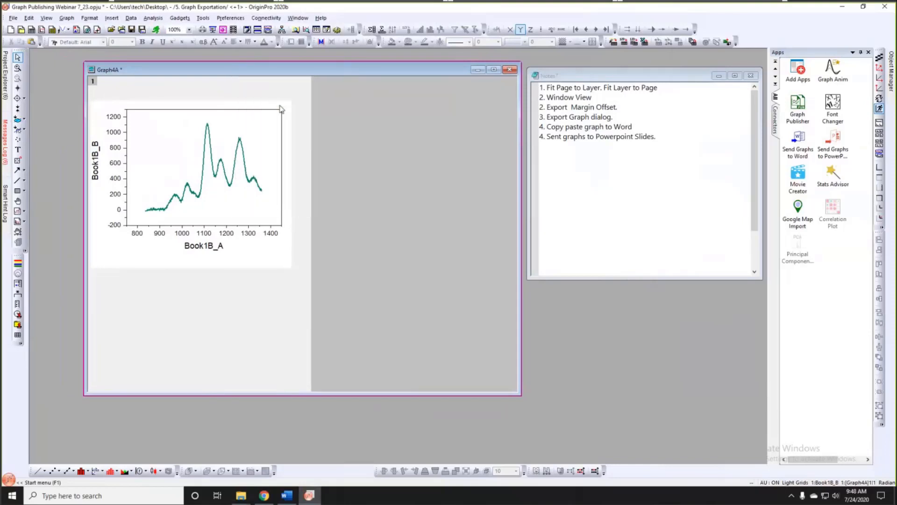
left_click(287, 496)
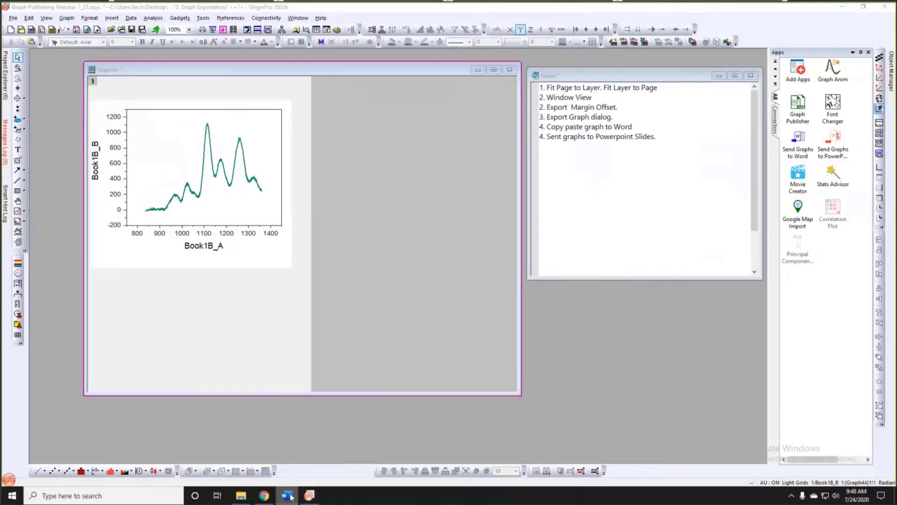
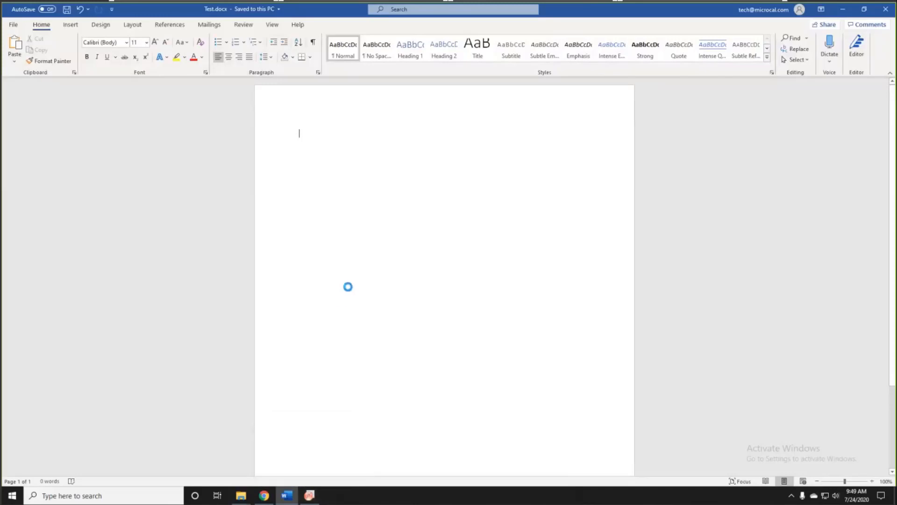
left_click(317, 501)
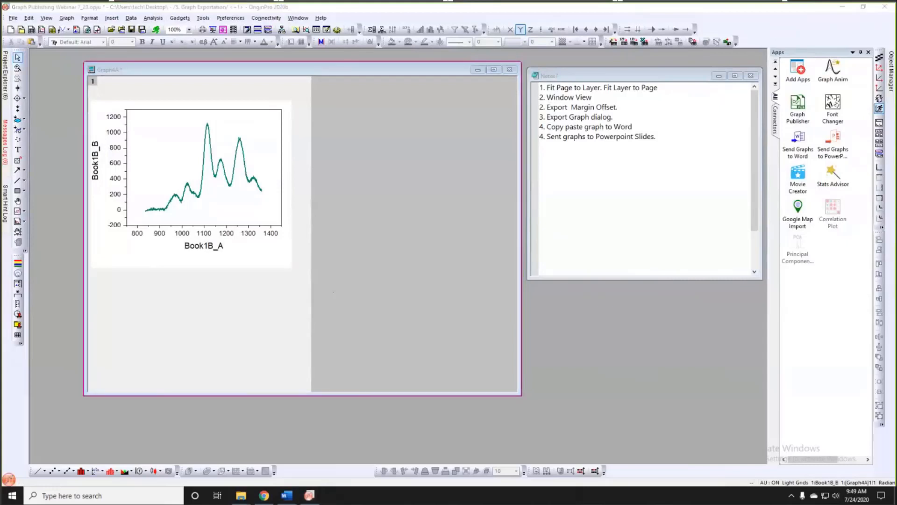
left_click(285, 499)
- Enlarge the pasted graph in the document, extending its lower corner across most of the text width
left_click(394, 202)
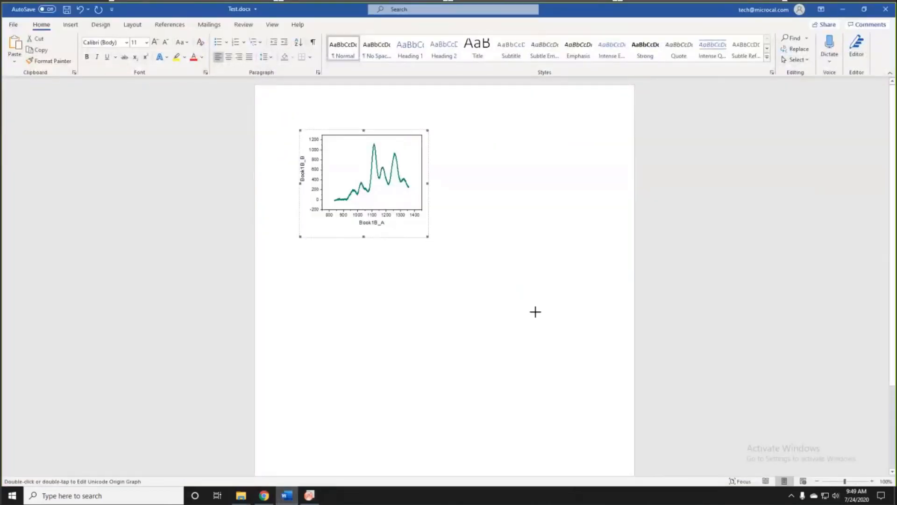
left_click_drag(535, 312, 542, 331)
left_click(541, 327)
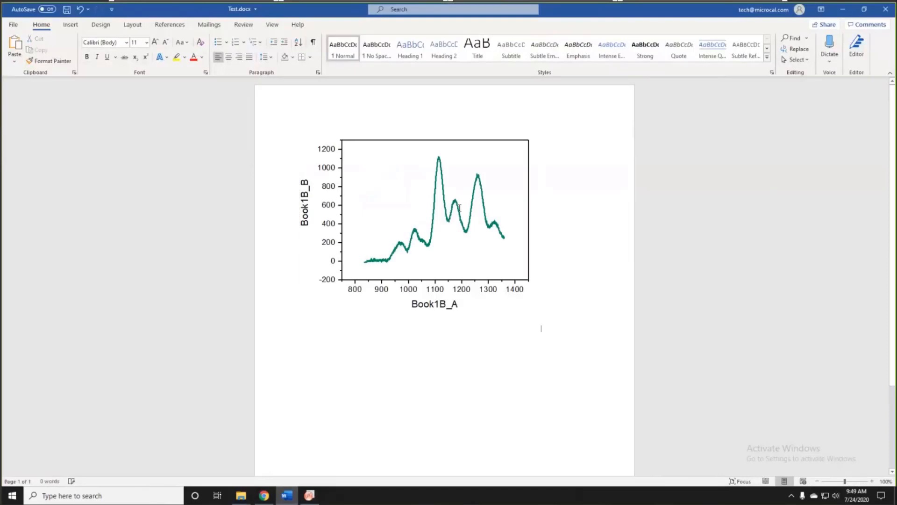
- Open the embedded graph for editing in Origin, and move and resize the Graph4A window
double_click(406, 195)
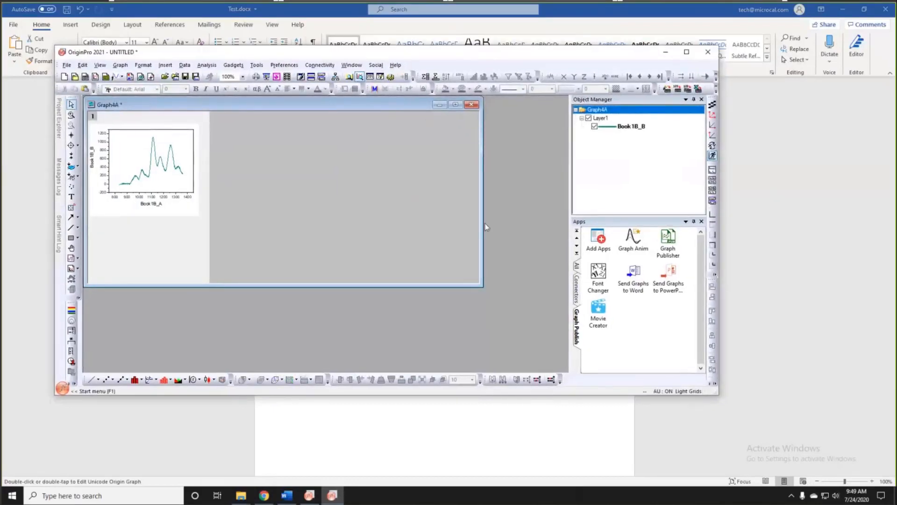
left_click_drag(397, 104, 471, 120)
left_click_drag(555, 301, 470, 365)
left_click_drag(290, 120, 395, 114)
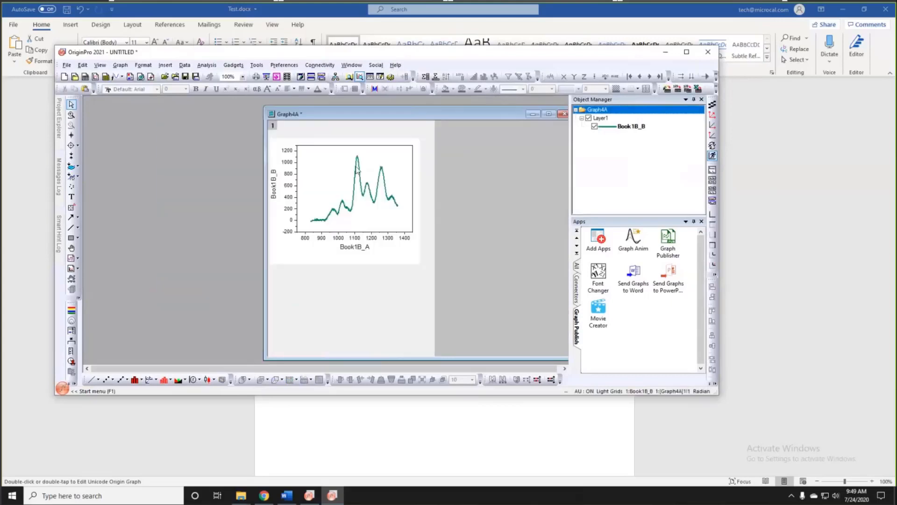
- Create the worksheet Book1B_B from the graph's data plot and make its window narrower and taller beside the graph
right_click(358, 170)
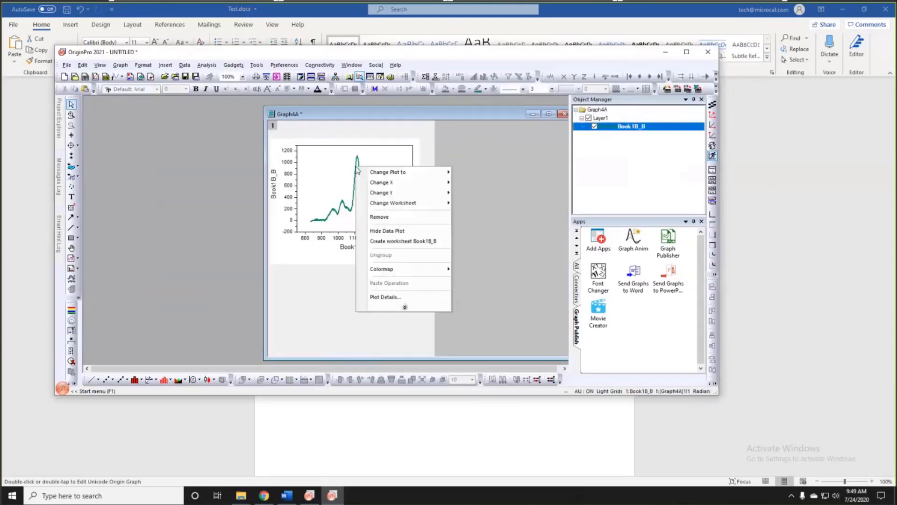
left_click(383, 246)
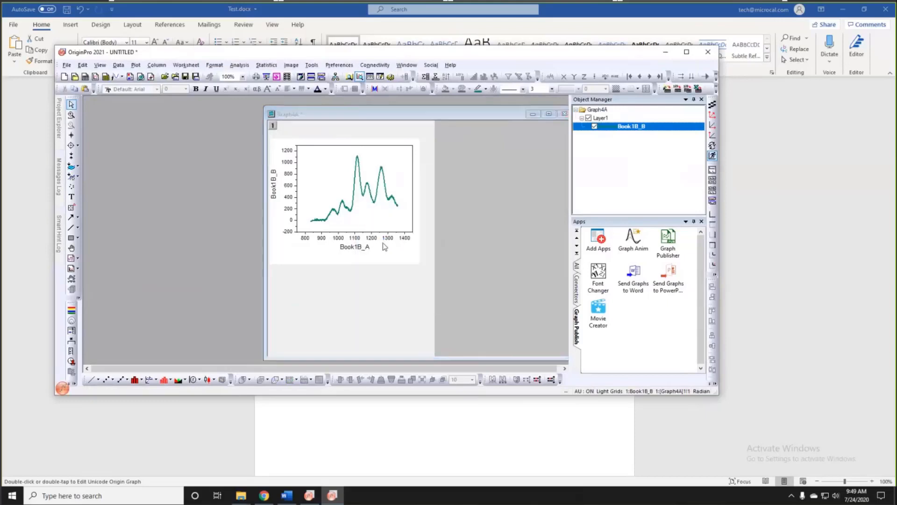
left_click_drag(319, 132, 318, 120)
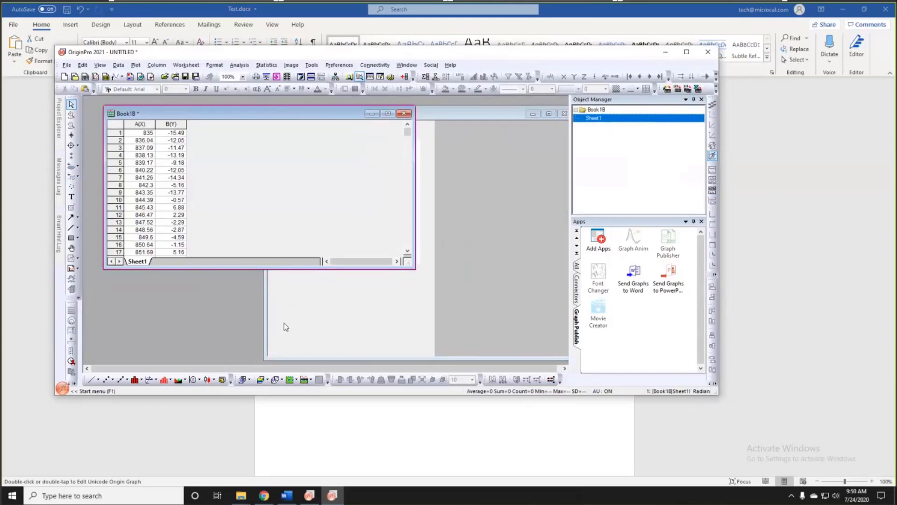
left_click_drag(415, 268, 239, 332)
- Change the data plot's line color to red and set its thickness to 1
left_click(335, 214)
left_click(335, 214)
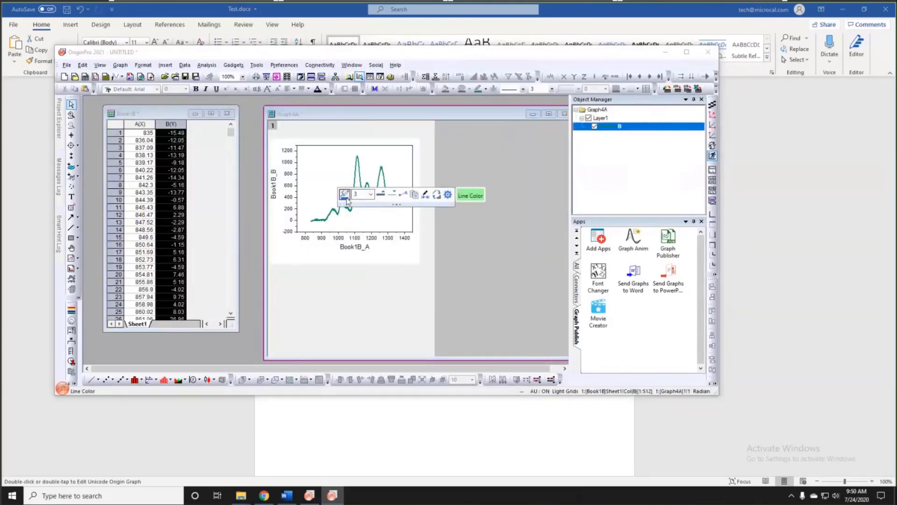
left_click(344, 194)
left_click(354, 218)
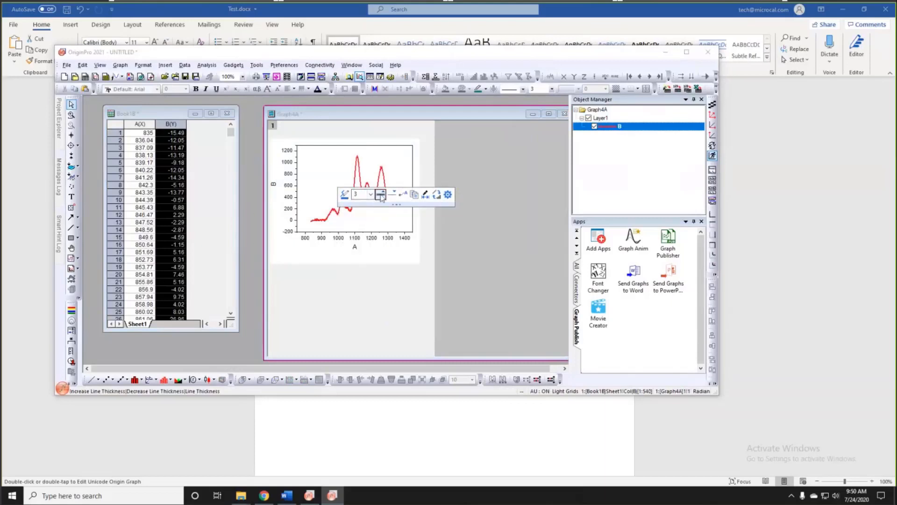
left_click(390, 195)
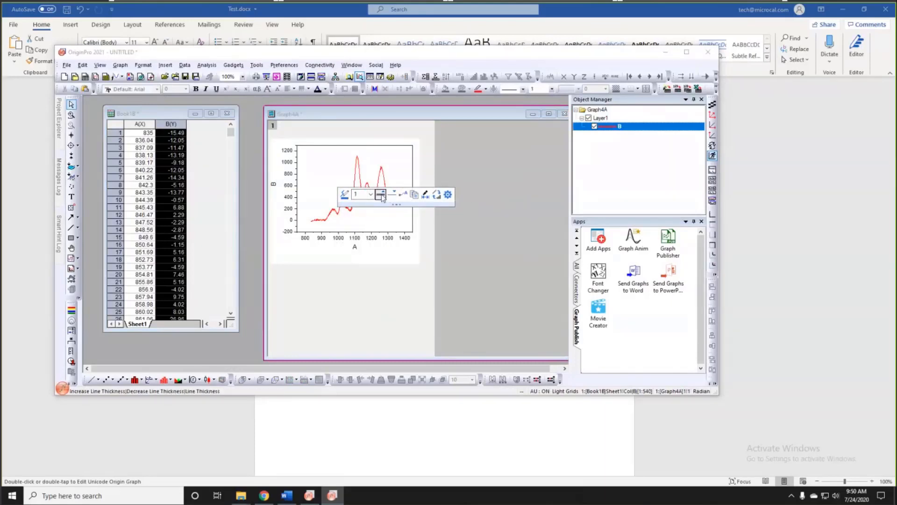
- Close the Origin window of the embedded graph and check the updated graph in the Word document
left_click(441, 254)
left_click_drag(625, 59, 609, 70)
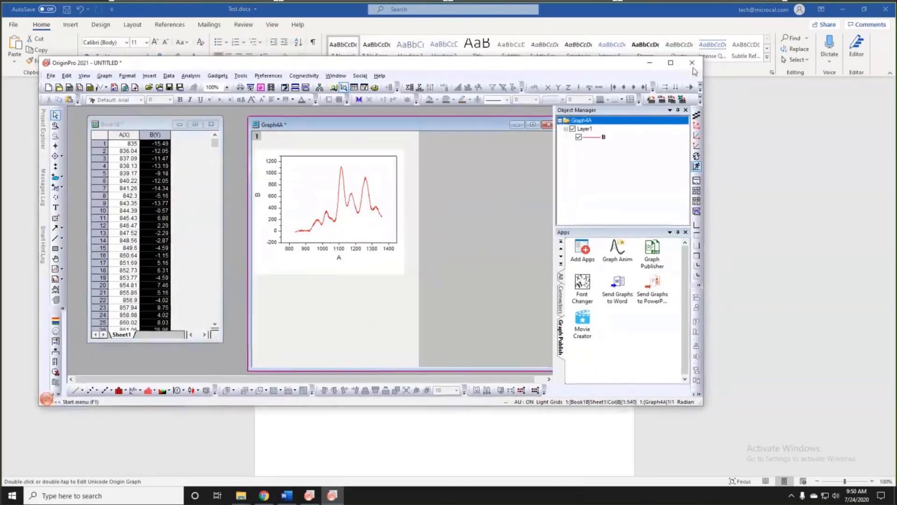
left_click(693, 64)
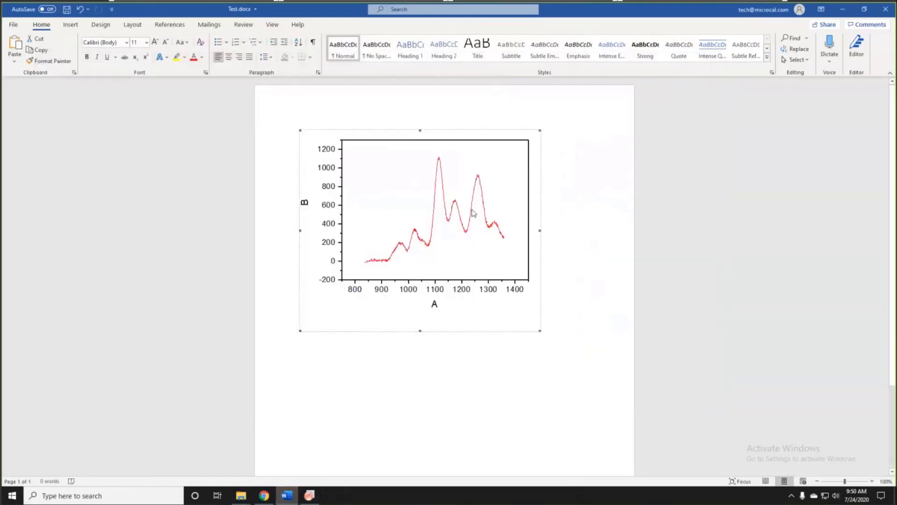
left_click(544, 195)
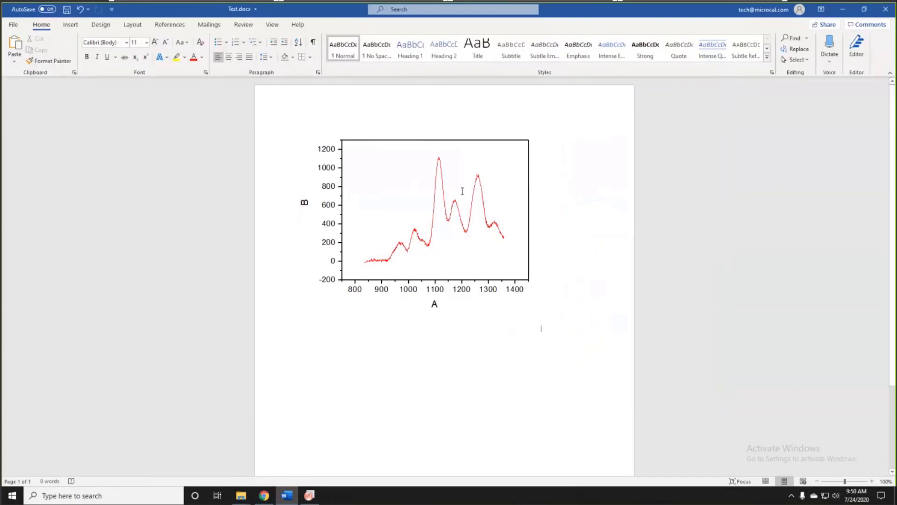
left_click(464, 192)
left_click(557, 191)
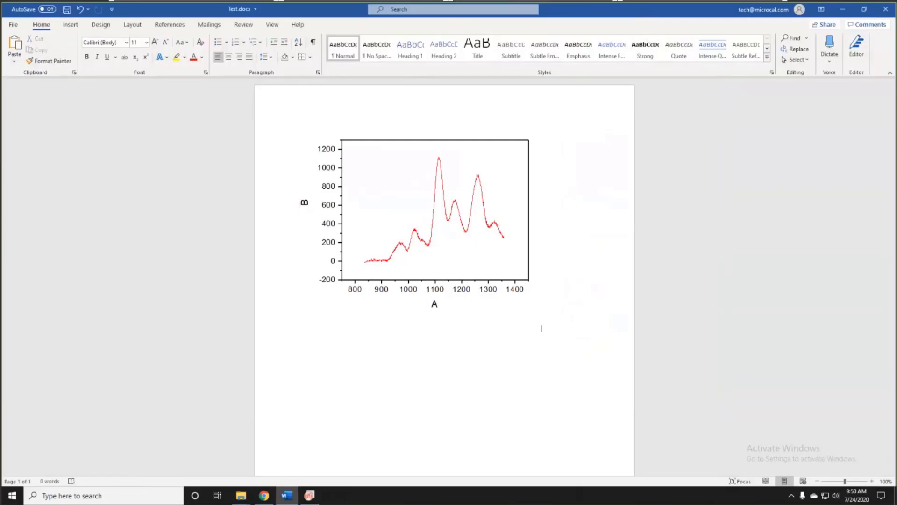
- Switch back to the main Origin project, narrow the Graph4A window and open the Send Graphs to PowerPoint app
key("alt+Tab")
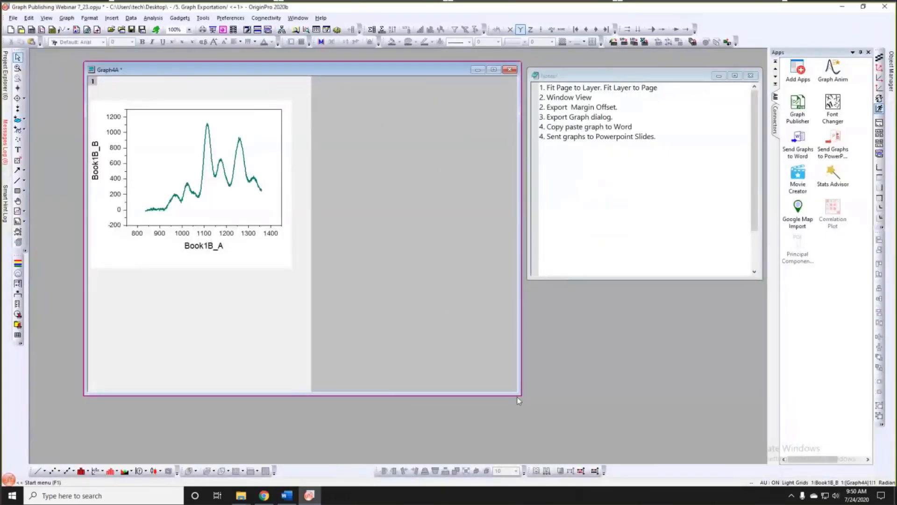
left_click_drag(520, 395, 438, 390)
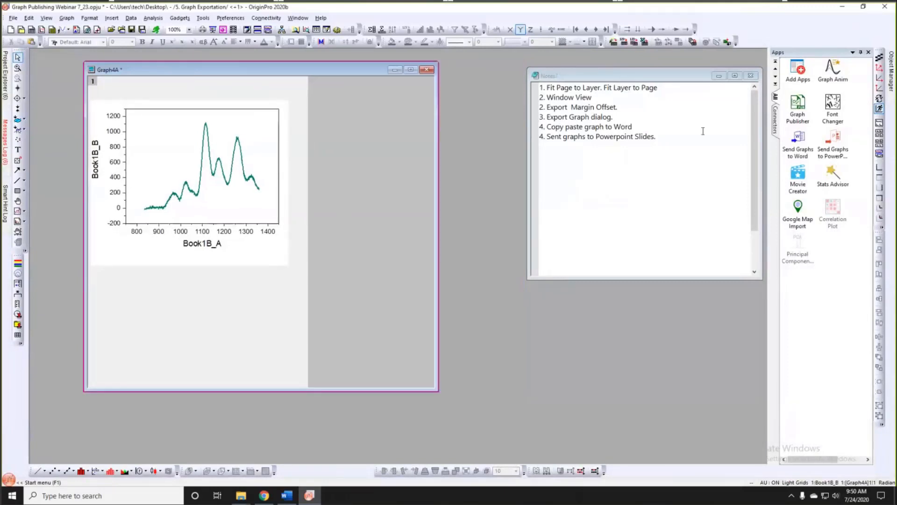
left_click(835, 148)
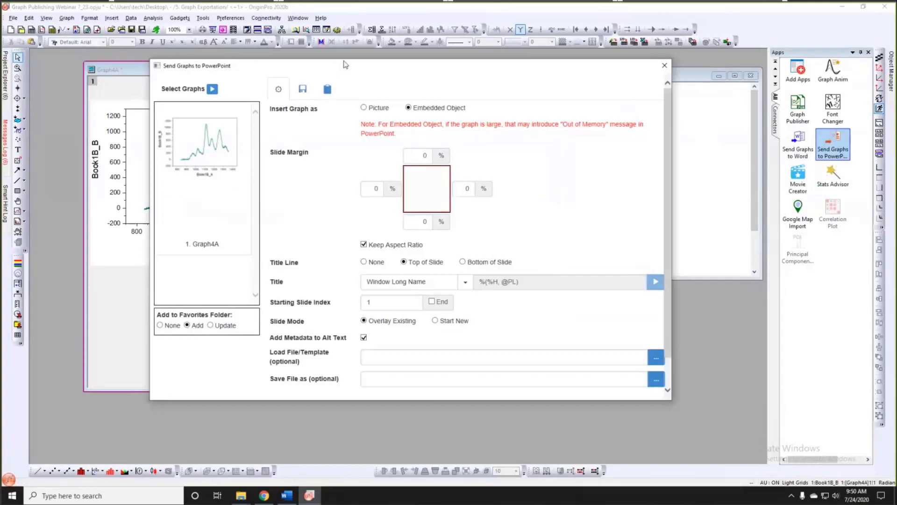
left_click_drag(315, 61, 321, 57)
- Specify Graph6, Graph3, Graph5 and Graph2 as additional graphs to send along with Graph4A
left_click(219, 85)
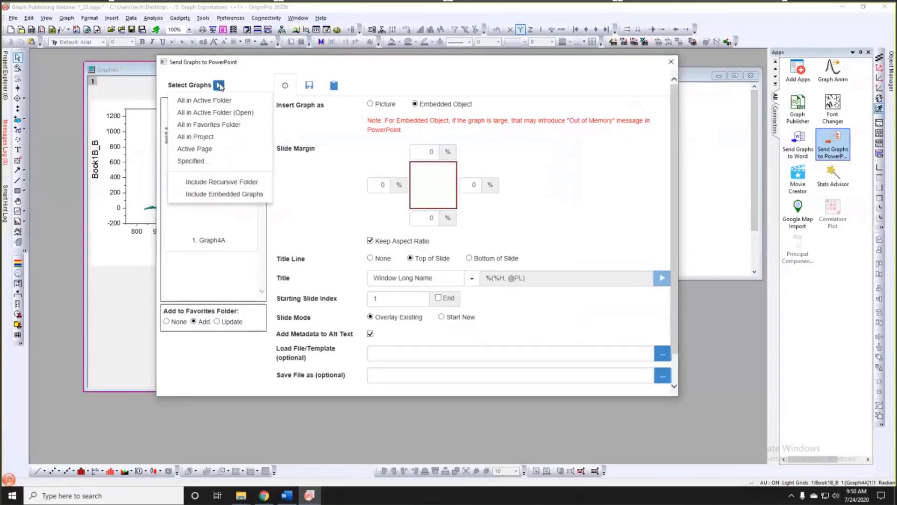
left_click(202, 162)
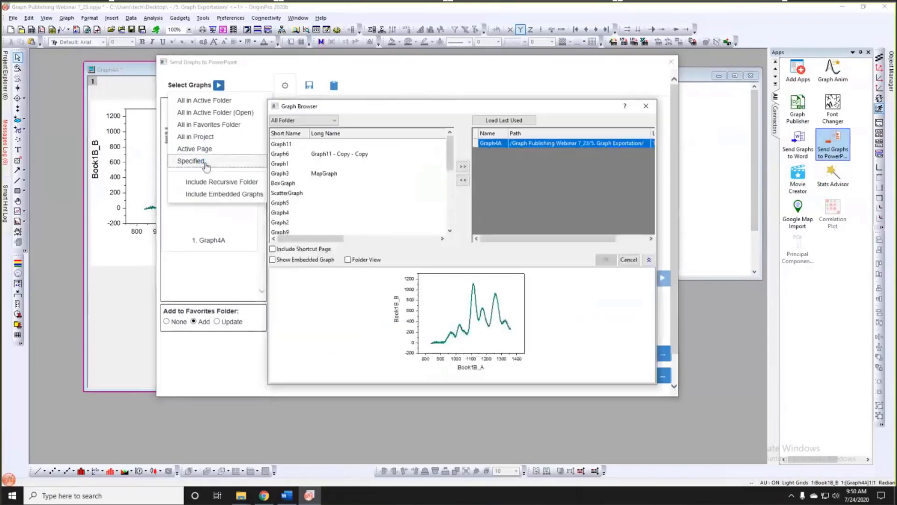
left_click(319, 155)
left_click(313, 173, "ctrl")
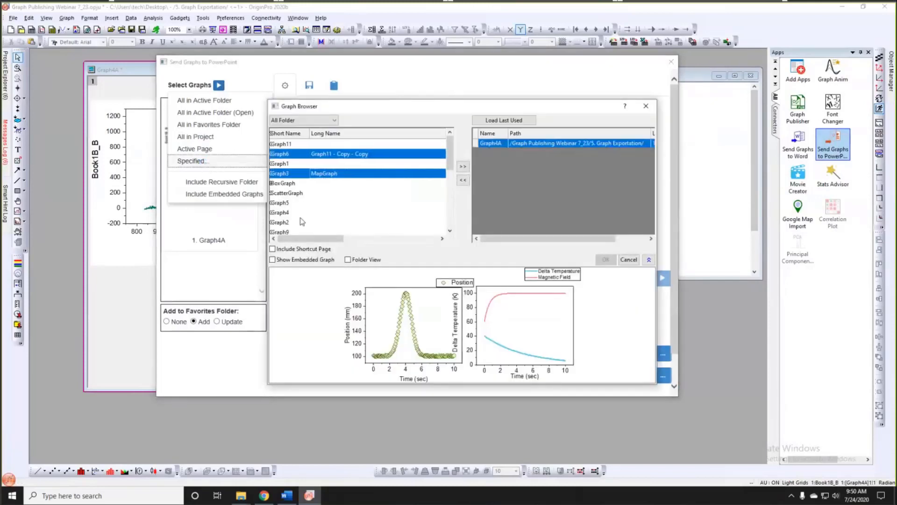
left_click(299, 203, "ctrl")
left_click(302, 222, "ctrl")
left_click(464, 165)
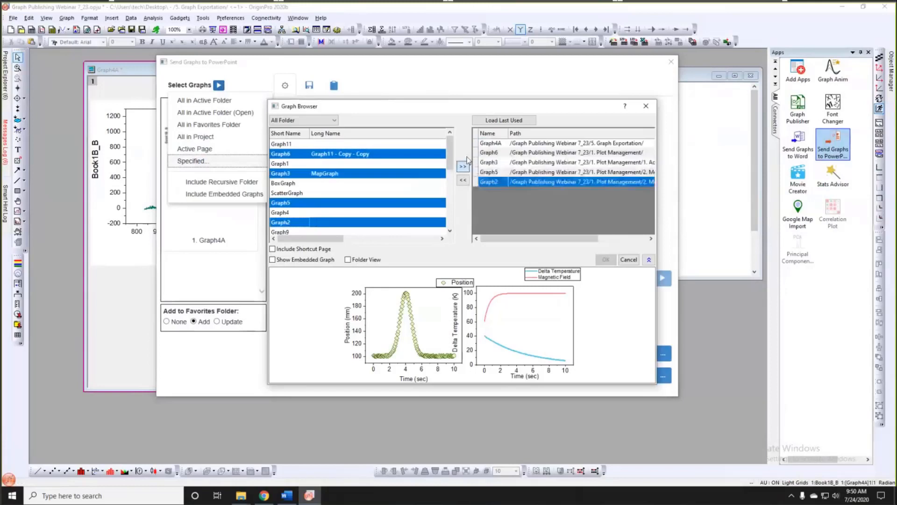
left_click(606, 259)
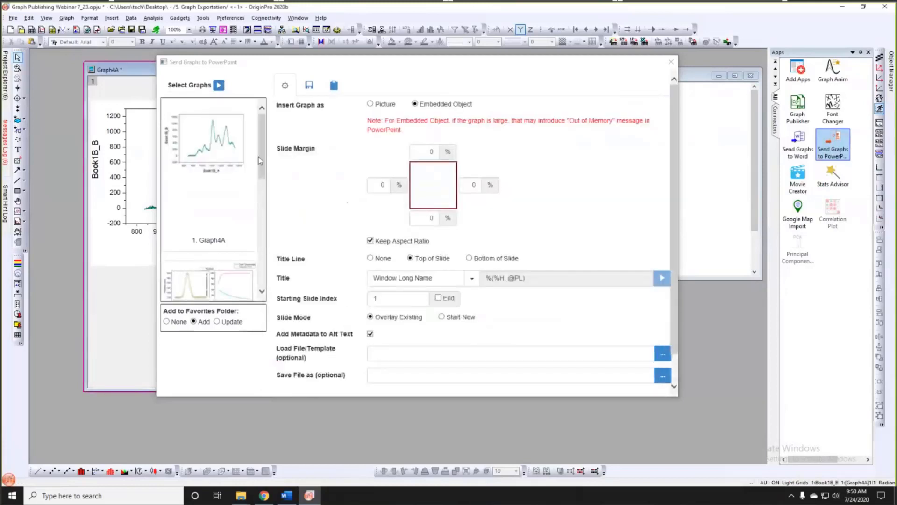
- Review the list of selected graphs and remove Graph2 from it
scroll(259, 161, "down", 3)
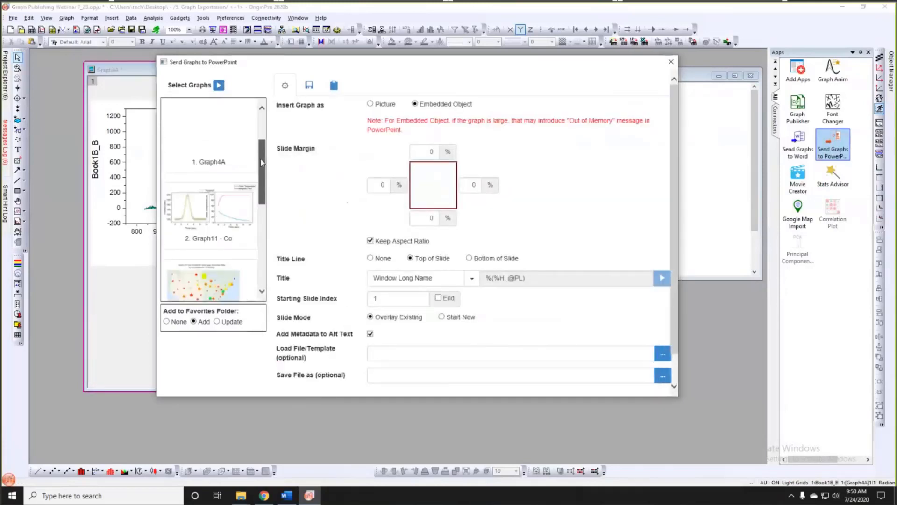
scroll(261, 162, "down", 5)
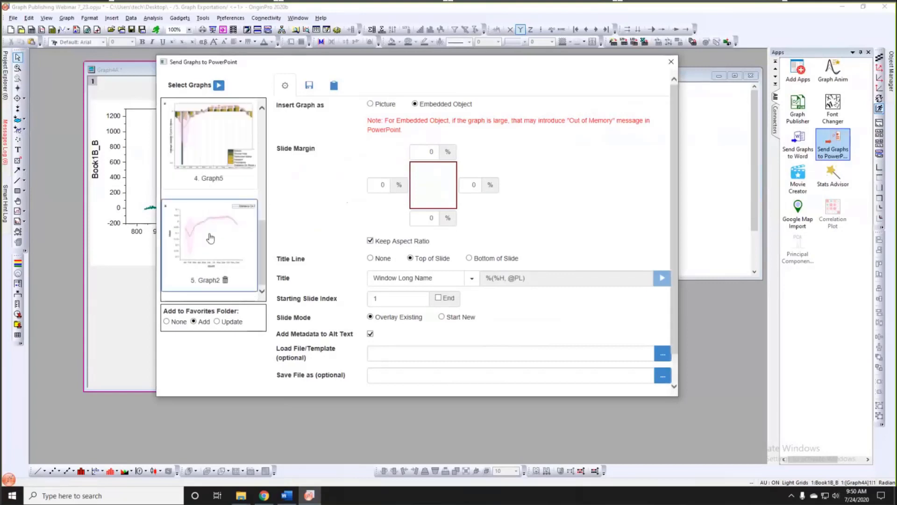
left_click(225, 281)
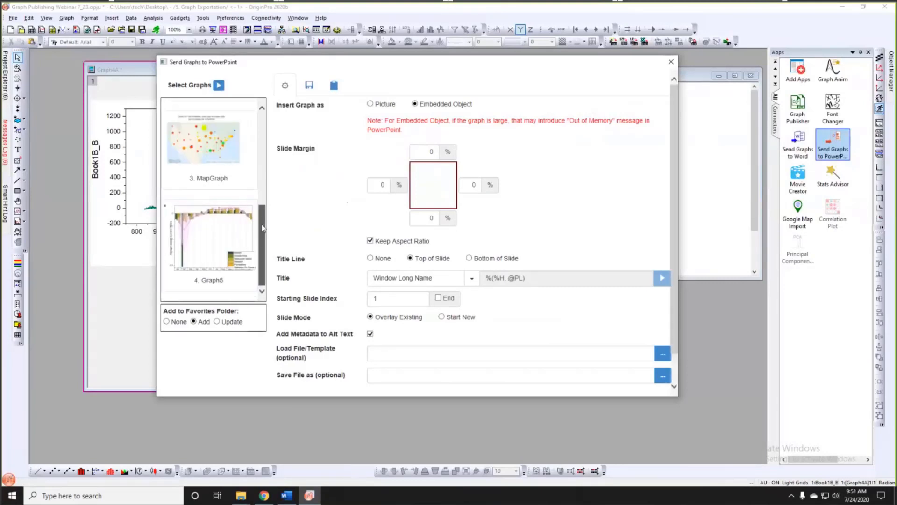
- Check the slide settings and send the remaining graphs to PowerPoint as embedded objects
scroll(262, 228, "up", 4)
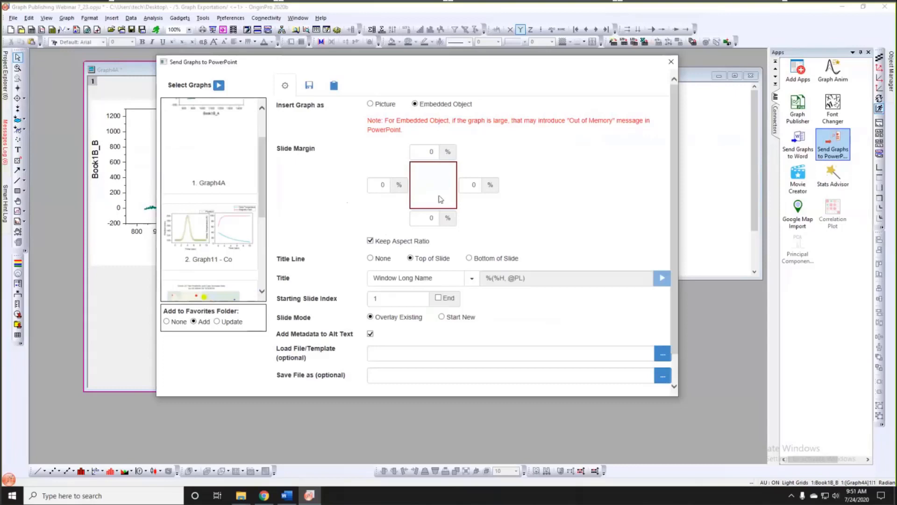
scroll(521, 218, "down", 1)
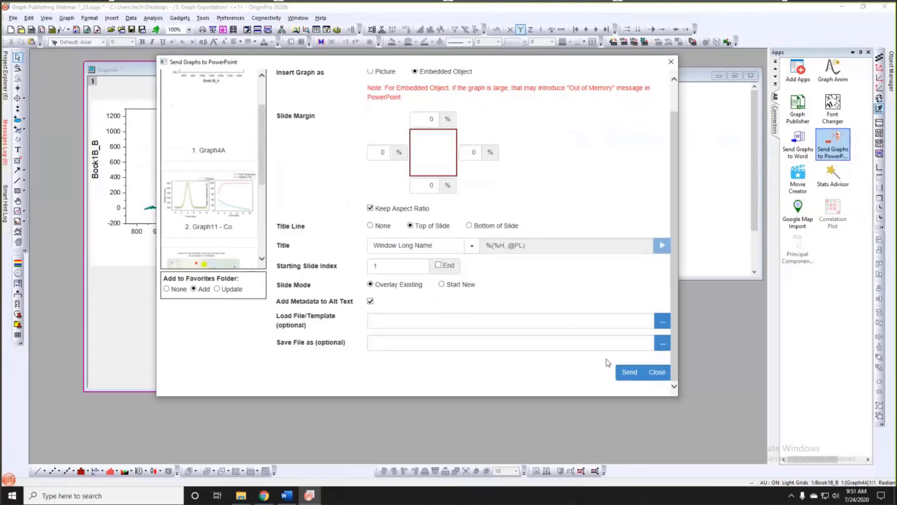
left_click(628, 372)
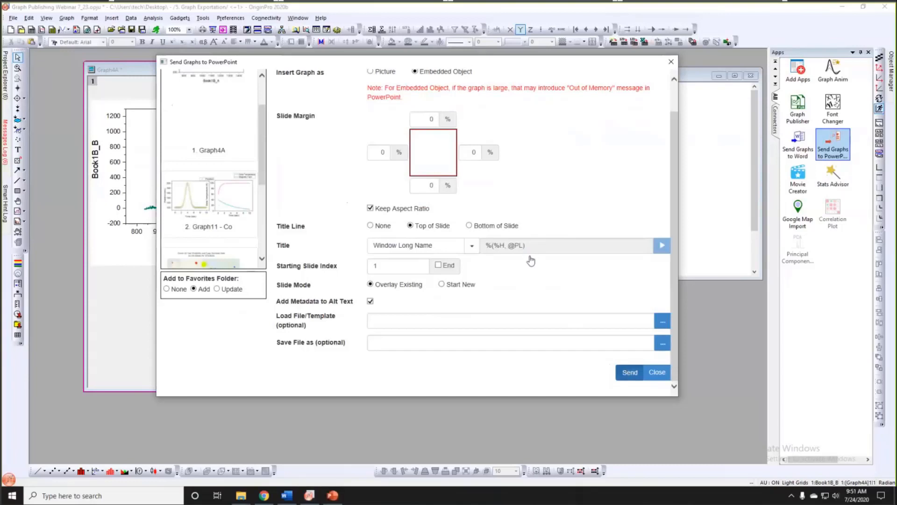
- Switch to PowerPoint and look through the graph slides of the new presentation up to slide 4
left_click(333, 497)
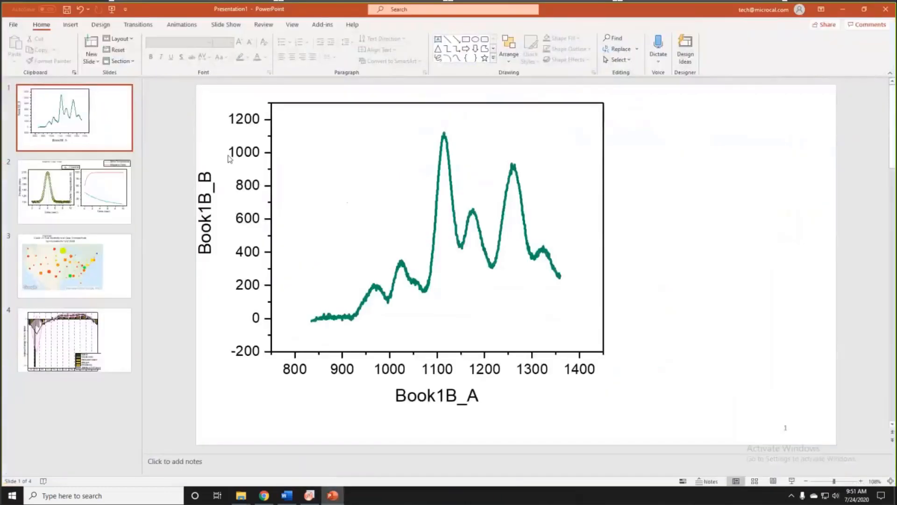
left_click(75, 192)
left_click(75, 266)
left_click(74, 333)
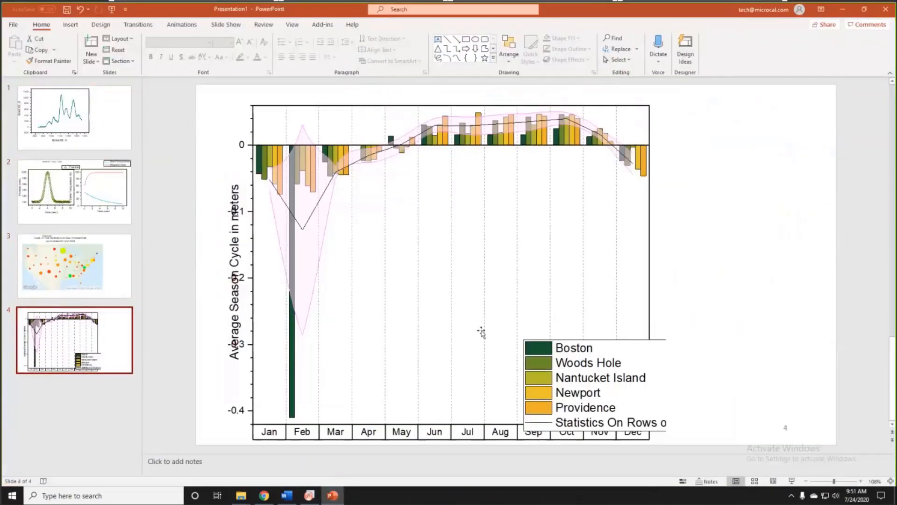
- Shrink the graph on slide 4 from its corner and return to Origin
left_click(480, 332)
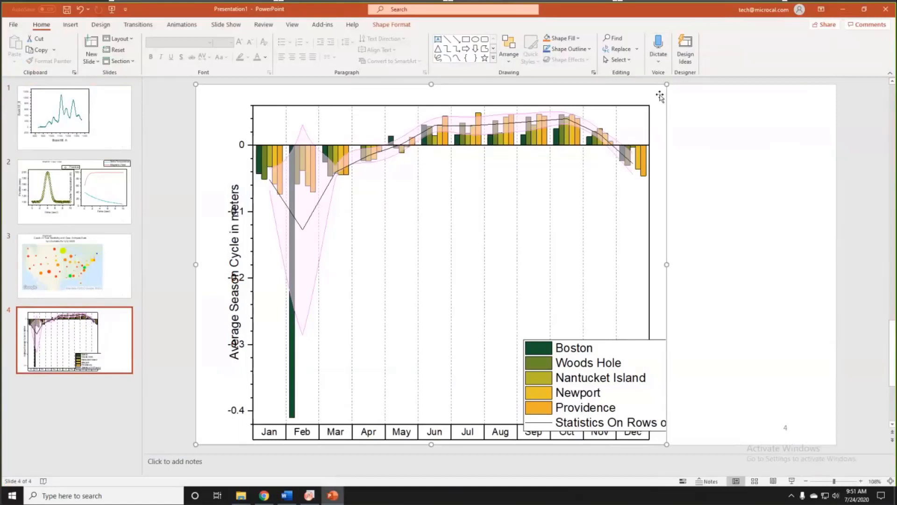
left_click_drag(666, 85, 637, 117)
left_click(843, 13)
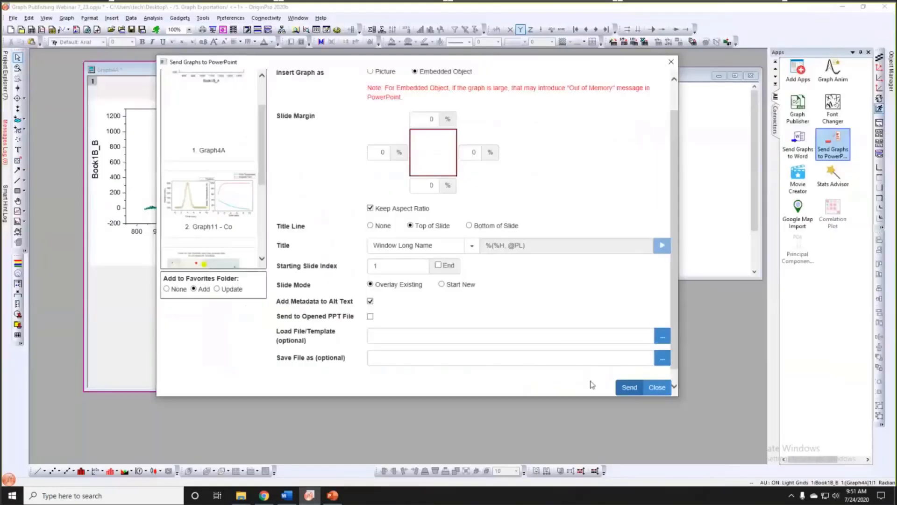
- Close the Send Graphs to PowerPoint dialog and open the project folder "6. Graph Publisher App"
left_click(653, 386)
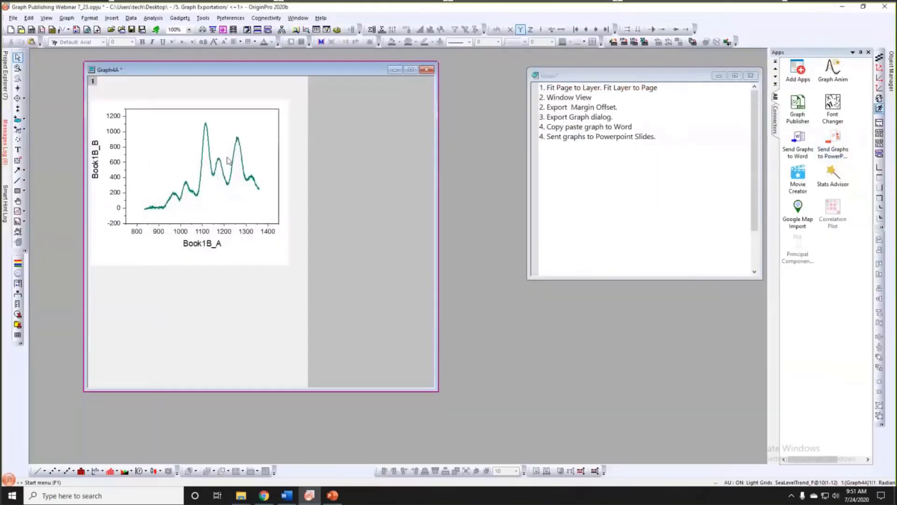
mouse_move(6, 87)
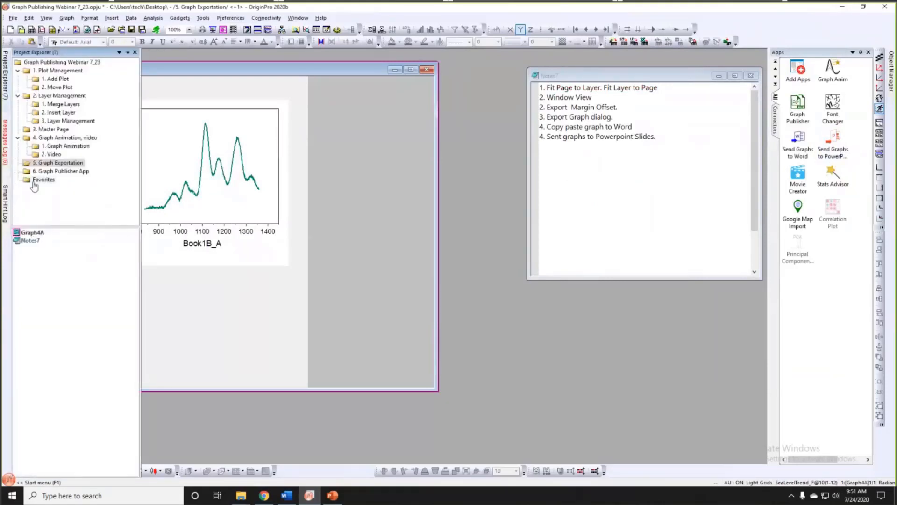
left_click(67, 172)
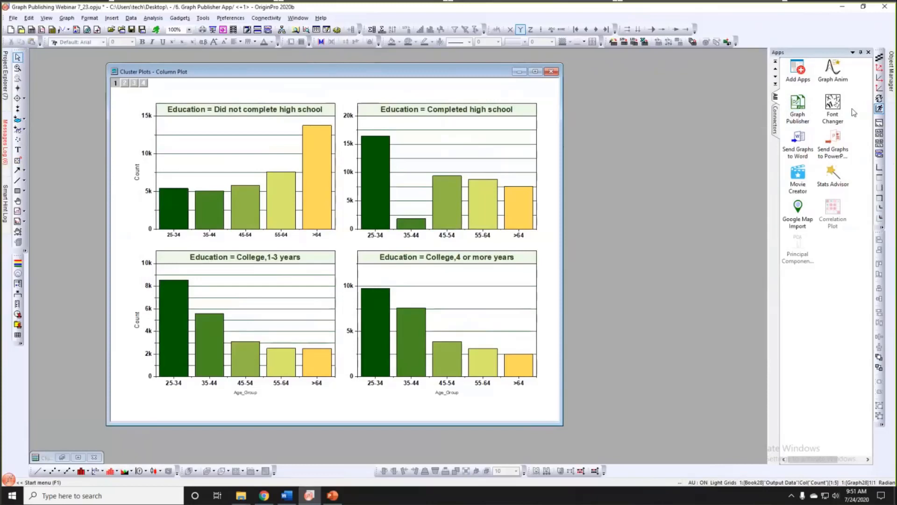
- Start the Graph Publisher app, review its General Export and advanced export settings for the cluster plot, and leave them without exporting
left_click(798, 108)
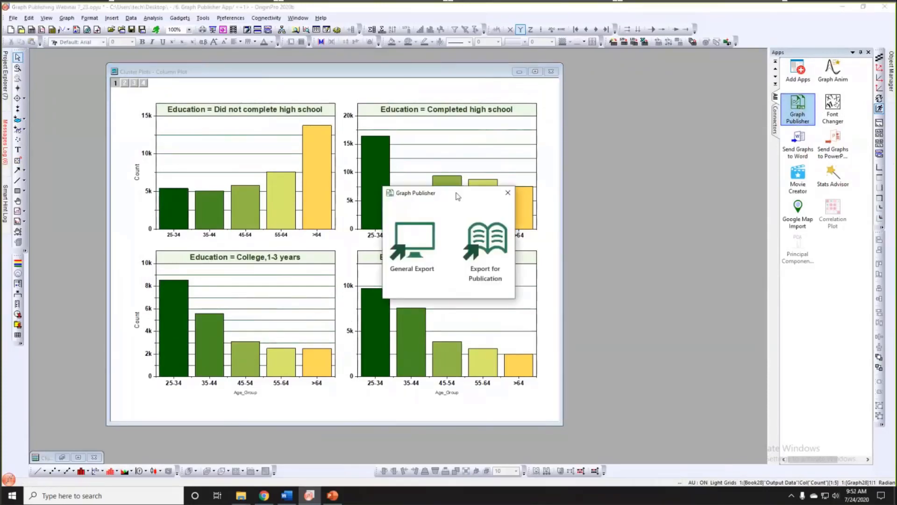
left_click_drag(457, 196, 604, 148)
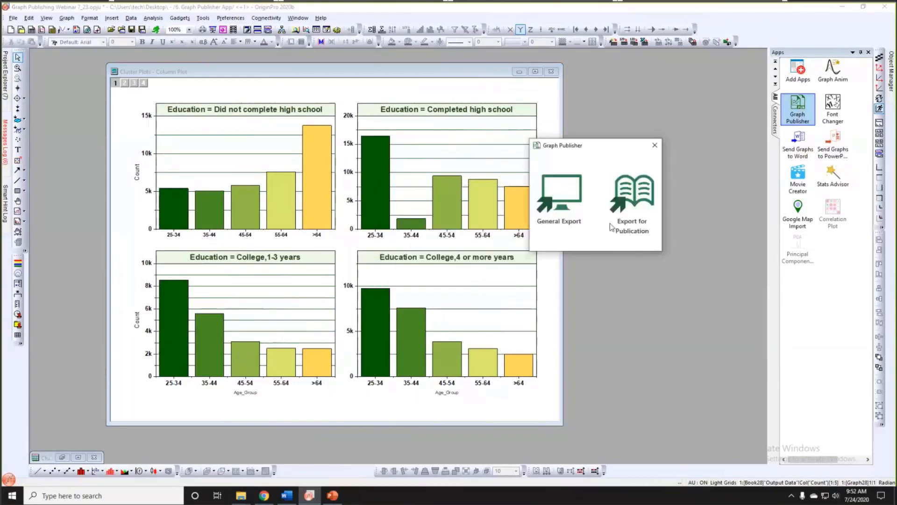
left_click(566, 204)
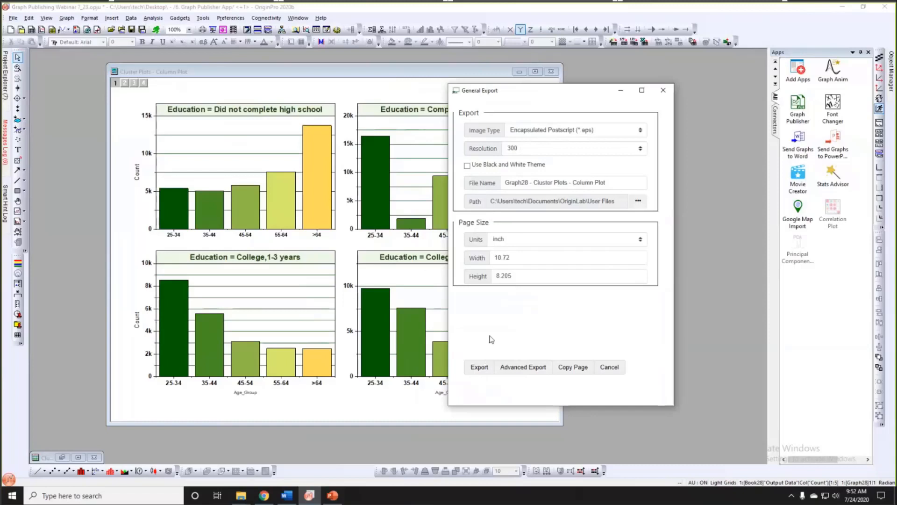
left_click(521, 368)
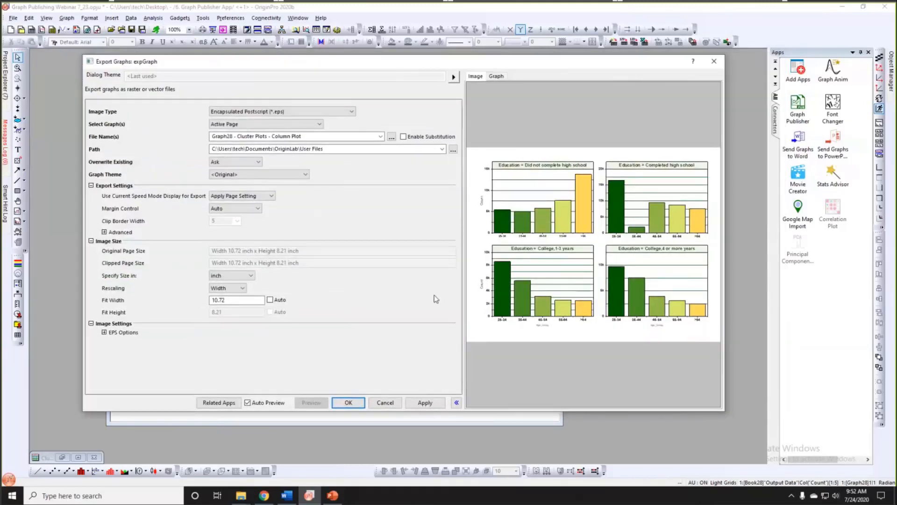
left_click(385, 403)
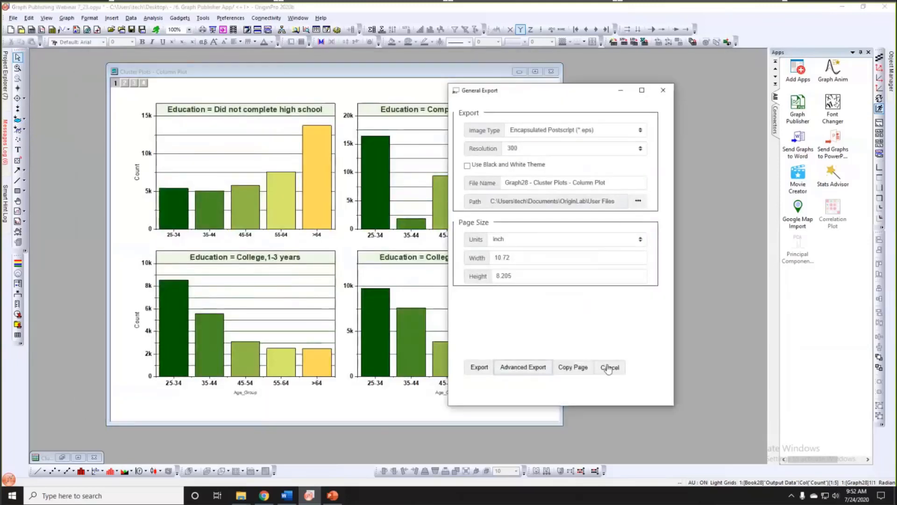
left_click(607, 367)
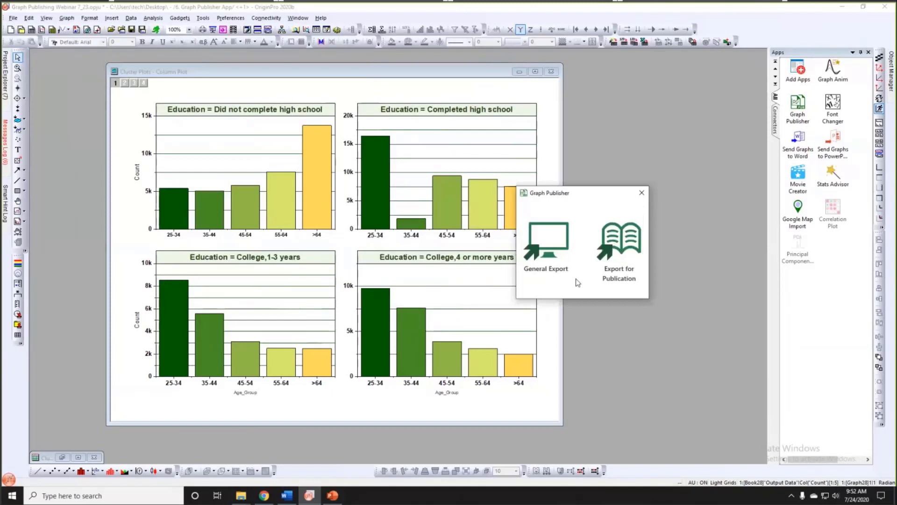
- Begin Export for Publication, choose the American Physical Society requirements and apply the 7 inch page width
left_click(621, 243)
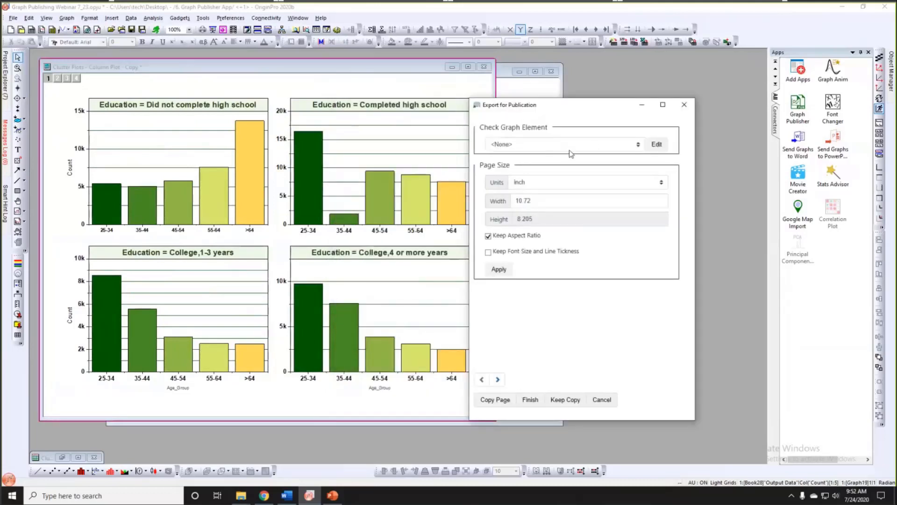
left_click(639, 147)
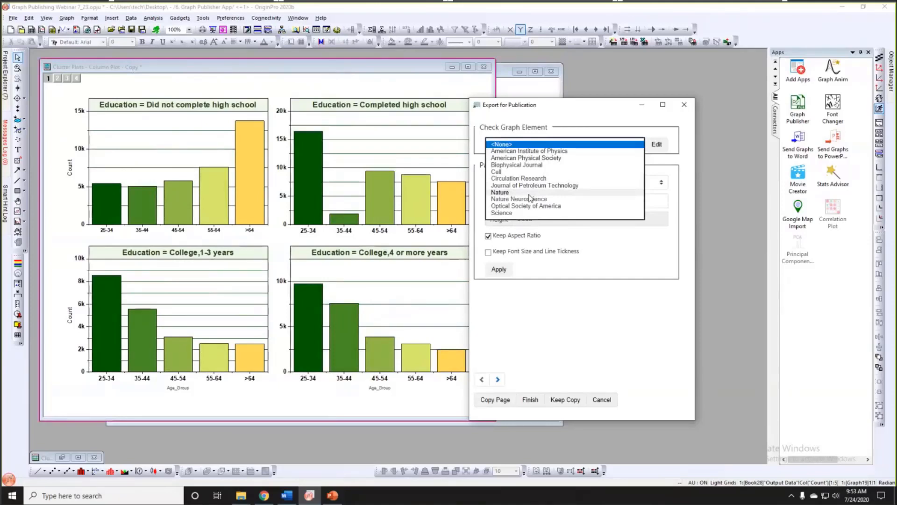
left_click(522, 159)
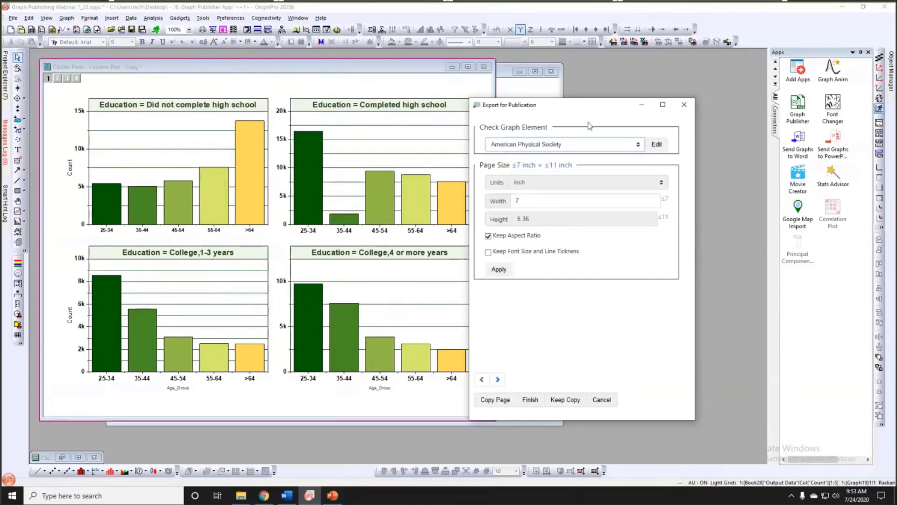
left_click_drag(578, 107, 613, 97)
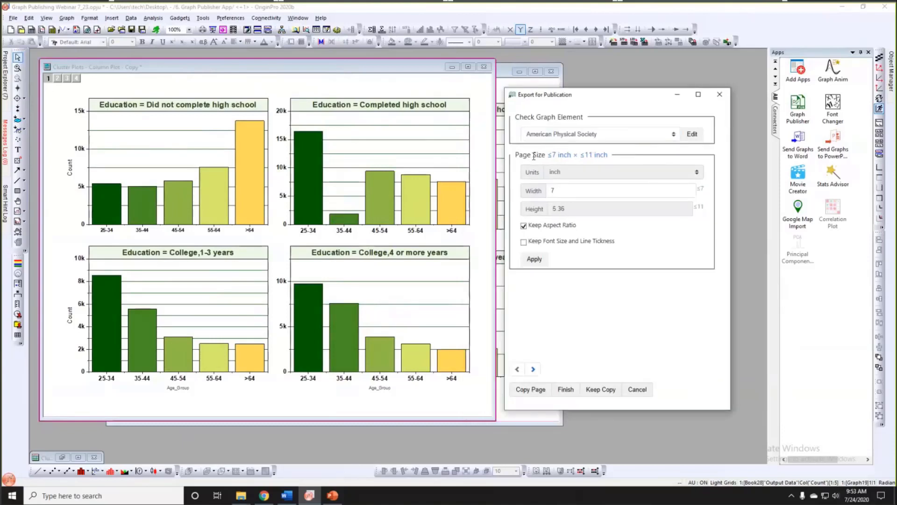
left_click_drag(548, 155, 607, 158)
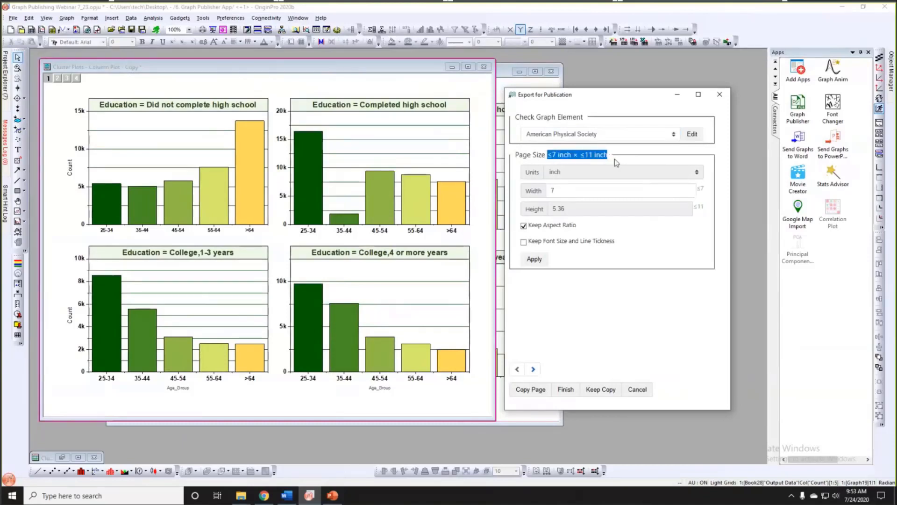
left_click(615, 159)
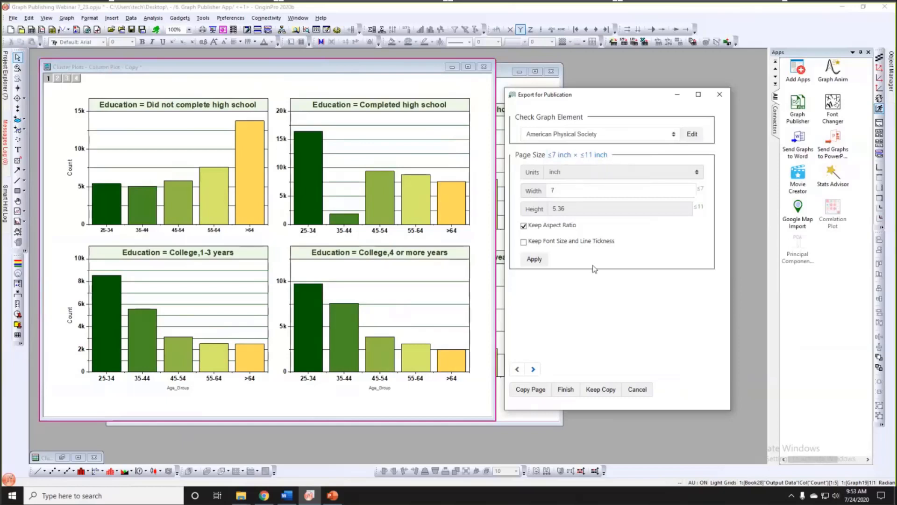
left_click(535, 259)
- Apply Arial at size 8 to the tick labels, other text objects, axis titles and plot labels, and clear those selections
left_click(534, 369)
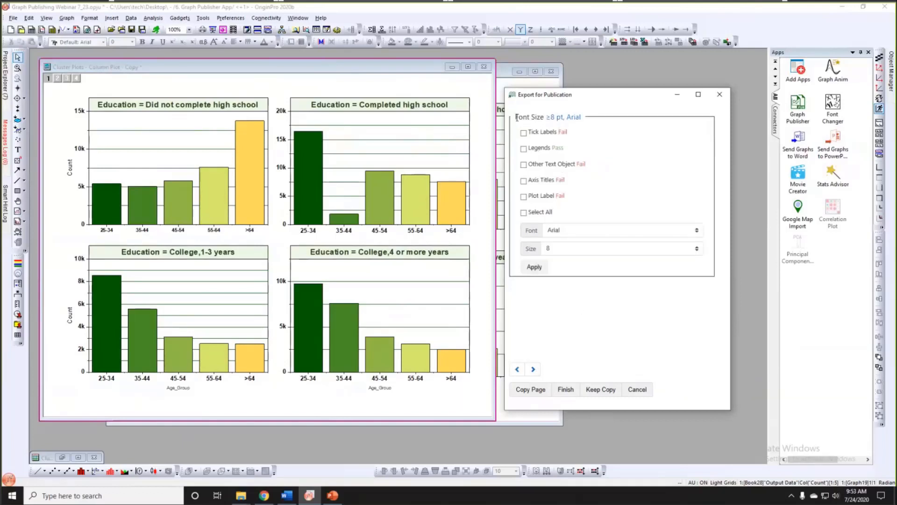
left_click_drag(516, 117, 544, 118)
left_click(523, 133)
left_click(523, 164)
left_click(523, 181)
left_click(523, 197)
left_click(588, 193)
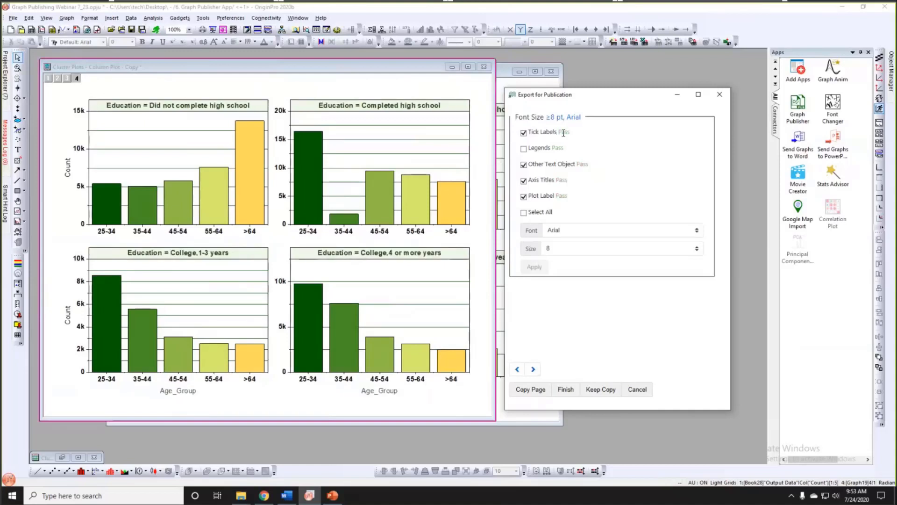
left_click(523, 133)
left_click(524, 165)
left_click(524, 180)
left_click(523, 198)
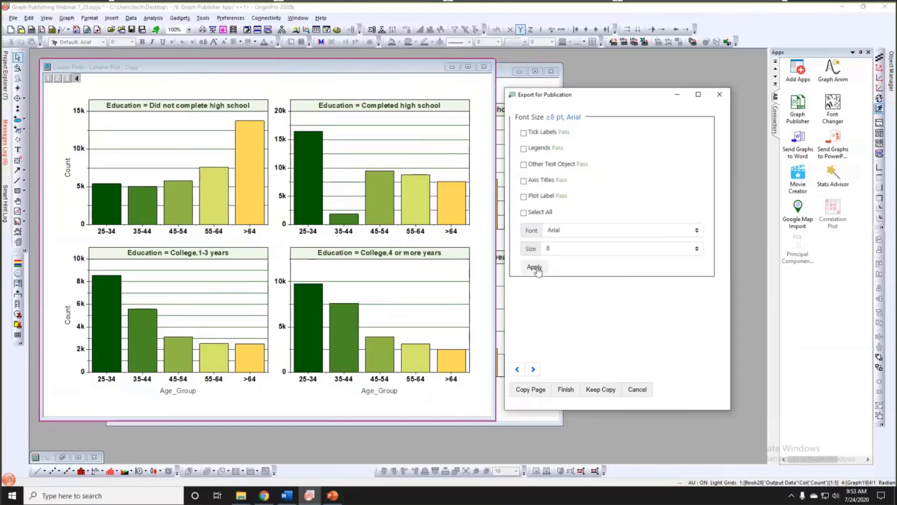
- Apply a line thickness of 2 to the plot lines and borders, and to the axis lines and ticks
left_click(533, 369)
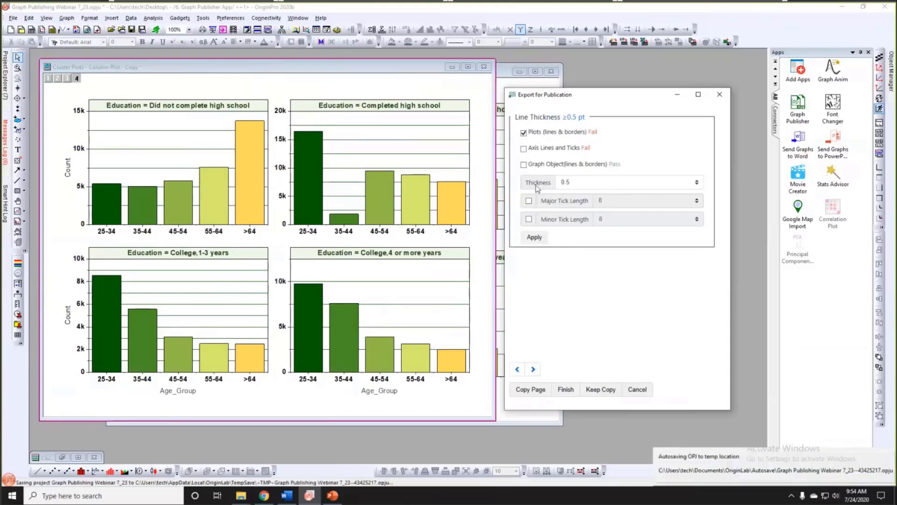
left_click(695, 183)
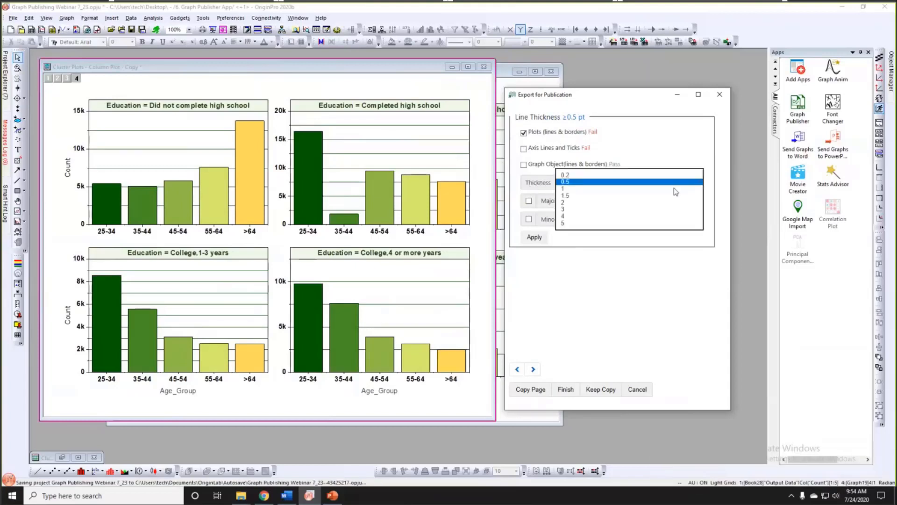
left_click(570, 200)
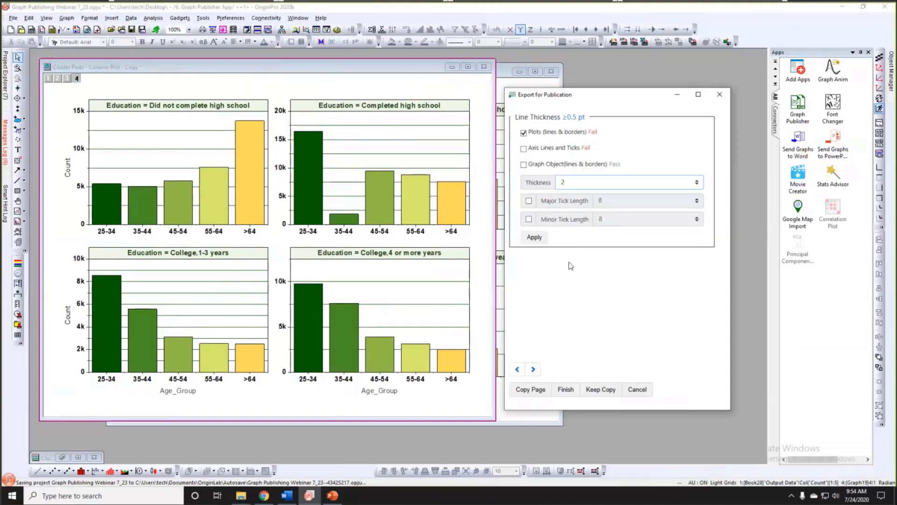
left_click(534, 237)
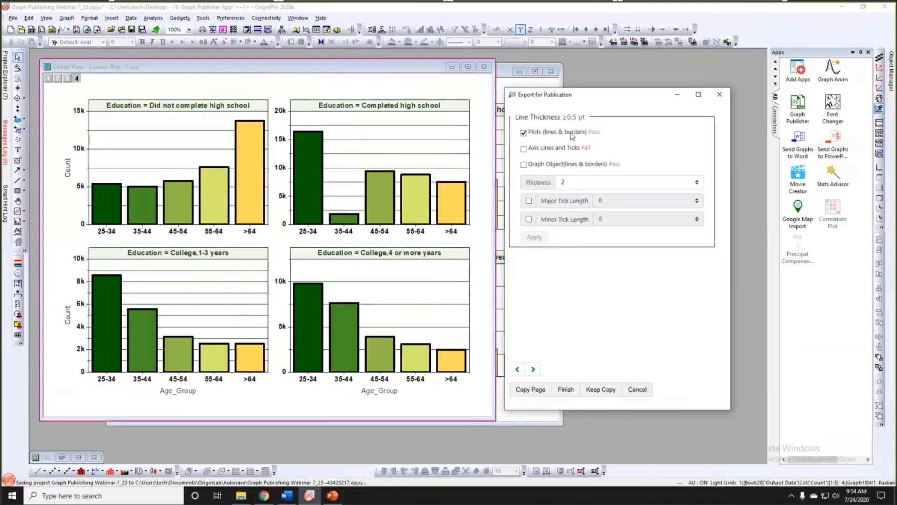
left_click(524, 132)
left_click(524, 148)
left_click(534, 237)
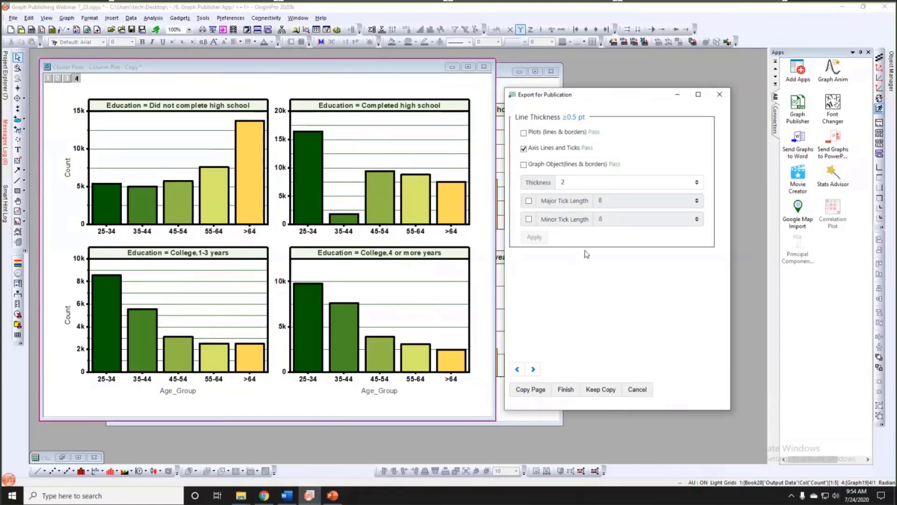
- Review the Fit Layers to Page and publication export settings, cancel the publication export and close Graph Publisher
left_click(532, 369)
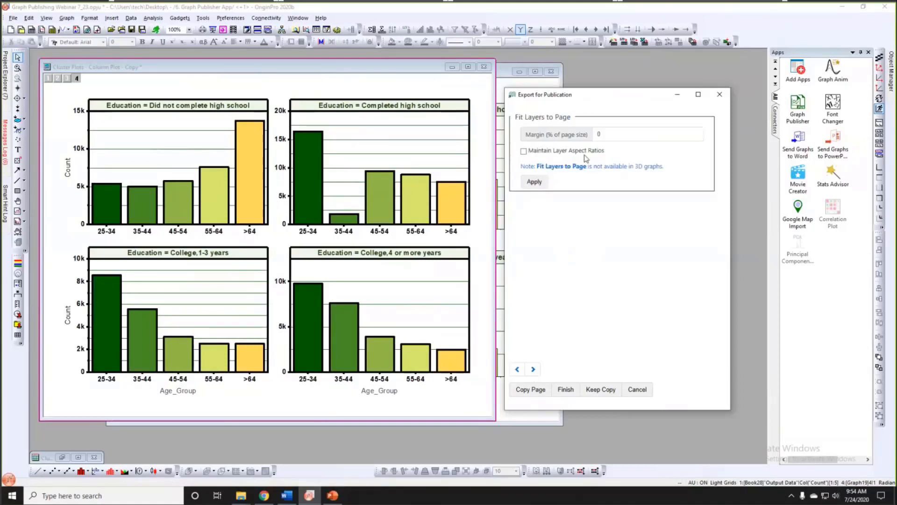
left_click(533, 369)
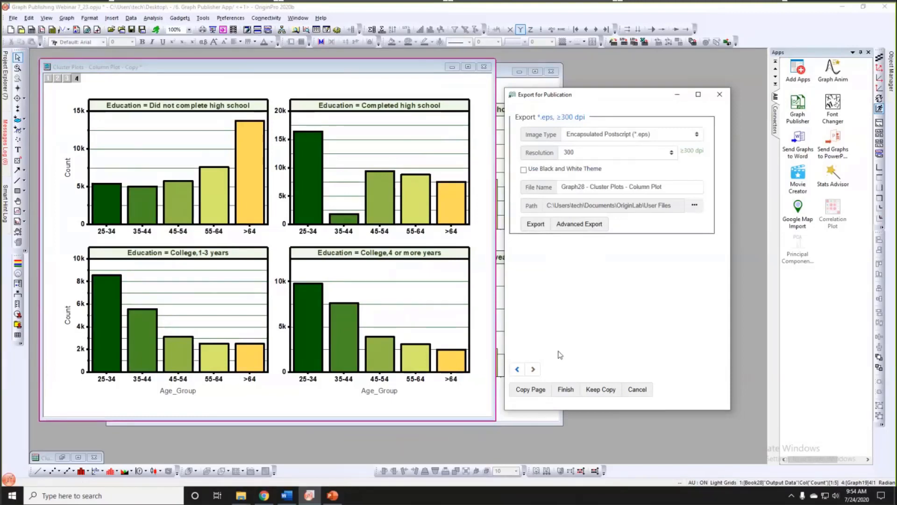
left_click(637, 390)
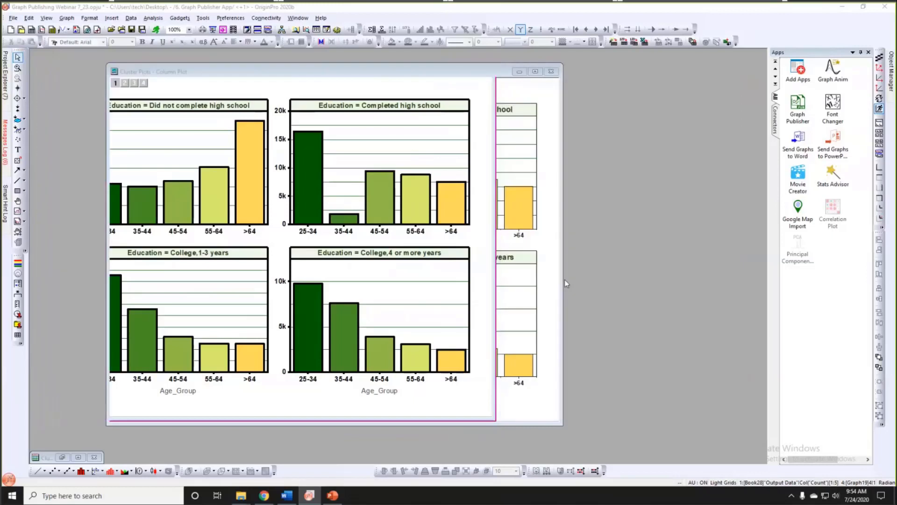
left_click(509, 193)
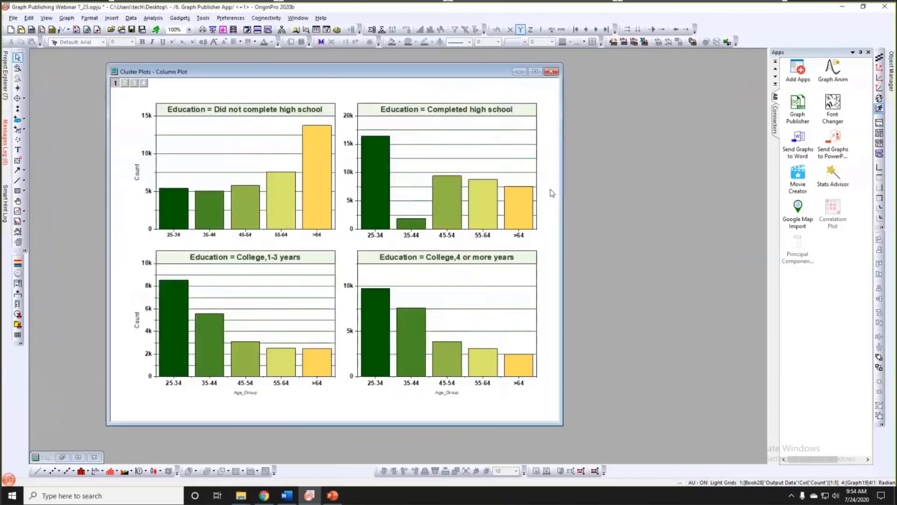
- Show the project's folder tree
left_click(9, 84)
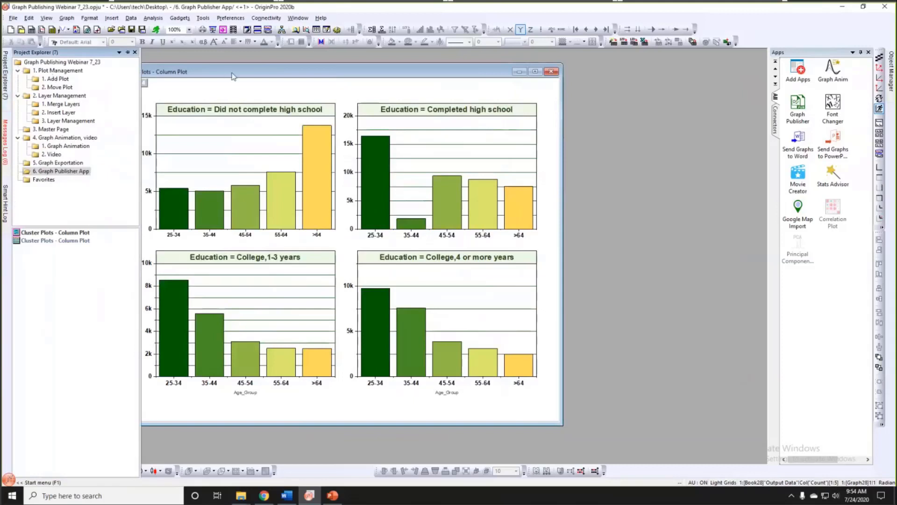